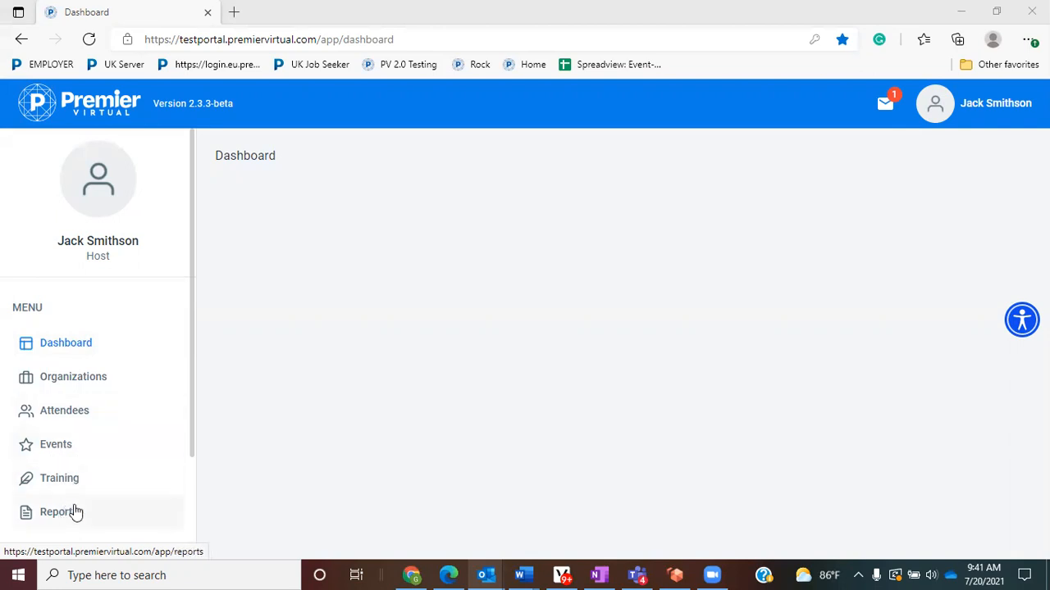
- Open My Profile from the SETTINGS section of the sidebar
{"action": "scroll", "coordinate": [122, 427], "scroll_direction": "down", "scroll_amount": 2}
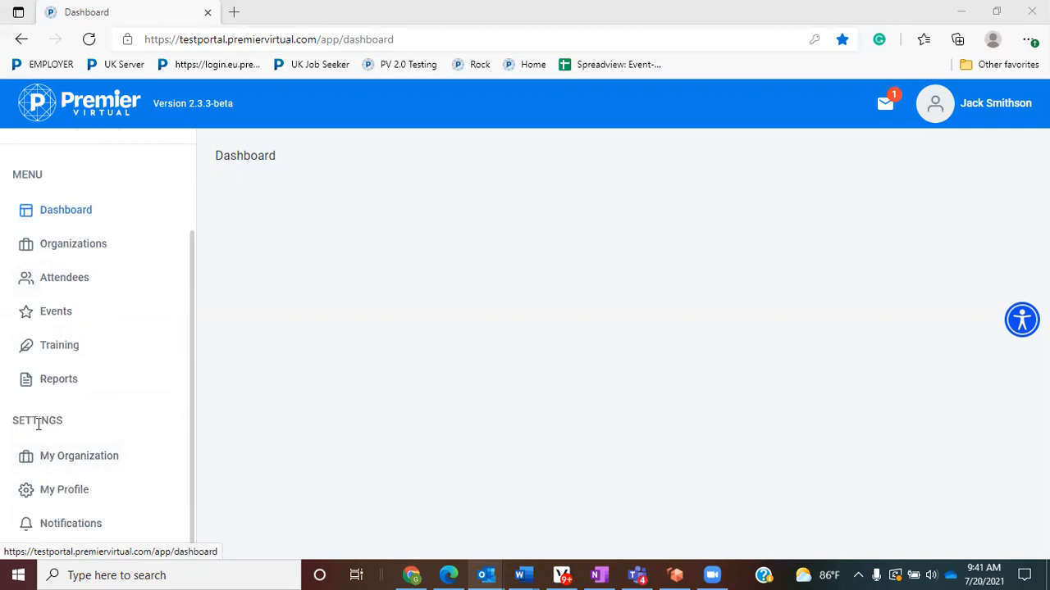
{"action": "left_click", "coordinate": [75, 494]}
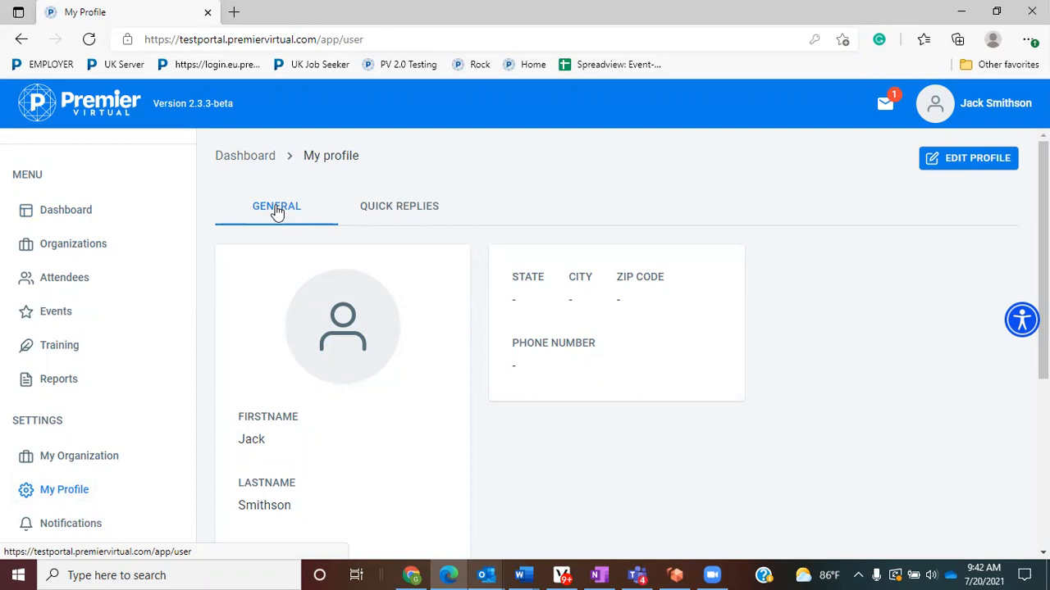
- Edit the profile and set the Job Title to 'Business Service Rep'
{"action": "left_click", "coordinate": [976, 158]}
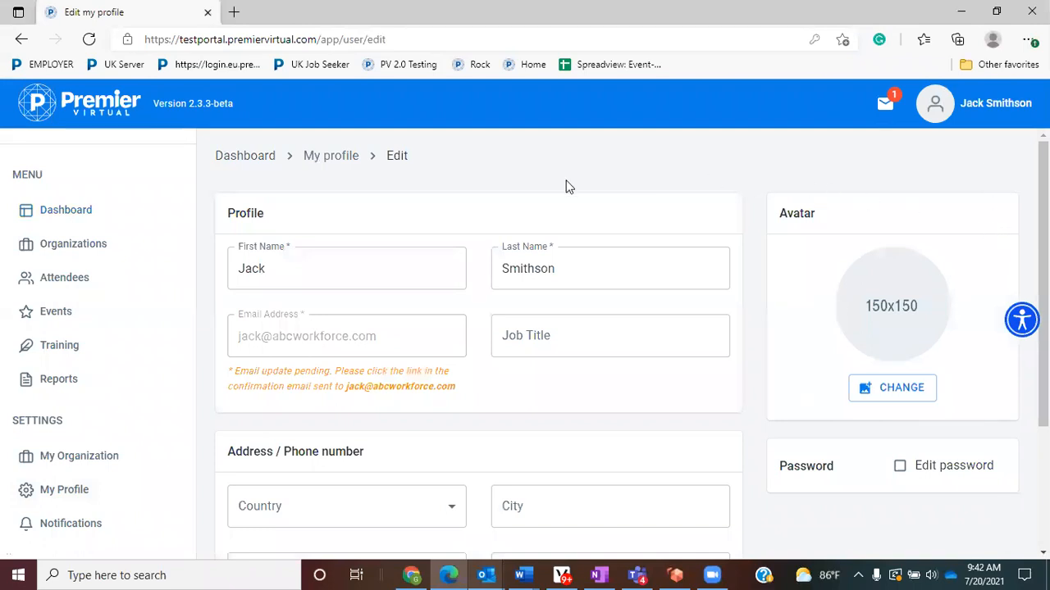
{"action": "left_click", "coordinate": [510, 340]}
{"action": "left_click", "coordinate": [561, 338]}
{"action": "type", "text": "Bus"}
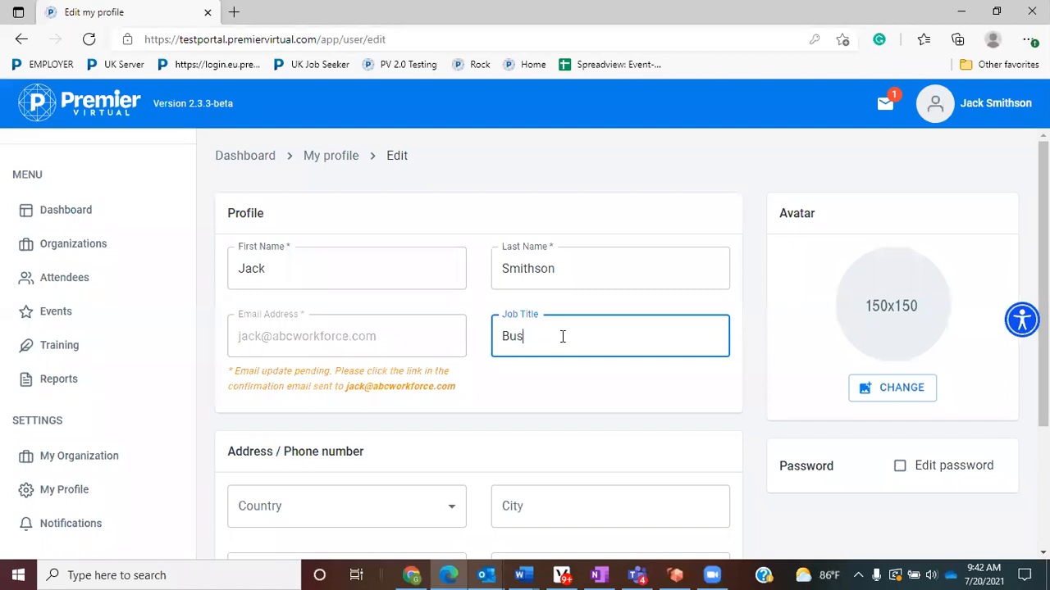
{"action": "type", "text": "iness Service Rep"}
{"action": "scroll", "coordinate": [853, 192], "scroll_direction": "down", "scroll_amount": 1}
- Replace the avatar with the handsome-businessman photo and upload it
{"action": "left_click", "coordinate": [887, 323]}
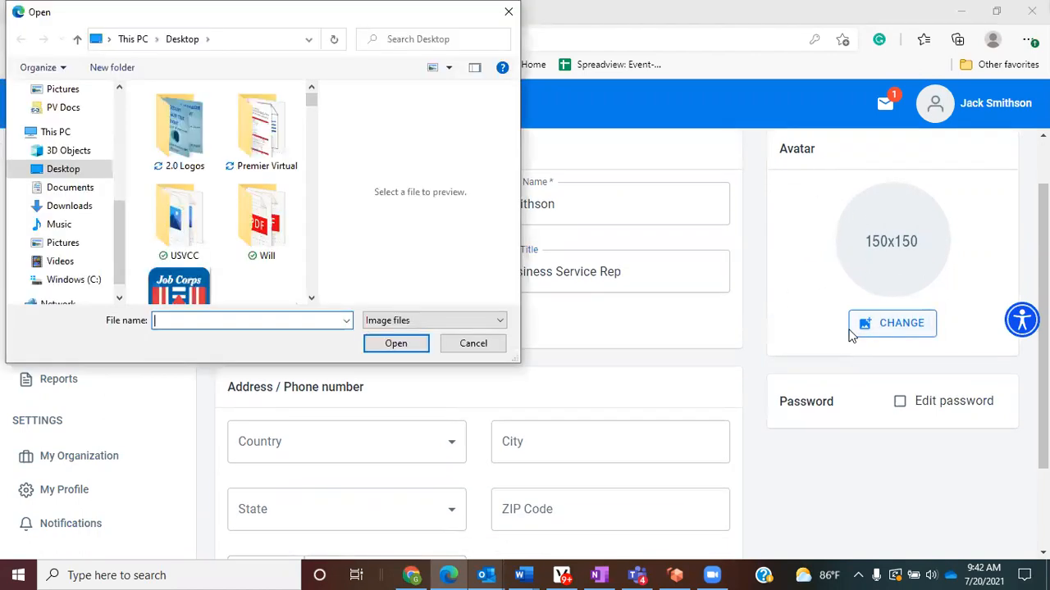
{"action": "scroll", "coordinate": [279, 225], "scroll_direction": "down", "scroll_amount": 10}
{"action": "scroll", "coordinate": [276, 230], "scroll_direction": "down", "scroll_amount": 15}
{"action": "scroll", "coordinate": [276, 230], "scroll_direction": "down", "scroll_amount": 6}
{"action": "left_click", "coordinate": [180, 148]}
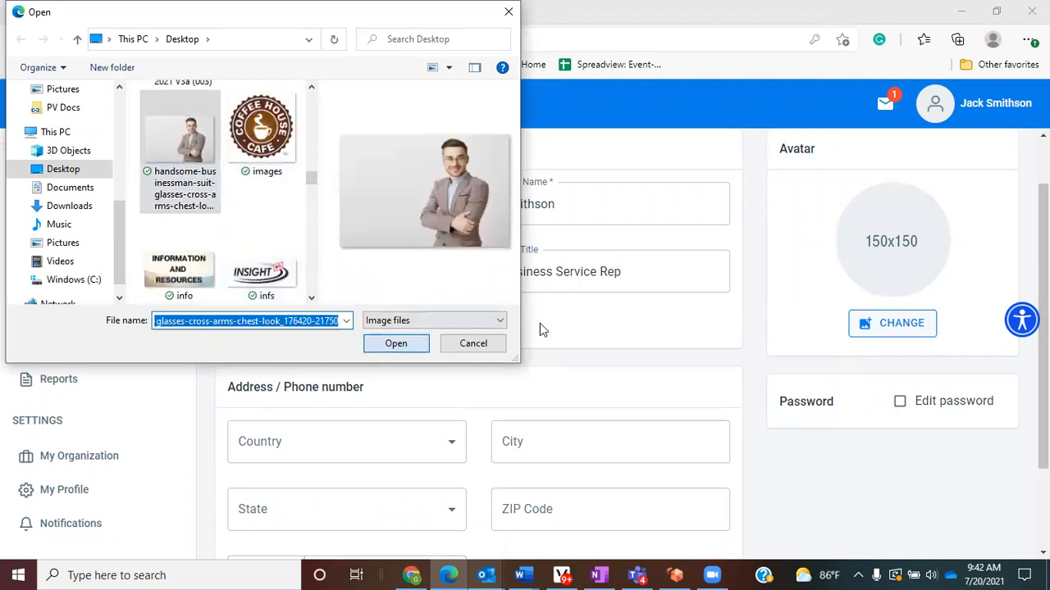
{"action": "key", "text": "Return"}
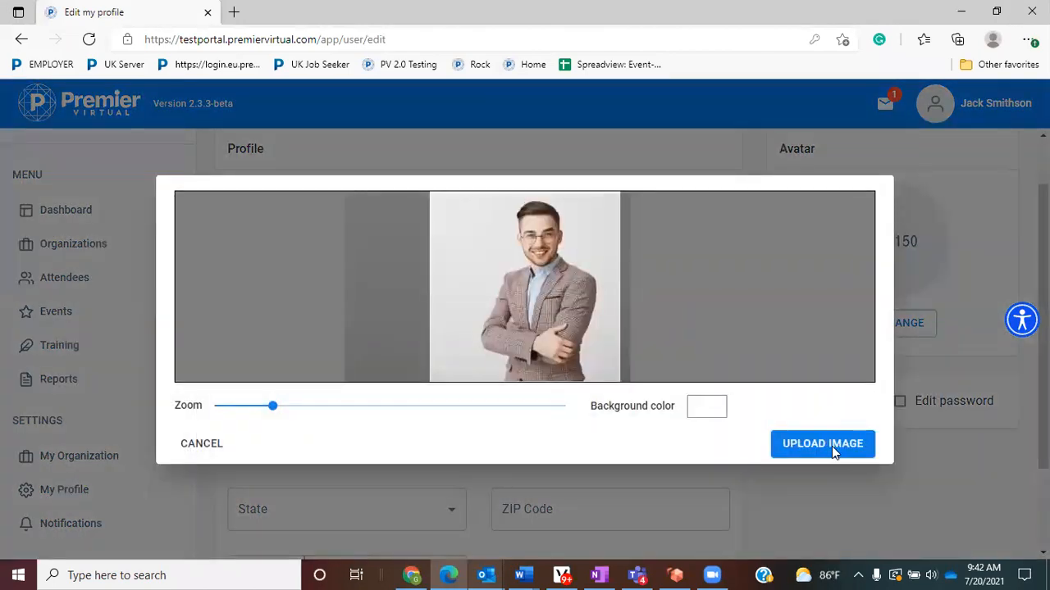
{"action": "left_click", "coordinate": [832, 446]}
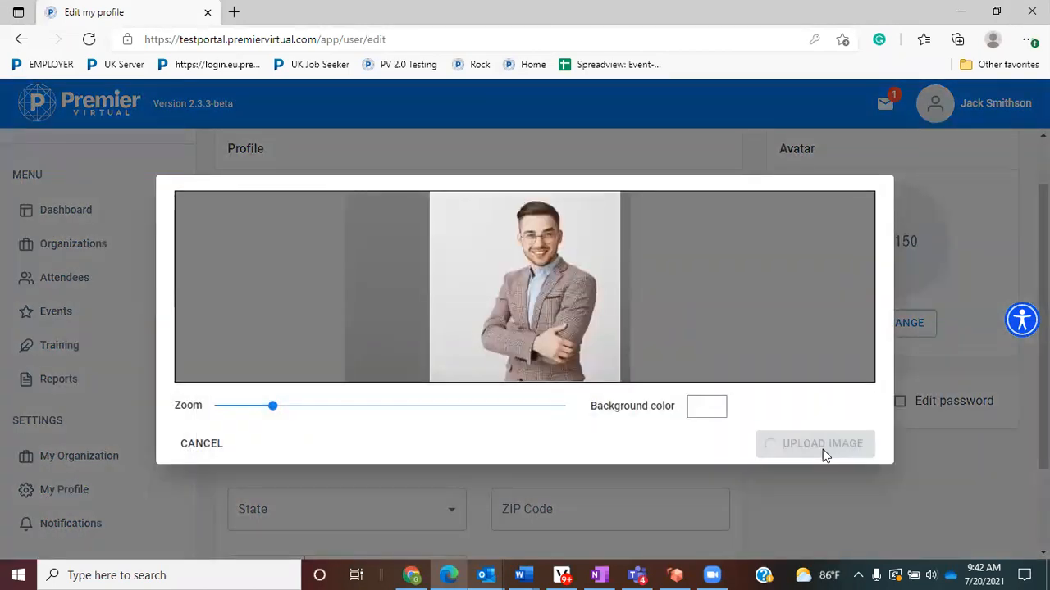
{"action": "scroll", "coordinate": [756, 388], "scroll_direction": "down", "scroll_amount": 1}
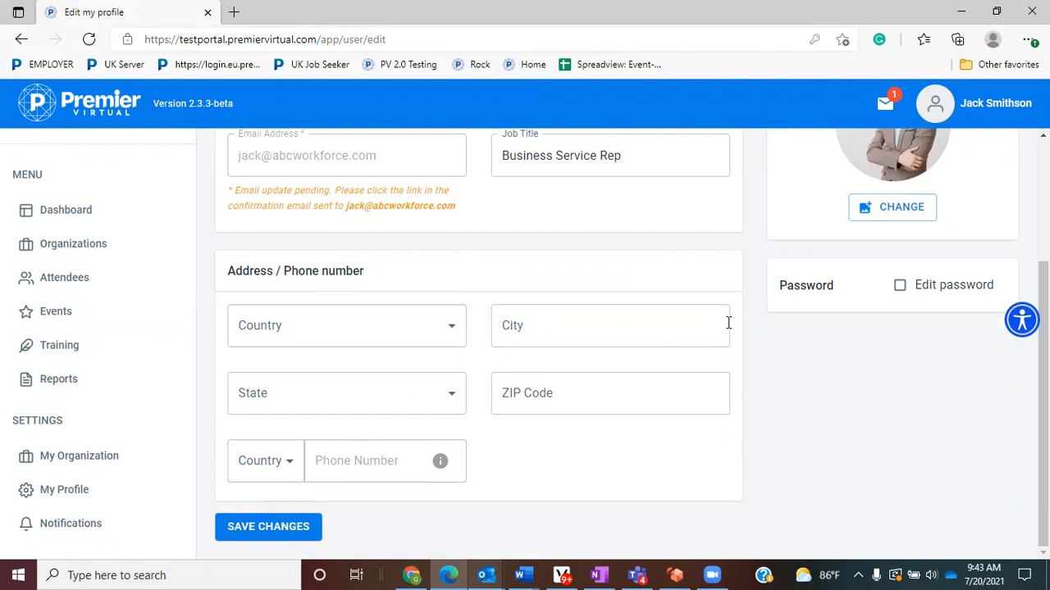
- Turn on Edit password on the profile form
{"action": "left_click_drag", "start_coordinate": [846, 288], "coordinate": [779, 283]}
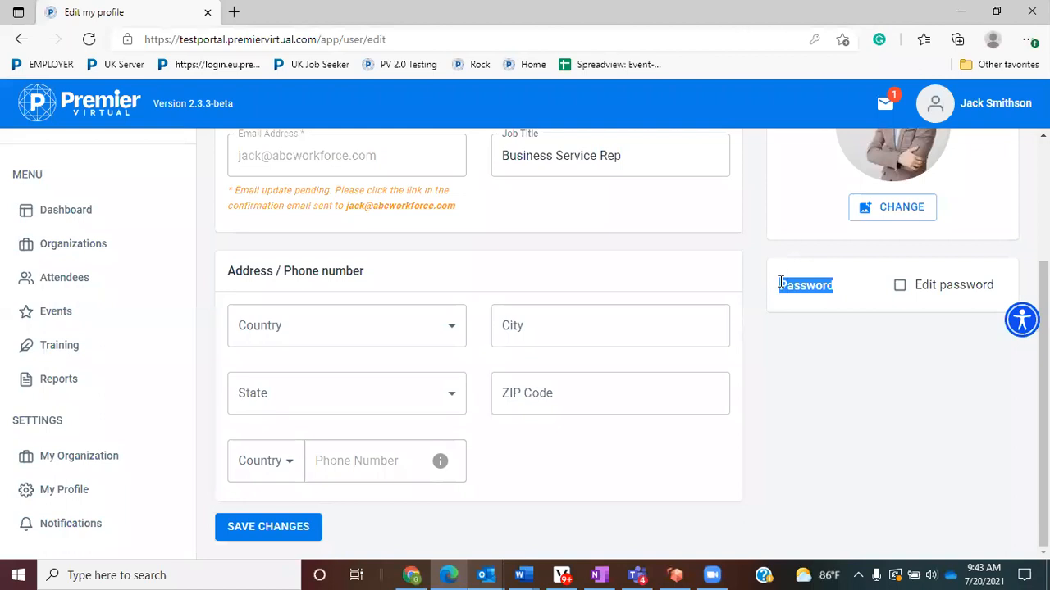
{"action": "left_click", "coordinate": [900, 287]}
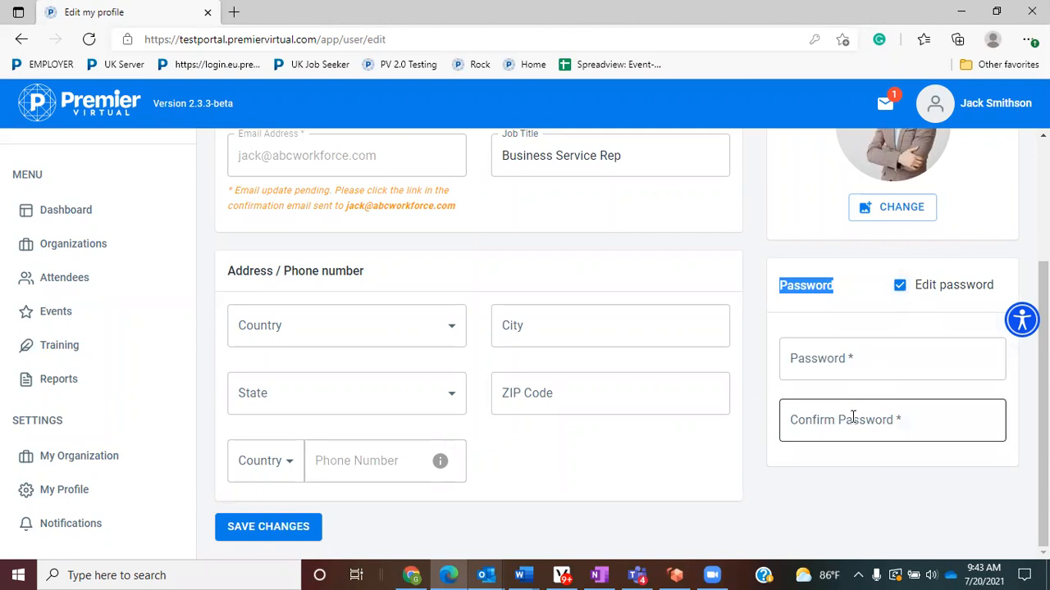
{"action": "scroll", "coordinate": [566, 497], "scroll_direction": "up", "scroll_amount": 2}
{"action": "scroll", "coordinate": [552, 513], "scroll_direction": "down", "scroll_amount": 1}
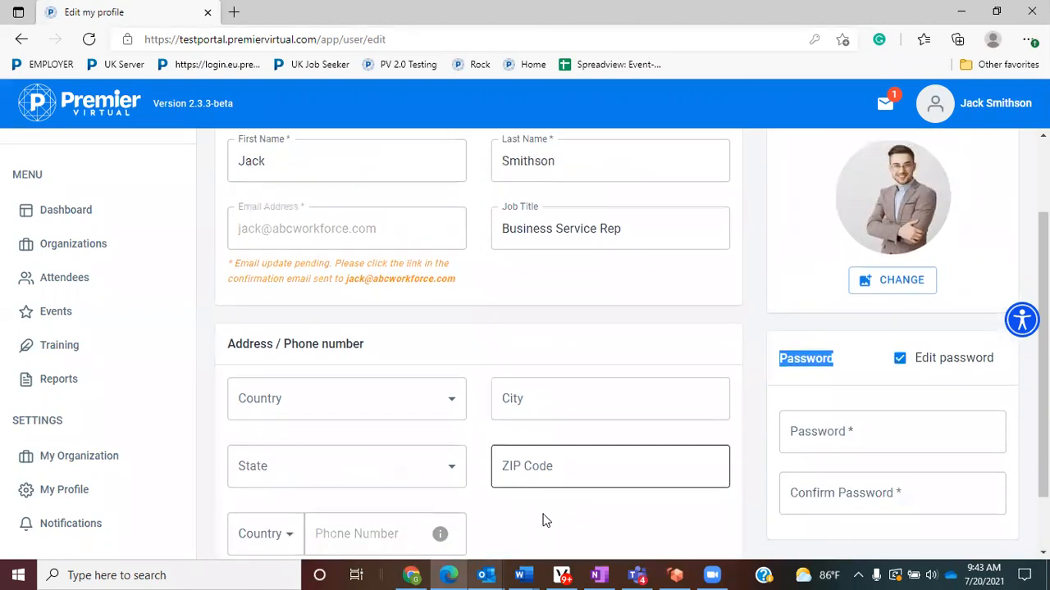
{"action": "scroll", "coordinate": [552, 513], "scroll_direction": "down", "scroll_amount": 2}
{"action": "left_click", "coordinate": [311, 531]}
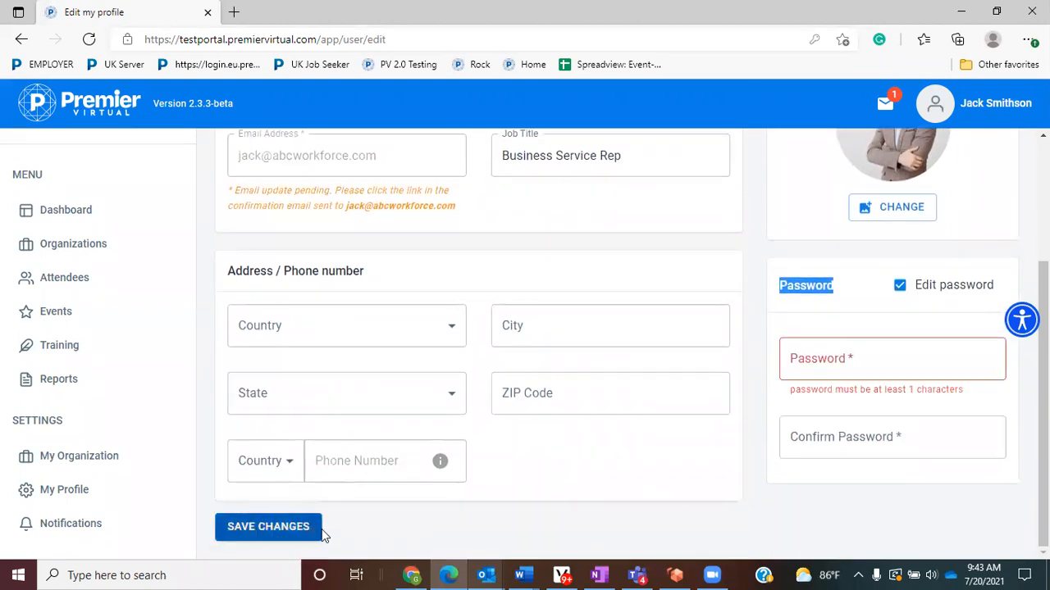
{"action": "left_click", "coordinate": [962, 403]}
- Enter and confirm a new password, save the profile, and dismiss Edge's password prompt
{"action": "left_click", "coordinate": [905, 364]}
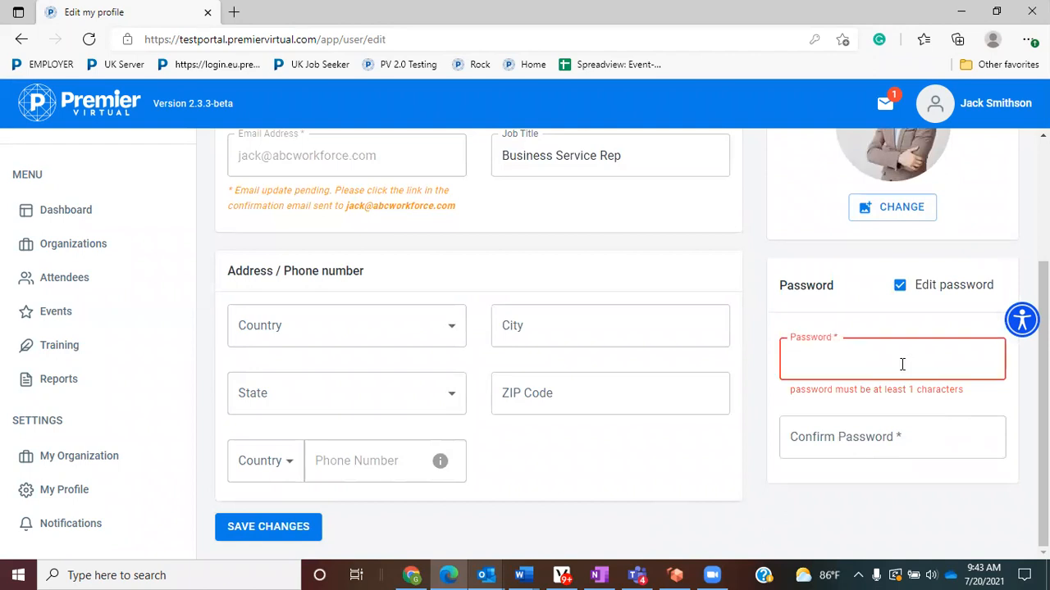
{"action": "type", "text": "•••••••"}
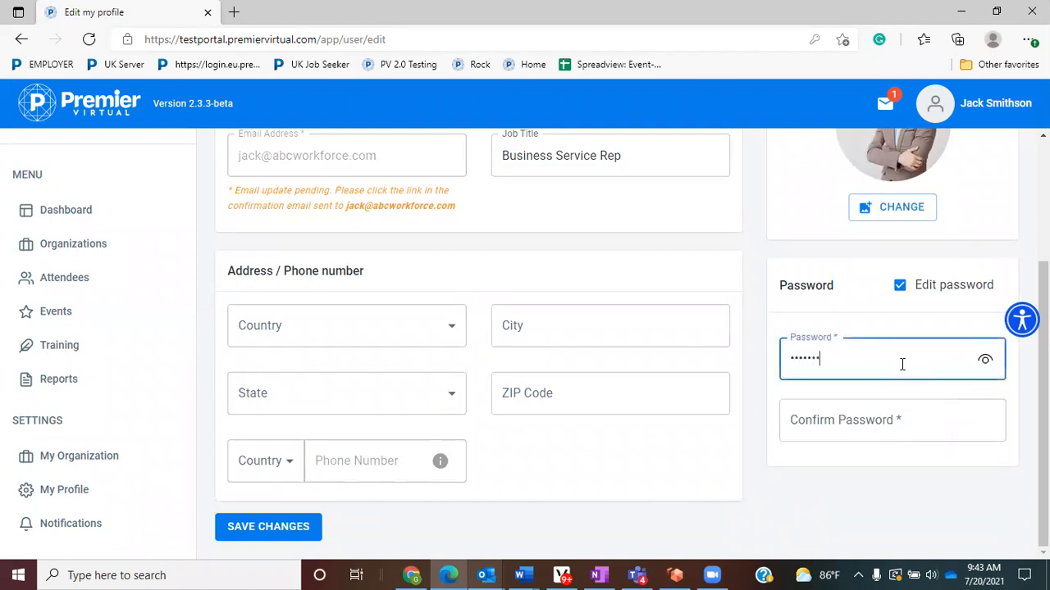
{"action": "key", "text": "Tab"}
{"action": "type", "text": "•••••••"}
{"action": "left_click", "coordinate": [283, 529]}
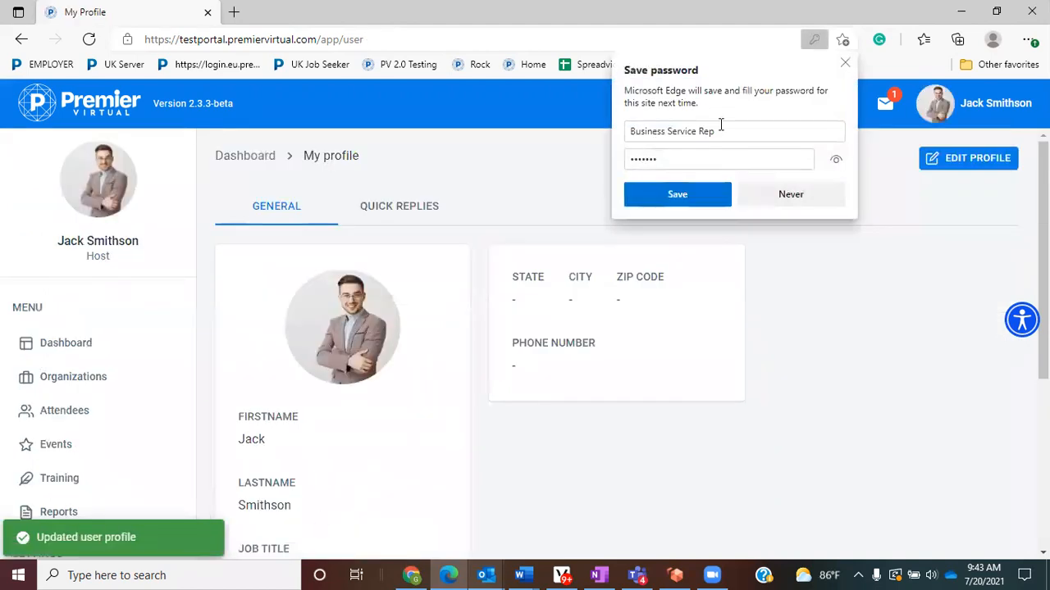
{"action": "left_click", "coordinate": [845, 65]}
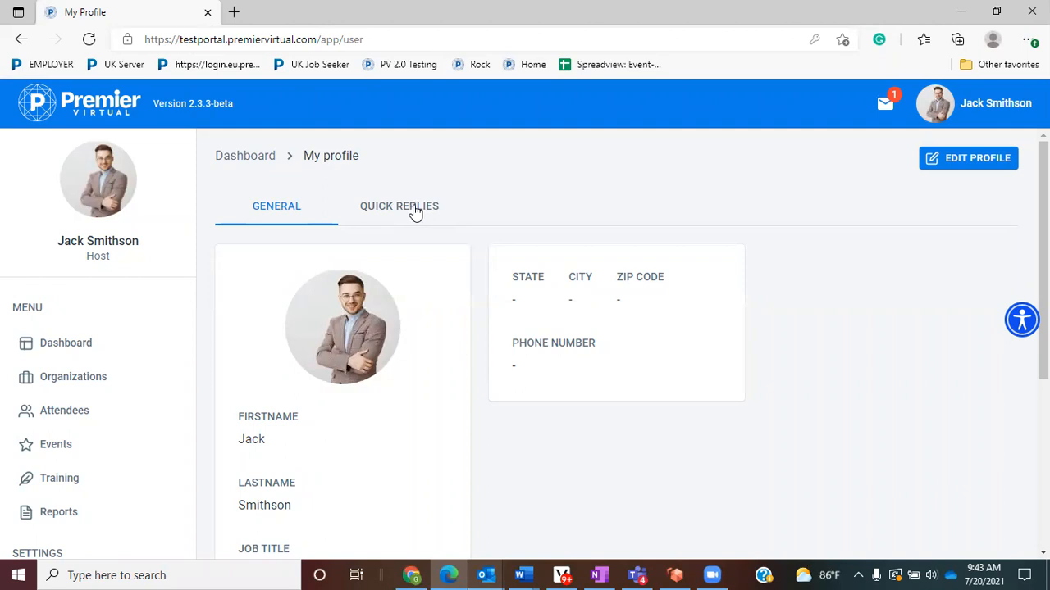
- Under Quick Replies, create and save 'Thank you for visiting our booth! Do you have any questions.'
{"action": "left_click", "coordinate": [416, 212]}
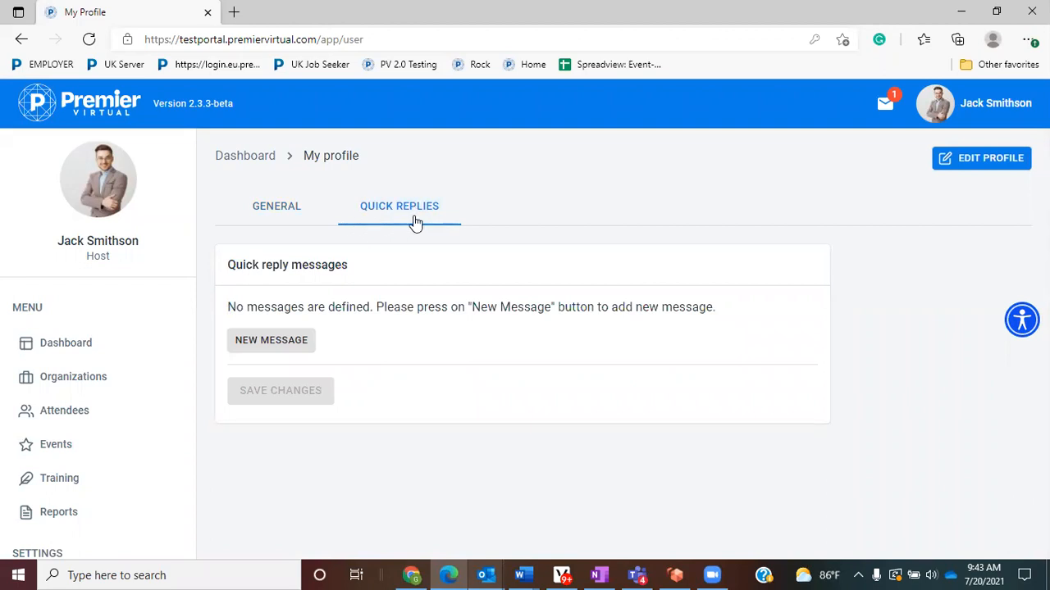
{"action": "left_click", "coordinate": [263, 347]}
{"action": "left_click", "coordinate": [282, 328]}
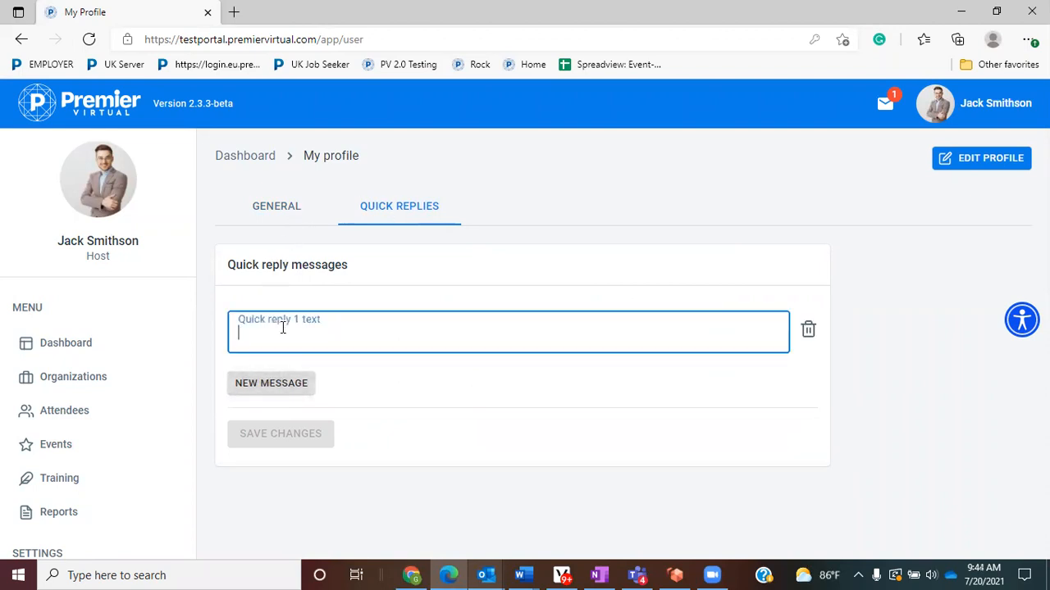
{"action": "type", "text": "Thank y"}
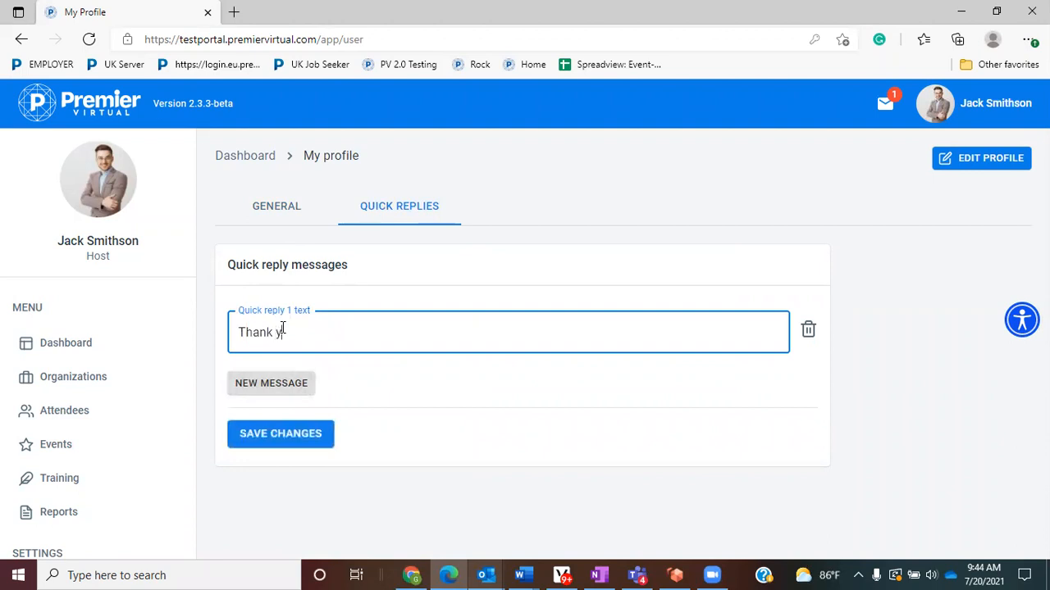
{"action": "type", "text": "ou for visiting our booth"}
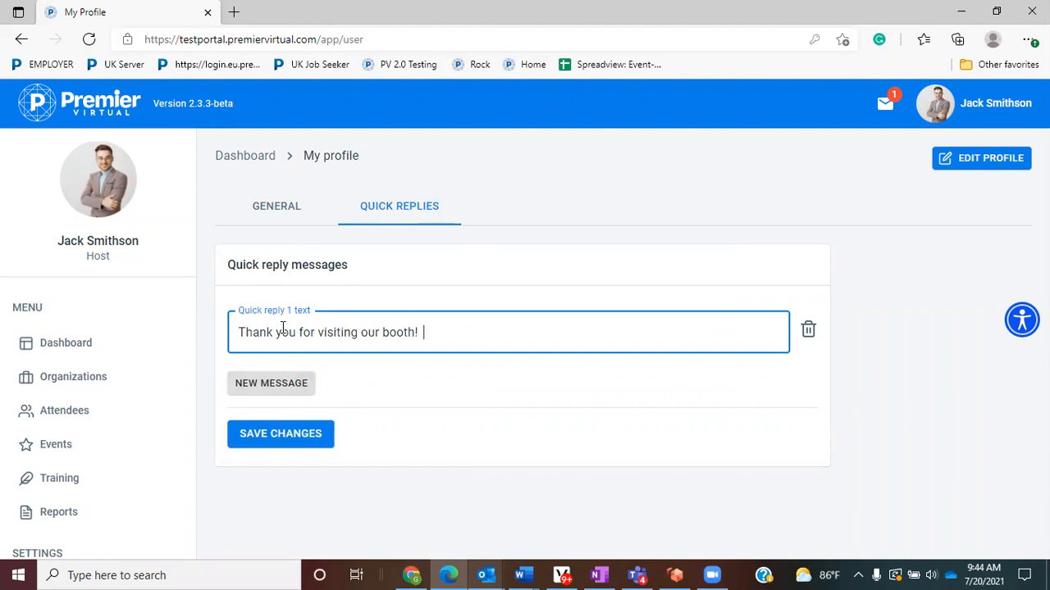
{"action": "type", "text": "!  Do you have any questions"}
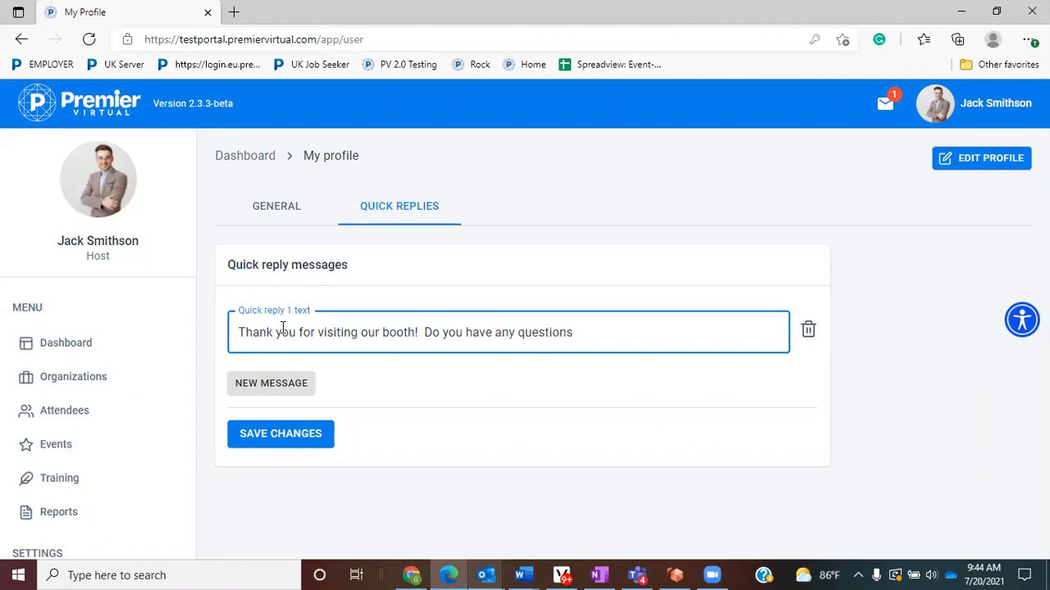
{"action": "type", "text": "."}
{"action": "left_click", "coordinate": [293, 432]}
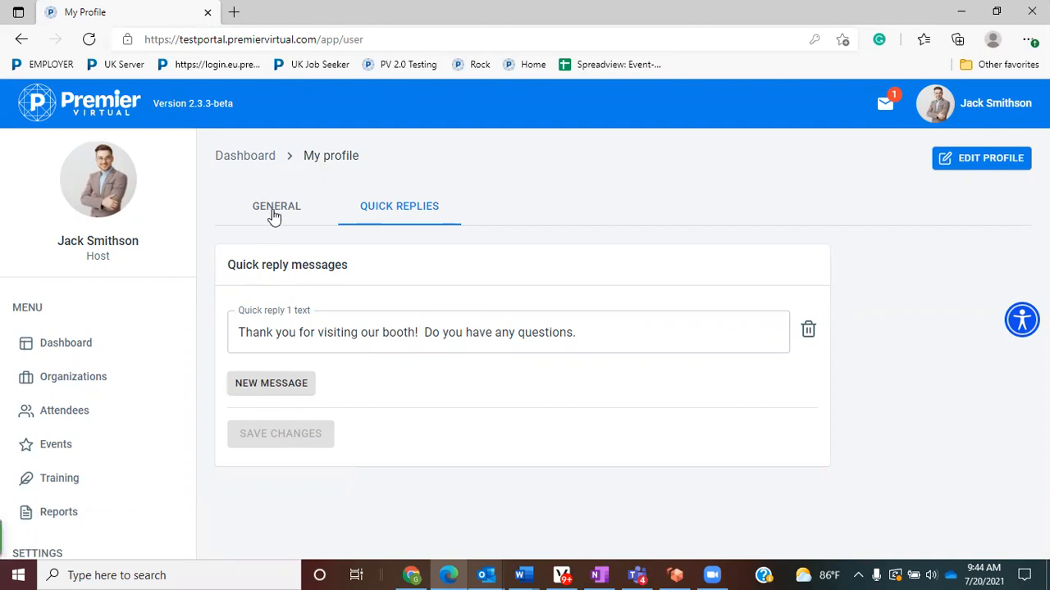
{"action": "scroll", "coordinate": [77, 472], "scroll_direction": "down", "scroll_amount": 3}
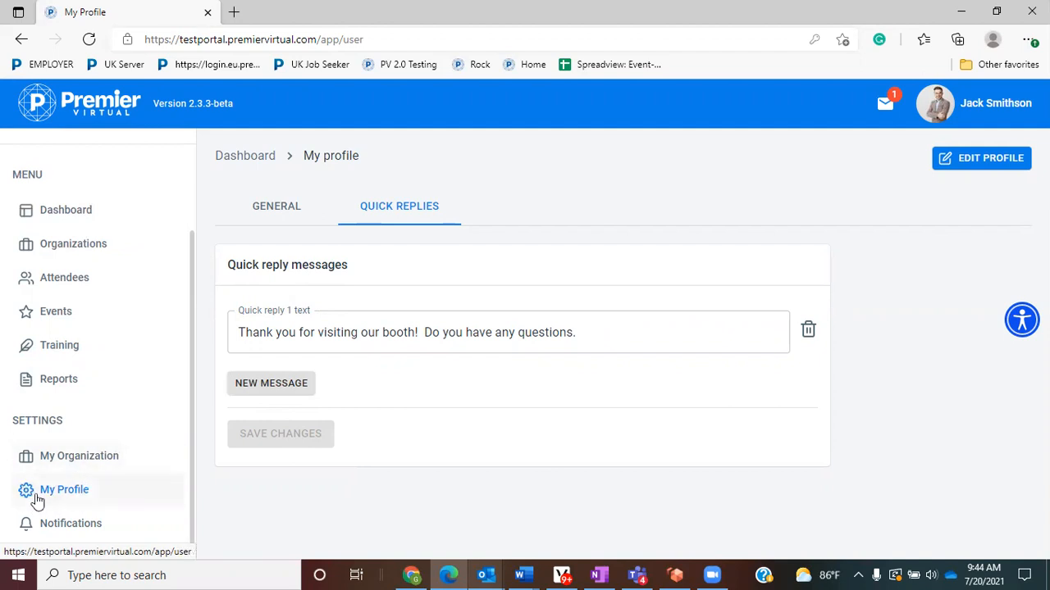
- Open My Organization for ABC Workforce Council from the sidebar
{"action": "left_click", "coordinate": [97, 461]}
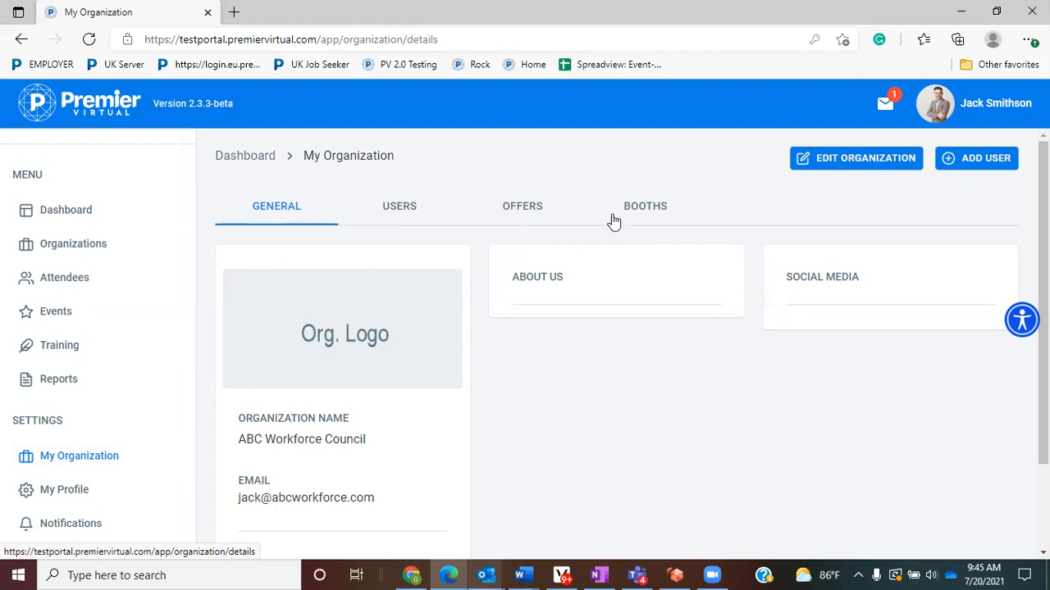
- Edit the organization and write 'We provide help to displaced workers.' in About, fixing the typo
{"action": "left_click", "coordinate": [864, 164]}
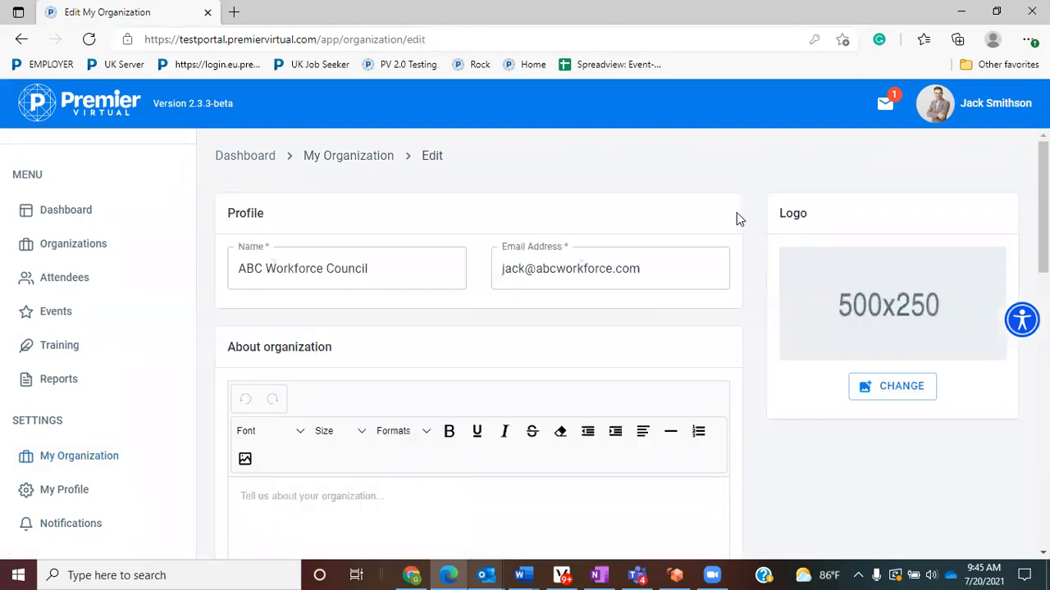
{"action": "scroll", "coordinate": [694, 217], "scroll_direction": "down", "scroll_amount": 1}
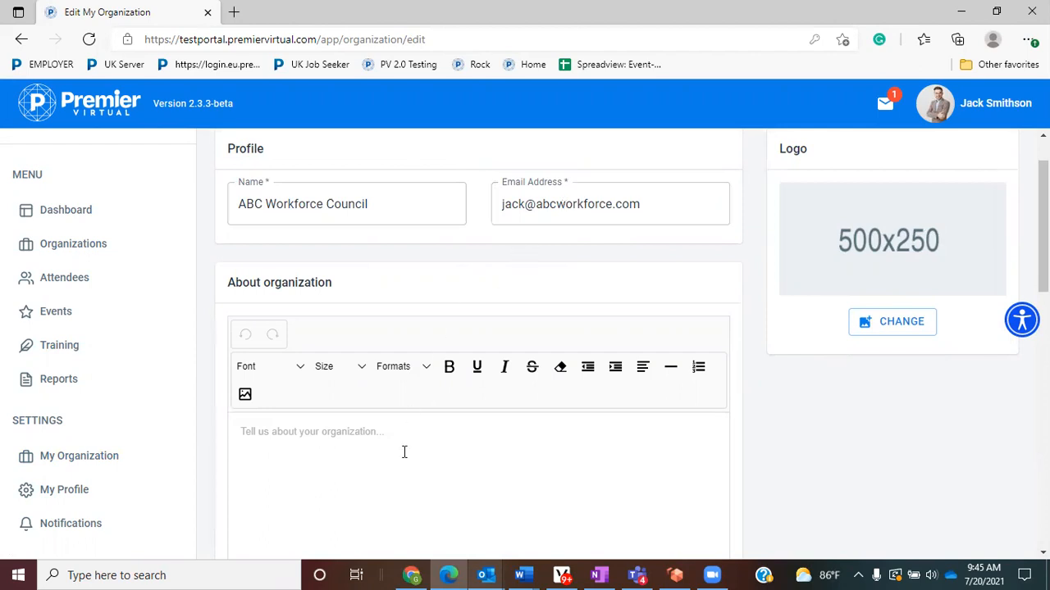
{"action": "scroll", "coordinate": [399, 466], "scroll_direction": "down", "scroll_amount": 1}
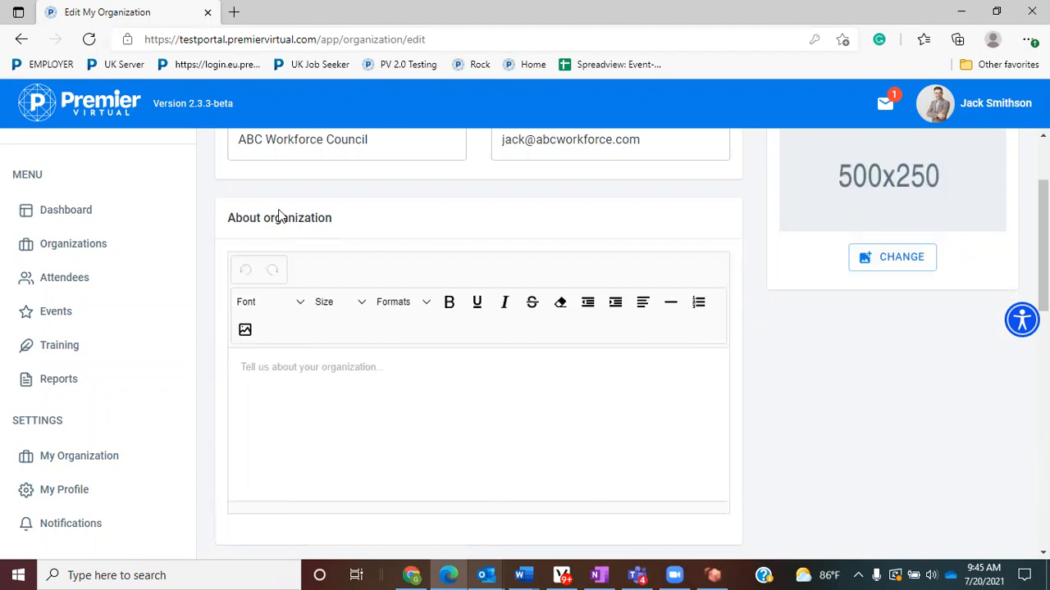
{"action": "left_click", "coordinate": [301, 371]}
{"action": "type", "text": "We provide help to displaced wotkers."}
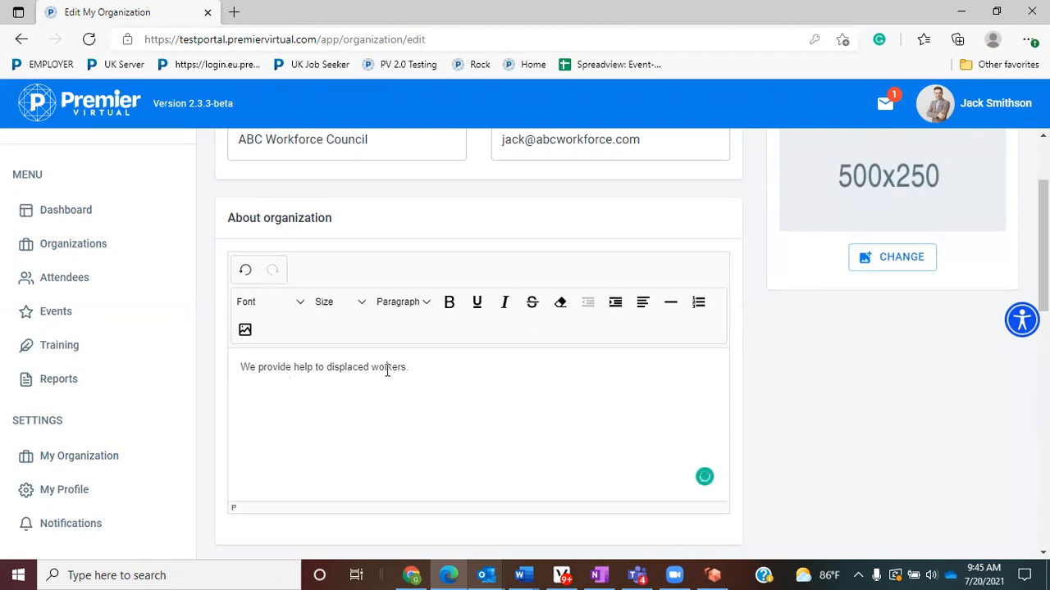
{"action": "left_click", "coordinate": [387, 369]}
{"action": "key", "text": "BackSpace"}
{"action": "type", "text": "r"}
{"action": "scroll", "coordinate": [842, 403], "scroll_direction": "up", "scroll_amount": 2}
{"action": "left_click_drag", "start_coordinate": [814, 216], "coordinate": [780, 217]}
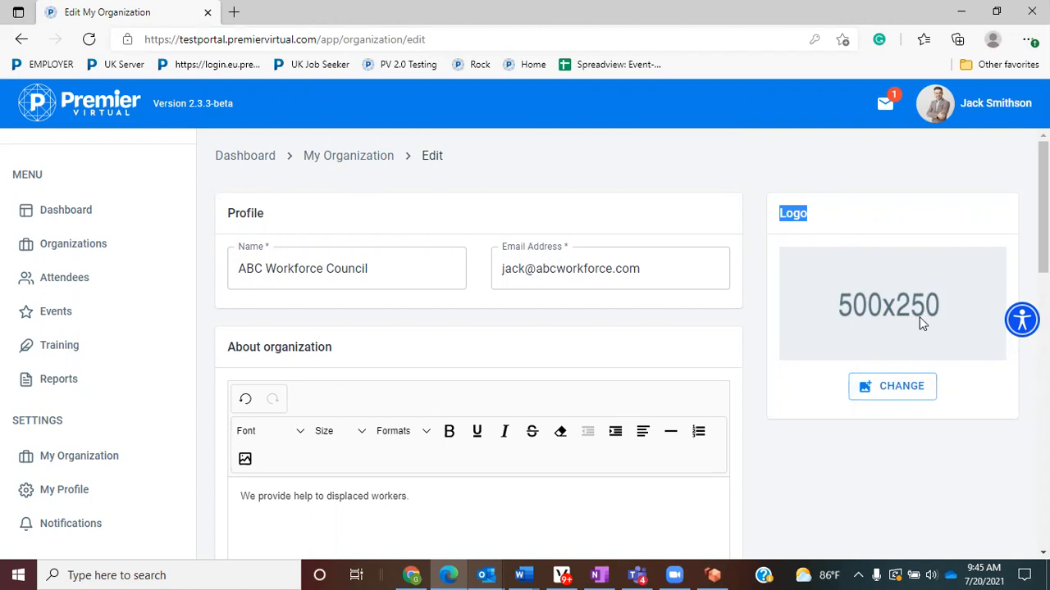
- Choose the PV SIG badge as the organization logo, zoom it out to fit, and upload
{"action": "left_click", "coordinate": [904, 392]}
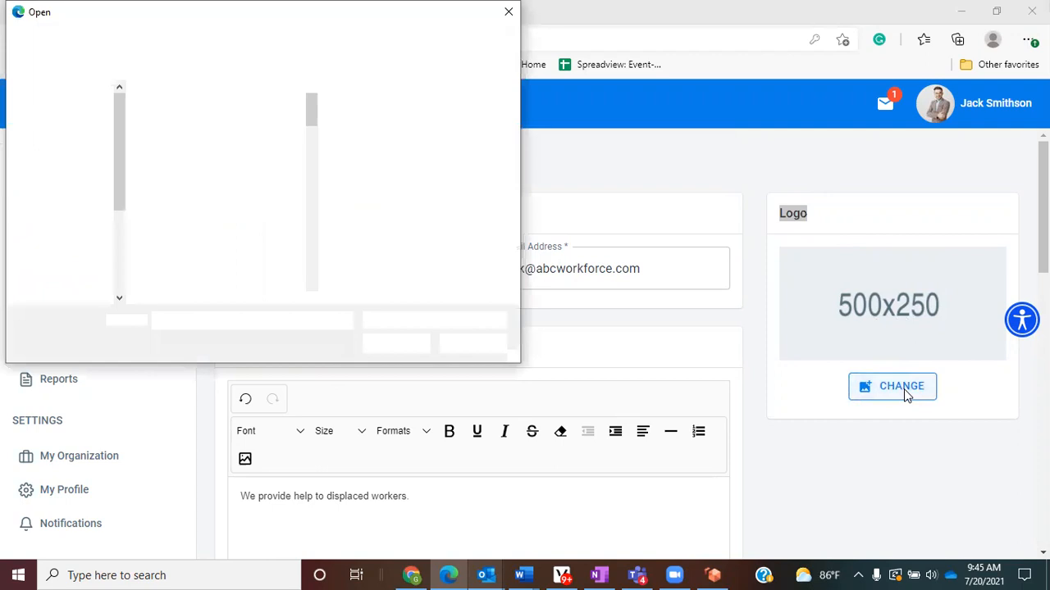
{"action": "scroll", "coordinate": [246, 246], "scroll_direction": "down", "scroll_amount": 3}
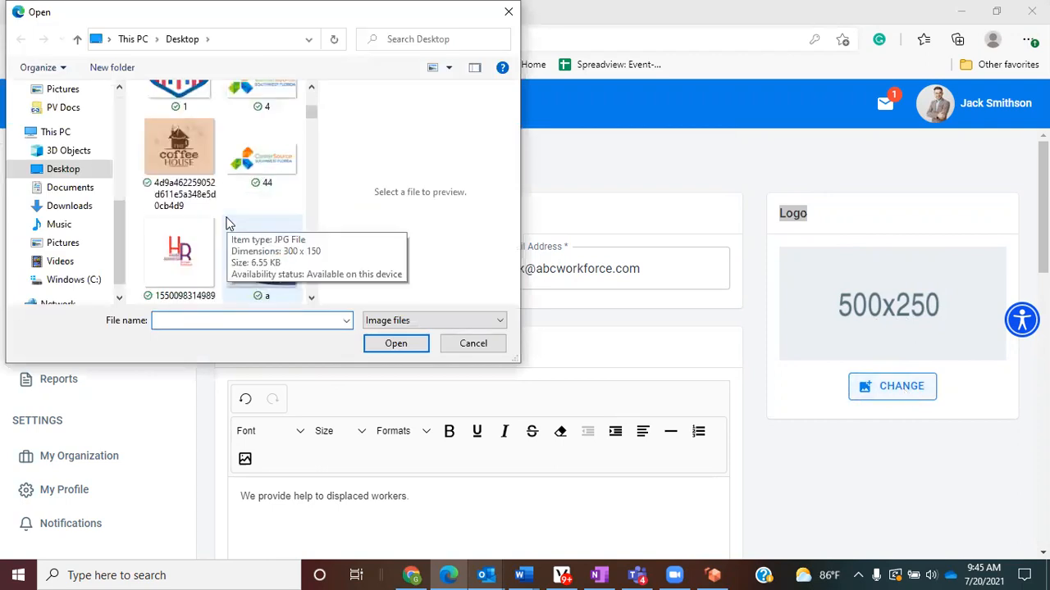
{"action": "scroll", "coordinate": [246, 223], "scroll_direction": "down", "scroll_amount": 5}
{"action": "scroll", "coordinate": [292, 237], "scroll_direction": "down", "scroll_amount": 5}
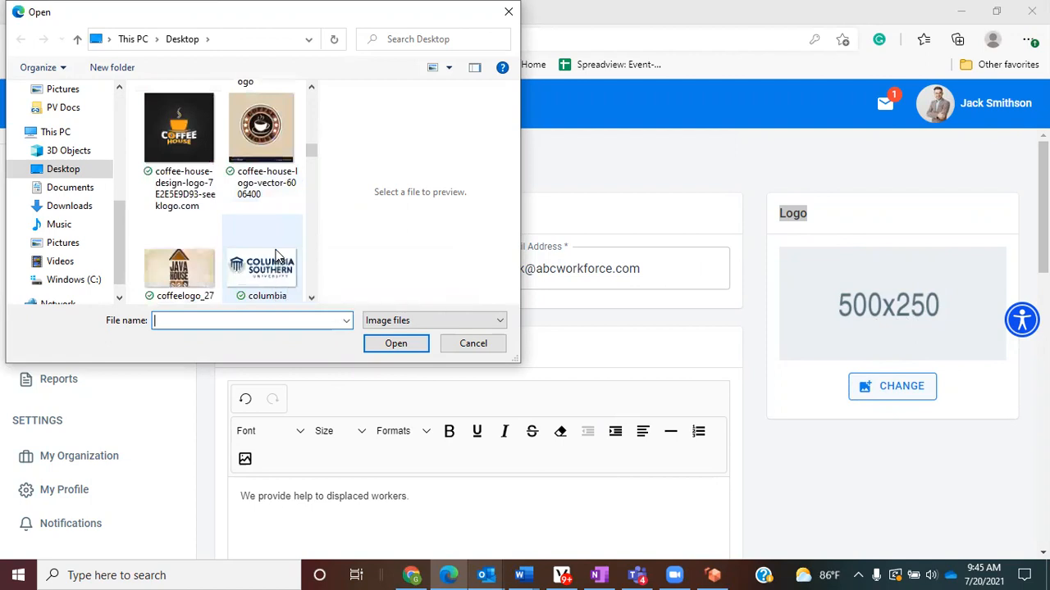
{"action": "scroll", "coordinate": [279, 258], "scroll_direction": "down", "scroll_amount": 2}
{"action": "scroll", "coordinate": [287, 266], "scroll_direction": "down", "scroll_amount": 4}
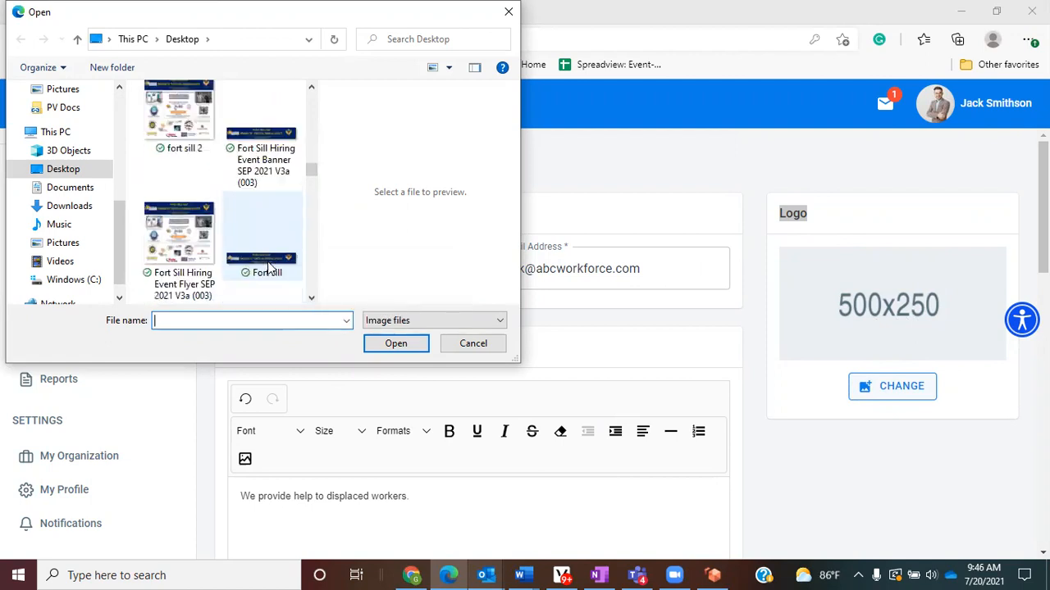
{"action": "scroll", "coordinate": [271, 269], "scroll_direction": "down", "scroll_amount": 2}
{"action": "scroll", "coordinate": [266, 269], "scroll_direction": "down", "scroll_amount": 3}
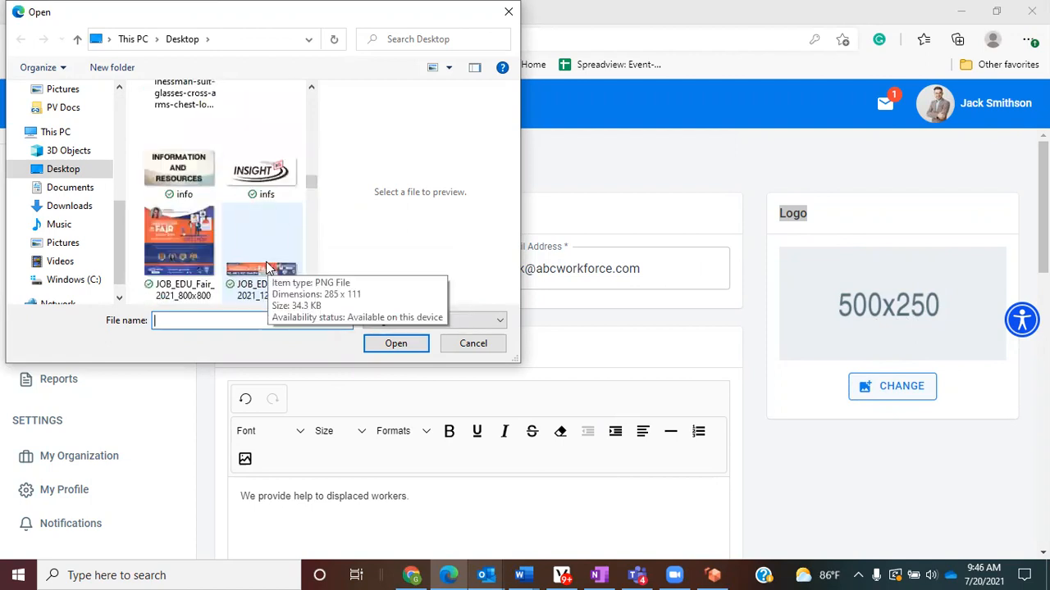
{"action": "scroll", "coordinate": [266, 264], "scroll_direction": "down", "scroll_amount": 12}
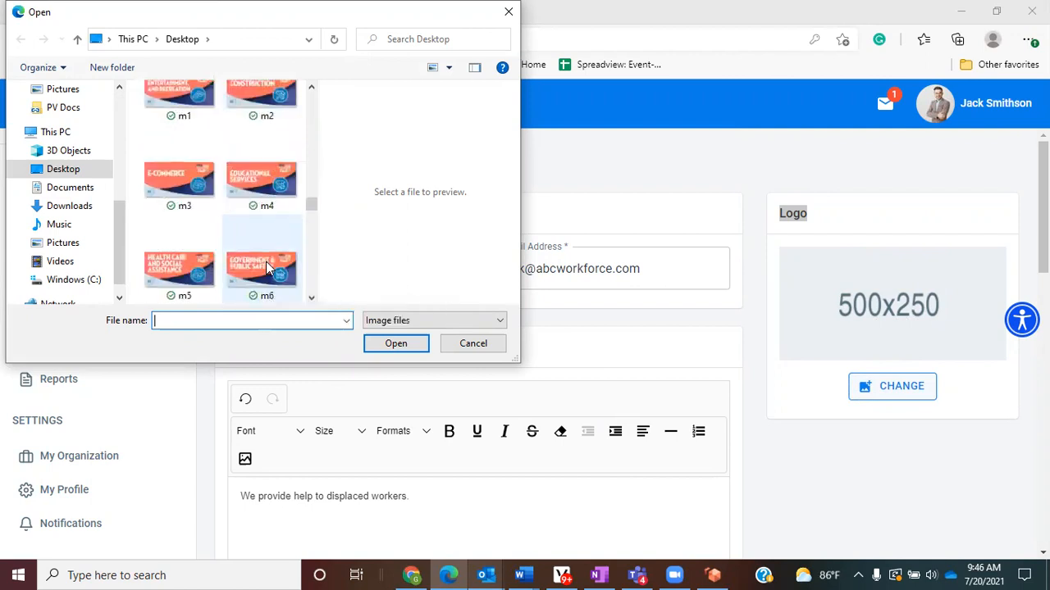
{"action": "scroll", "coordinate": [256, 264], "scroll_direction": "down", "scroll_amount": 5}
{"action": "scroll", "coordinate": [248, 260], "scroll_direction": "down", "scroll_amount": 3}
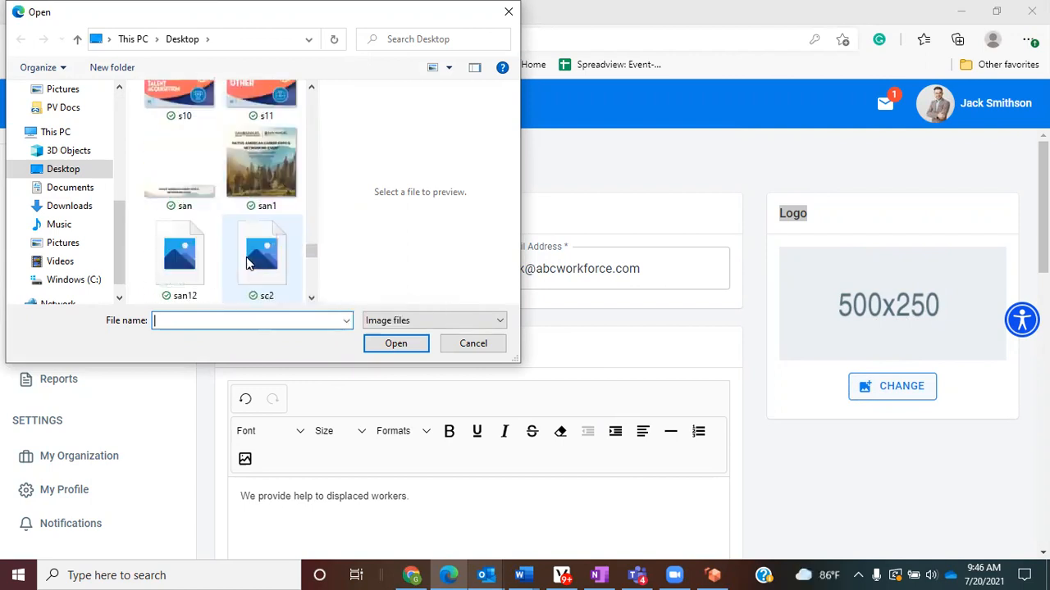
{"action": "scroll", "coordinate": [250, 246], "scroll_direction": "up", "scroll_amount": 3}
{"action": "left_click", "coordinate": [390, 344]}
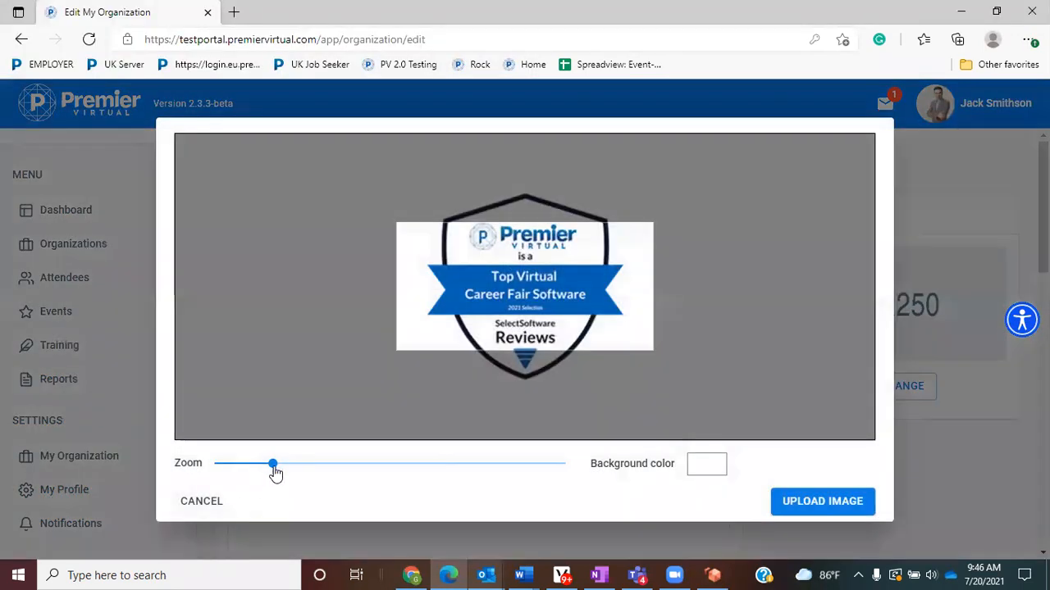
{"action": "left_click_drag", "start_coordinate": [274, 464], "coordinate": [253, 466]}
{"action": "left_click", "coordinate": [824, 504]}
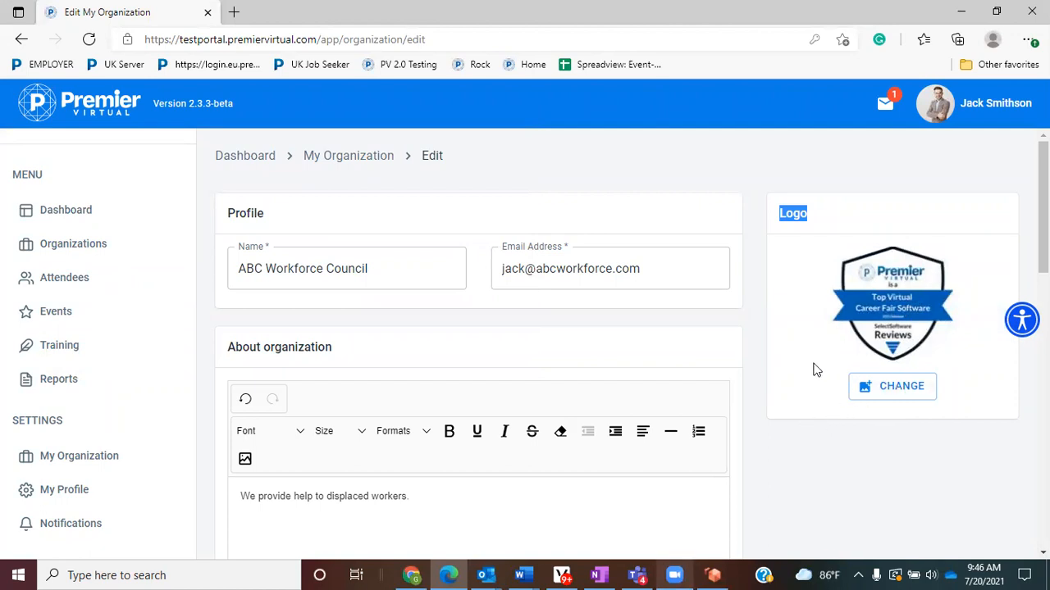
{"action": "scroll", "coordinate": [813, 368], "scroll_direction": "down", "scroll_amount": 2}
{"action": "scroll", "coordinate": [421, 421], "scroll_direction": "down", "scroll_amount": 2}
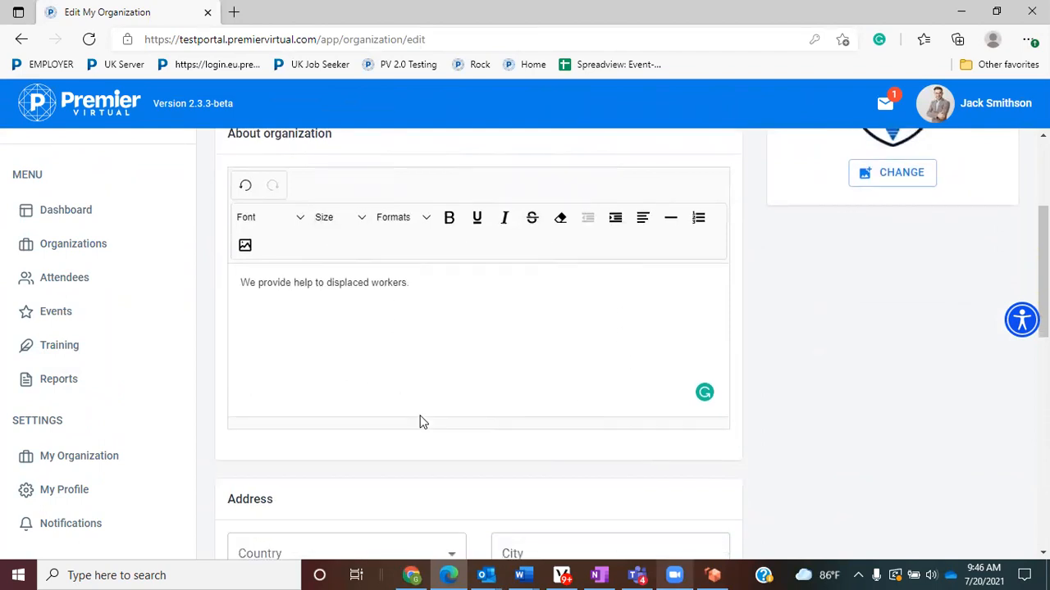
{"action": "scroll", "coordinate": [601, 343], "scroll_direction": "down", "scroll_amount": 1}
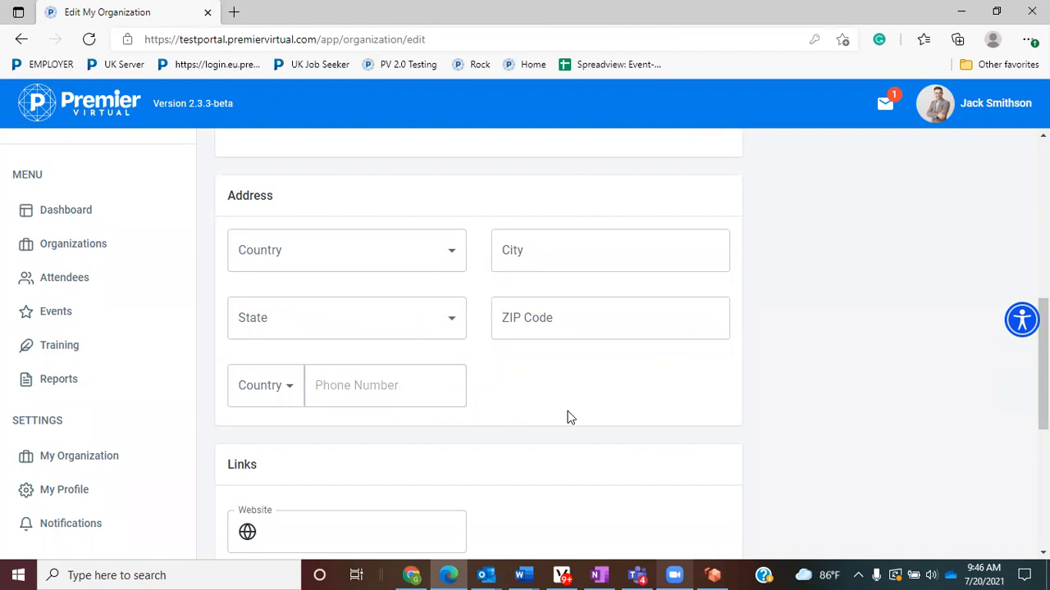
{"action": "scroll", "coordinate": [572, 418], "scroll_direction": "down", "scroll_amount": 3}
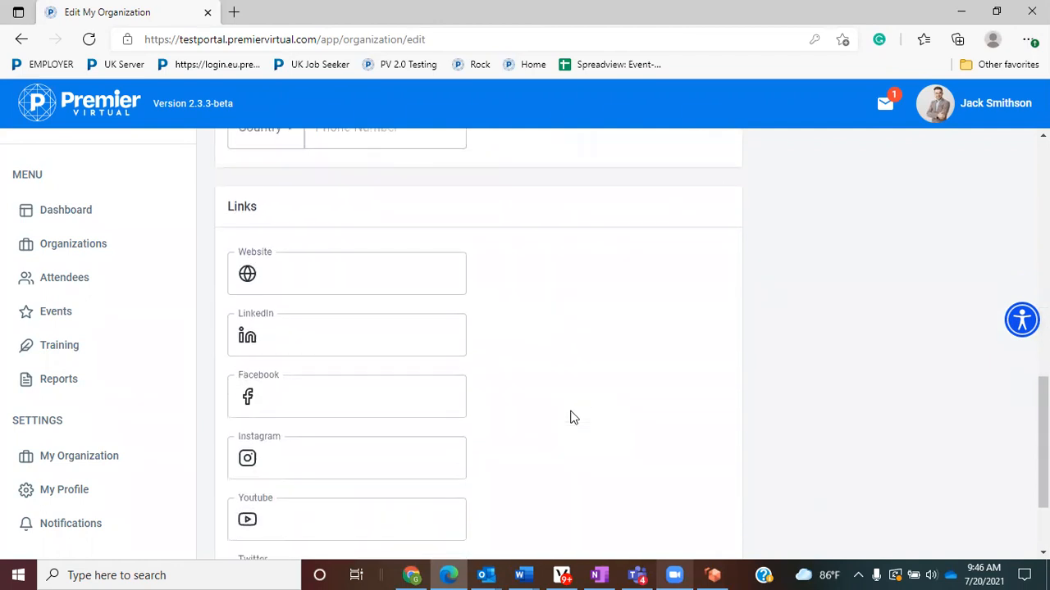
- Load google.com in a new tab and copy its URL
{"action": "left_click", "coordinate": [235, 13]}
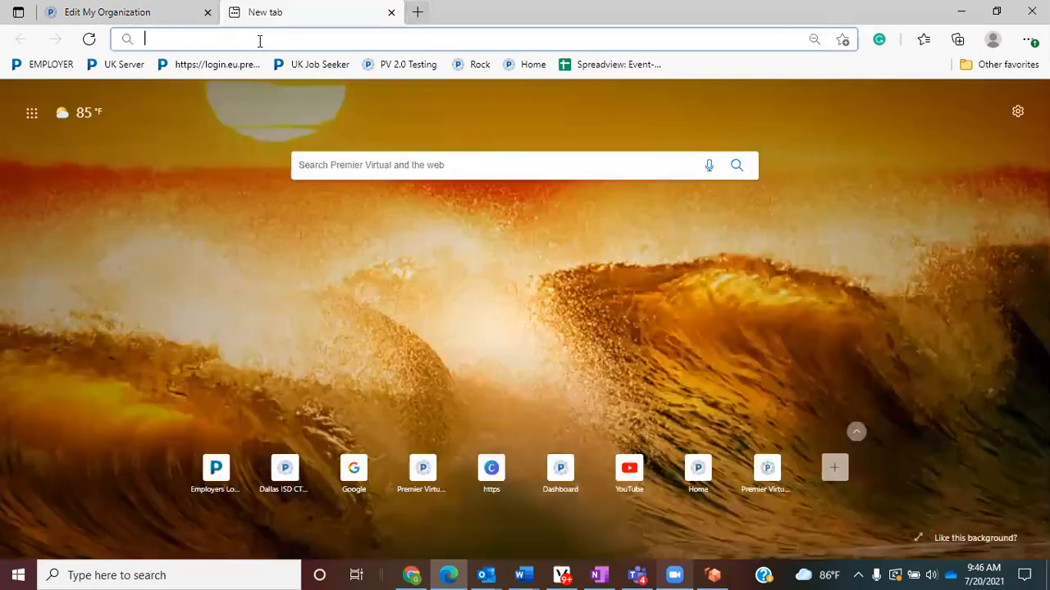
{"action": "left_click", "coordinate": [257, 39]}
{"action": "type", "text": "googl"}
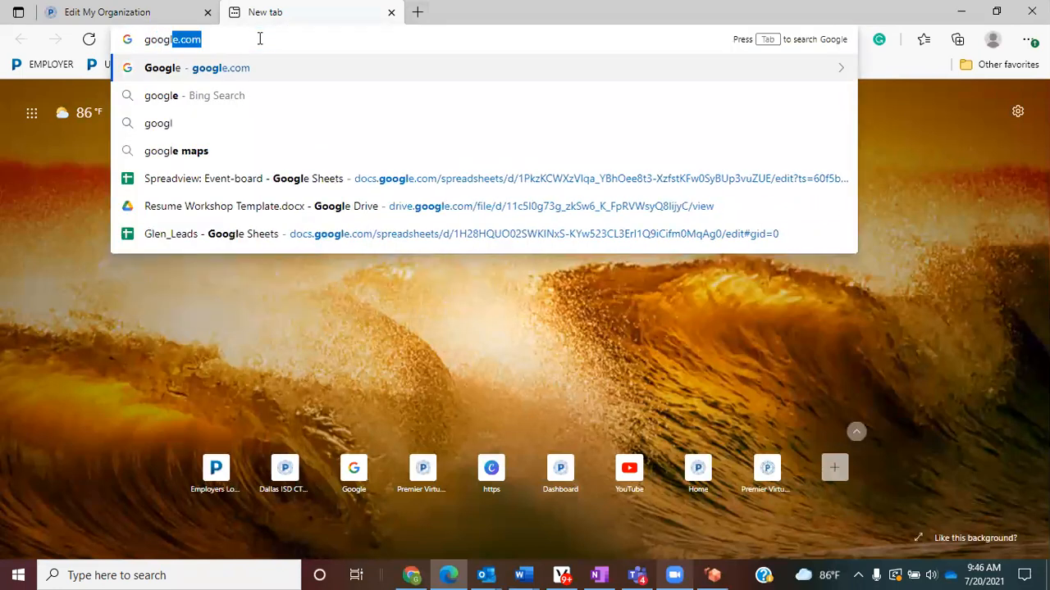
{"action": "key", "text": "Return"}
{"action": "left_click", "coordinate": [262, 39]}
{"action": "right_click", "coordinate": [245, 49]}
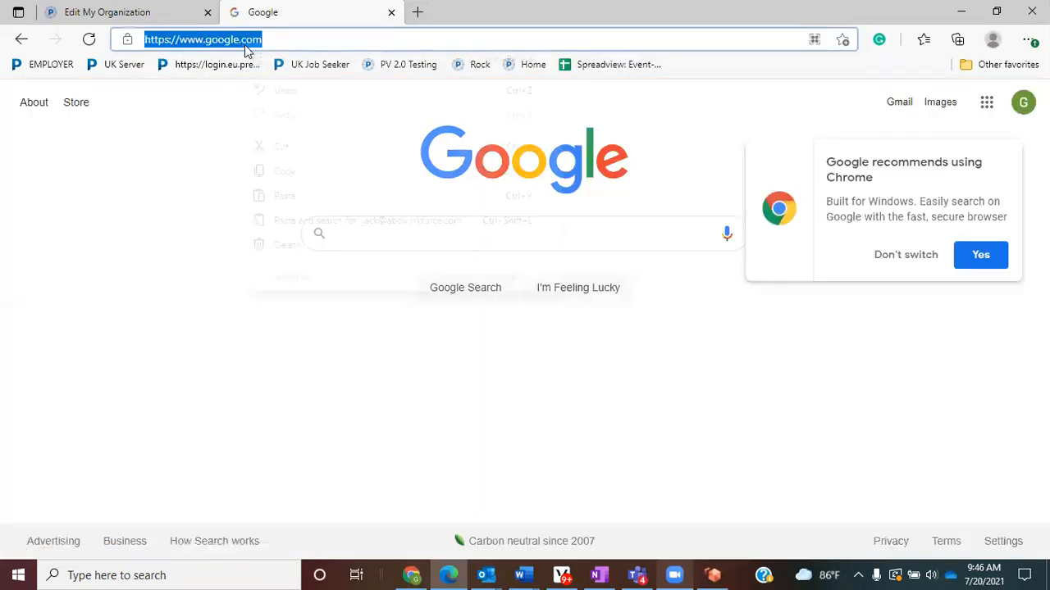
{"action": "left_click", "coordinate": [286, 172]}
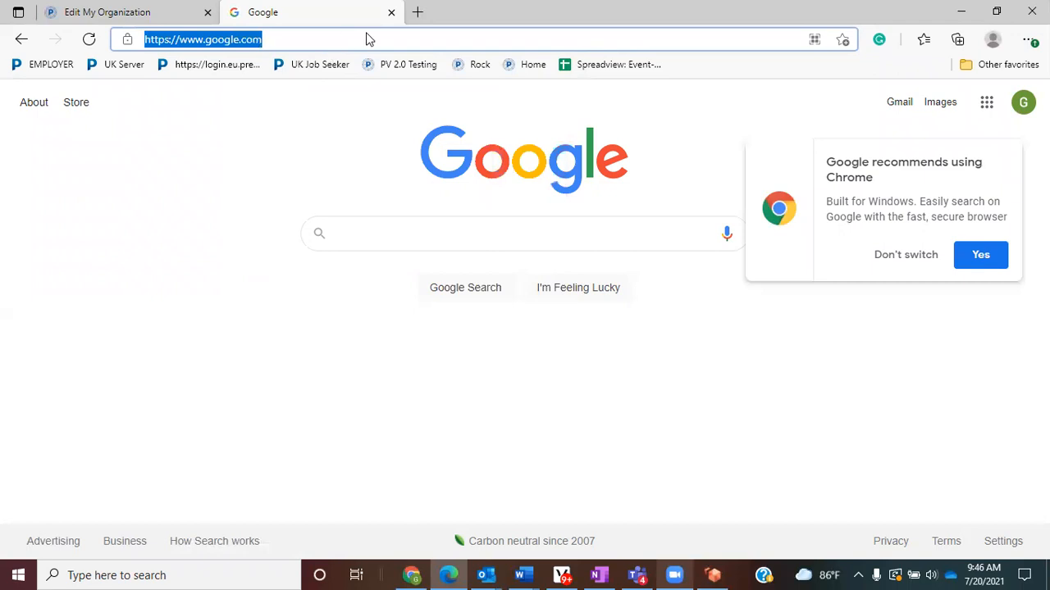
{"action": "left_click", "coordinate": [96, 8]}
{"action": "left_click", "coordinate": [300, 270]}
{"action": "right_click", "coordinate": [300, 271]}
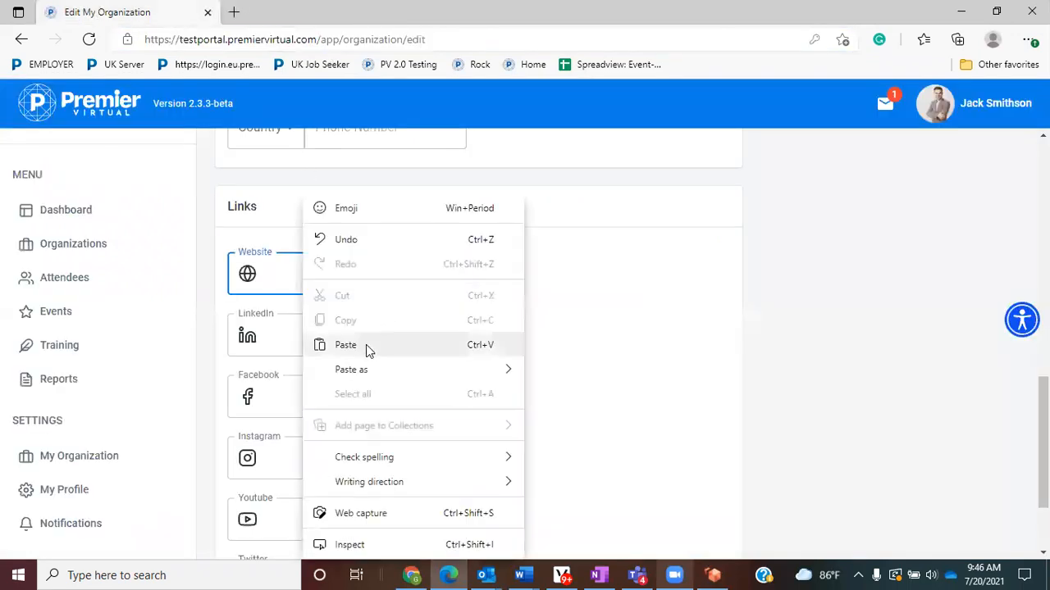
{"action": "left_click", "coordinate": [365, 345]}
{"action": "left_click", "coordinate": [326, 336]}
{"action": "right_click", "coordinate": [325, 335]}
{"action": "left_click", "coordinate": [380, 344]}
{"action": "left_click", "coordinate": [336, 398]}
{"action": "right_click", "coordinate": [338, 400]}
{"action": "left_click", "coordinate": [401, 183]}
{"action": "scroll", "coordinate": [325, 317], "scroll_direction": "down", "scroll_amount": 2}
{"action": "left_click", "coordinate": [326, 323]}
{"action": "right_click", "coordinate": [330, 328]}
{"action": "left_click", "coordinate": [359, 347]}
{"action": "left_click", "coordinate": [336, 398]}
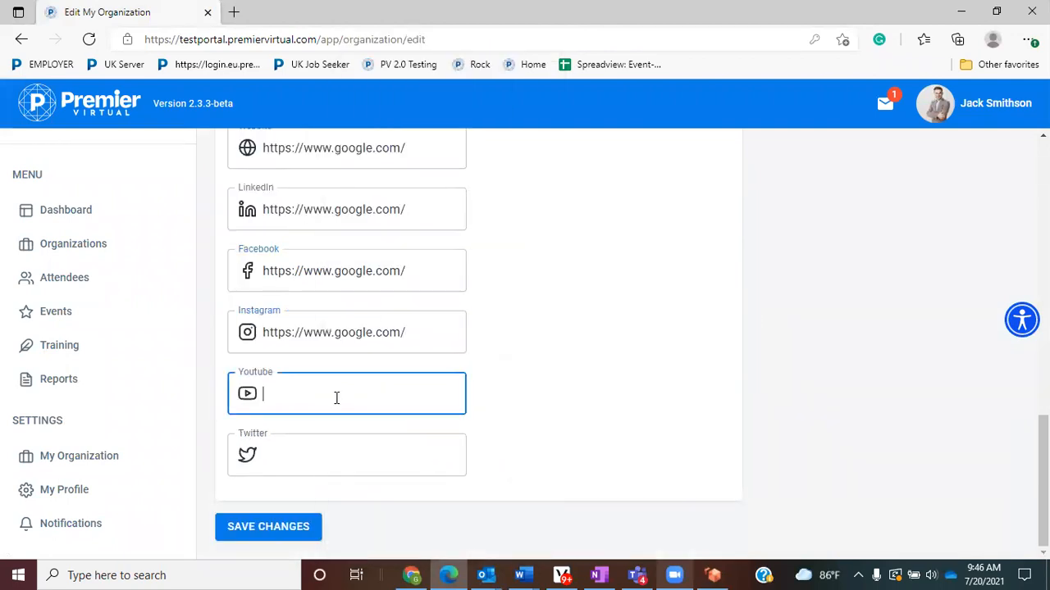
{"action": "right_click", "coordinate": [336, 398]}
{"action": "left_click", "coordinate": [403, 182]}
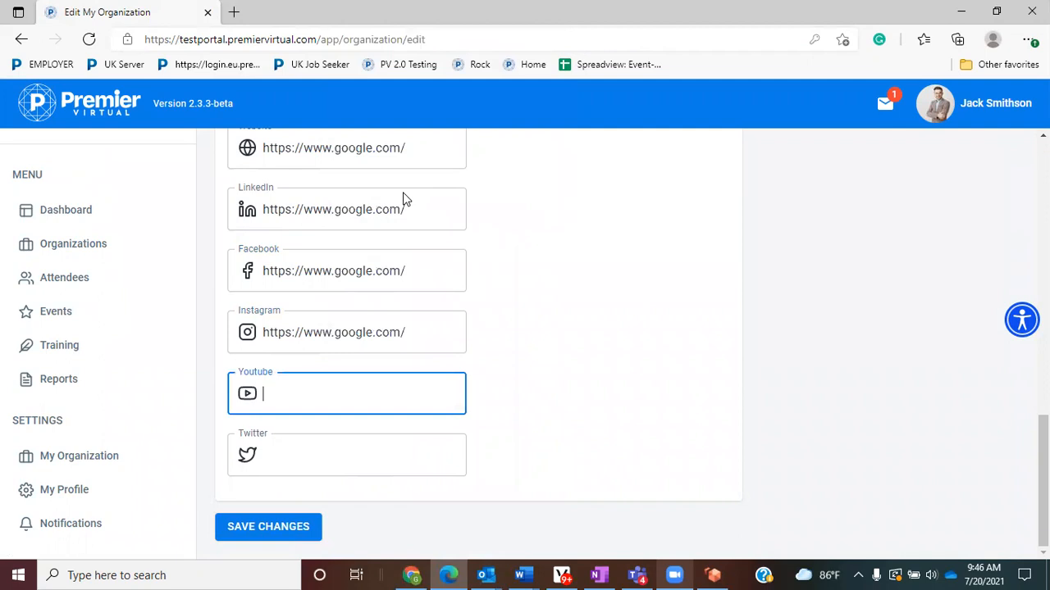
{"action": "right_click", "coordinate": [359, 453]}
{"action": "left_click", "coordinate": [401, 238]}
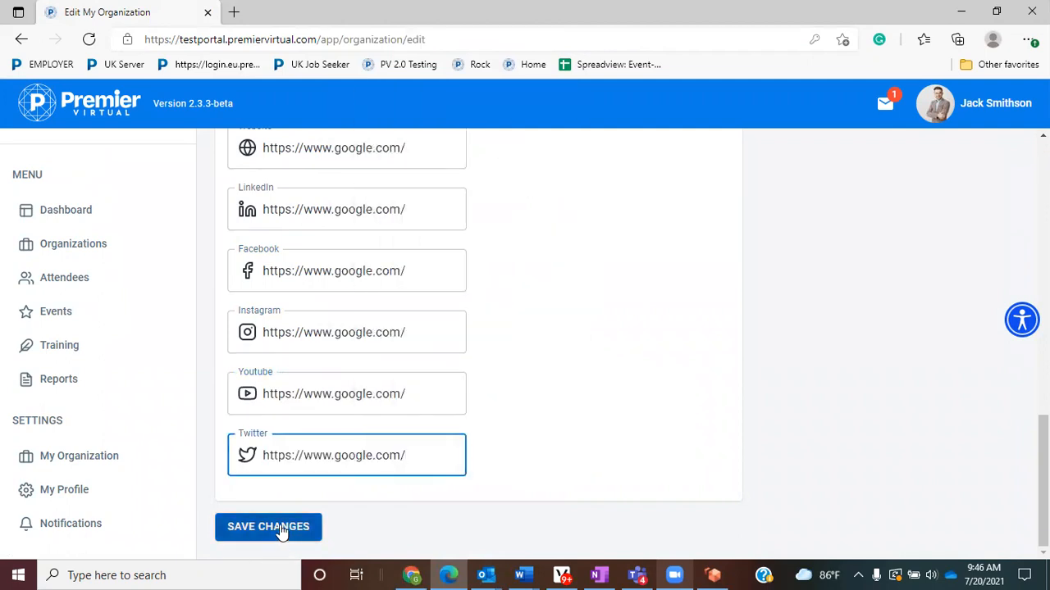
{"action": "left_click", "coordinate": [281, 529]}
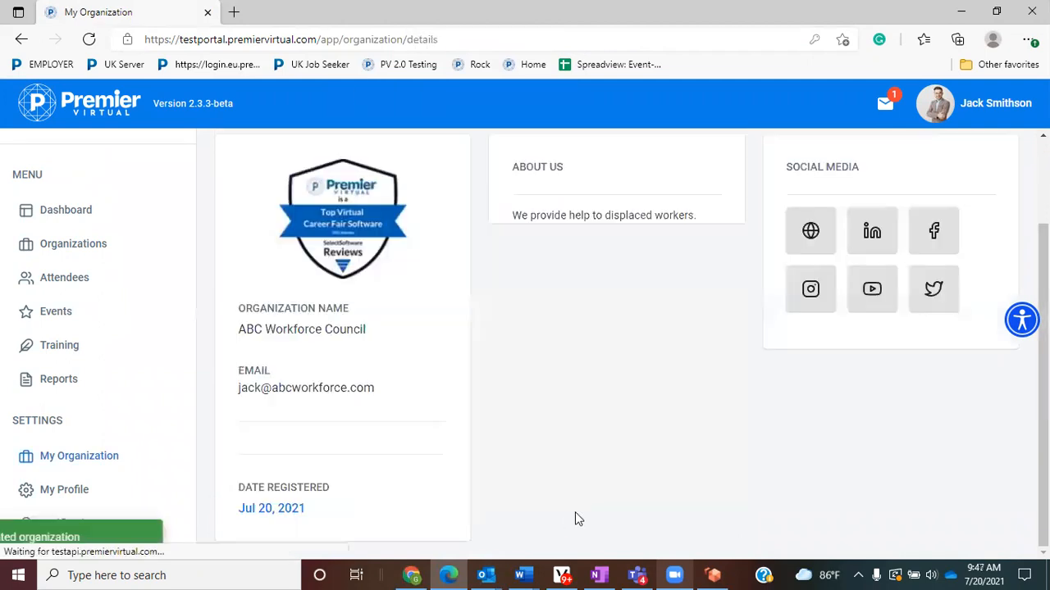
- Show My Organization's Users tab listing the single Administrator account
{"action": "scroll", "coordinate": [593, 474], "scroll_direction": "up", "scroll_amount": 2}
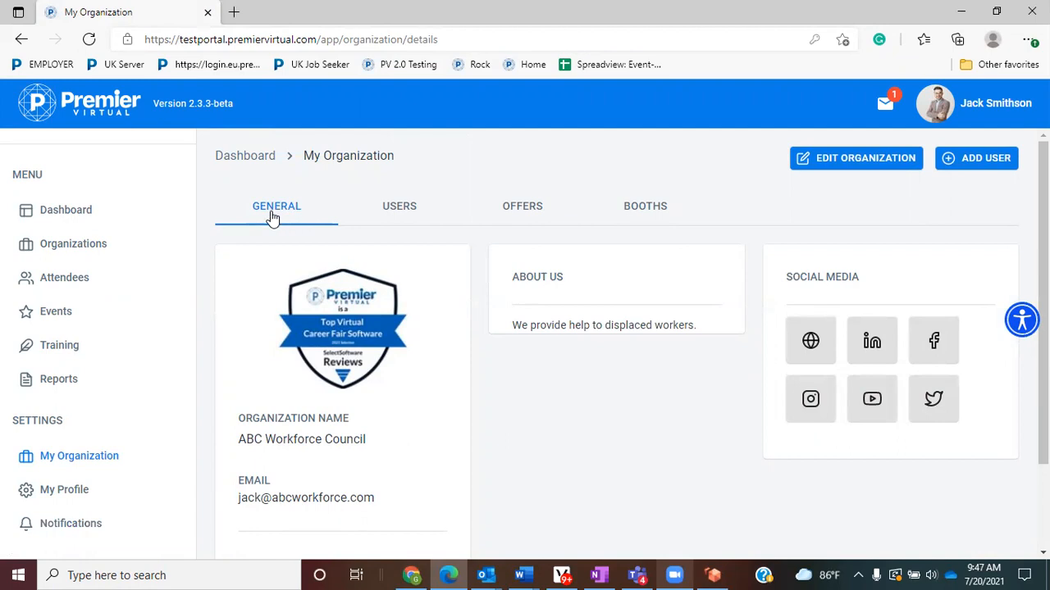
{"action": "left_click", "coordinate": [402, 212]}
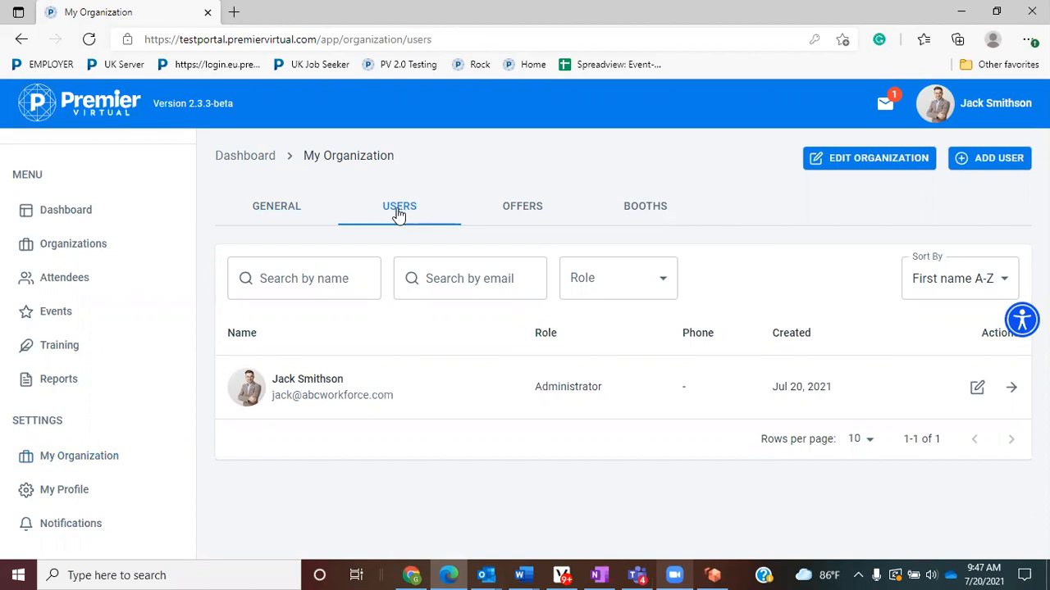
- Start a new user, fill in first name, last name and e-mail, then check the role list
{"action": "left_click", "coordinate": [1001, 161]}
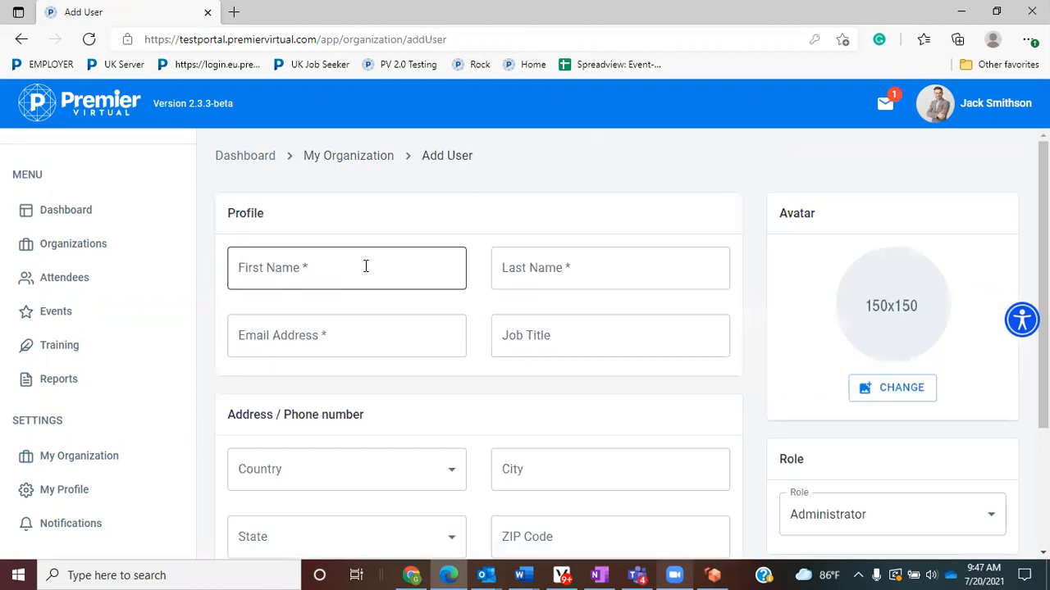
{"action": "left_click", "coordinate": [362, 272]}
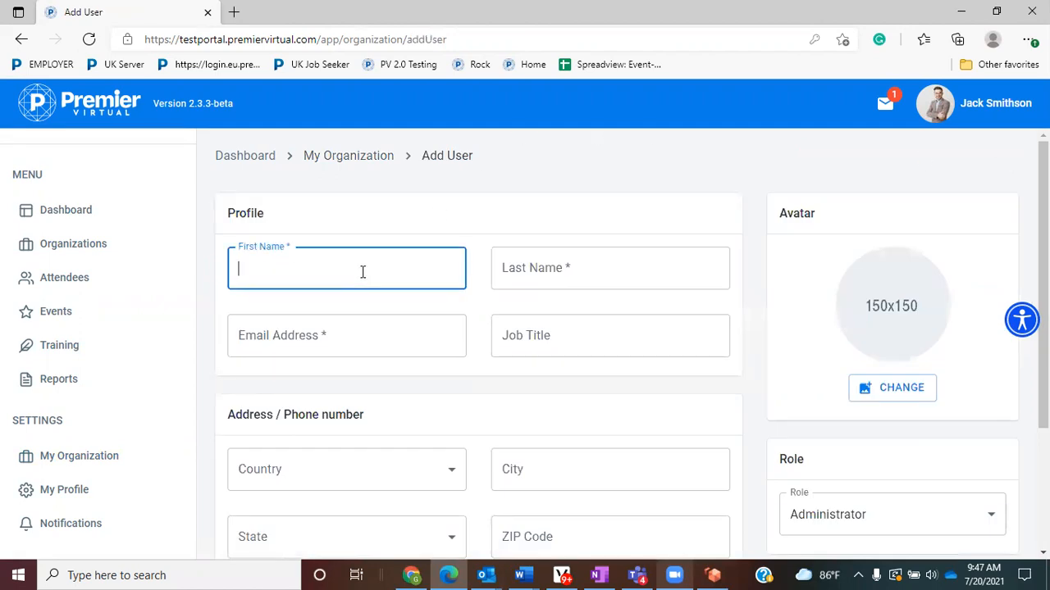
{"action": "type", "text": "Team"}
{"action": "key", "text": "Tab"}
{"action": "type", "text": "Membe"}
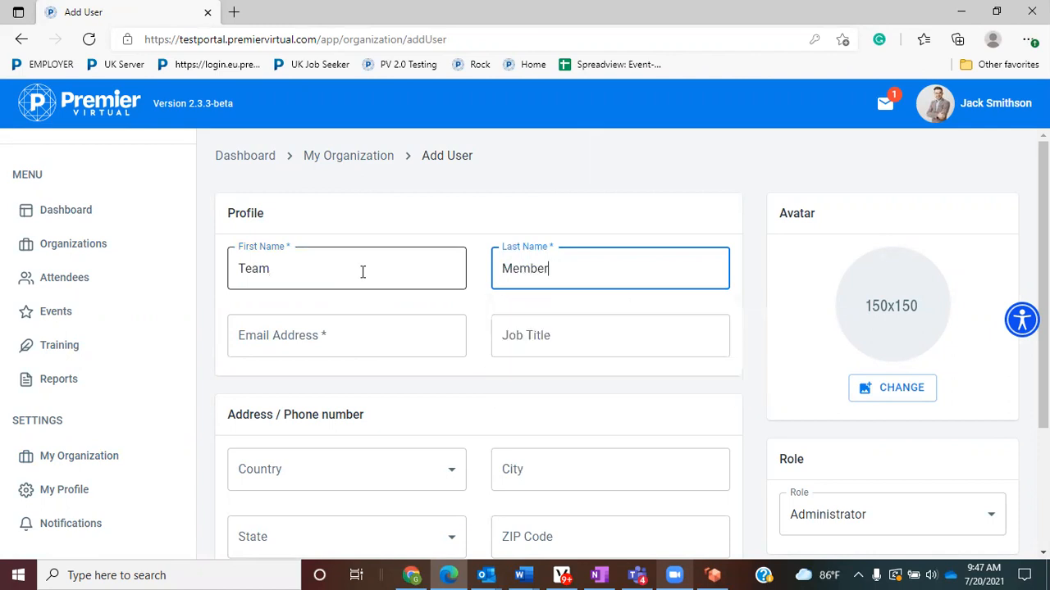
{"action": "key", "text": "Tab"}
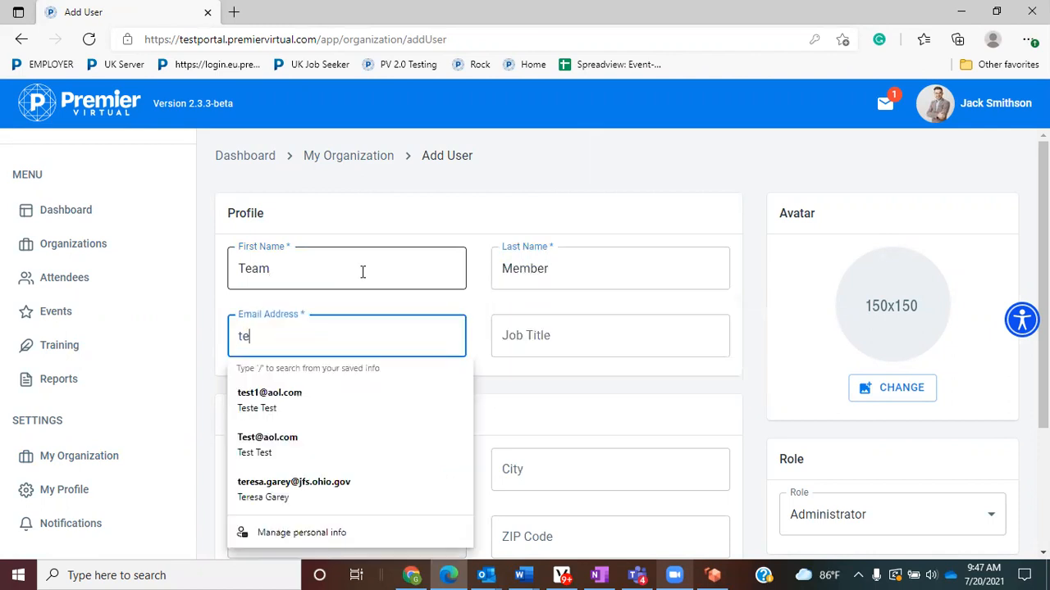
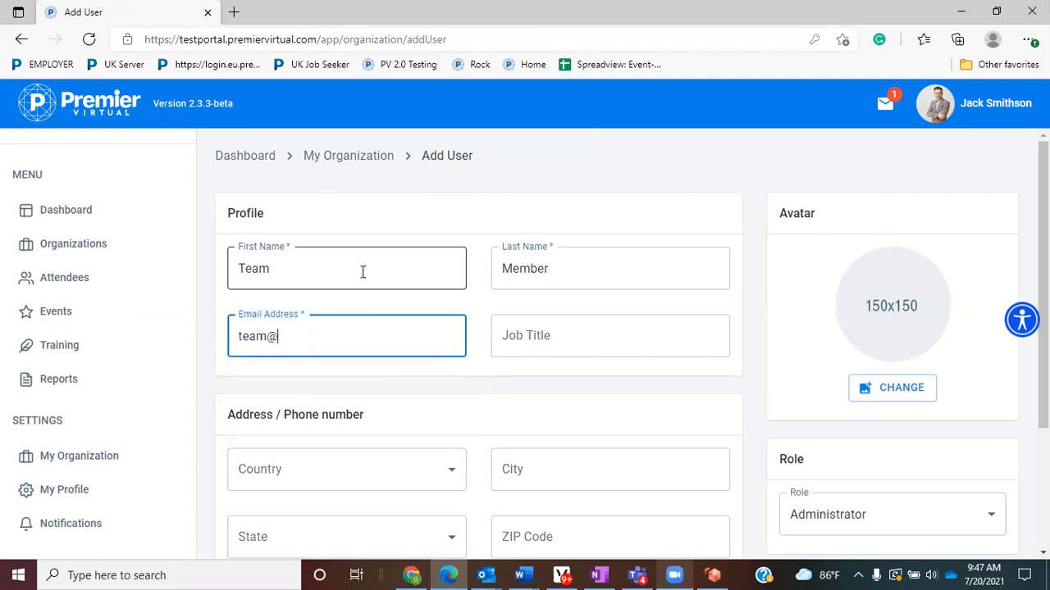
{"action": "key", "text": "Tab"}
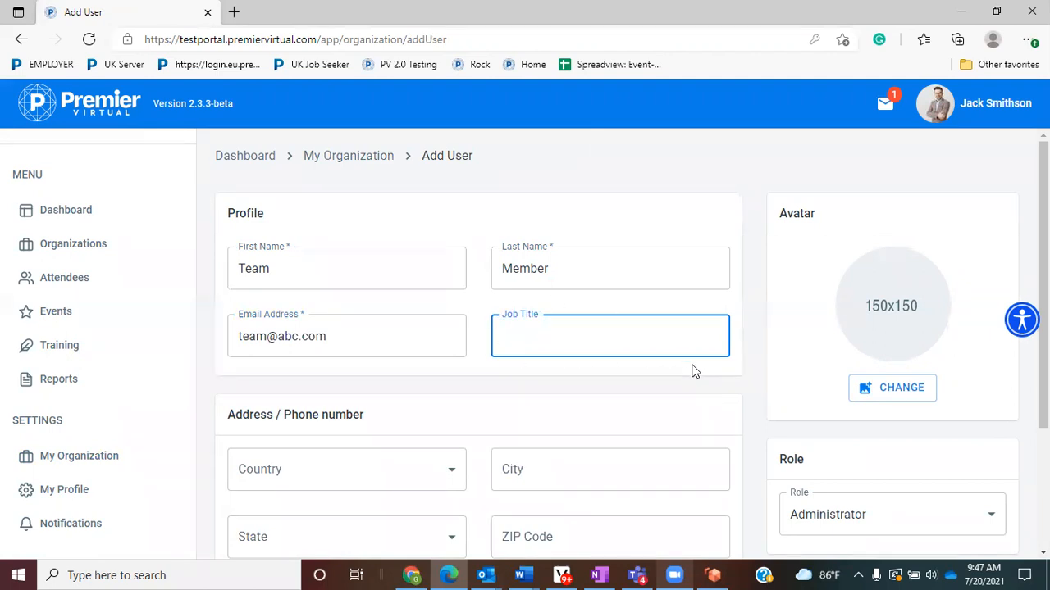
{"action": "double_click", "coordinate": [785, 213]}
{"action": "scroll", "coordinate": [734, 304], "scroll_direction": "down", "scroll_amount": 2}
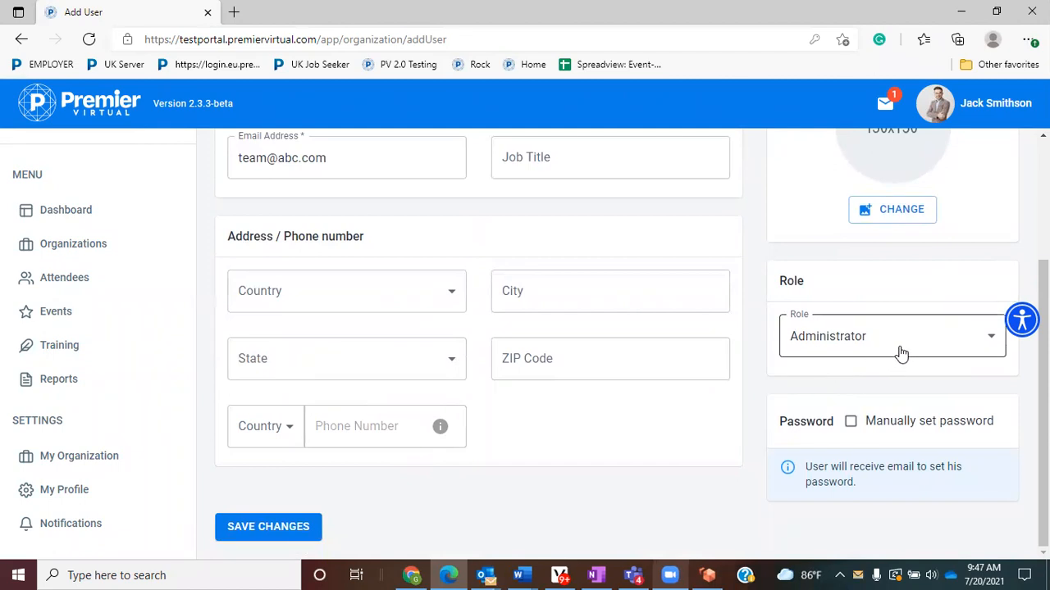
{"action": "left_click", "coordinate": [989, 344]}
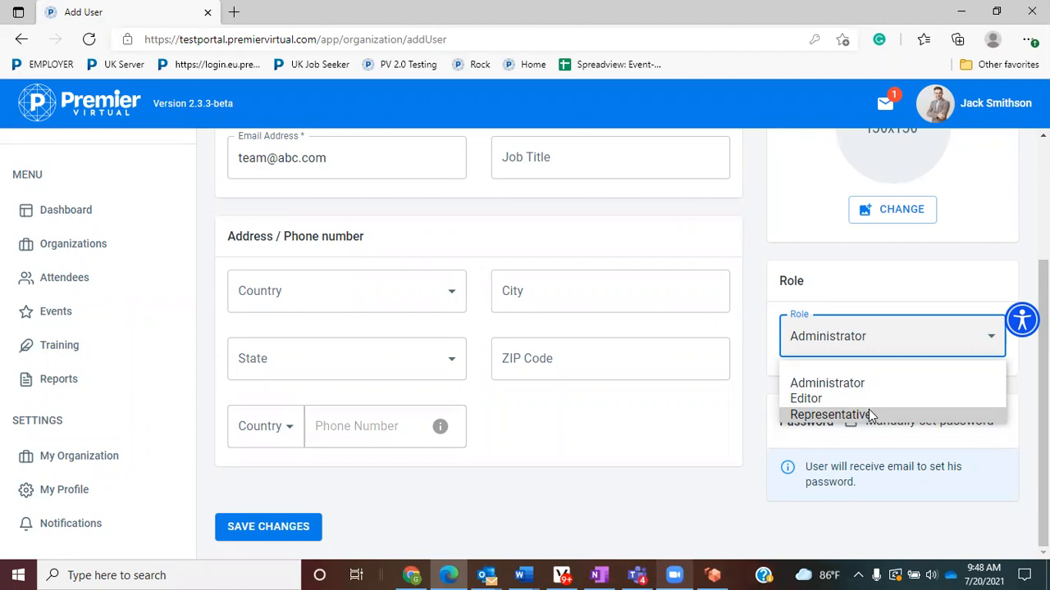
- Make the new user a Representative and highlight the Password setting and its e-mail note
{"action": "left_click", "coordinate": [869, 415]}
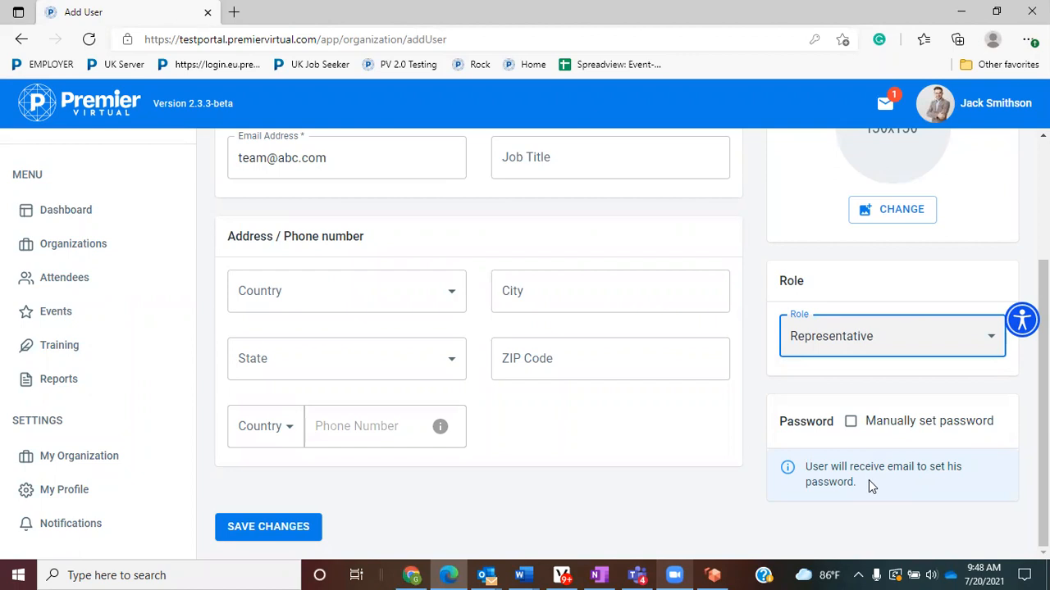
{"action": "left_click_drag", "start_coordinate": [785, 424], "coordinate": [823, 424]}
{"action": "left_click", "coordinate": [772, 427]}
{"action": "double_click", "coordinate": [782, 421]}
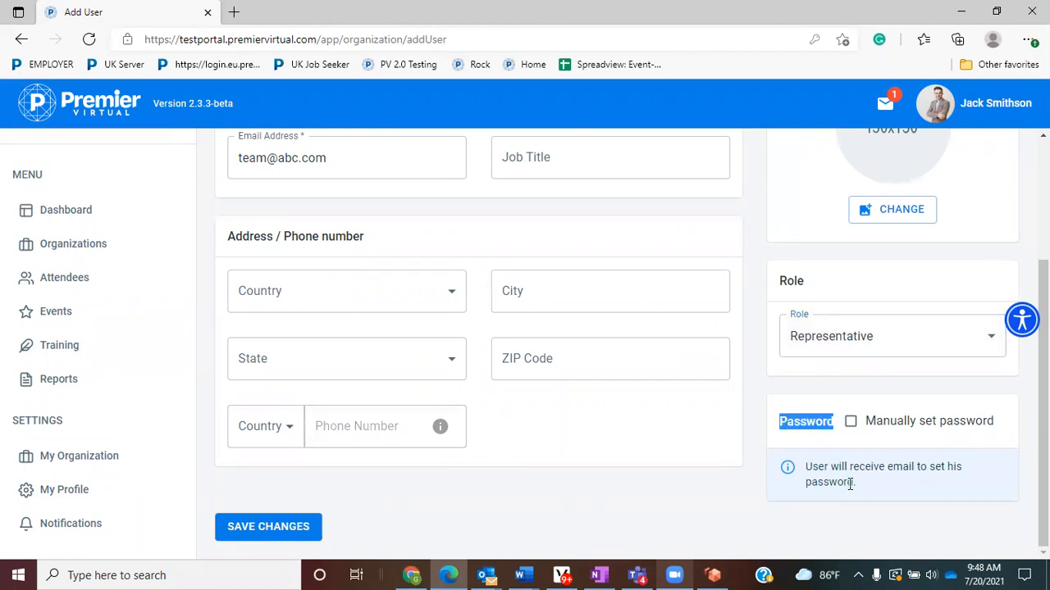
{"action": "left_click_drag", "start_coordinate": [807, 467], "coordinate": [964, 480]}
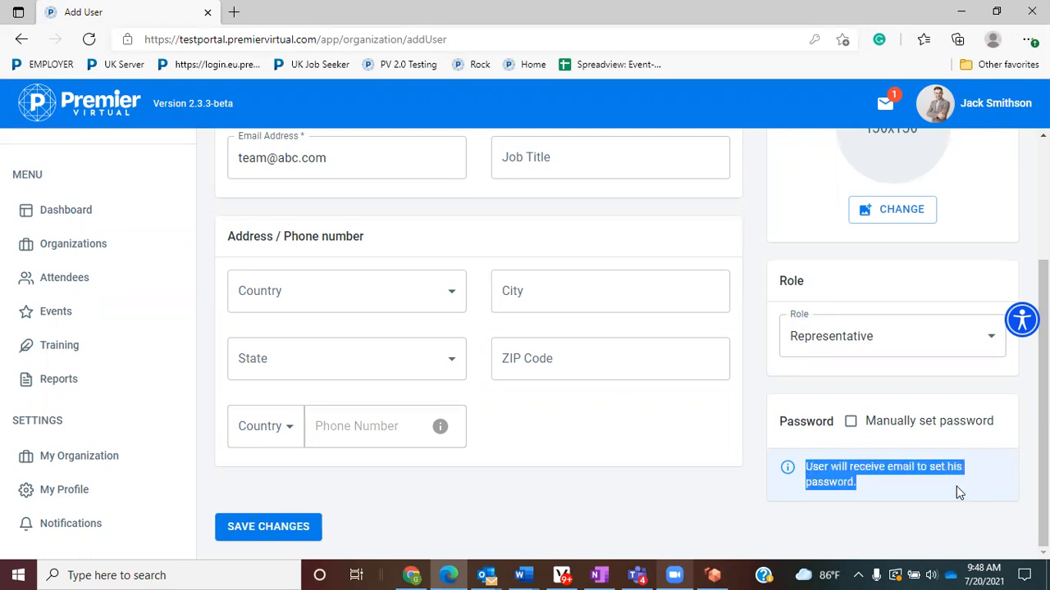
- Set the user's password manually, save the new user, and decline the browser's password offer
{"action": "left_click", "coordinate": [852, 422]}
{"action": "scroll", "coordinate": [853, 459], "scroll_direction": "down", "scroll_amount": 2}
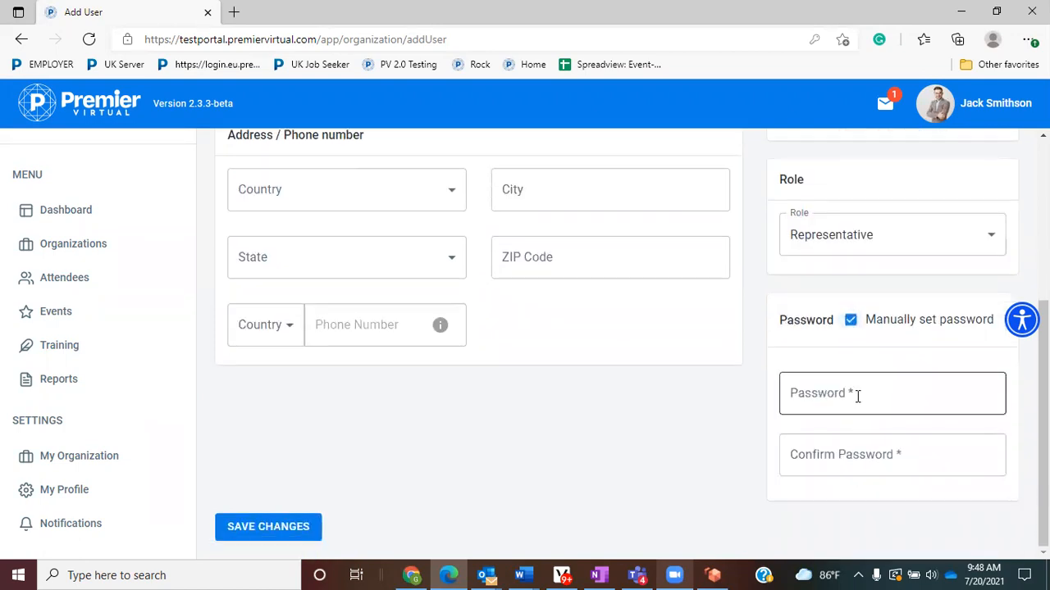
{"action": "left_click", "coordinate": [857, 396]}
{"action": "type", "text": "•••"}
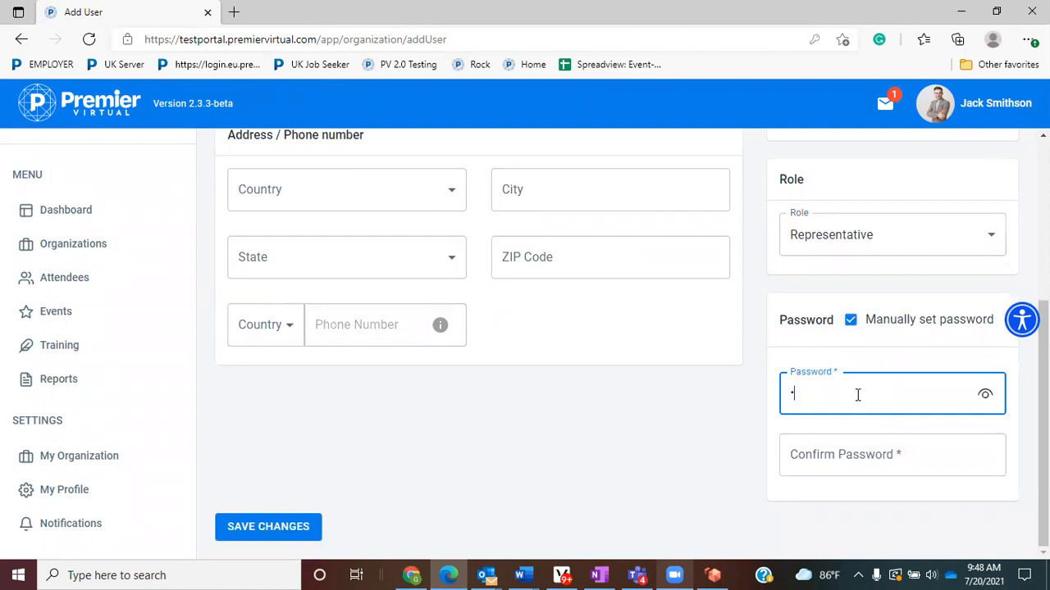
{"action": "type", "text": "••••"}
{"action": "key", "text": "Tab"}
{"action": "type", "text": "•••••••"}
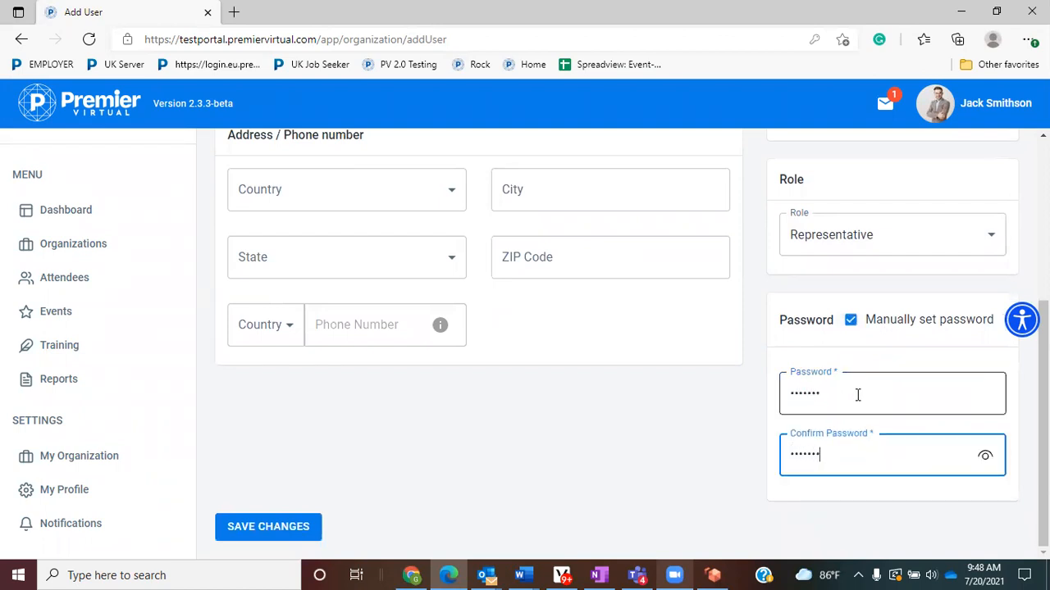
{"action": "left_click", "coordinate": [272, 529]}
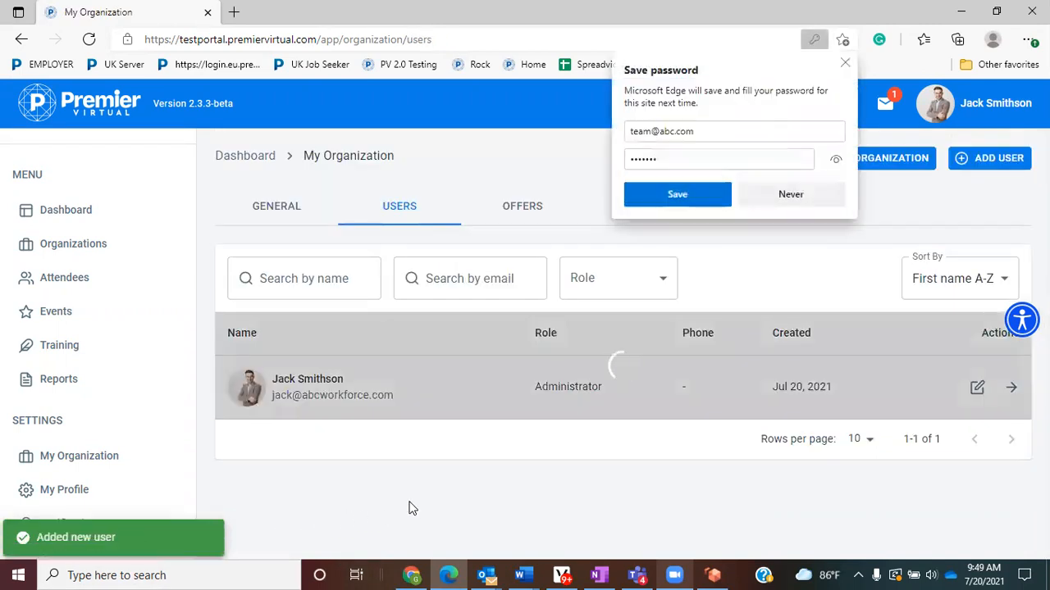
{"action": "left_click", "coordinate": [846, 65]}
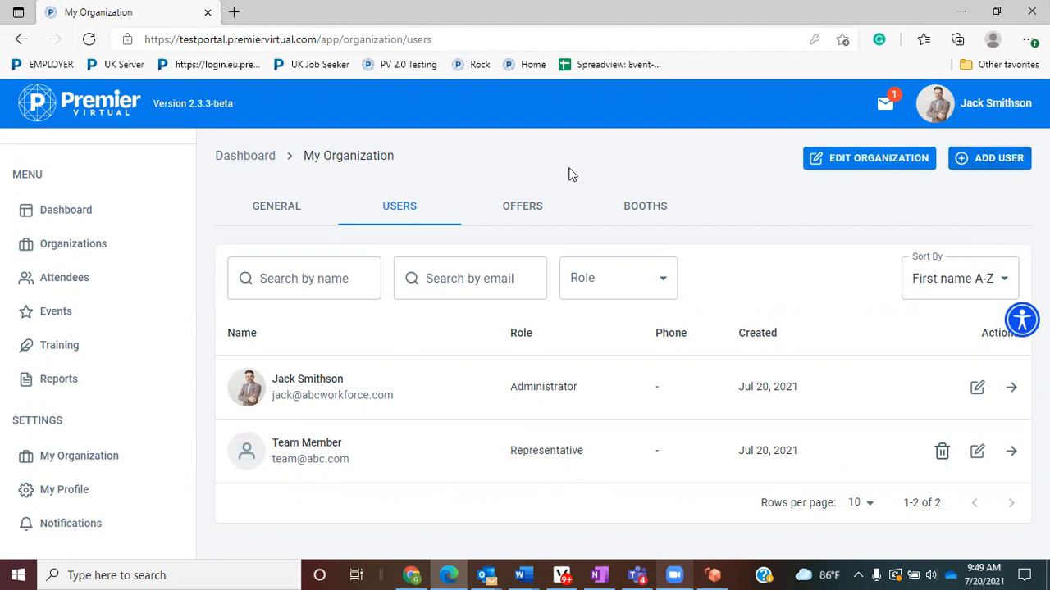
- Show the Trade Show Event offers, then the Job Fair Event's empty Job Vacancies list
{"action": "left_click", "coordinate": [529, 211]}
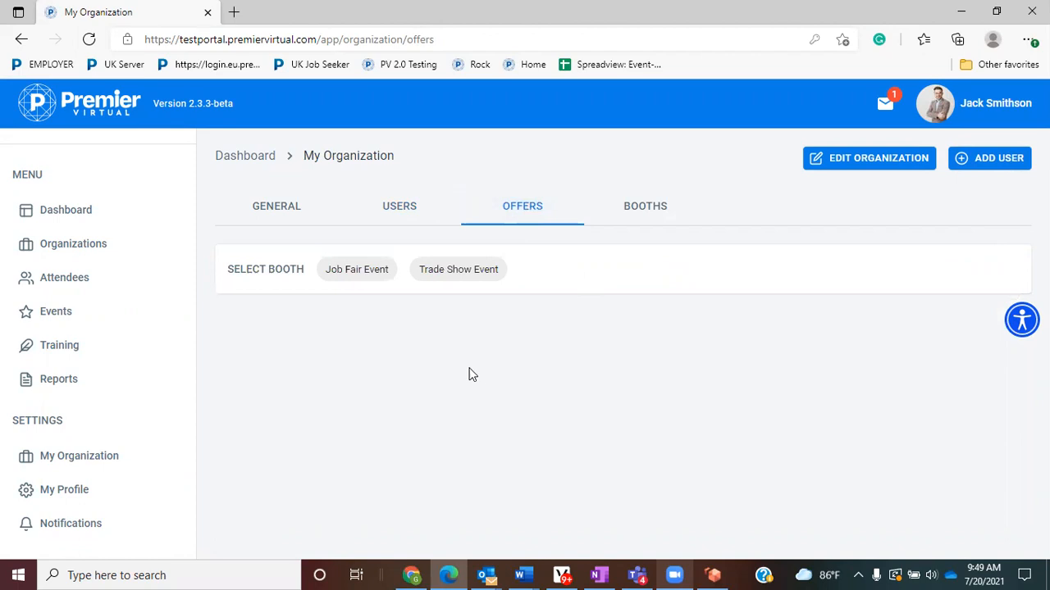
{"action": "left_click", "coordinate": [457, 279]}
{"action": "left_click_drag", "start_coordinate": [335, 328], "coordinate": [218, 337]}
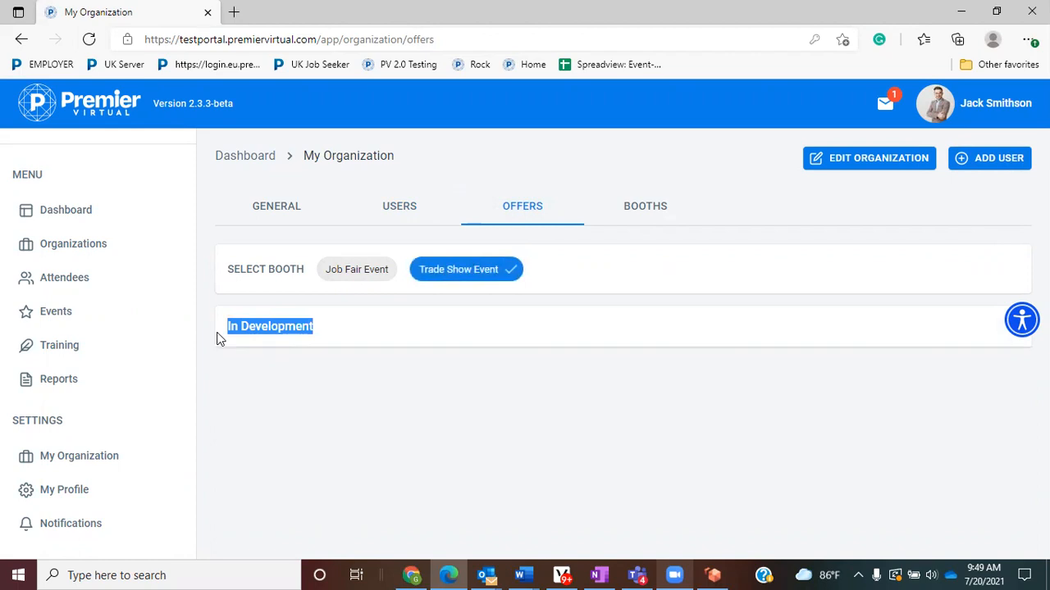
{"action": "left_click", "coordinate": [371, 279]}
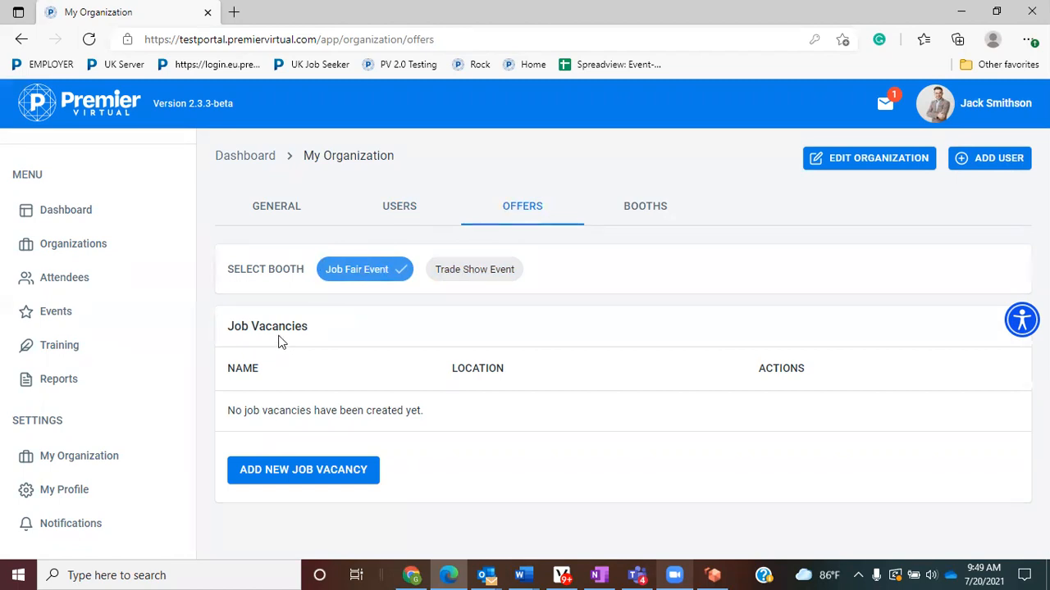
{"action": "left_click_drag", "start_coordinate": [228, 328], "coordinate": [318, 331]}
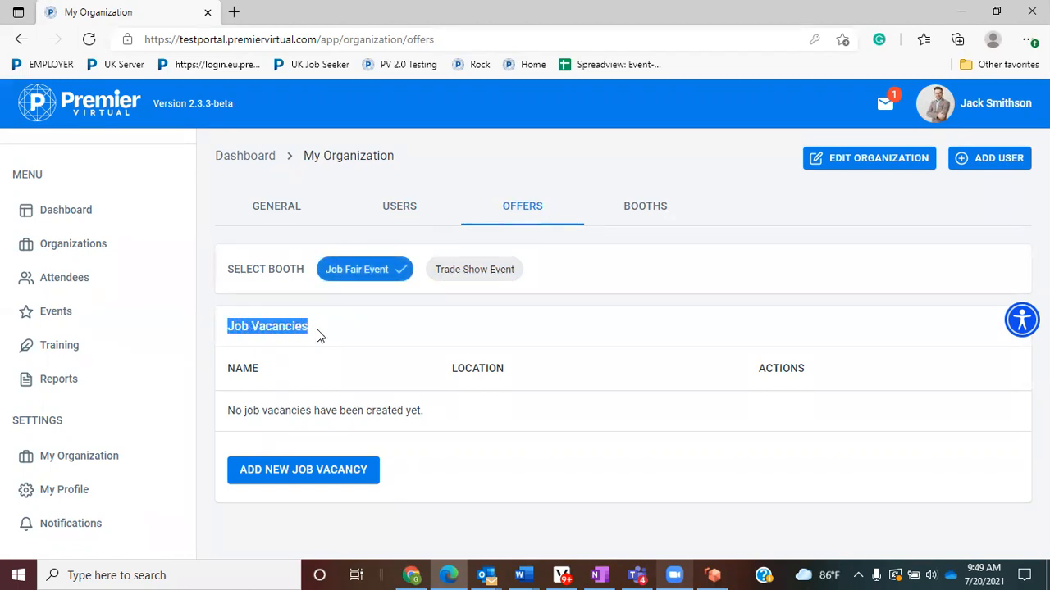
{"action": "left_click", "coordinate": [324, 474]}
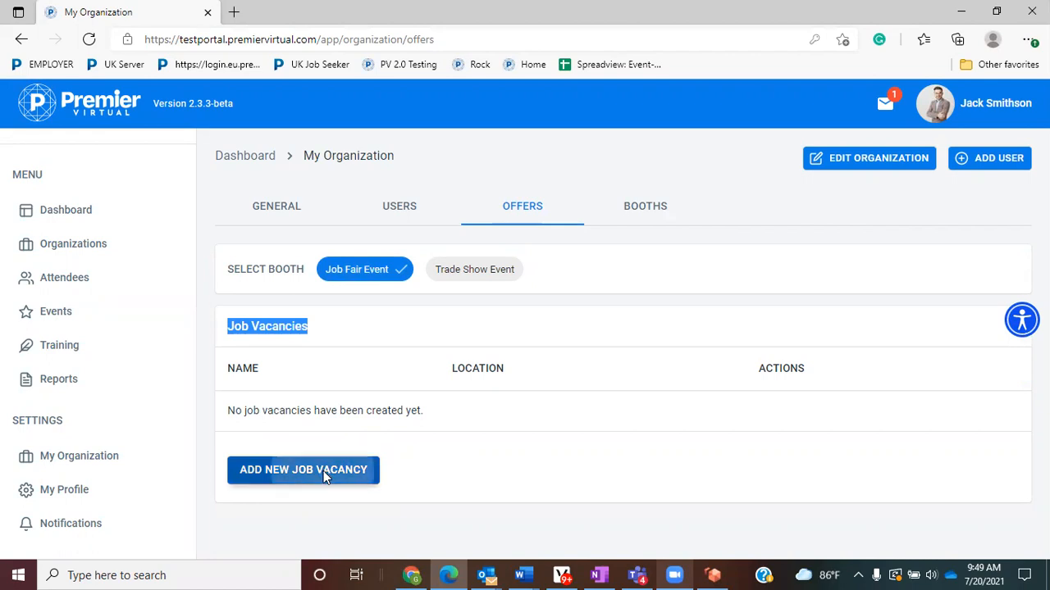
- Enter job name Admin Asst, location Fort Lauderdale and 1 available position
{"action": "left_click", "coordinate": [338, 315]}
{"action": "type", "text": "Admin "}
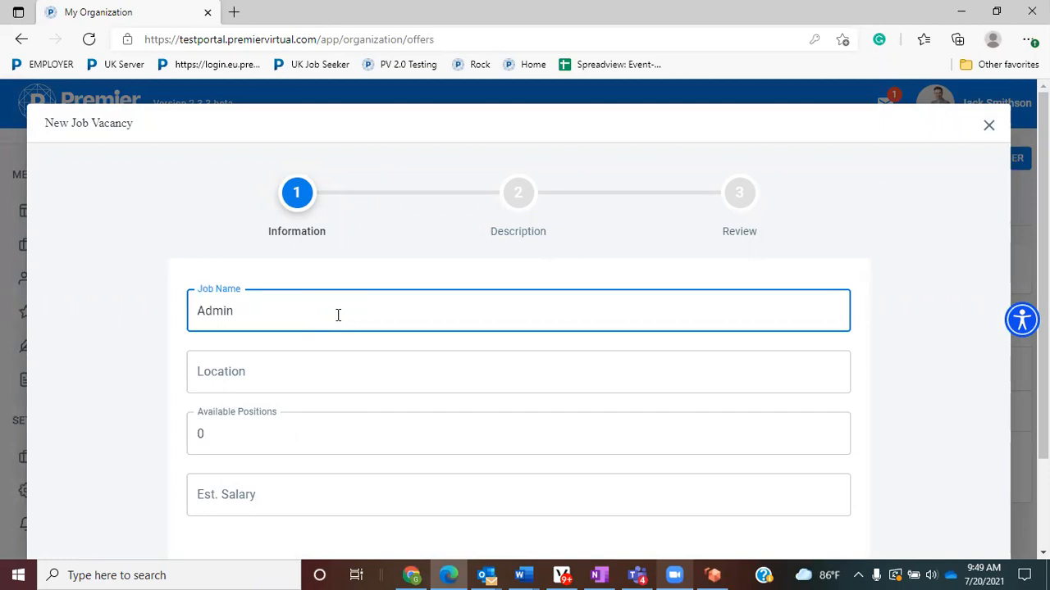
{"action": "type", "text": "Asst"}
{"action": "key", "text": "Tab"}
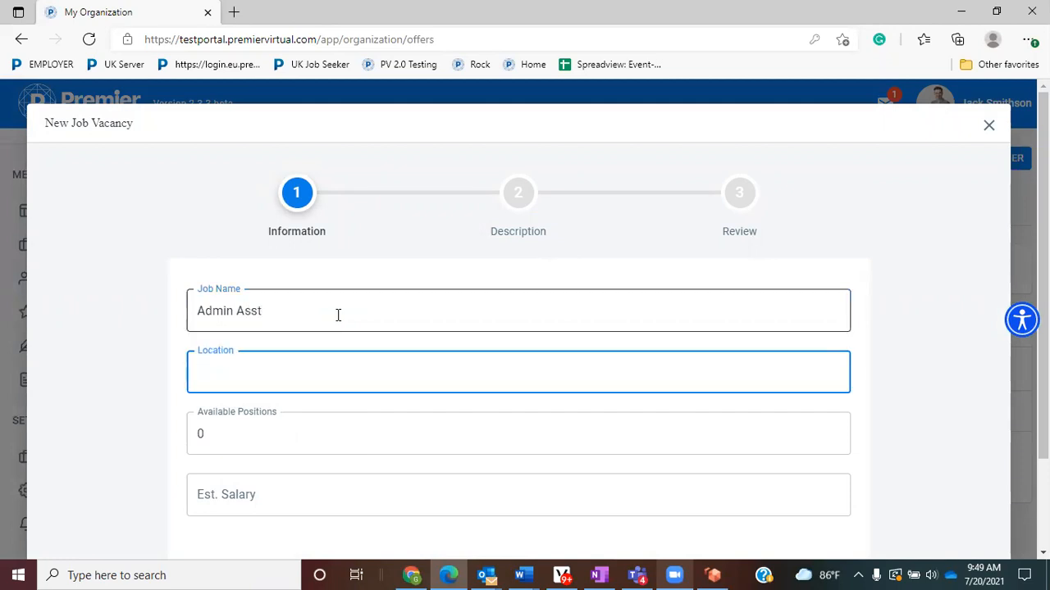
{"action": "type", "text": "Fort Lauderdale"}
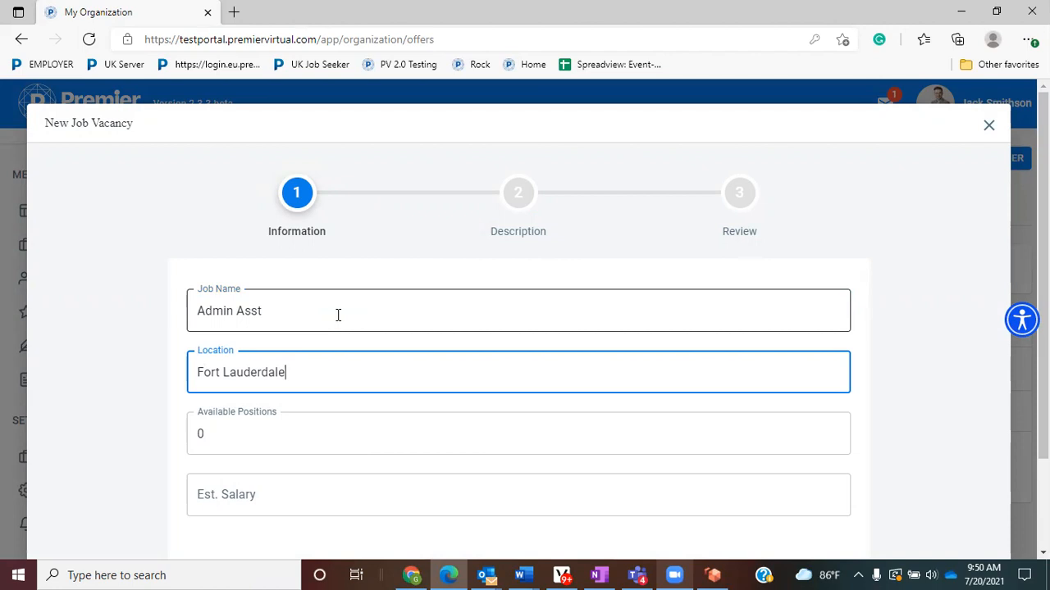
{"action": "key", "text": "Tab"}
{"action": "type", "text": "1"}
{"action": "key", "text": "Tab"}
- Set the estimated salary to '$15/ hr plus $500 Sign on bonus' and continue to Description
{"action": "type", "text": "$15/ hr "}
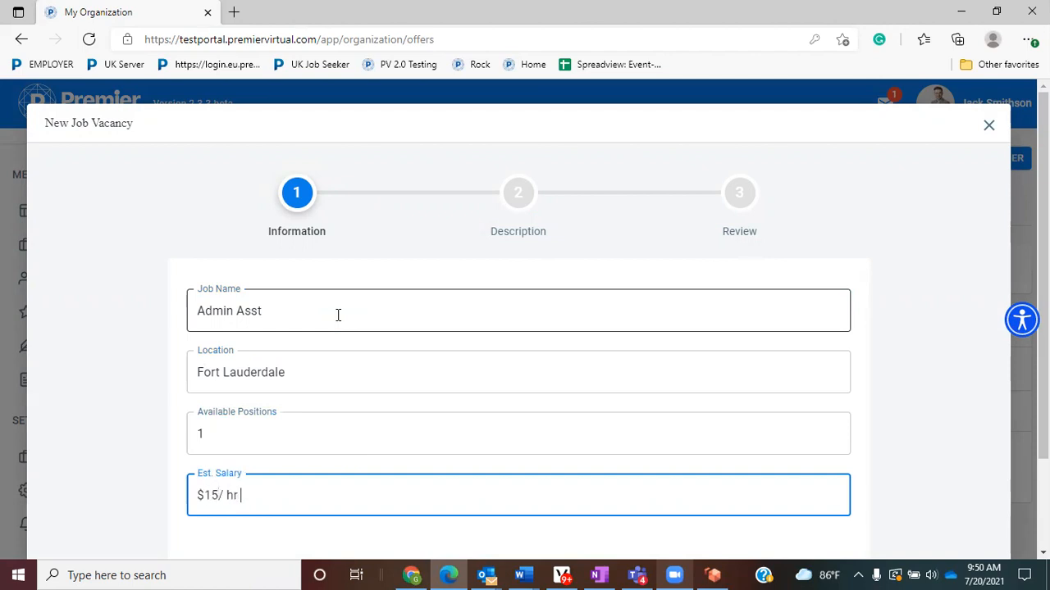
{"action": "type", "text": "pluse $500"}
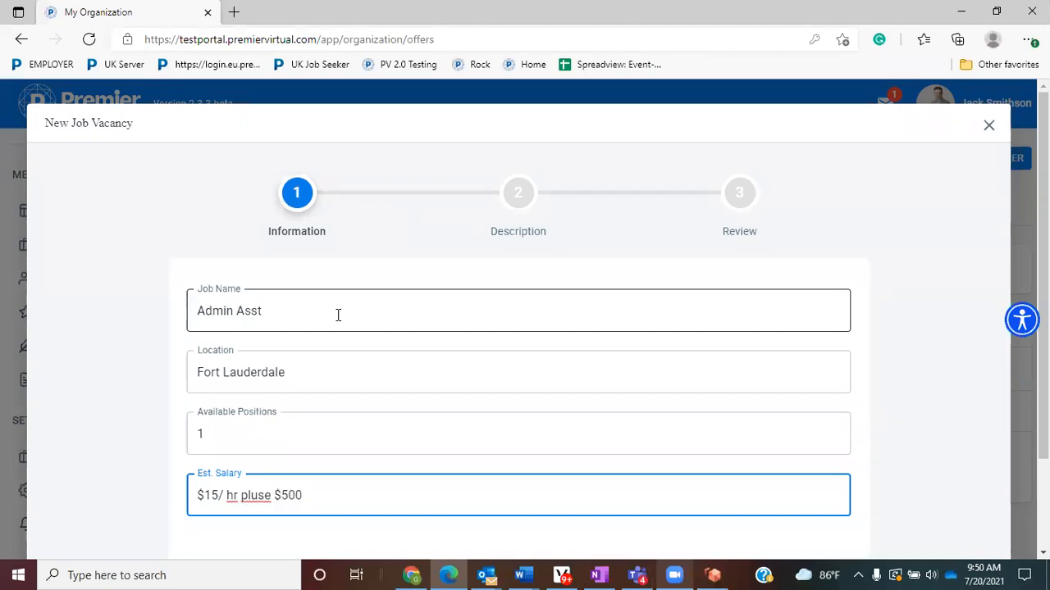
{"action": "left_click", "coordinate": [272, 494]}
{"action": "key", "text": "BackSpace"}
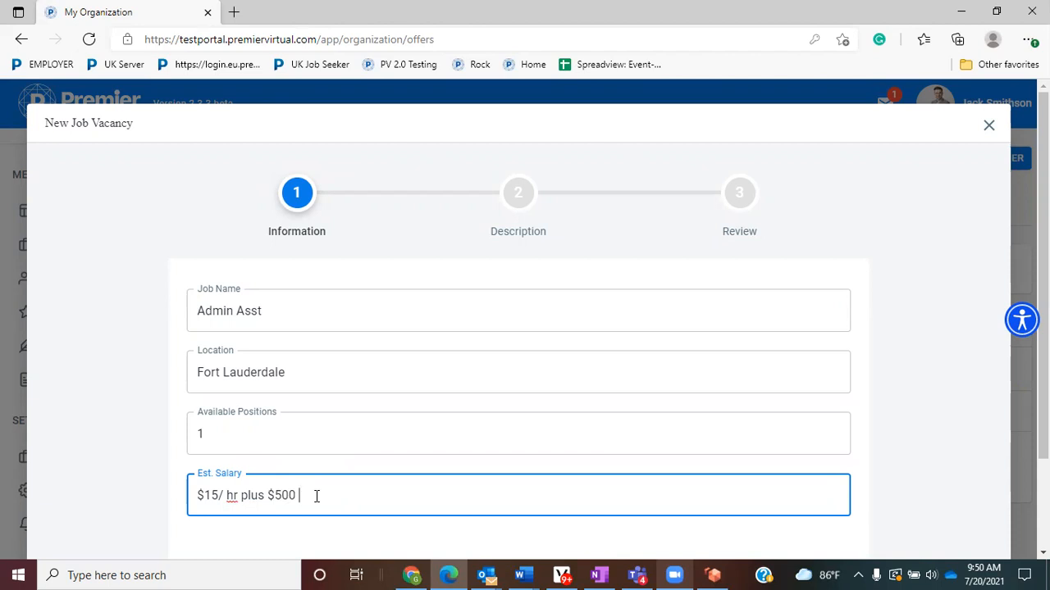
{"action": "type", "text": "Sign on bonus"}
{"action": "scroll", "coordinate": [378, 446], "scroll_direction": "down", "scroll_amount": 2}
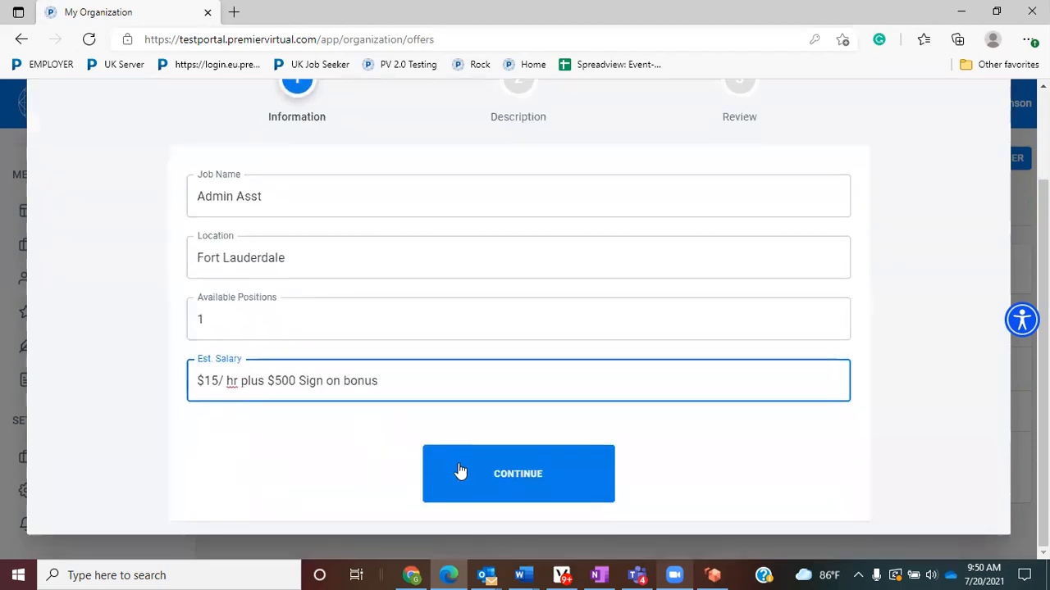
{"action": "left_click", "coordinate": [532, 476]}
- Describe the vacancy as 'Assist the office staff with clerical work' and complete it
{"action": "left_click", "coordinate": [358, 375]}
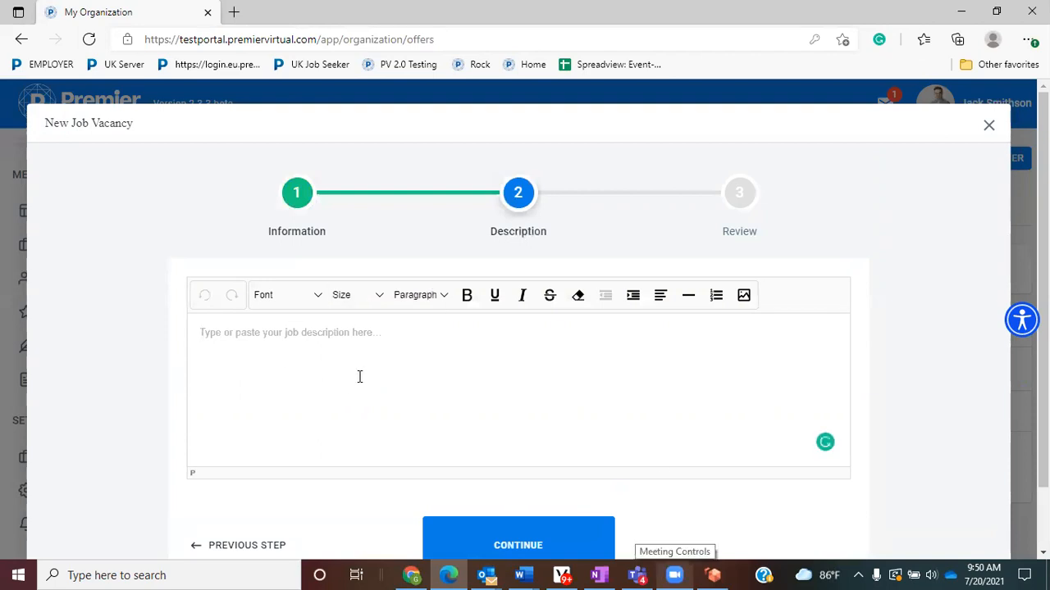
{"action": "type", "text": "Ass"}
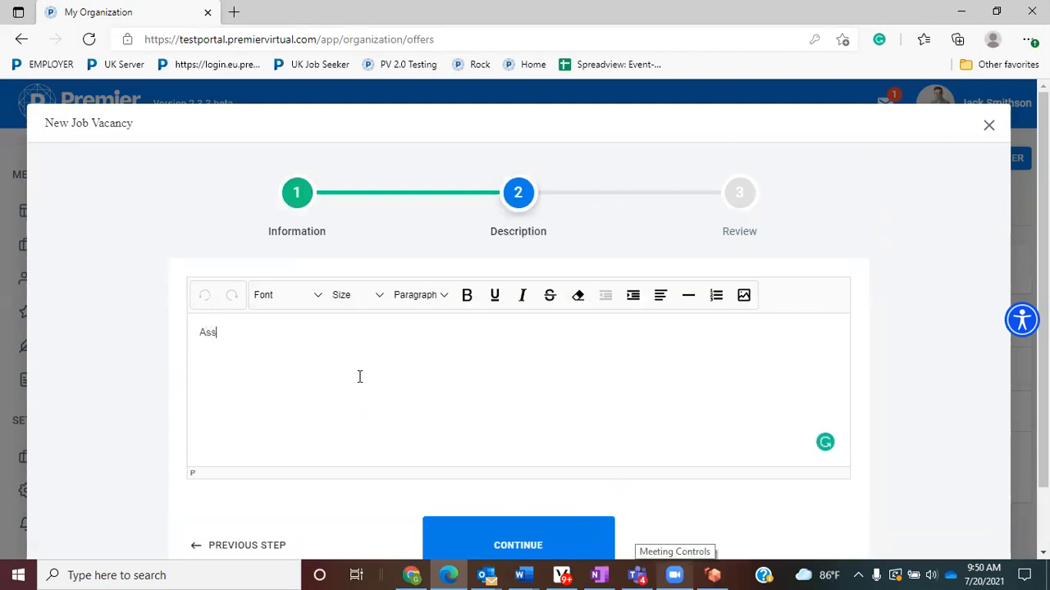
{"action": "type", "text": "ist the offic"}
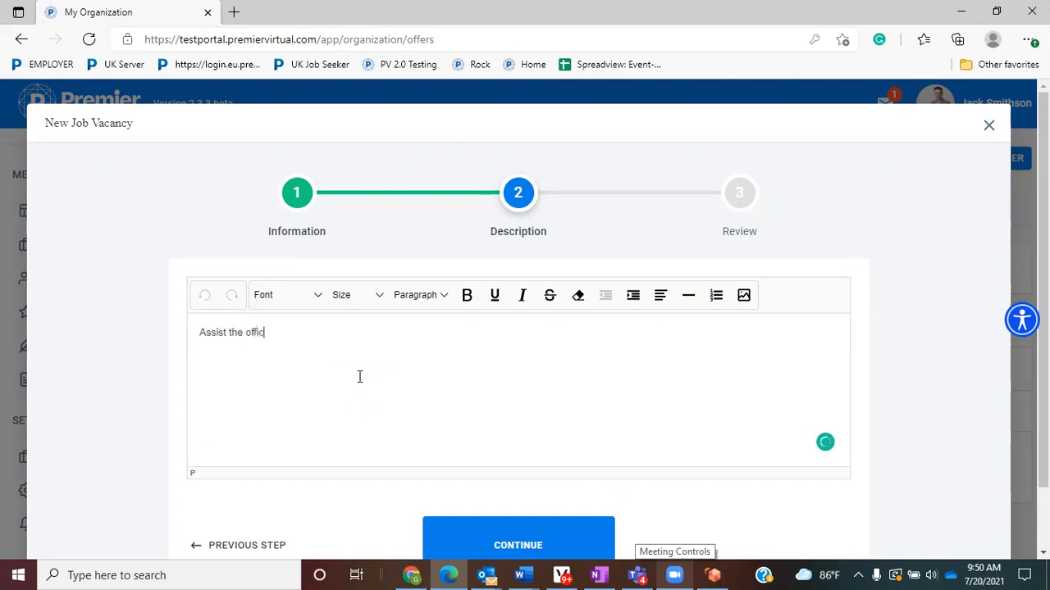
{"action": "type", "text": "e staff with"}
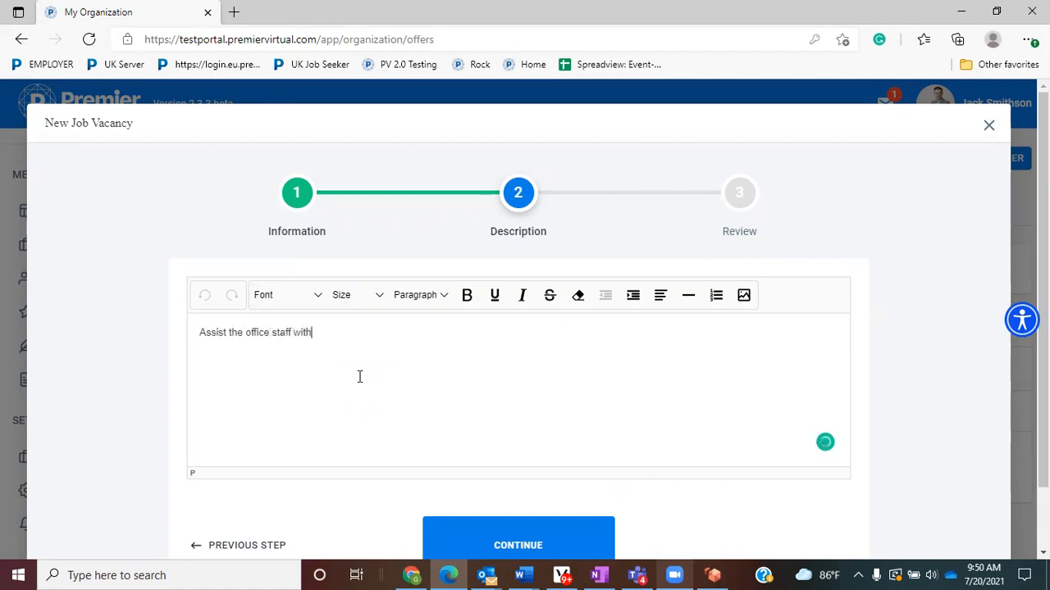
{"action": "type", "text": " clerical work"}
{"action": "left_click", "coordinate": [525, 546]}
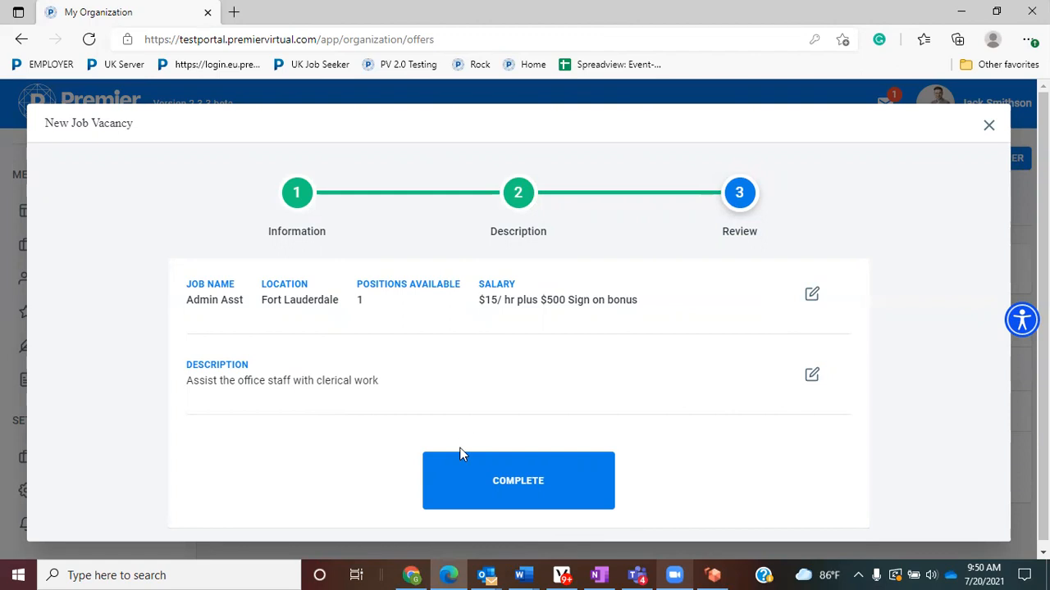
{"action": "left_click", "coordinate": [526, 492]}
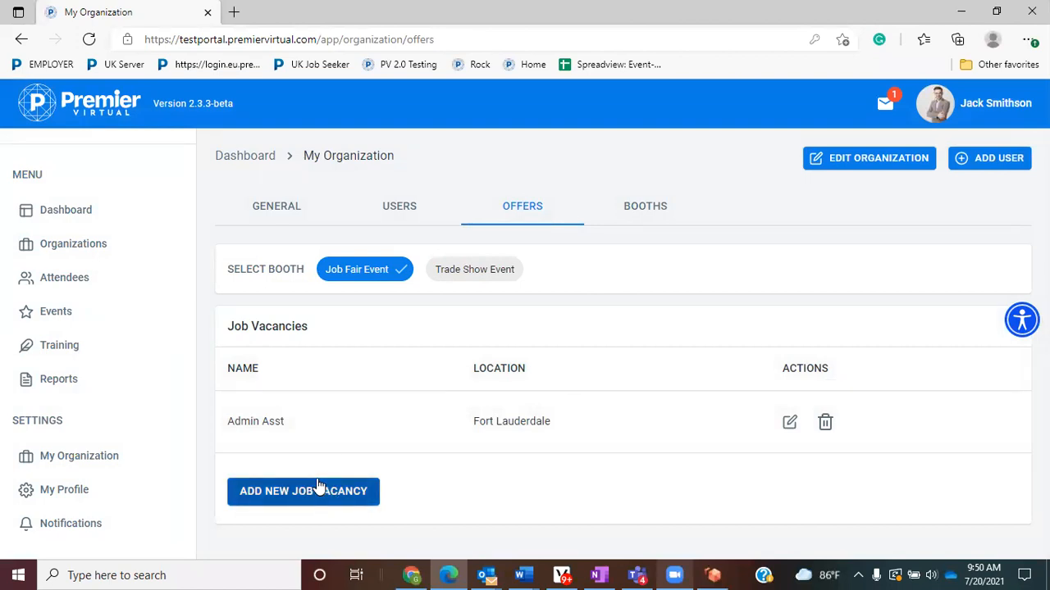
- Load the Job Fair Event booth's customization on the Booths tab
{"action": "left_click", "coordinate": [665, 207]}
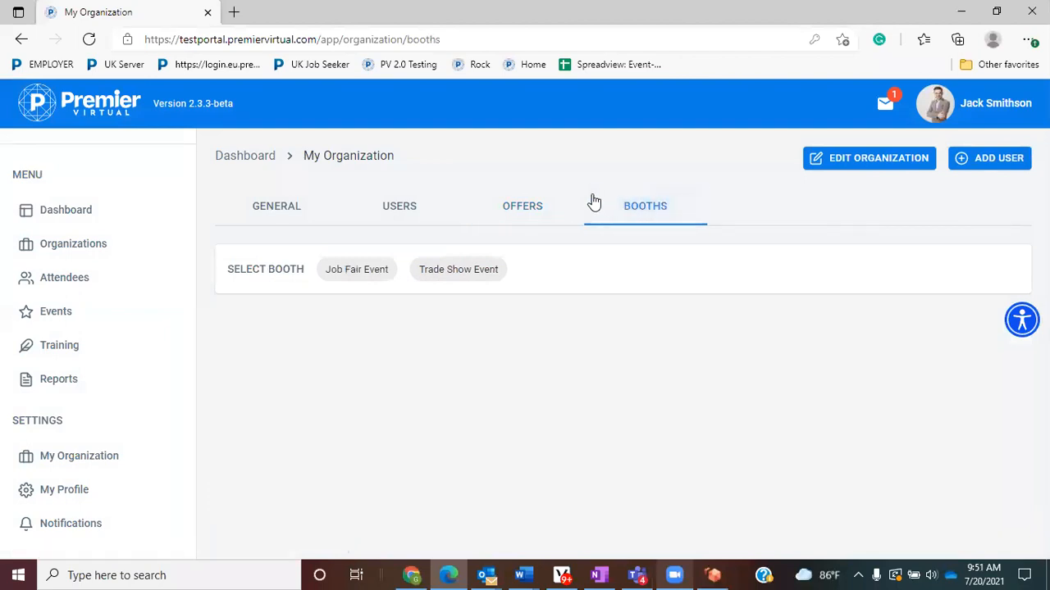
{"action": "left_click", "coordinate": [364, 273]}
{"action": "left_click", "coordinate": [373, 274]}
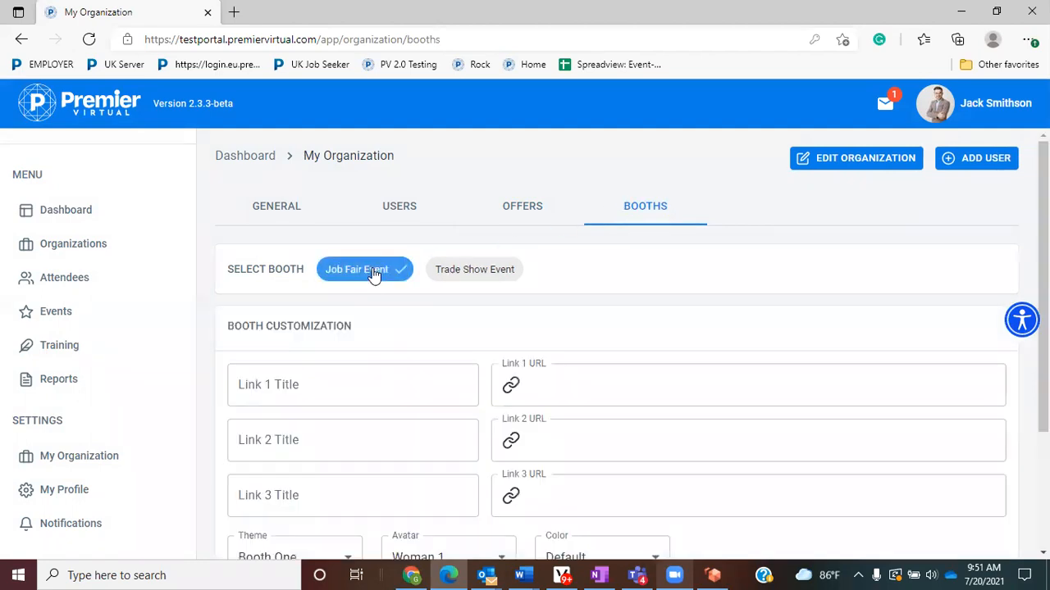
{"action": "scroll", "coordinate": [478, 262], "scroll_direction": "down", "scroll_amount": 1}
- Paste the google.com address into the booth's Link 1 and Link 2 URL fields
{"action": "left_click", "coordinate": [632, 321]}
{"action": "right_click", "coordinate": [632, 320]}
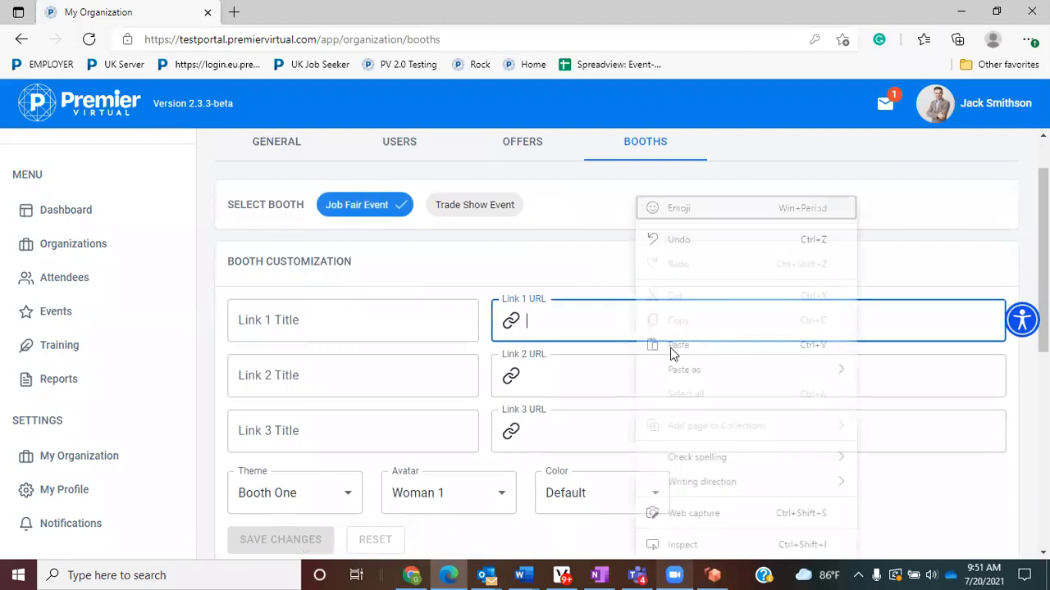
{"action": "left_click", "coordinate": [677, 352]}
{"action": "left_click", "coordinate": [654, 375]}
{"action": "right_click", "coordinate": [655, 377]}
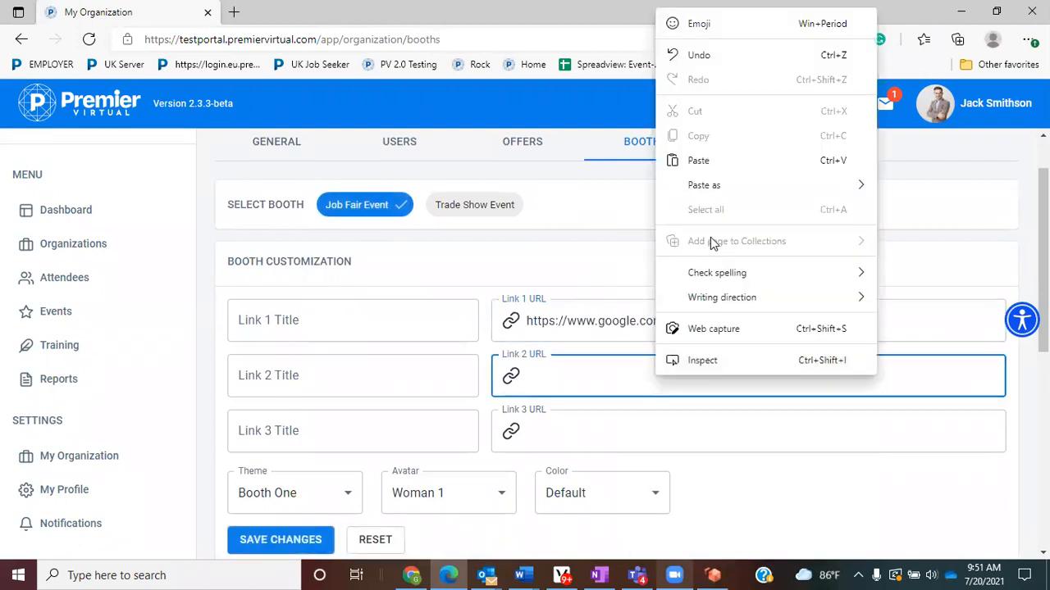
{"action": "left_click", "coordinate": [710, 170]}
{"action": "left_click", "coordinate": [702, 430]}
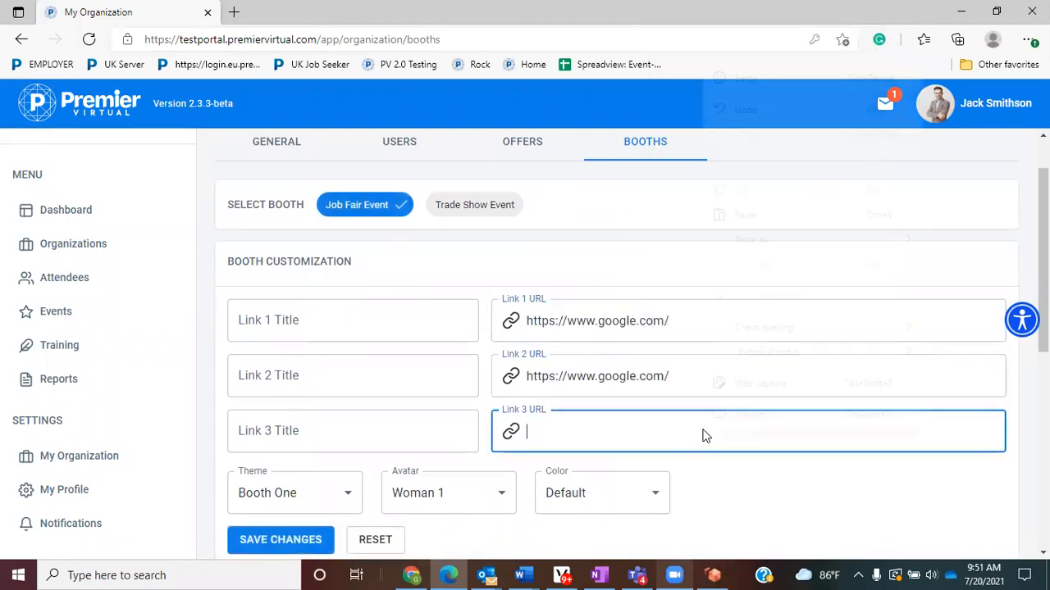
{"action": "right_click", "coordinate": [703, 432]}
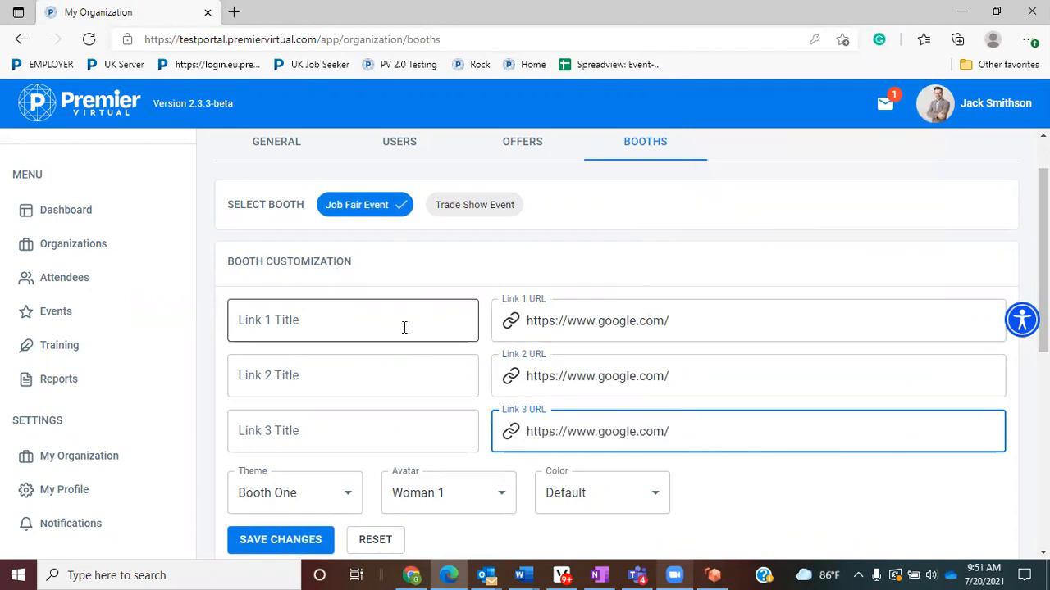
{"action": "left_click_drag", "start_coordinate": [370, 261], "coordinate": [223, 254]}
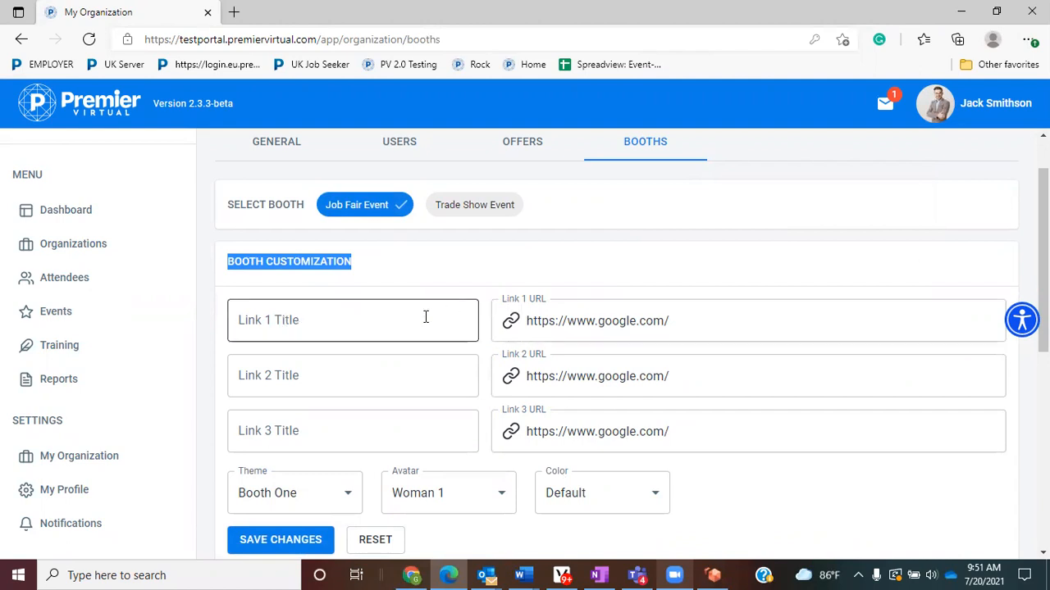
{"action": "left_click_drag", "start_coordinate": [712, 323], "coordinate": [513, 320]}
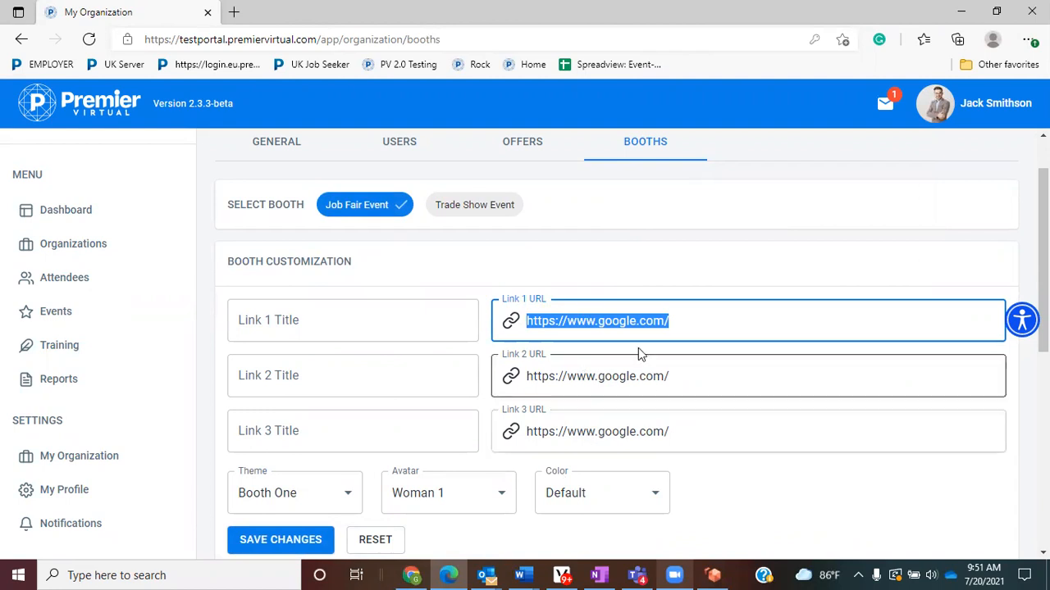
- Title the three links Our Culture, Our Benifits and Our Locations
{"action": "left_click", "coordinate": [302, 320]}
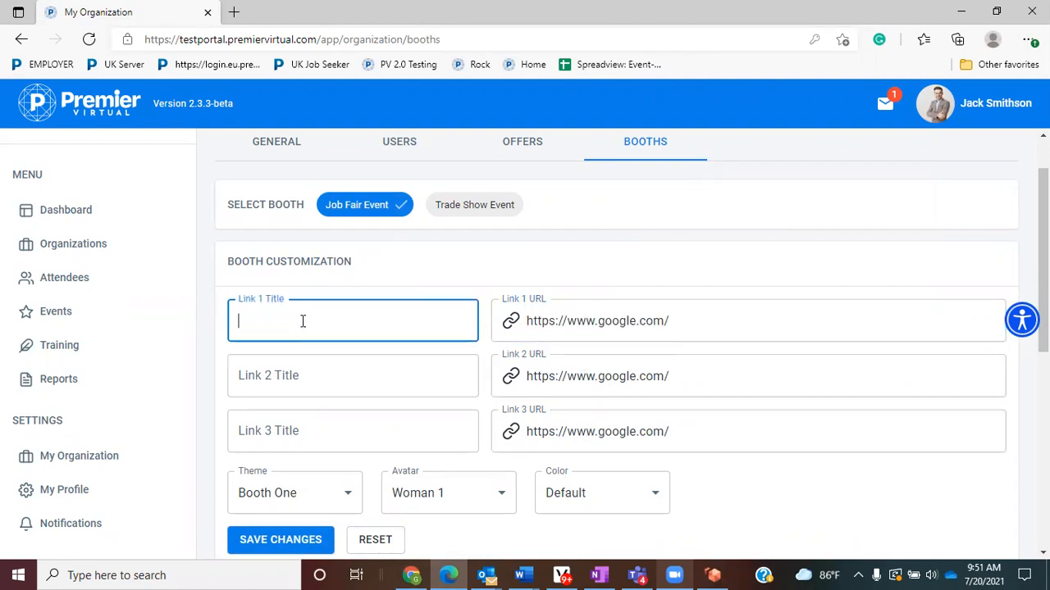
{"action": "type", "text": "Our Culture"}
{"action": "key", "text": "Tab"}
{"action": "key", "text": "Tab"}
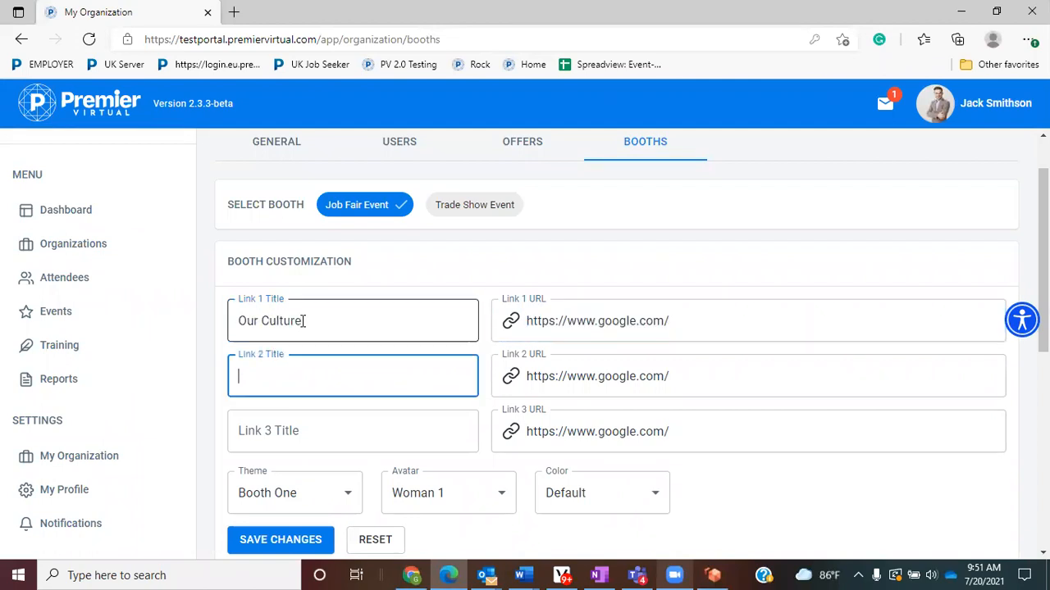
{"action": "type", "text": "Our Benifits"}
{"action": "key", "text": "Tab"}
{"action": "key", "text": "Tab"}
{"action": "type", "text": "Our Locations"}
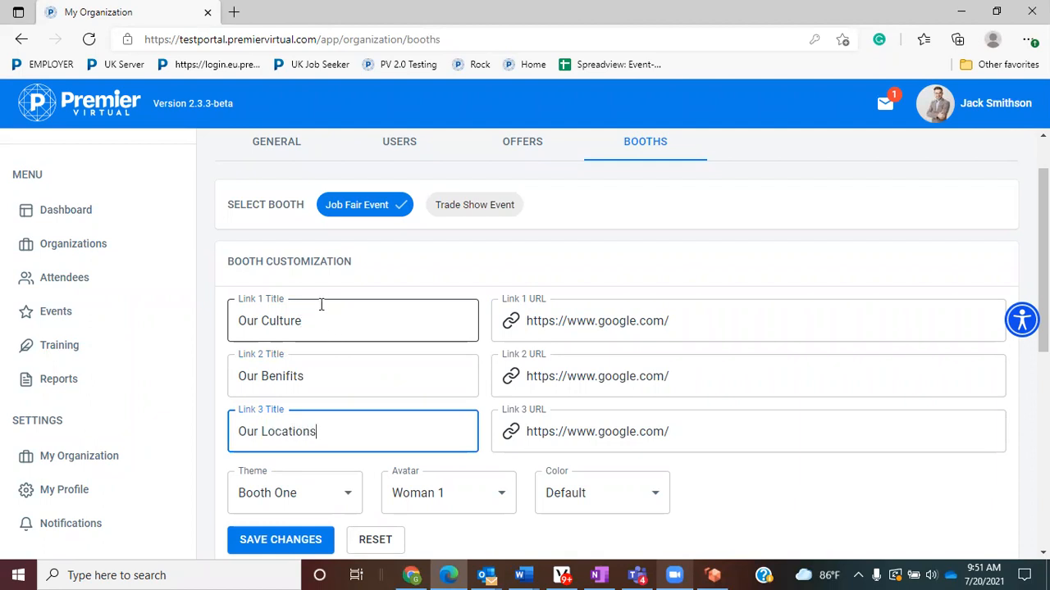
- Give the Job Fair booth the Booth Nine theme and Woman 2 avatar, then save
{"action": "scroll", "coordinate": [581, 424], "scroll_direction": "down", "scroll_amount": 1}
{"action": "scroll", "coordinate": [587, 434], "scroll_direction": "down", "scroll_amount": 4}
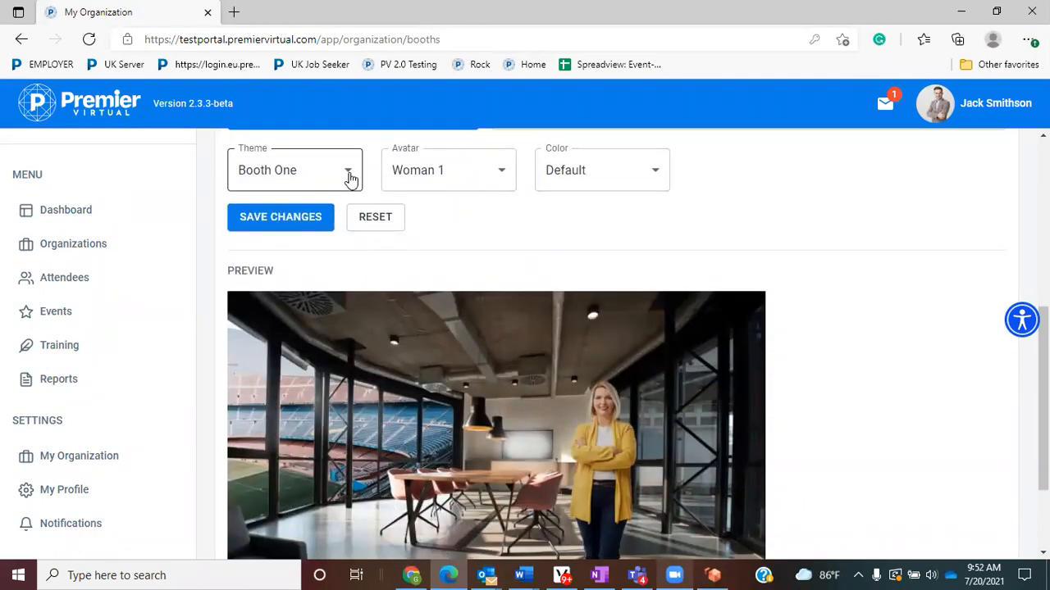
{"action": "left_click", "coordinate": [349, 178]}
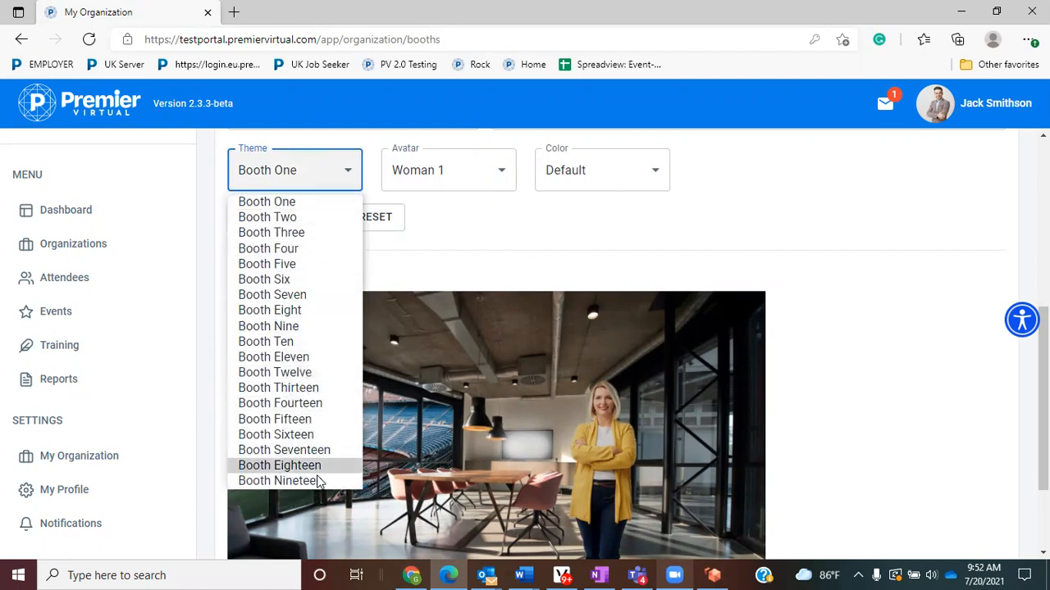
{"action": "left_click", "coordinate": [292, 326]}
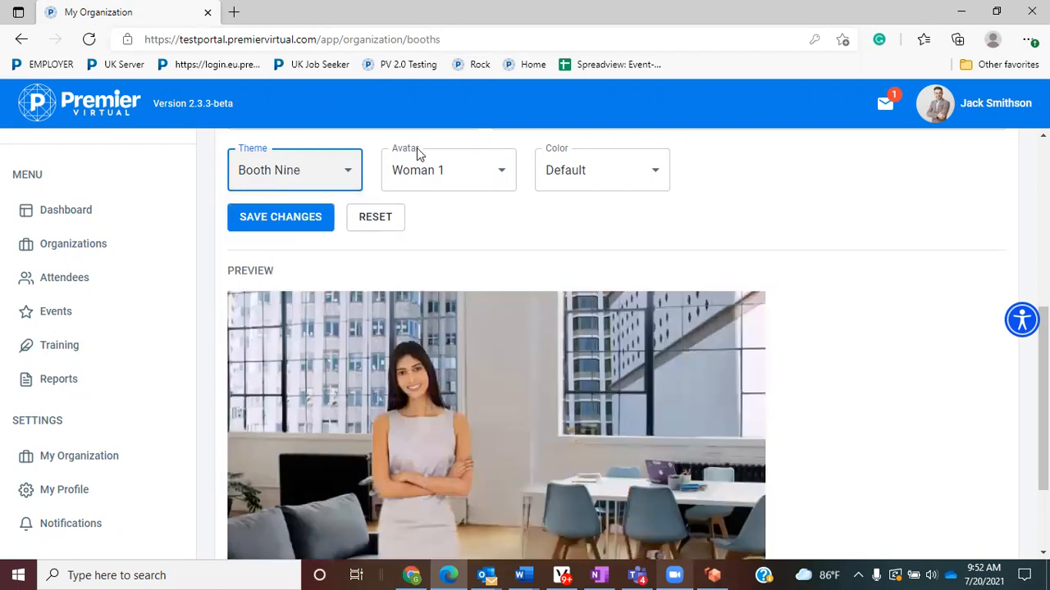
{"action": "left_click", "coordinate": [505, 174]}
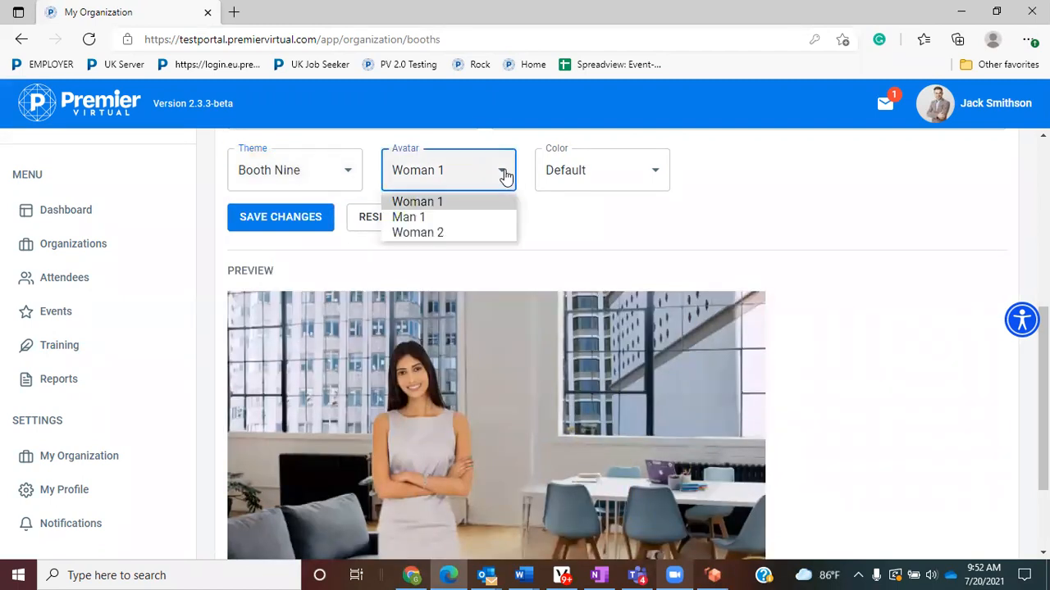
{"action": "left_click", "coordinate": [487, 233]}
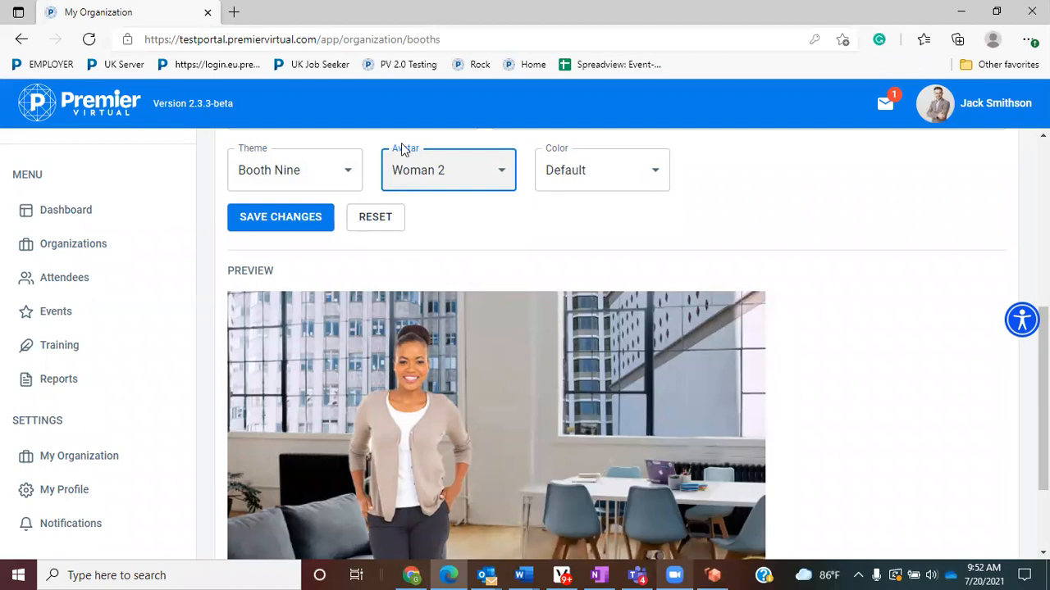
{"action": "left_click", "coordinate": [306, 220]}
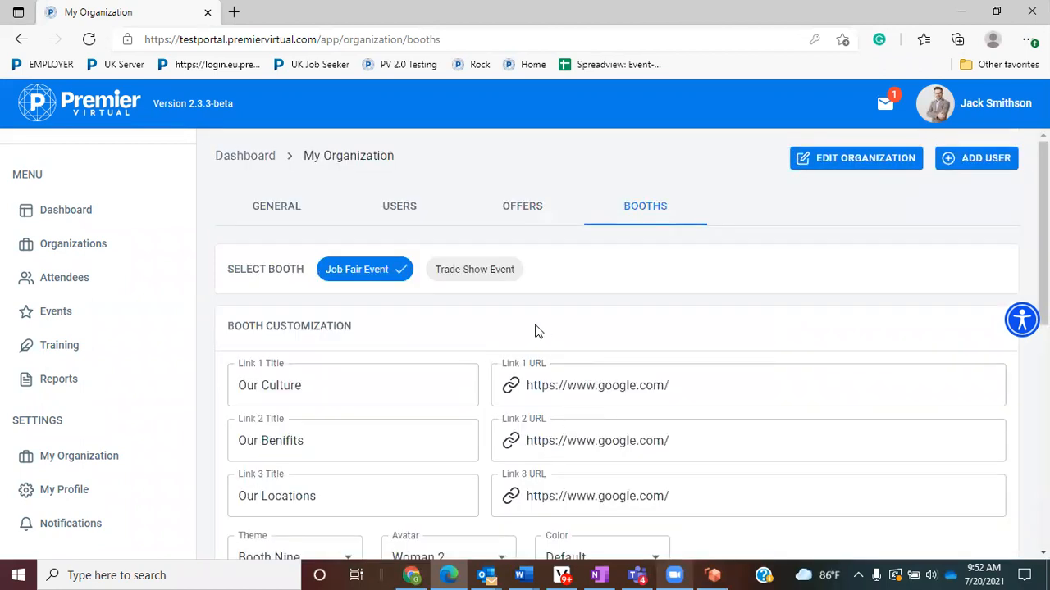
{"action": "scroll", "coordinate": [311, 365], "scroll_direction": "down", "scroll_amount": 3}
{"action": "scroll", "coordinate": [331, 360], "scroll_direction": "up", "scroll_amount": 3}
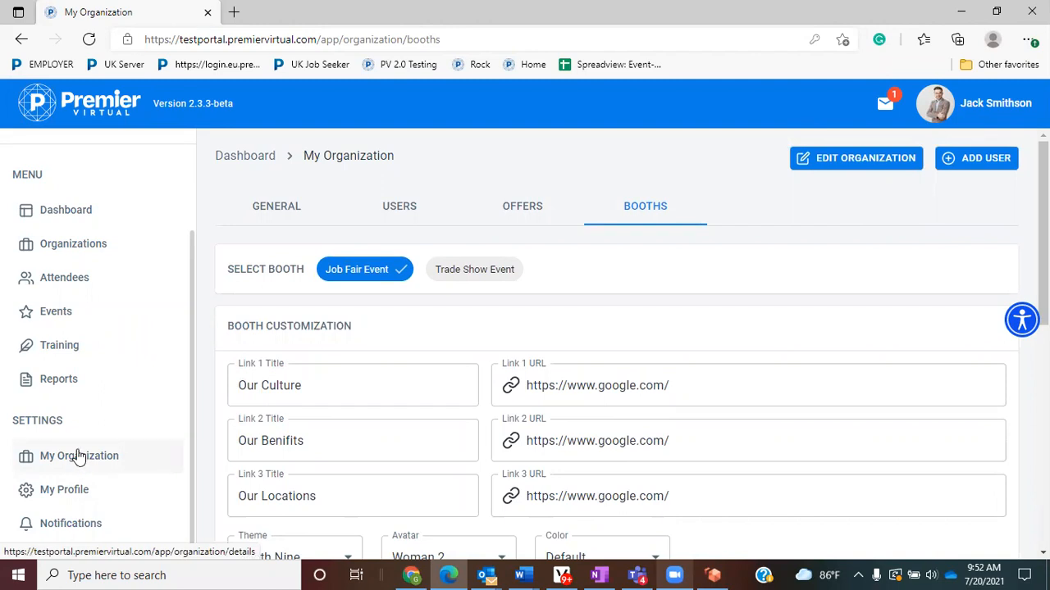
- Start a new event from the Events list and dismiss the Windows update notice
{"action": "left_click", "coordinate": [46, 317]}
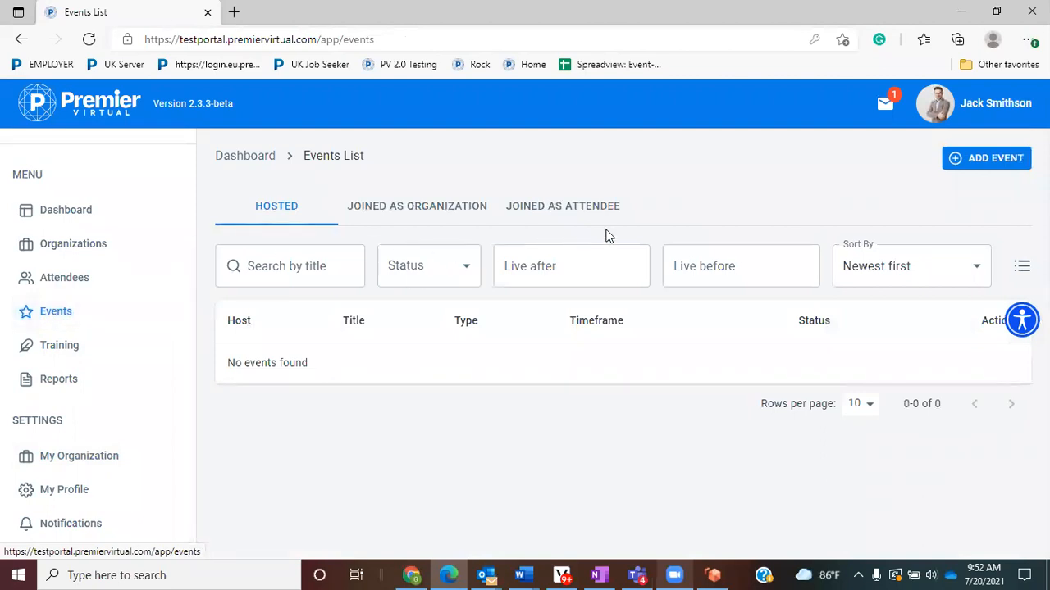
{"action": "left_click", "coordinate": [992, 158]}
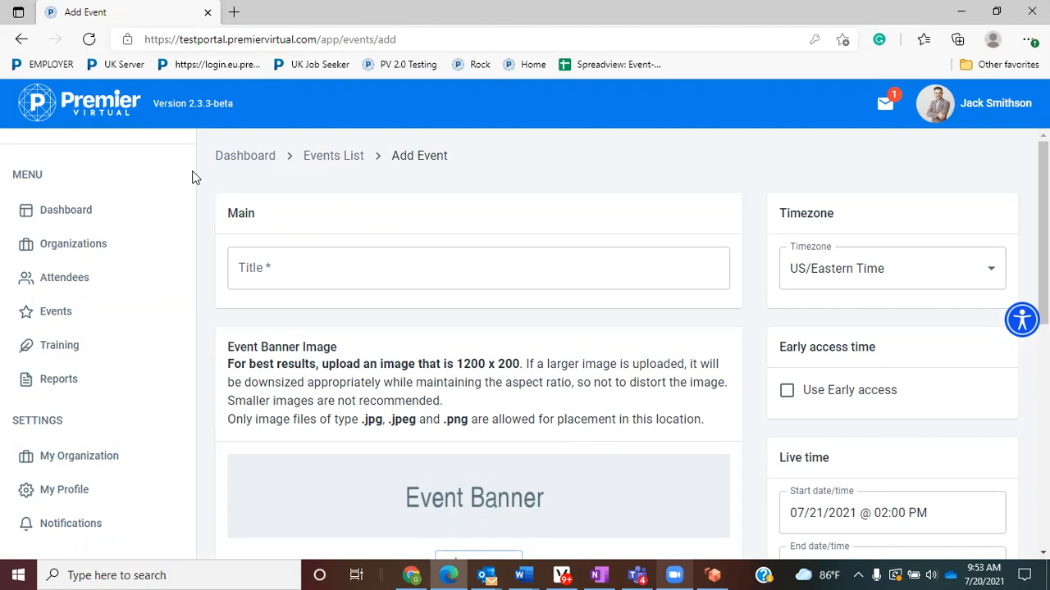
{"action": "left_click_drag", "start_coordinate": [256, 213], "coordinate": [229, 216]}
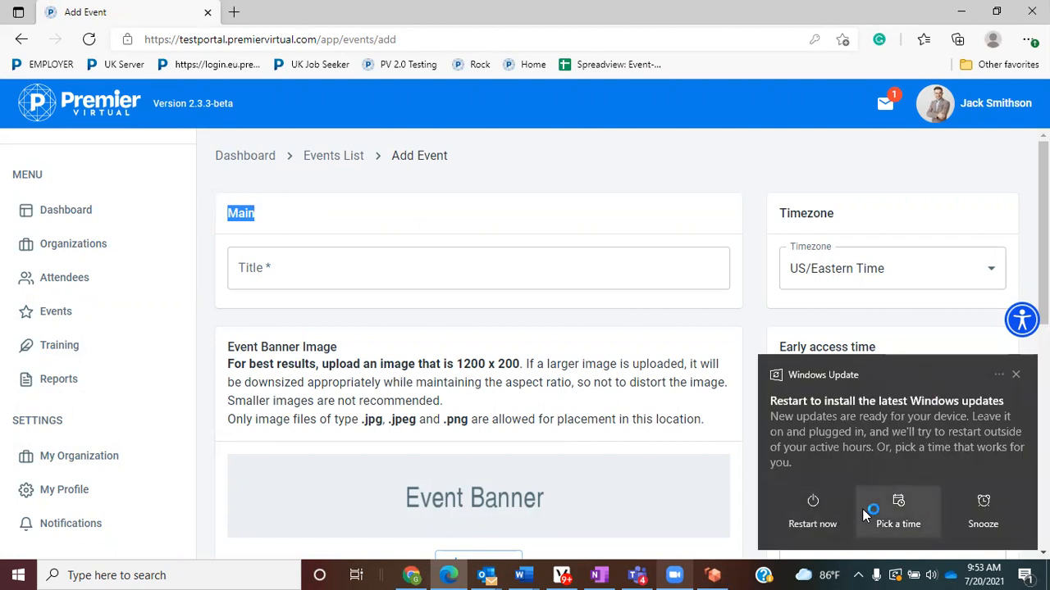
{"action": "left_click", "coordinate": [983, 510]}
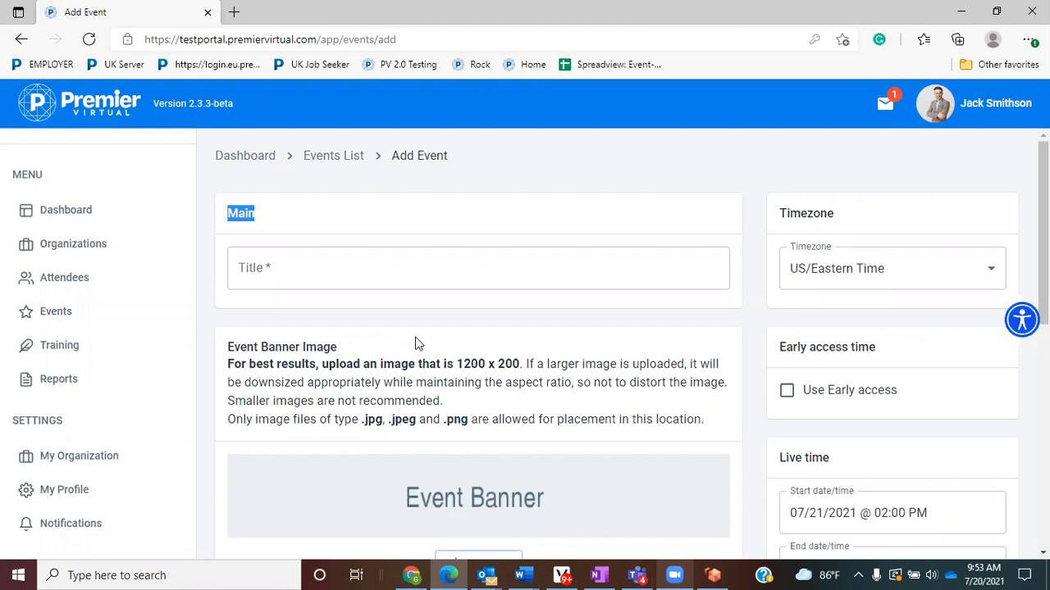
- Title the event 'Statewide job Fair - DEMO' and scroll down to the Event Banner Image
{"action": "left_click", "coordinate": [350, 269]}
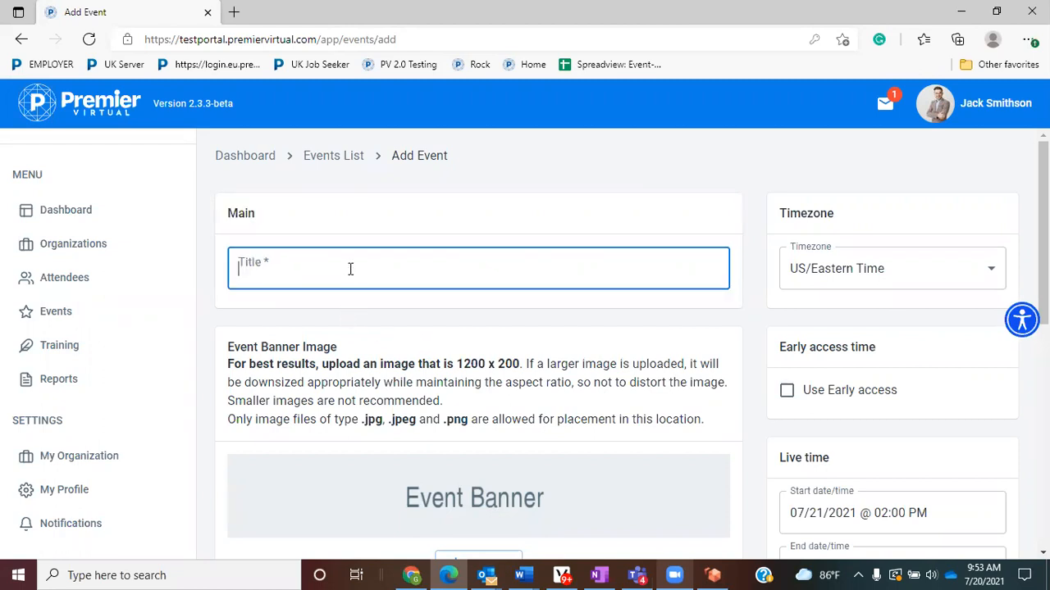
{"action": "type", "text": "Statewi"}
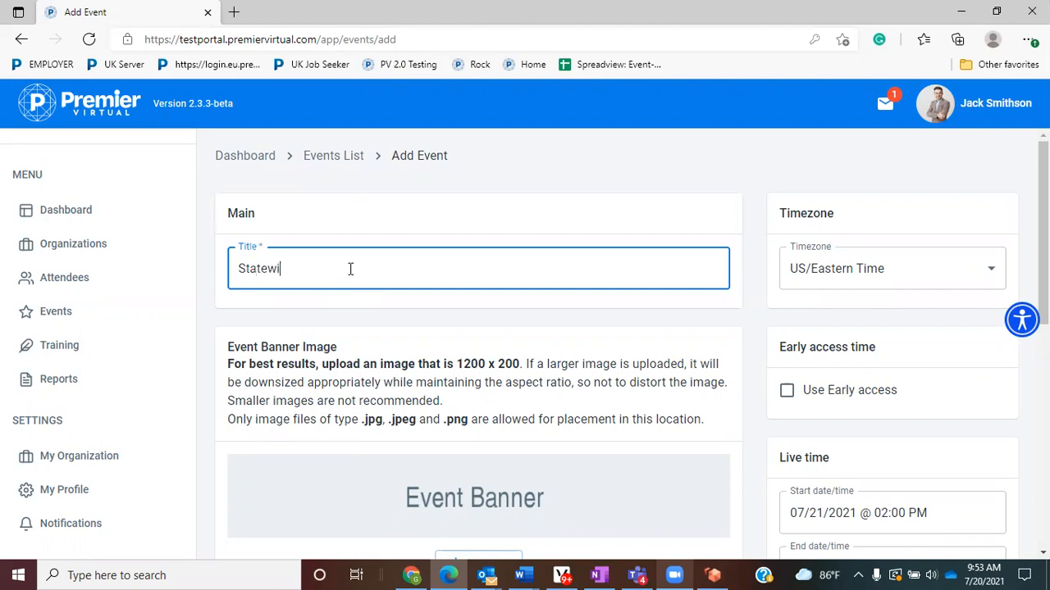
{"action": "type", "text": "de job Fair - DEMO"}
{"action": "scroll", "coordinate": [633, 287], "scroll_direction": "down", "scroll_amount": 1}
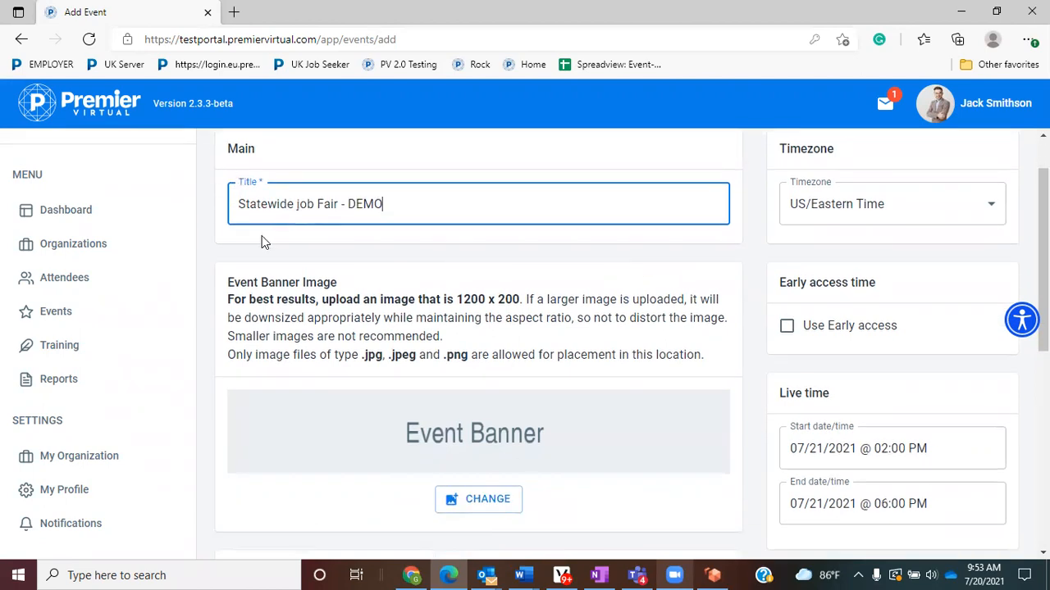
{"action": "scroll", "coordinate": [262, 240], "scroll_direction": "down", "scroll_amount": 2}
{"action": "left_click_drag", "start_coordinate": [228, 153], "coordinate": [339, 156]}
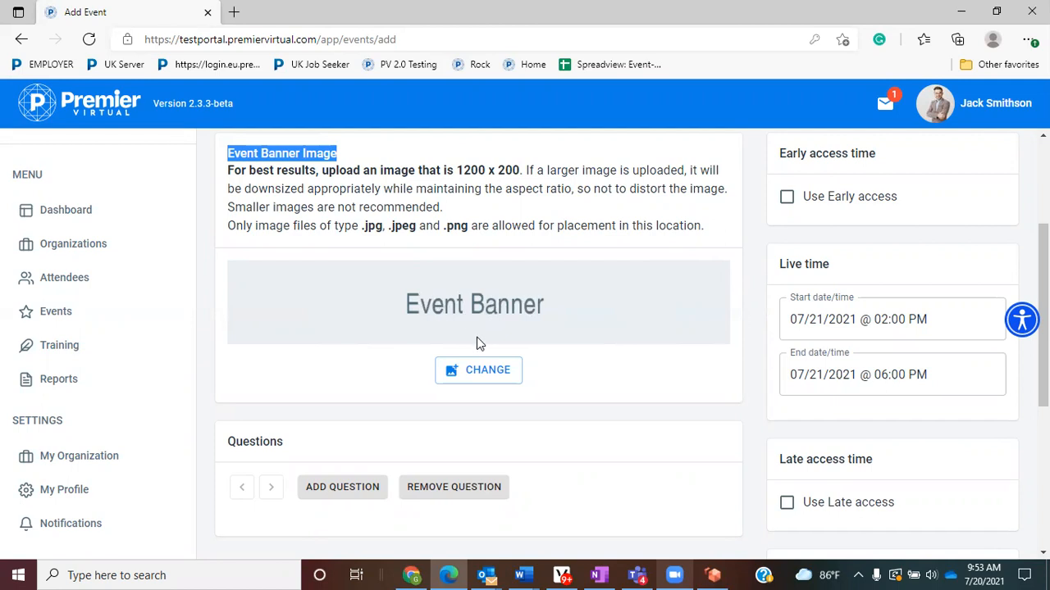
- Load the 6 1 1 image from the 2.0 Logos folder as the banner and adjust its zoom
{"action": "left_click", "coordinate": [488, 373]}
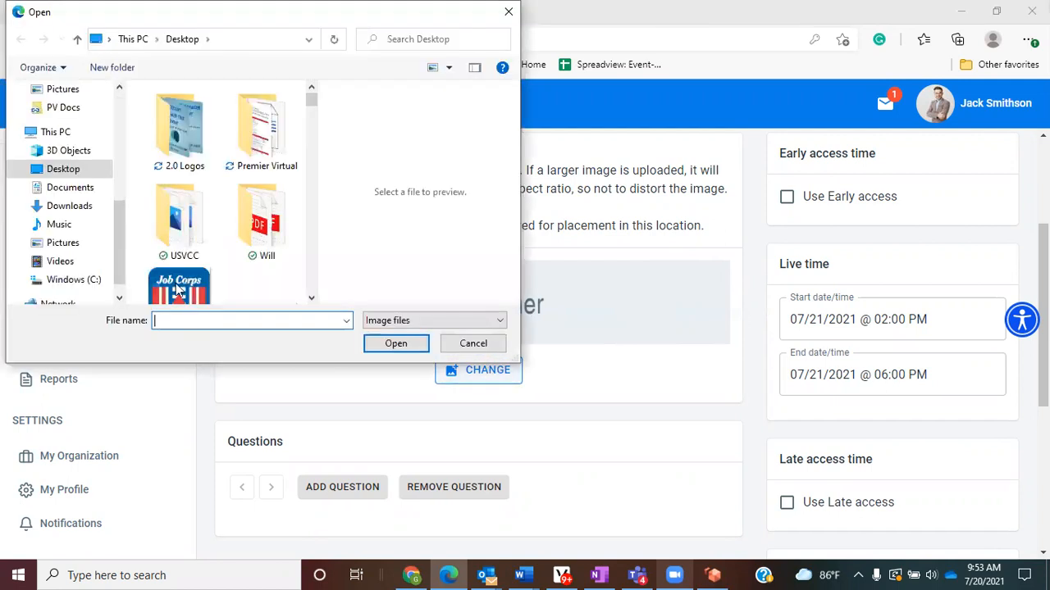
{"action": "double_click", "coordinate": [190, 137]}
{"action": "scroll", "coordinate": [218, 150], "scroll_direction": "down", "scroll_amount": 2}
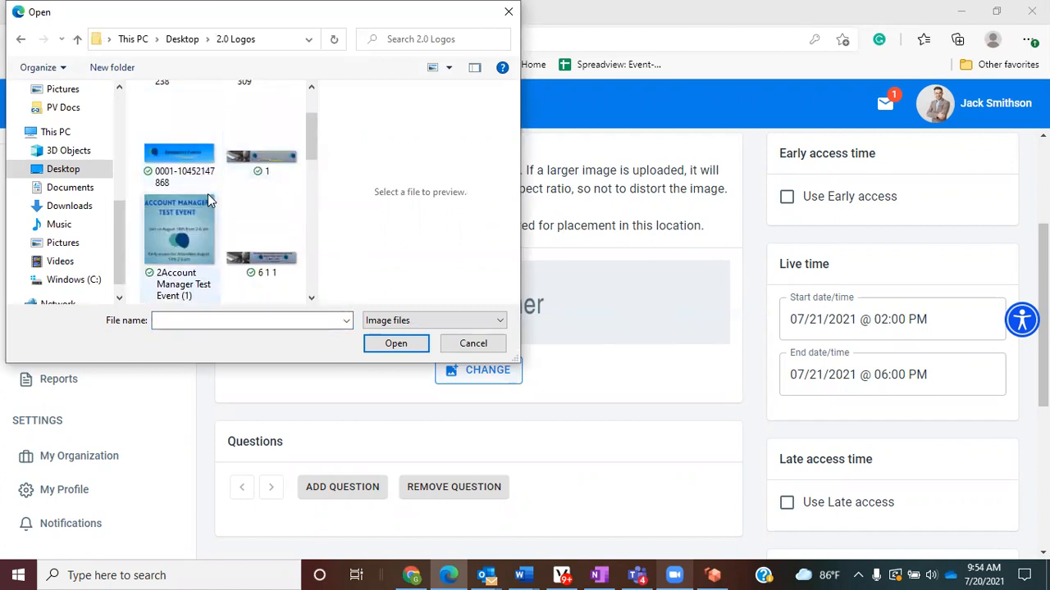
{"action": "left_click", "coordinate": [271, 264]}
{"action": "left_click", "coordinate": [397, 344]}
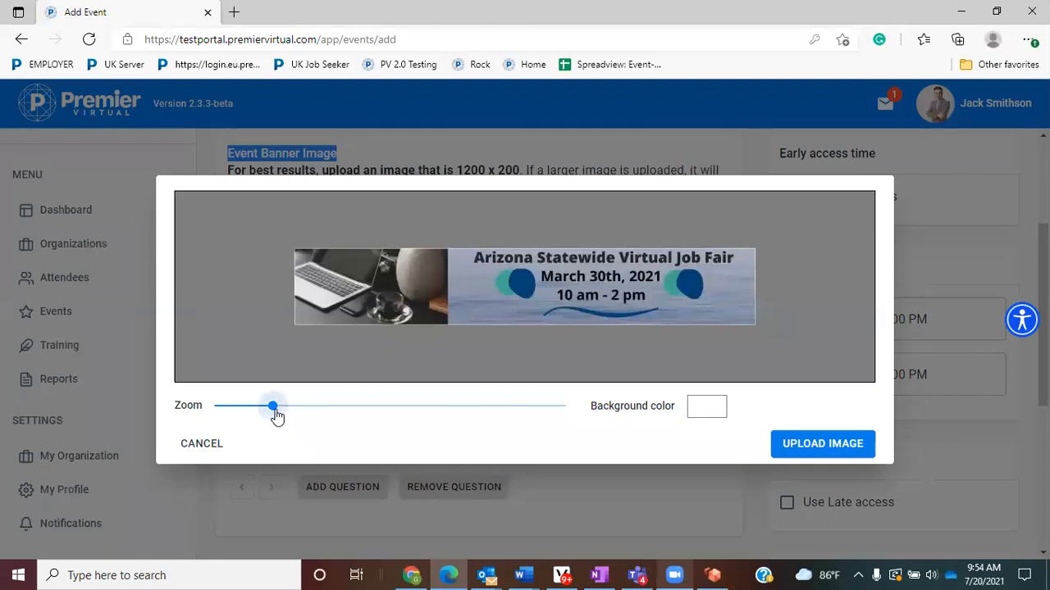
{"action": "left_click_drag", "start_coordinate": [276, 417], "coordinate": [269, 414]}
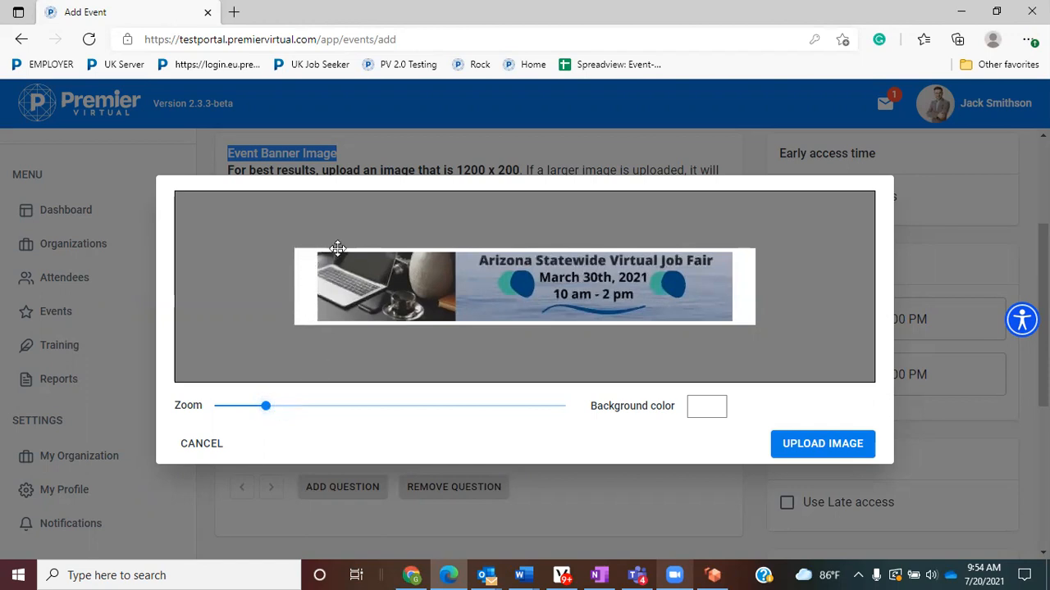
- Give the banner a dark blue background colour and upload it
{"action": "left_click", "coordinate": [710, 410]}
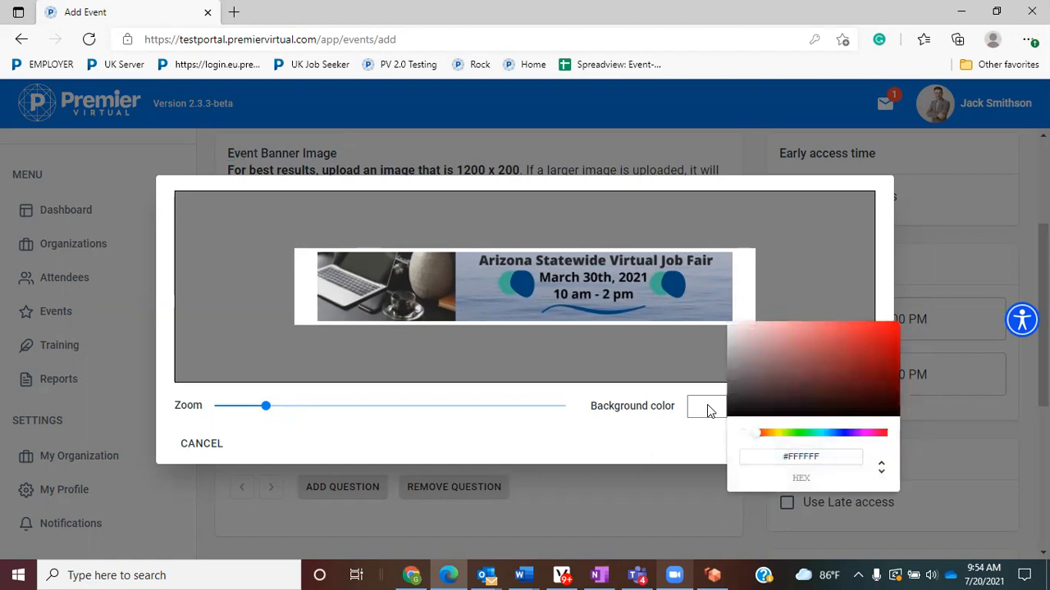
{"action": "left_click", "coordinate": [831, 435]}
{"action": "left_click", "coordinate": [862, 330]}
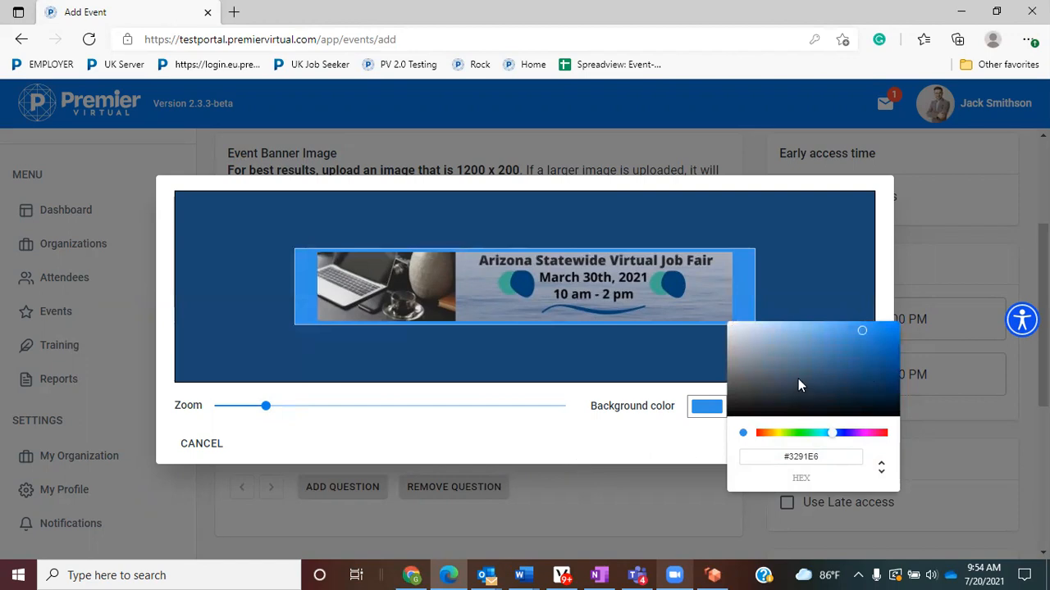
{"action": "left_click", "coordinate": [865, 359]}
{"action": "left_click", "coordinate": [649, 447]}
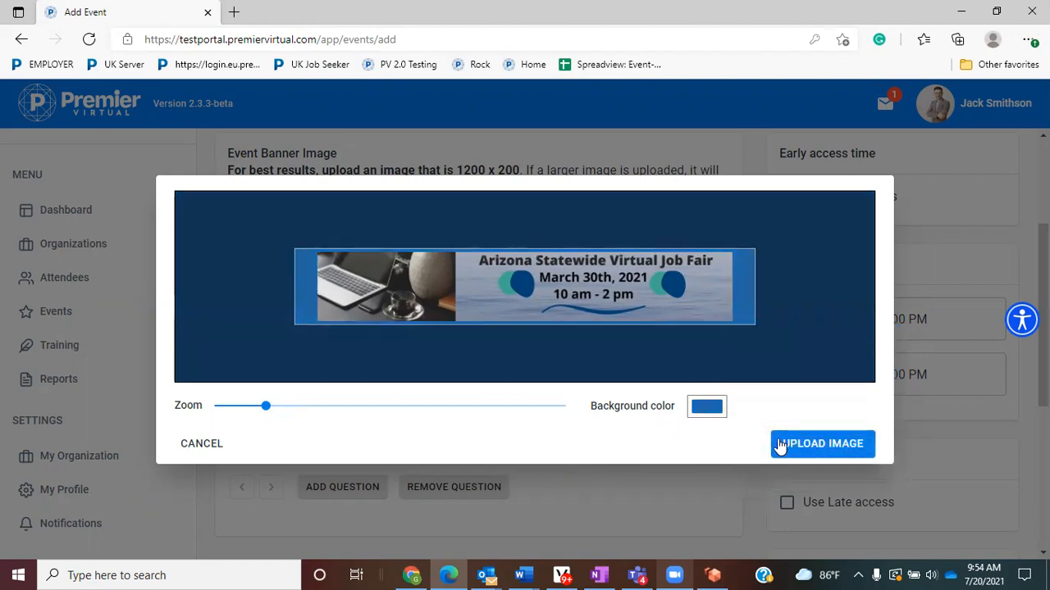
{"action": "left_click", "coordinate": [815, 446]}
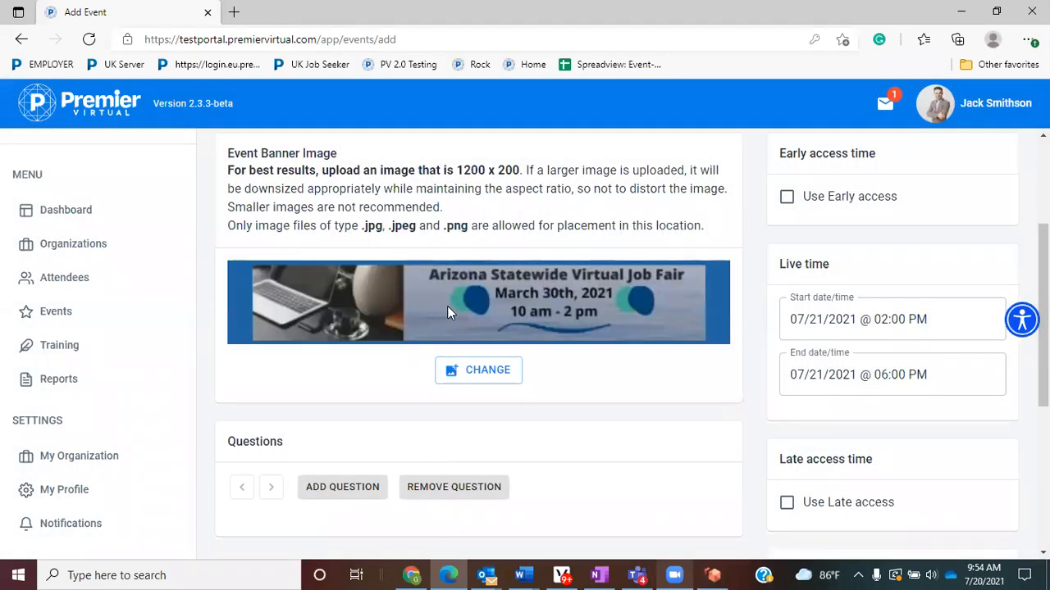
- Set the event's live start date and time to 08/18/2021 @ 02:00 PM
{"action": "left_click_drag", "start_coordinate": [879, 154], "coordinate": [763, 227]}
{"action": "scroll", "coordinate": [763, 230], "scroll_direction": "up", "scroll_amount": 2}
{"action": "left_click_drag", "start_coordinate": [848, 148], "coordinate": [772, 150]}
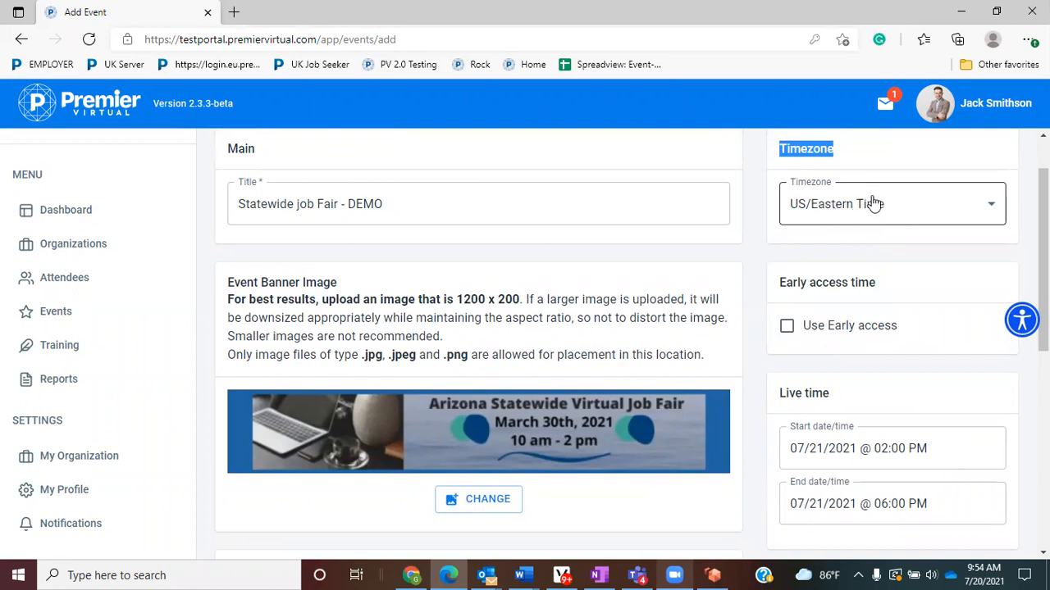
{"action": "scroll", "coordinate": [851, 299], "scroll_direction": "down", "scroll_amount": 2}
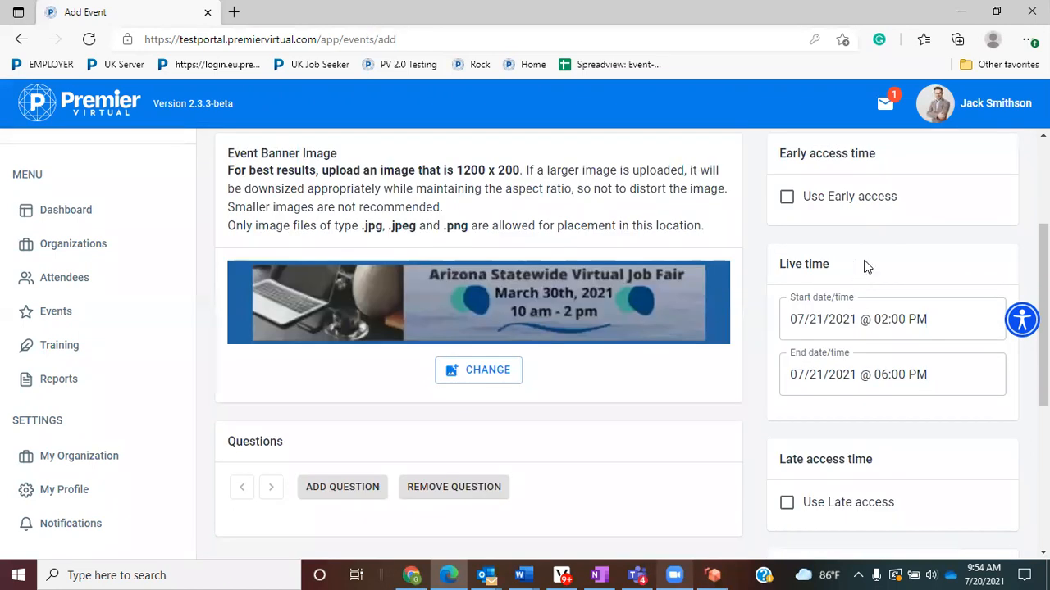
{"action": "left_click_drag", "start_coordinate": [843, 271], "coordinate": [779, 277]}
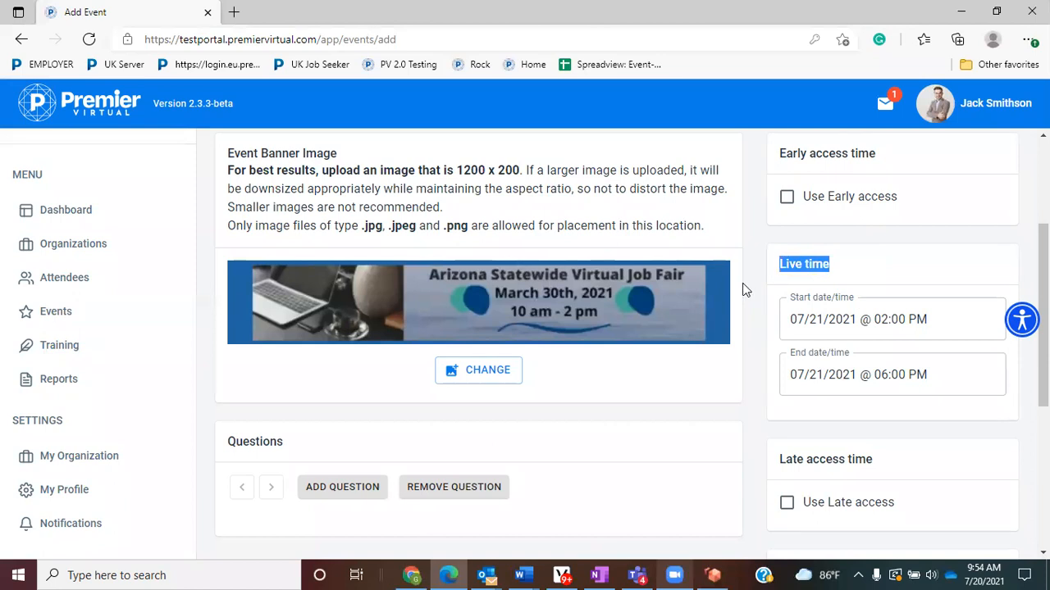
{"action": "left_click", "coordinate": [839, 322]}
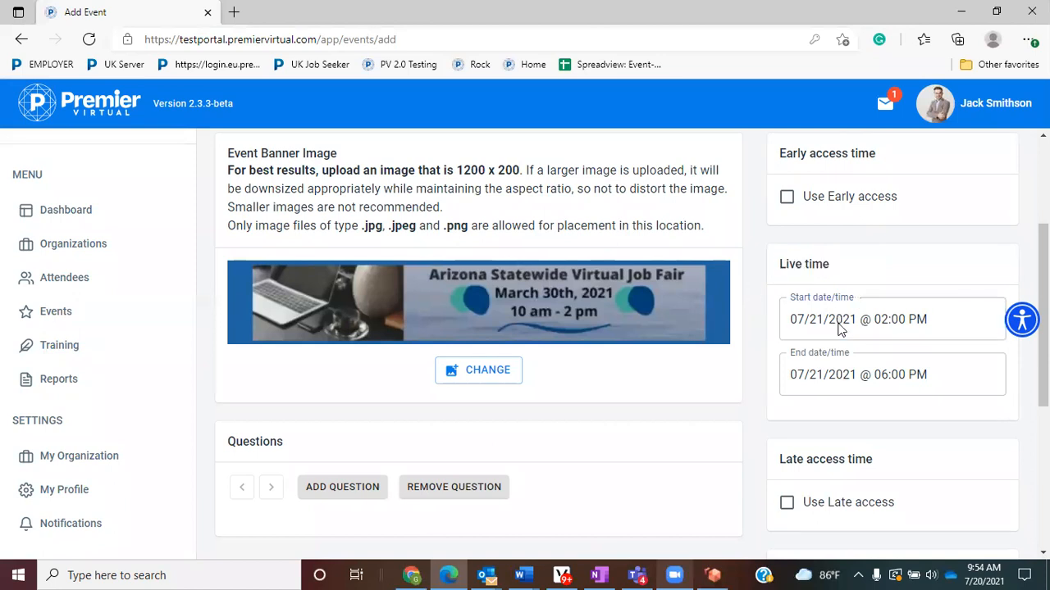
{"action": "left_click", "coordinate": [630, 246]}
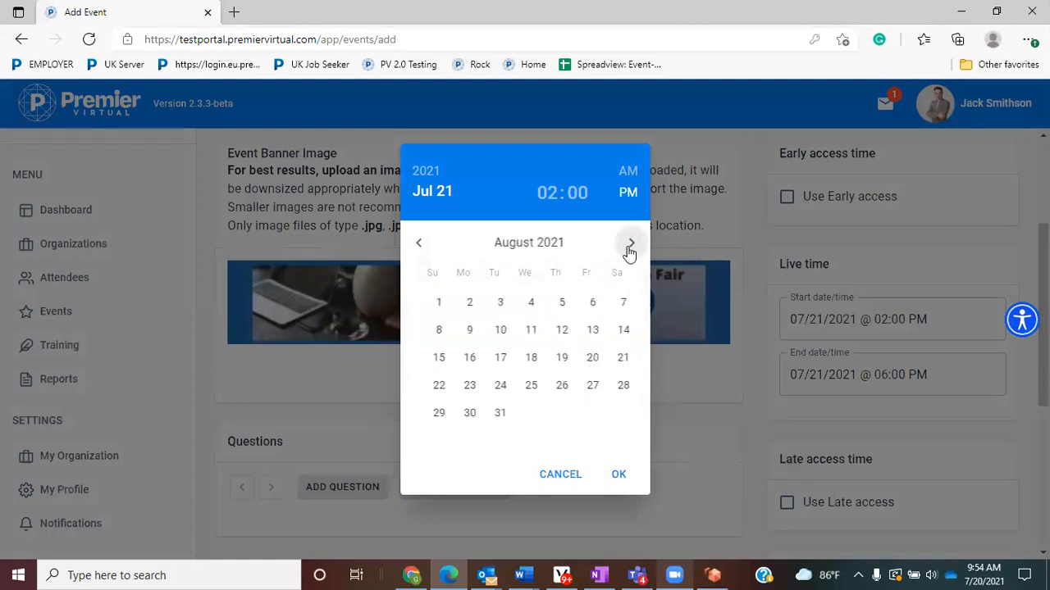
{"action": "left_click", "coordinate": [523, 360]}
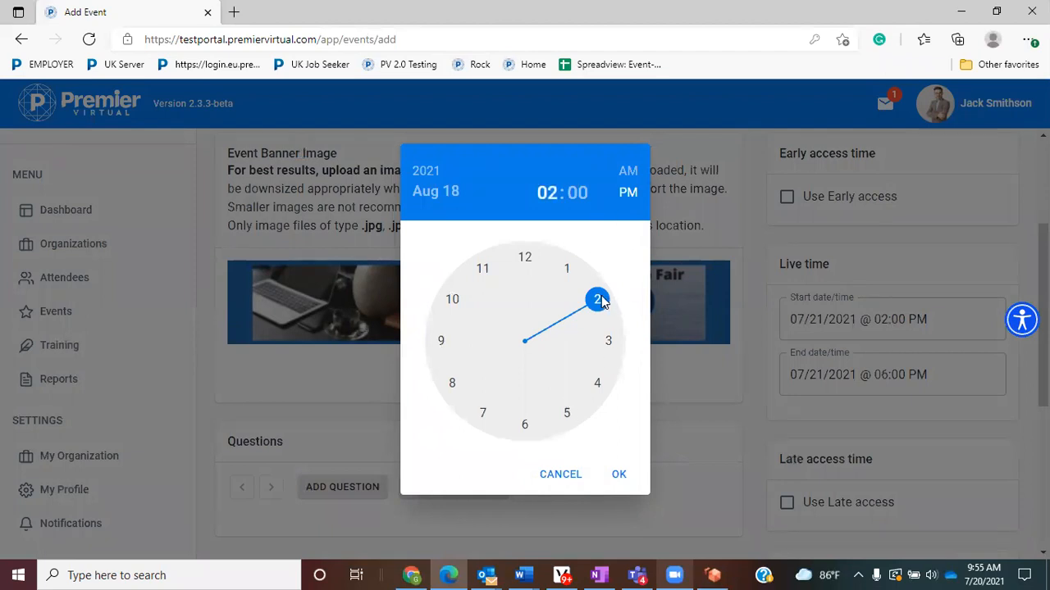
{"action": "left_click", "coordinate": [619, 476]}
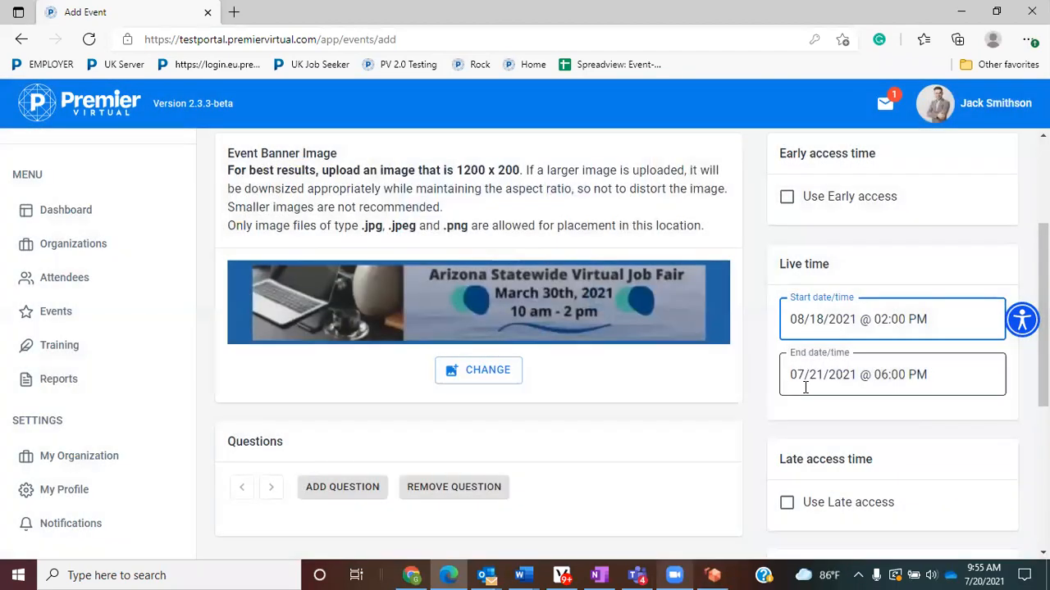
- Set the live end date and time to 08/18/2021 @ 06:00 PM
{"action": "left_click", "coordinate": [833, 377]}
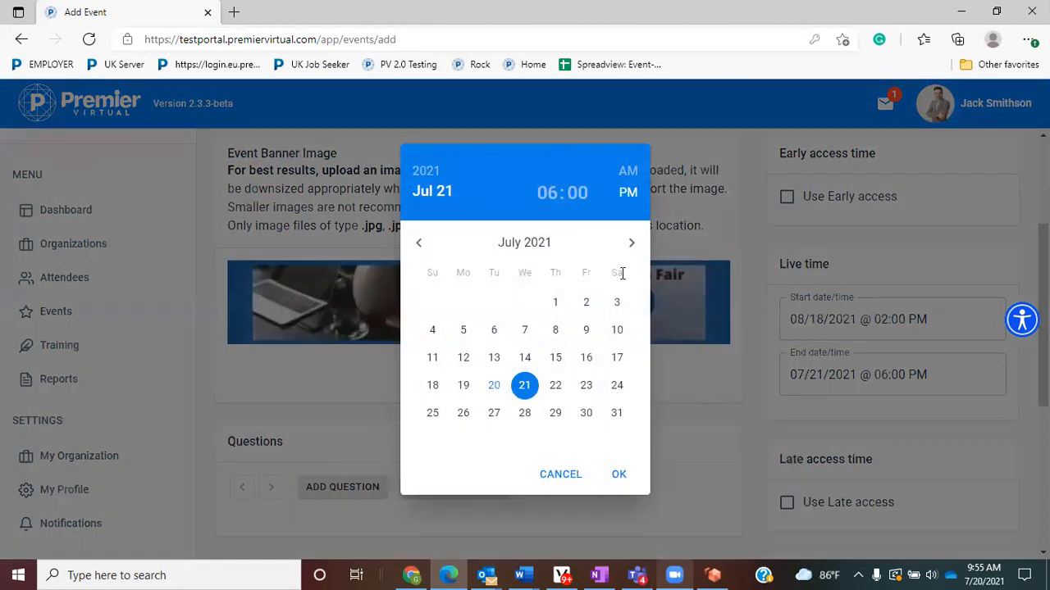
{"action": "left_click", "coordinate": [631, 242]}
{"action": "left_click", "coordinate": [525, 358]}
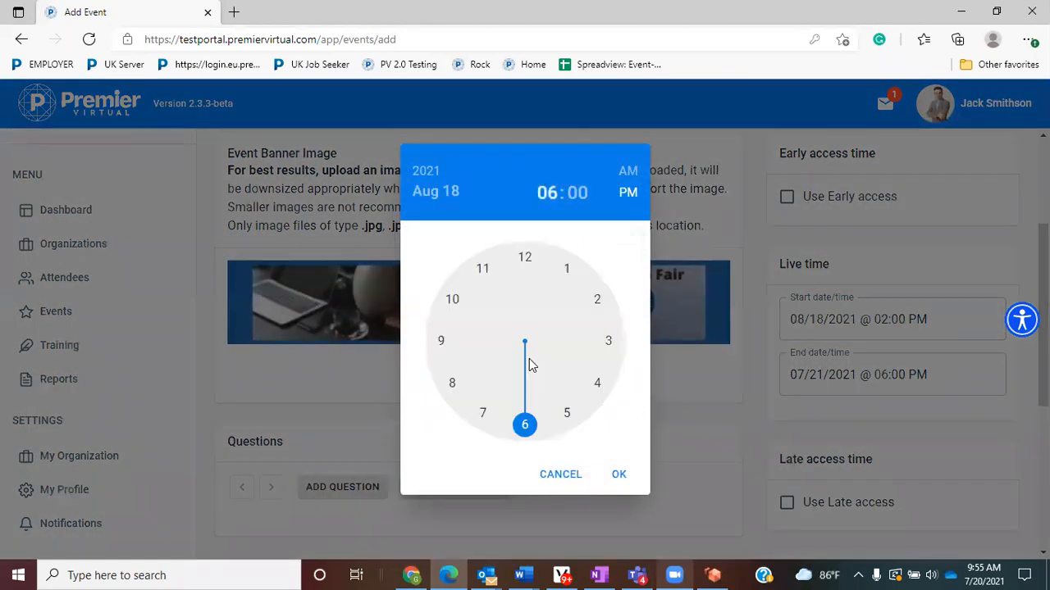
{"action": "left_click", "coordinate": [620, 475]}
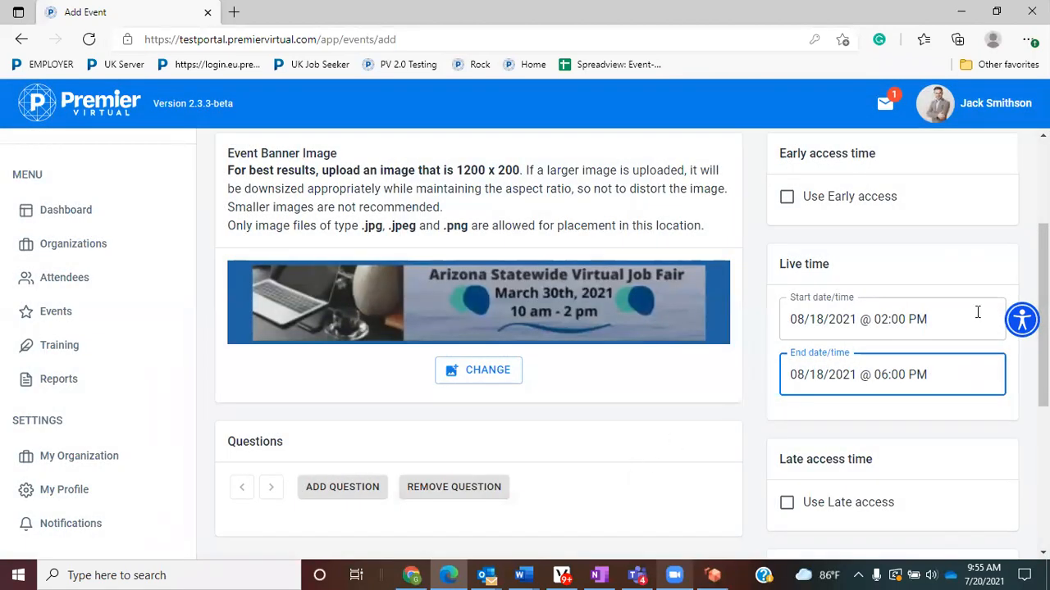
- Turn on Use Early access with an early access time of 08/17/2021 @ 02:00 PM
{"action": "scroll", "coordinate": [943, 295], "scroll_direction": "up", "scroll_amount": 1}
{"action": "left_click_drag", "start_coordinate": [881, 218], "coordinate": [777, 219]}
{"action": "scroll", "coordinate": [890, 313], "scroll_direction": "down", "scroll_amount": 2}
{"action": "left_click_drag", "start_coordinate": [885, 395], "coordinate": [778, 395]}
{"action": "scroll", "coordinate": [879, 271], "scroll_direction": "up", "scroll_amount": 2}
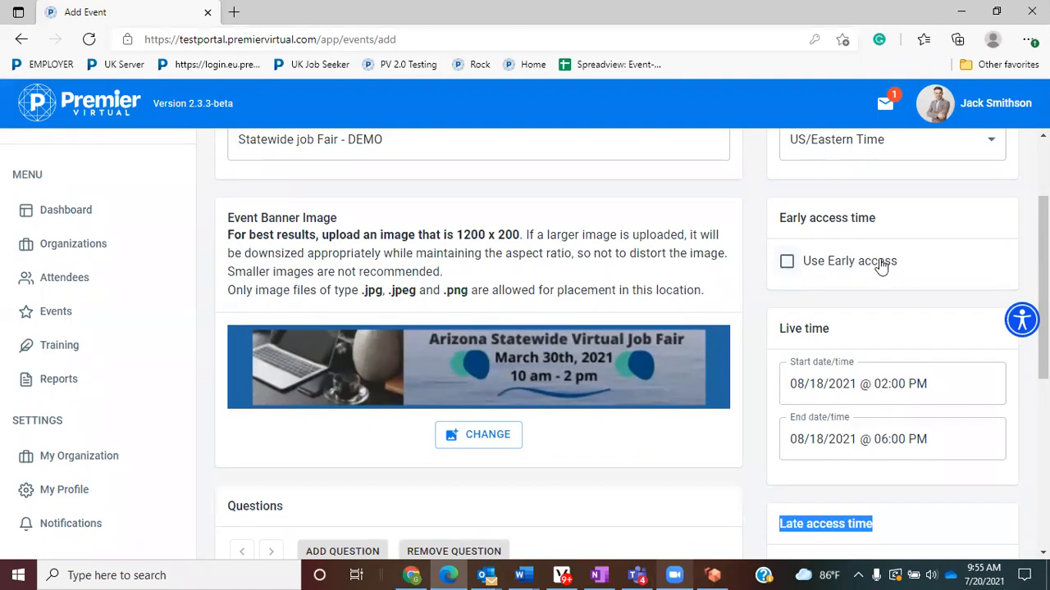
{"action": "left_click_drag", "start_coordinate": [916, 267], "coordinate": [808, 262]}
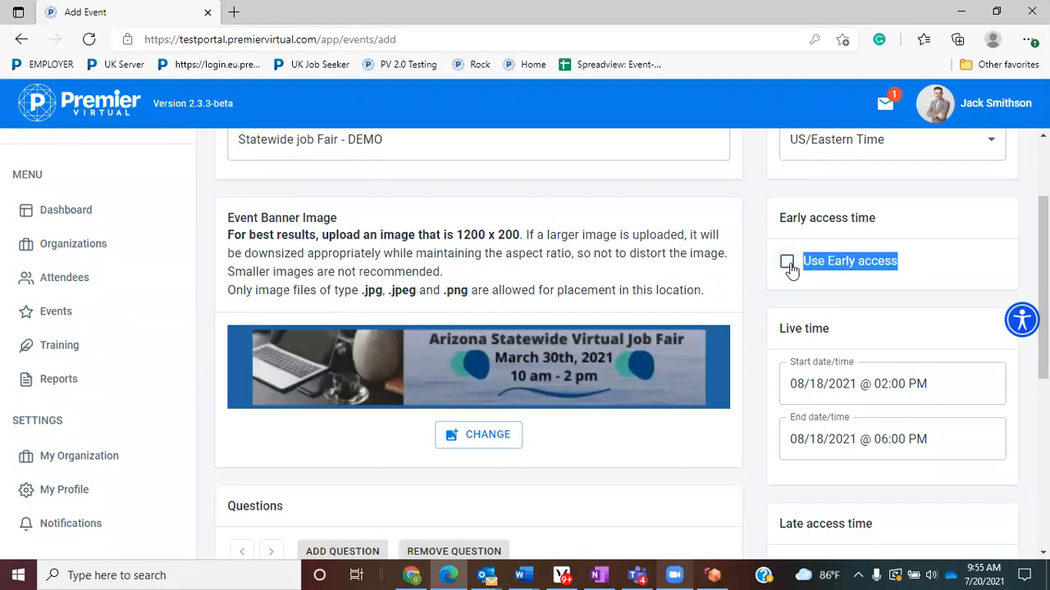
{"action": "left_click", "coordinate": [787, 262]}
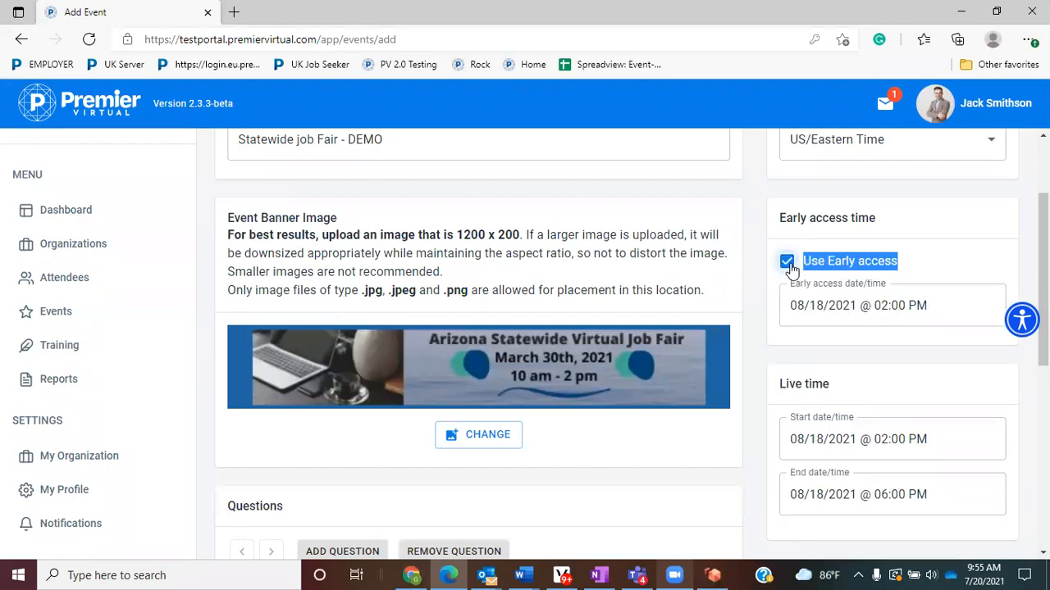
{"action": "left_click", "coordinate": [841, 306]}
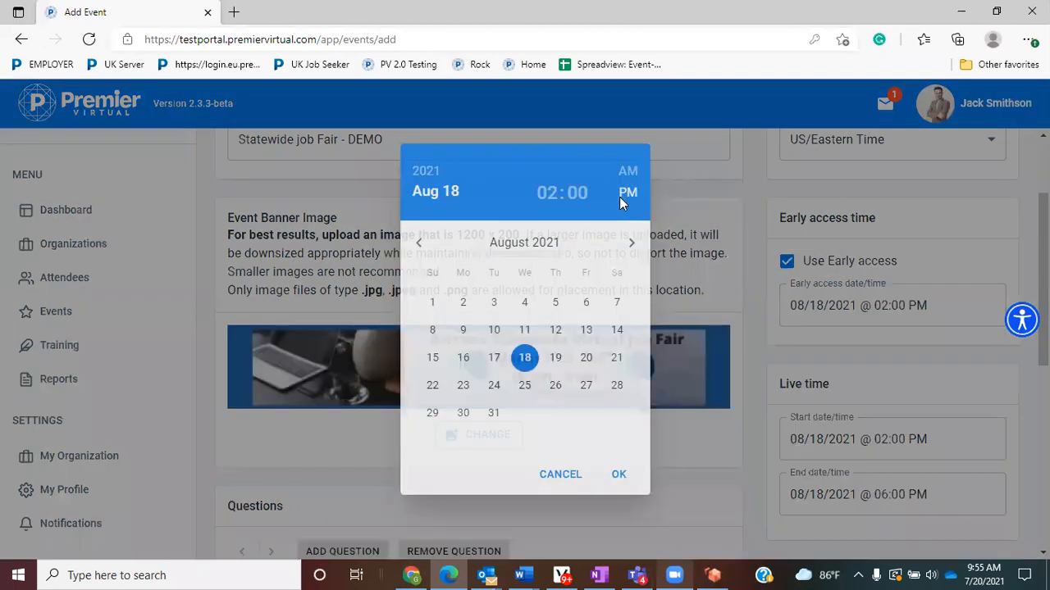
{"action": "left_click", "coordinate": [496, 359]}
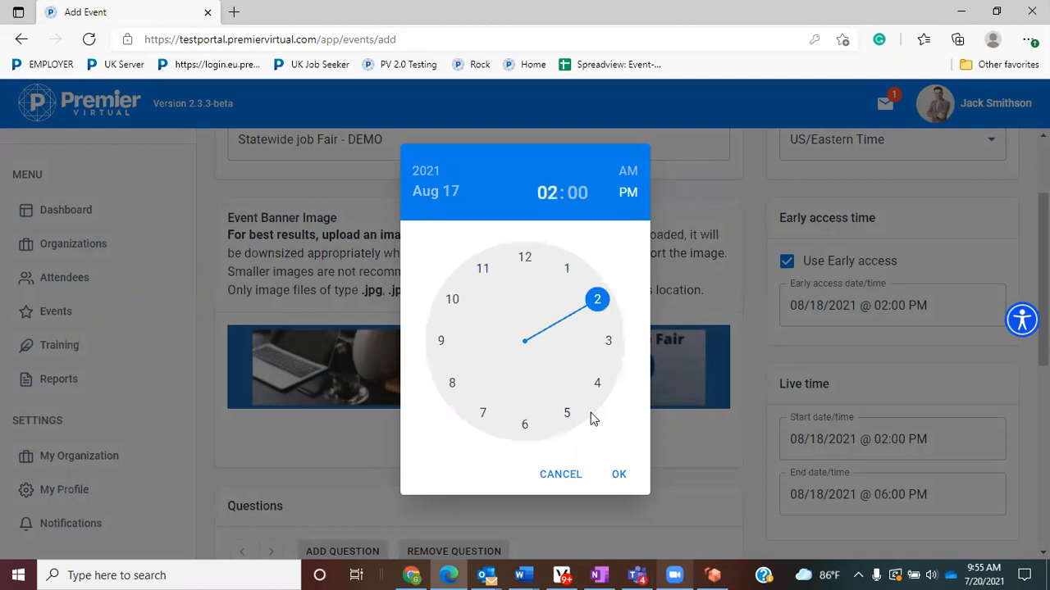
{"action": "left_click", "coordinate": [618, 476]}
{"action": "scroll", "coordinate": [755, 424], "scroll_direction": "down", "scroll_amount": 2}
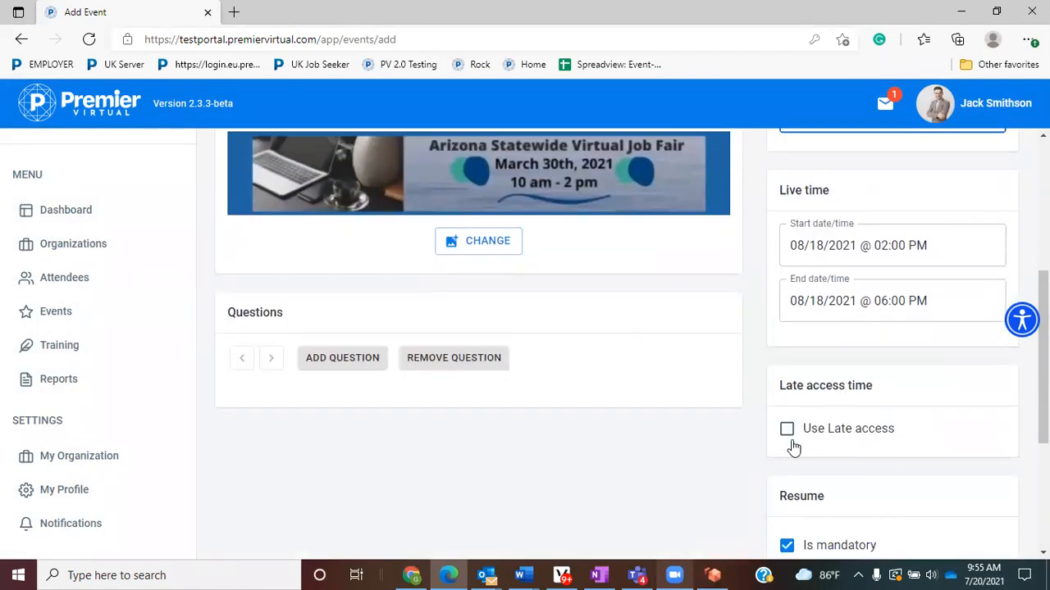
- Turn on Use Late access with a late access time of 08/19/2021 @ 06:00 PM
{"action": "left_click", "coordinate": [786, 430]}
{"action": "left_click", "coordinate": [795, 463]}
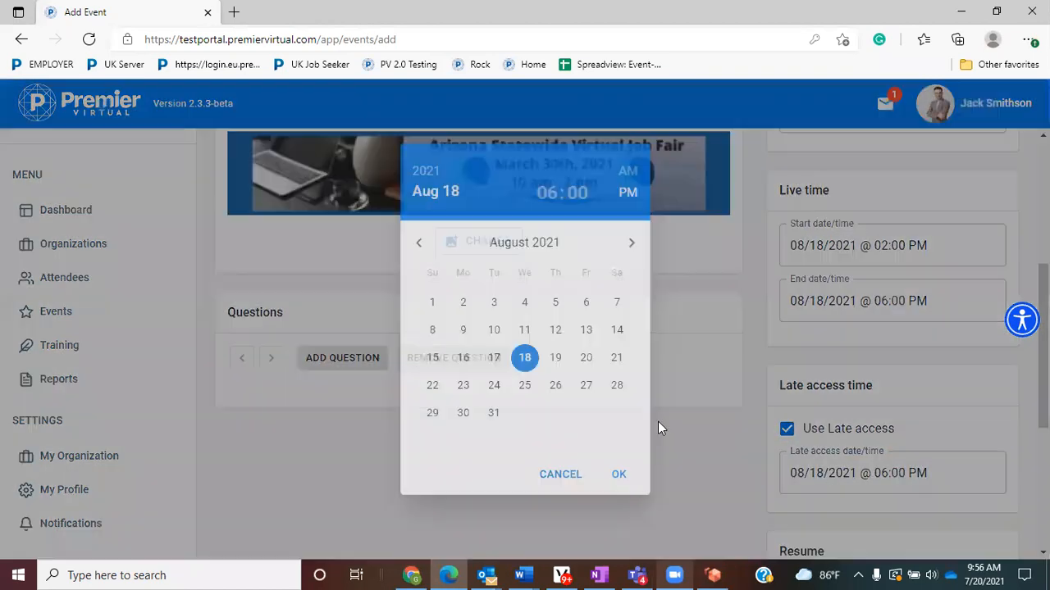
{"action": "left_click", "coordinate": [555, 356]}
{"action": "left_click", "coordinate": [619, 475]}
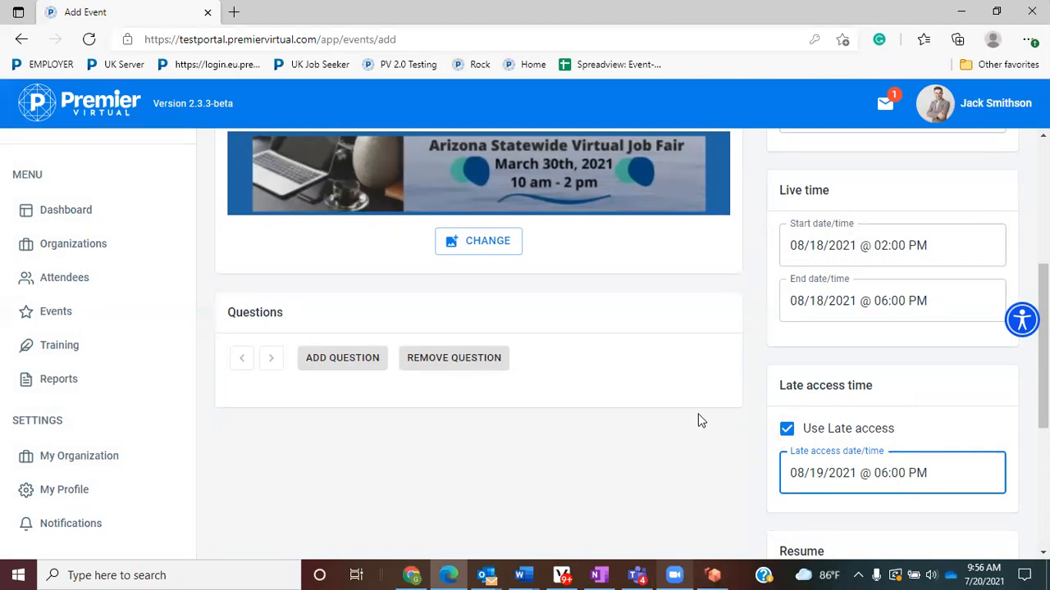
{"action": "scroll", "coordinate": [858, 418], "scroll_direction": "down", "scroll_amount": 3}
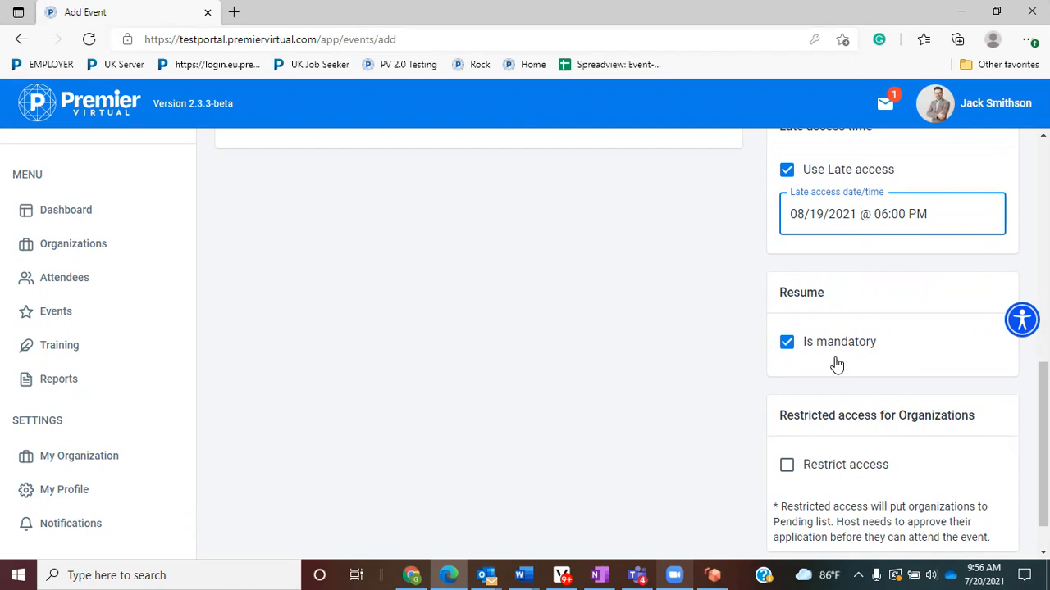
{"action": "scroll", "coordinate": [837, 365], "scroll_direction": "down", "scroll_amount": 1}
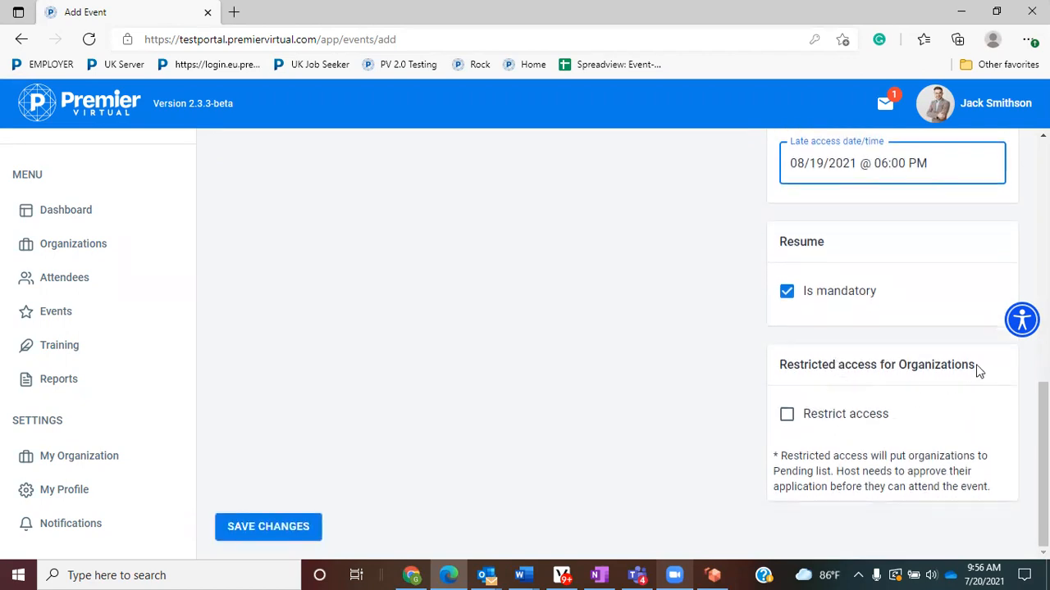
{"action": "left_click_drag", "start_coordinate": [987, 372], "coordinate": [776, 365]}
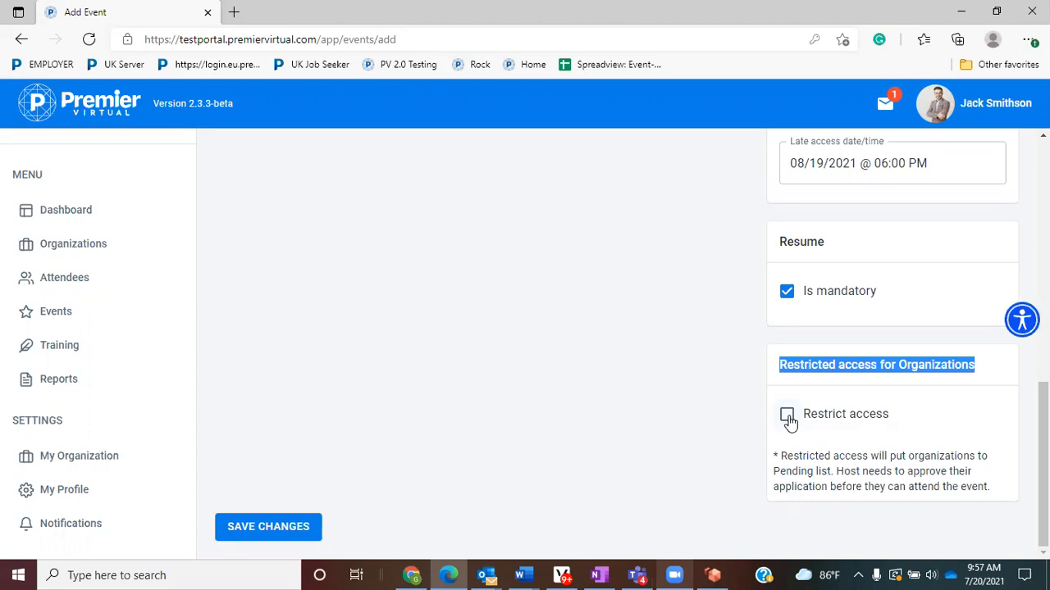
{"action": "left_click_drag", "start_coordinate": [899, 422], "coordinate": [807, 420]}
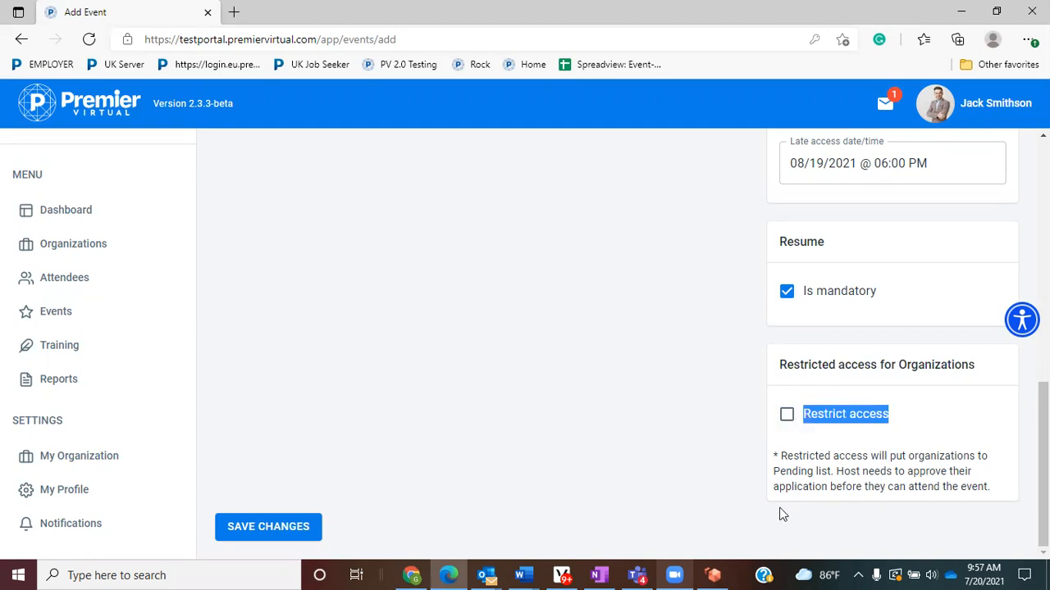
{"action": "scroll", "coordinate": [556, 434], "scroll_direction": "up", "scroll_amount": 4}
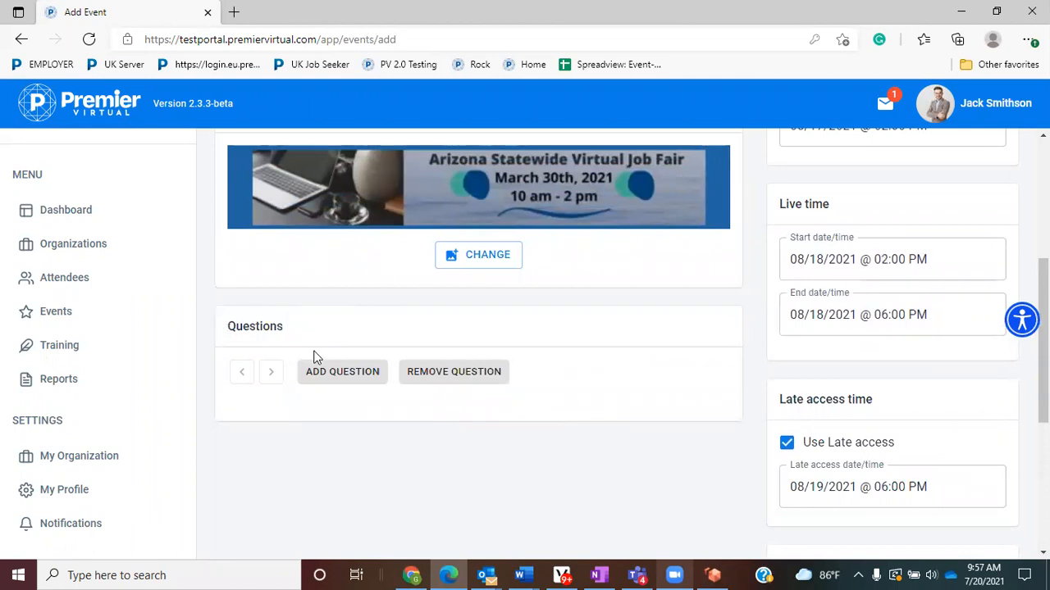
- Add Question 1 in Single answer mode, titled 'Are you in Northern or Southern AZ?'
{"action": "left_click", "coordinate": [343, 373]}
{"action": "scroll", "coordinate": [342, 373], "scroll_direction": "down", "scroll_amount": 1}
{"action": "scroll", "coordinate": [342, 373], "scroll_direction": "down", "scroll_amount": 1}
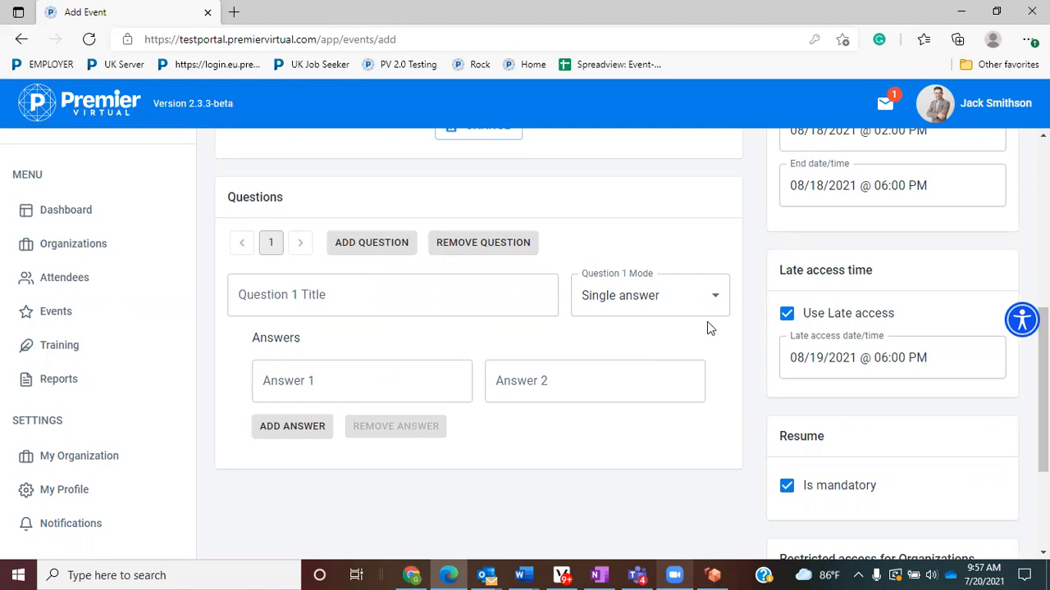
{"action": "left_click", "coordinate": [714, 301]}
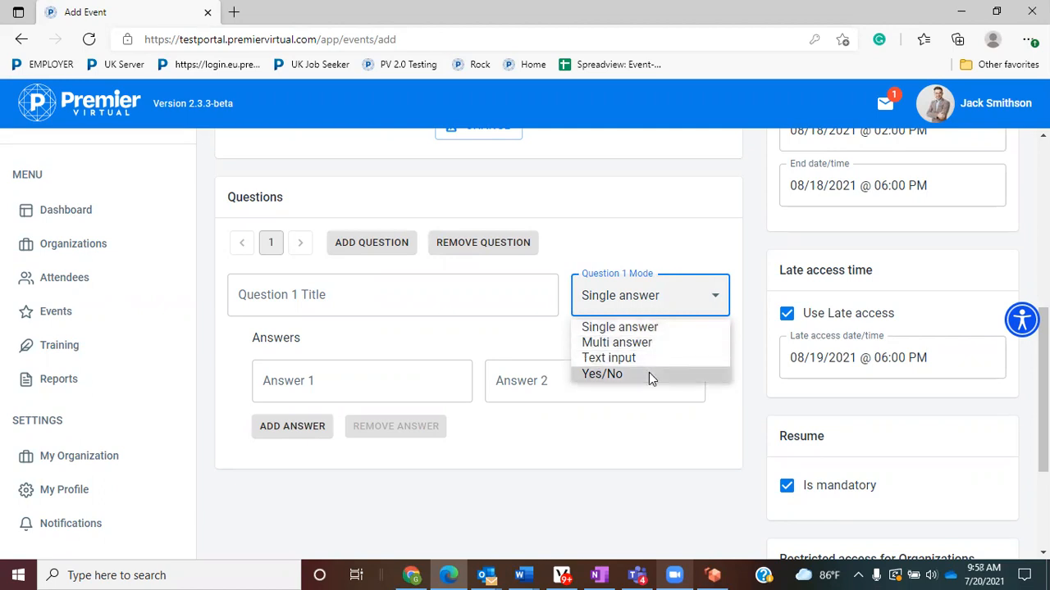
{"action": "left_click", "coordinate": [625, 328]}
{"action": "left_click", "coordinate": [349, 294]}
{"action": "type", "text": "At"}
{"action": "type", "text": "re yo"}
{"action": "type", "text": "u in North"}
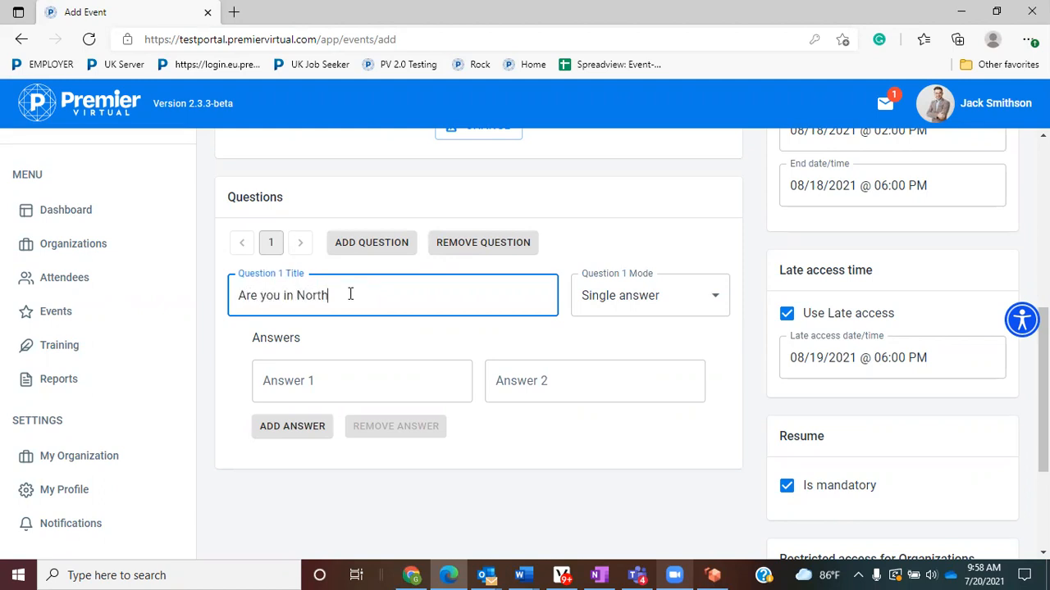
{"action": "type", "text": "ern or Southern AZ?"}
- Give Question 1 the answers Northern and Southern, then add a blank Question 2
{"action": "left_click", "coordinate": [358, 369]}
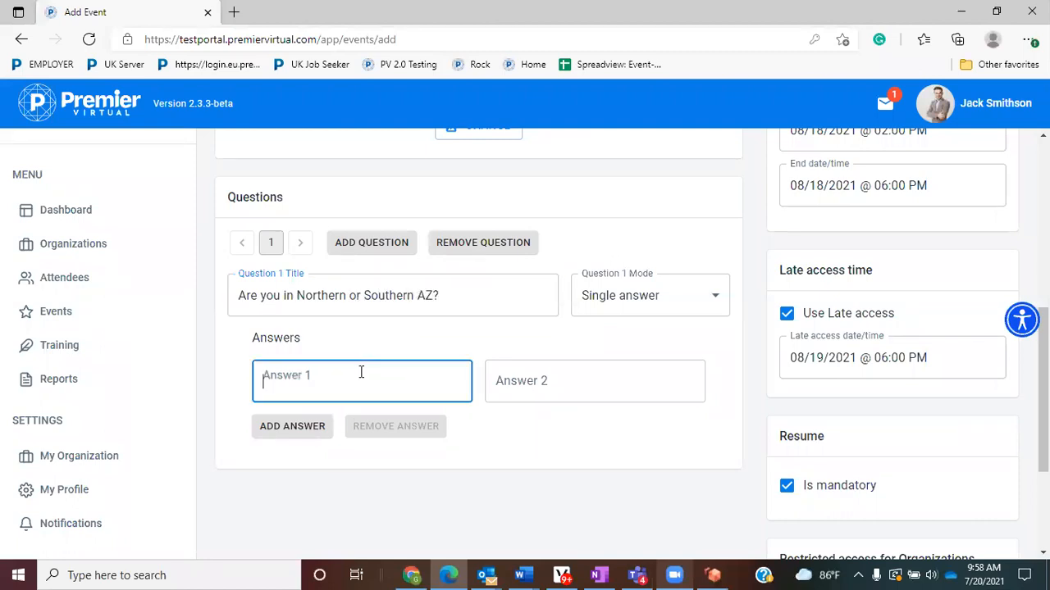
{"action": "type", "text": "North"}
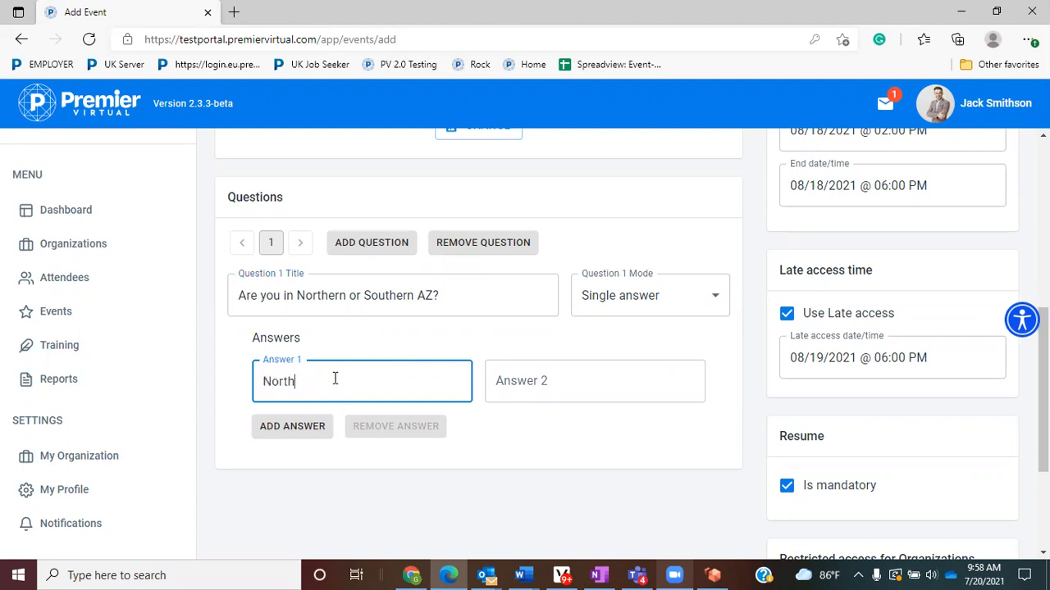
{"action": "type", "text": "ern"}
{"action": "key", "text": "Tab"}
{"action": "type", "text": "Southern"}
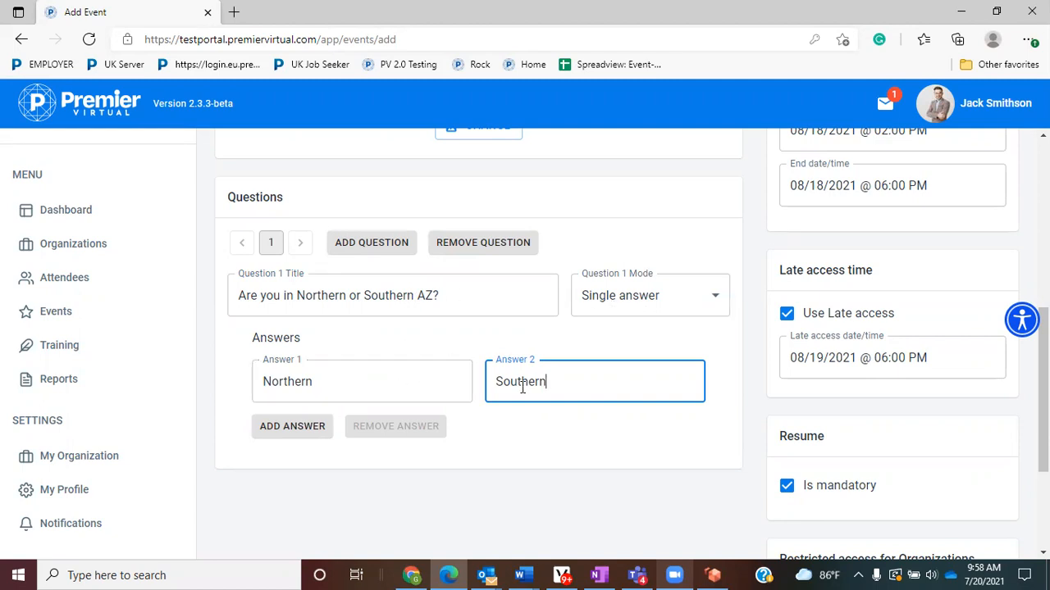
{"action": "left_click", "coordinate": [352, 246]}
- Title Question 2 'What is your work level experience?' and enter four answers, beginning Entry and Some
{"action": "left_click", "coordinate": [348, 303]}
{"action": "type", "text": "What is "}
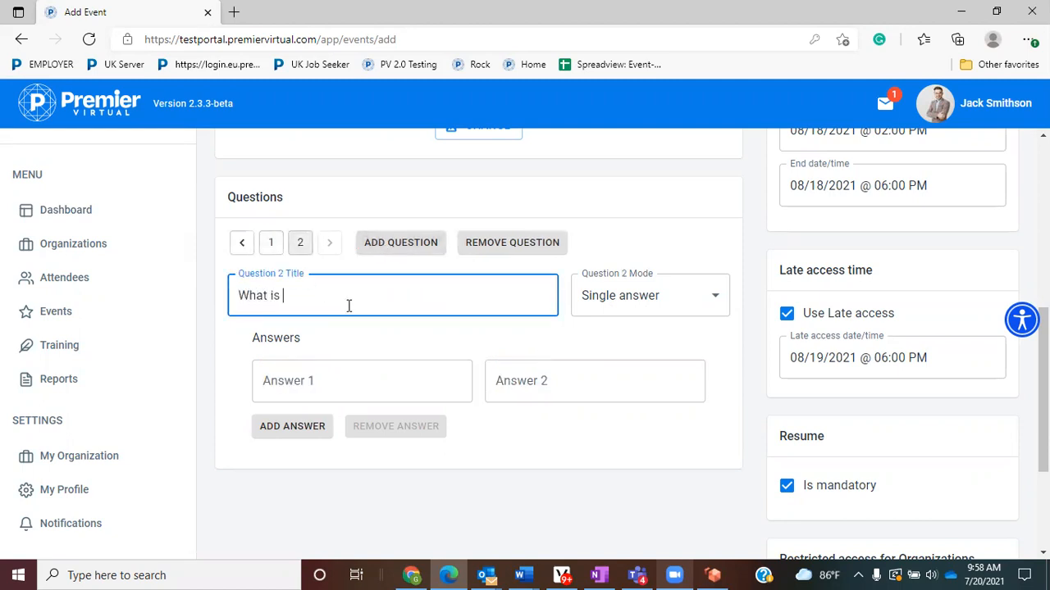
{"action": "type", "text": "youe work level e"}
{"action": "type", "text": "xperience?"}
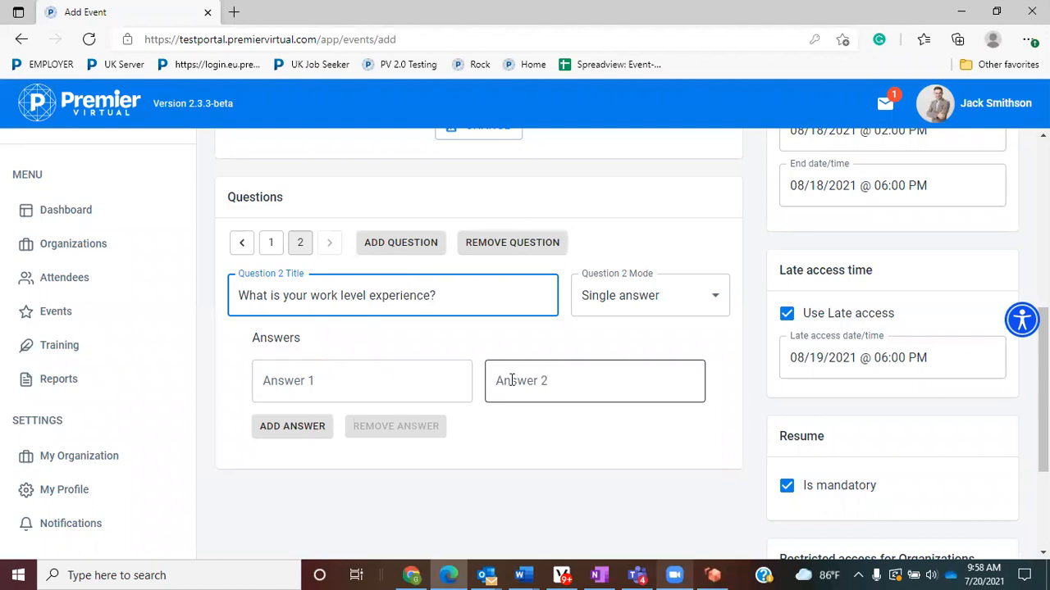
{"action": "left_click", "coordinate": [287, 428]}
{"action": "left_click", "coordinate": [297, 487]}
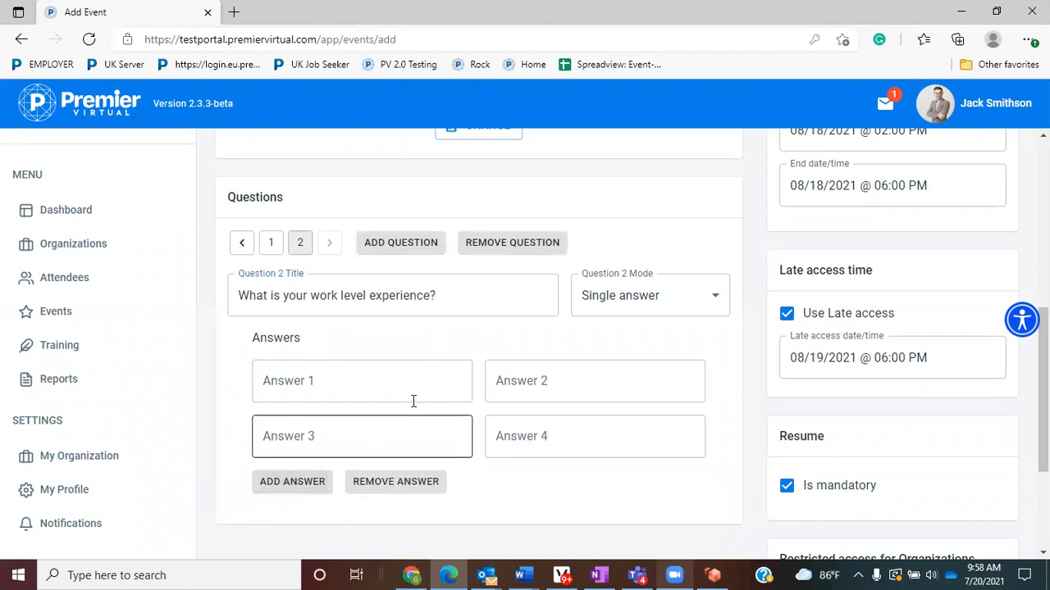
{"action": "left_click", "coordinate": [349, 381]}
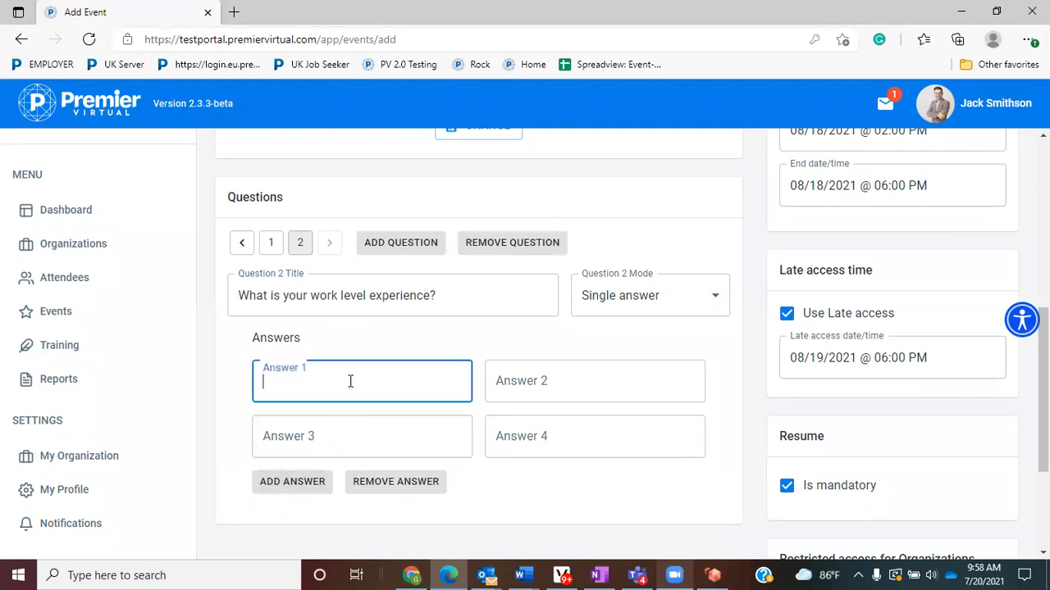
{"action": "type", "text": "Entry"}
{"action": "key", "text": "Tab"}
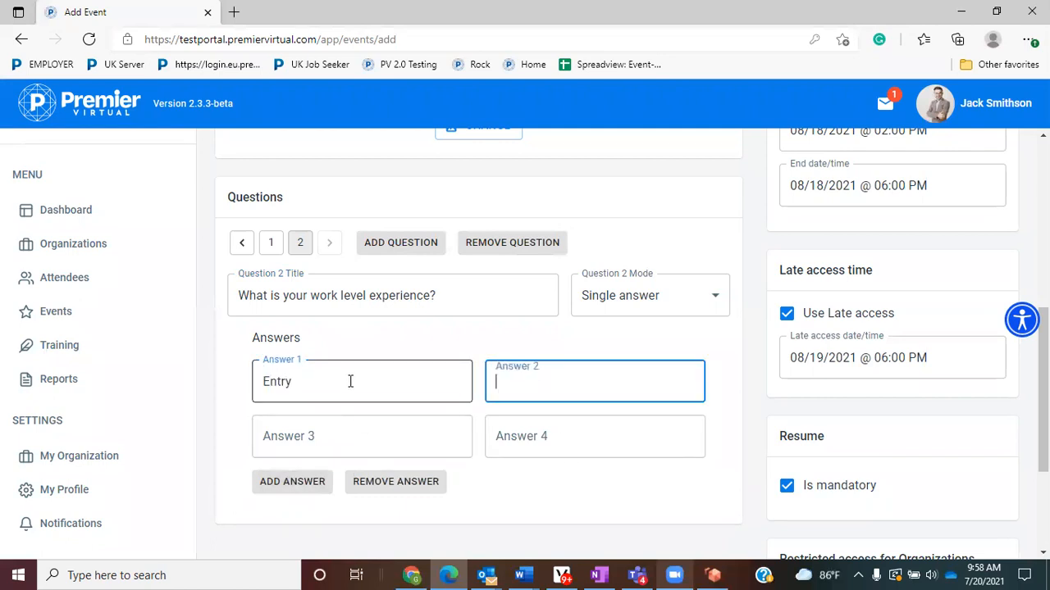
{"action": "type", "text": "Some"}
{"action": "key", "text": "Tab"}
{"action": "type", "text": "M"}
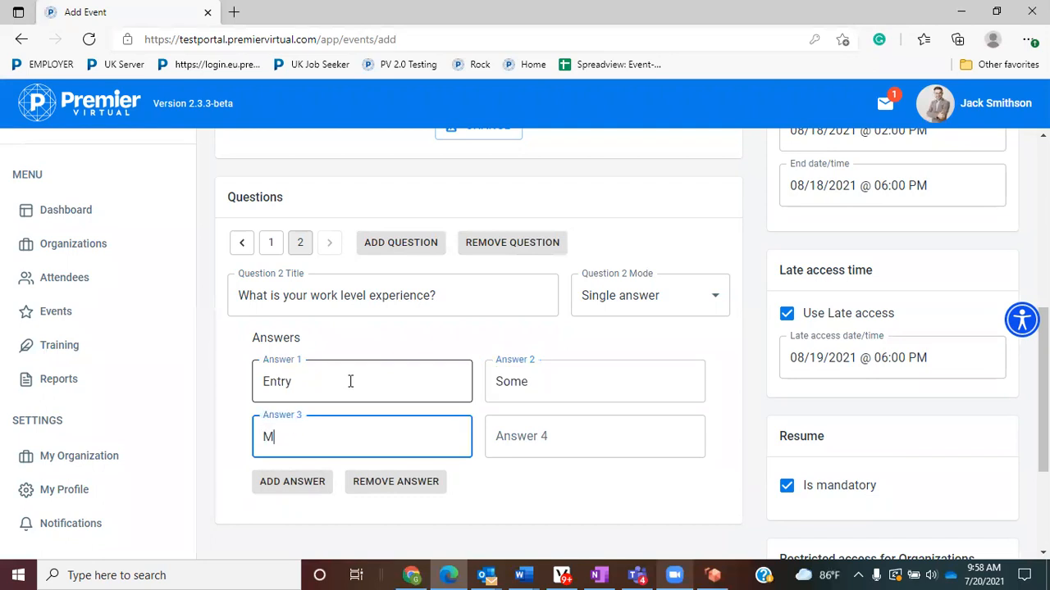
{"action": "type", "text": "aaagement"}
{"action": "key", "text": "Tab"}
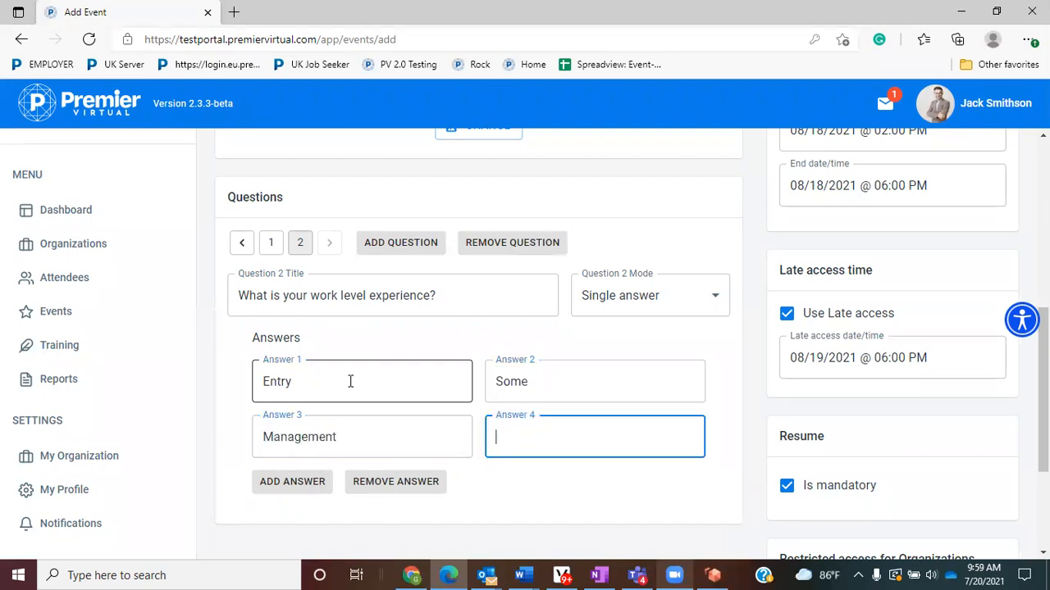
{"action": "type", "text": "Executice"}
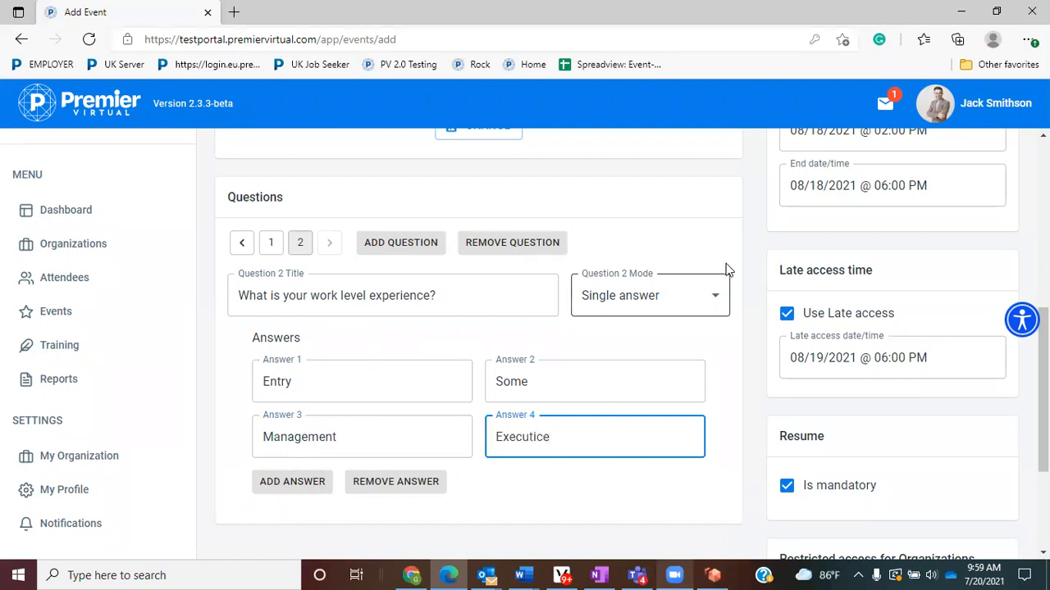
- Switch Question 2 to Multi answer and correct the fourth answer to 'Executive'
{"action": "left_click", "coordinate": [697, 307]}
{"action": "left_click", "coordinate": [693, 343]}
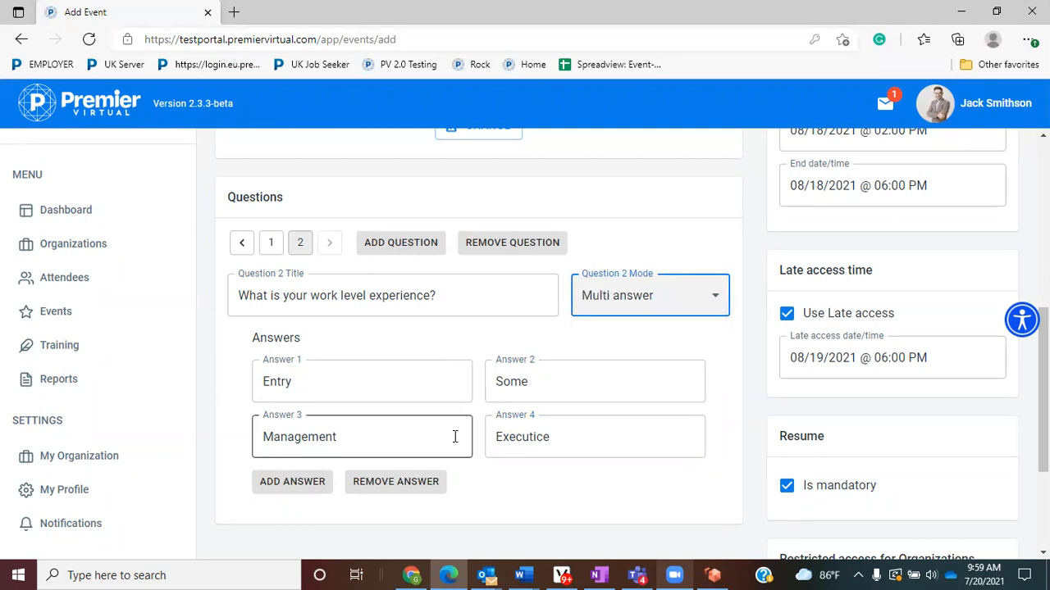
{"action": "left_click", "coordinate": [544, 437]}
{"action": "right_click", "coordinate": [541, 437]}
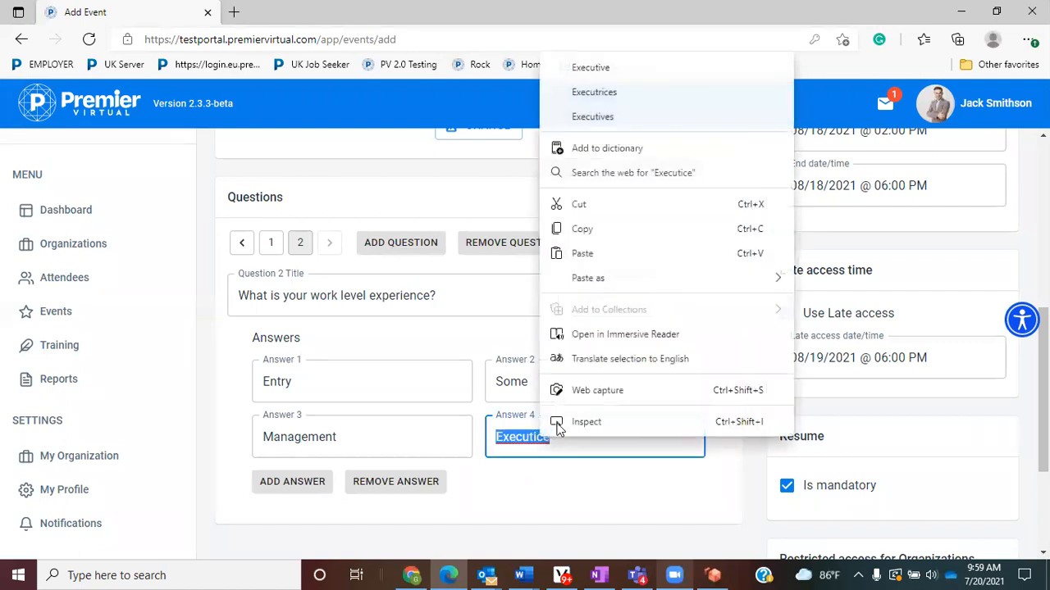
{"action": "left_click", "coordinate": [619, 70]}
- Add Question 3 'What is your zip code?' with Text input as its answer mode
{"action": "left_click", "coordinate": [409, 245]}
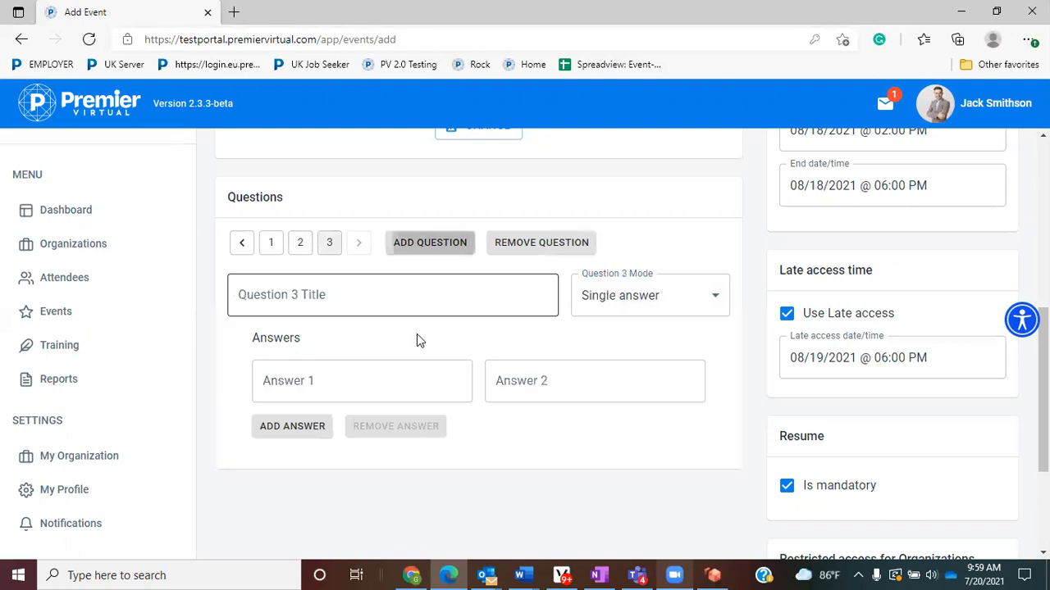
{"action": "left_click", "coordinate": [373, 291]}
{"action": "type", "text": "What is"}
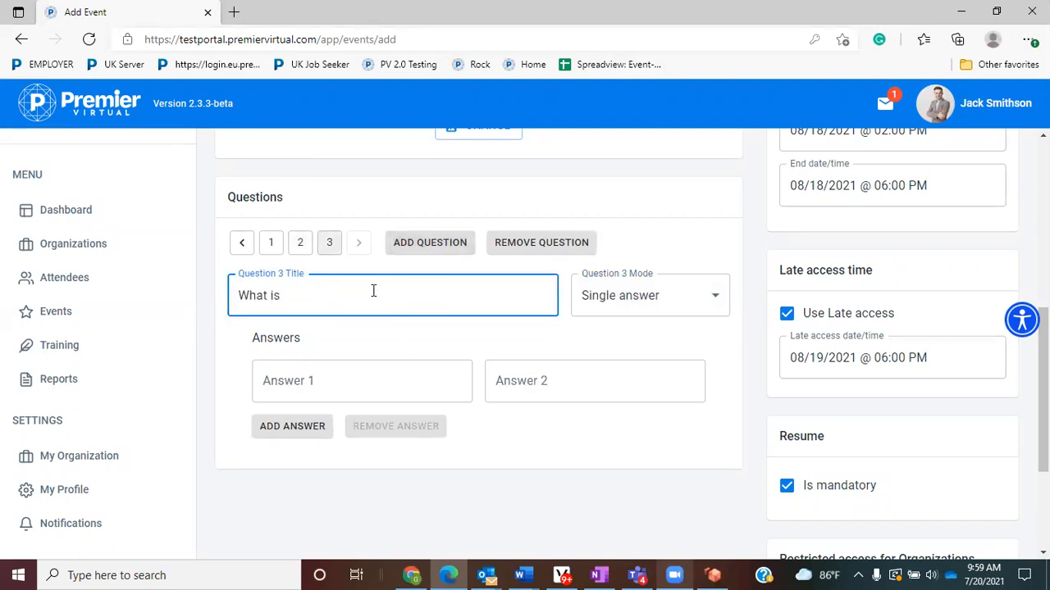
{"action": "type", "text": " your zip code"}
{"action": "left_click", "coordinate": [677, 310]}
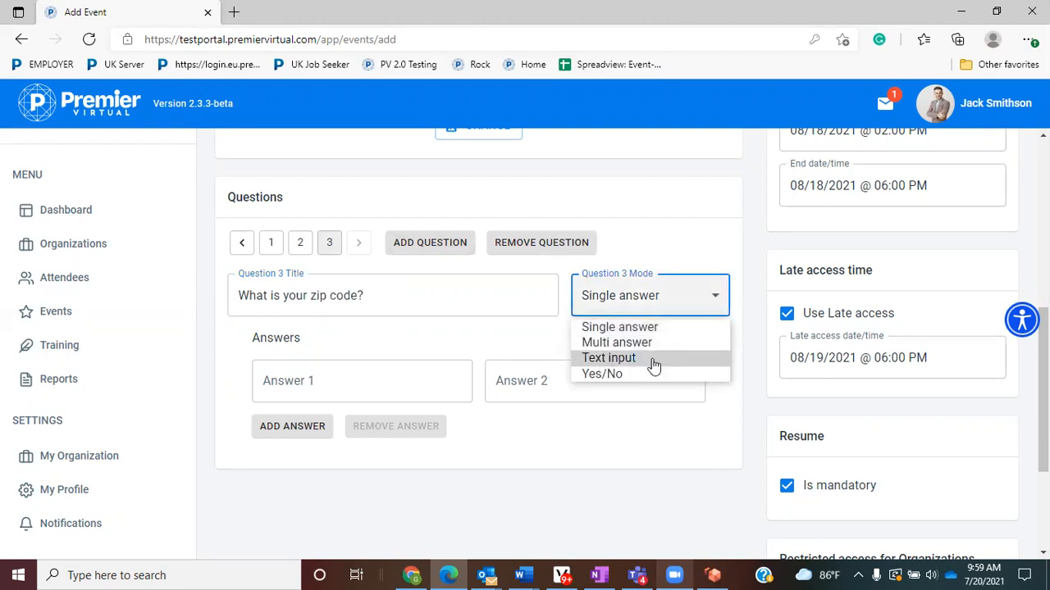
{"action": "left_click", "coordinate": [653, 361]}
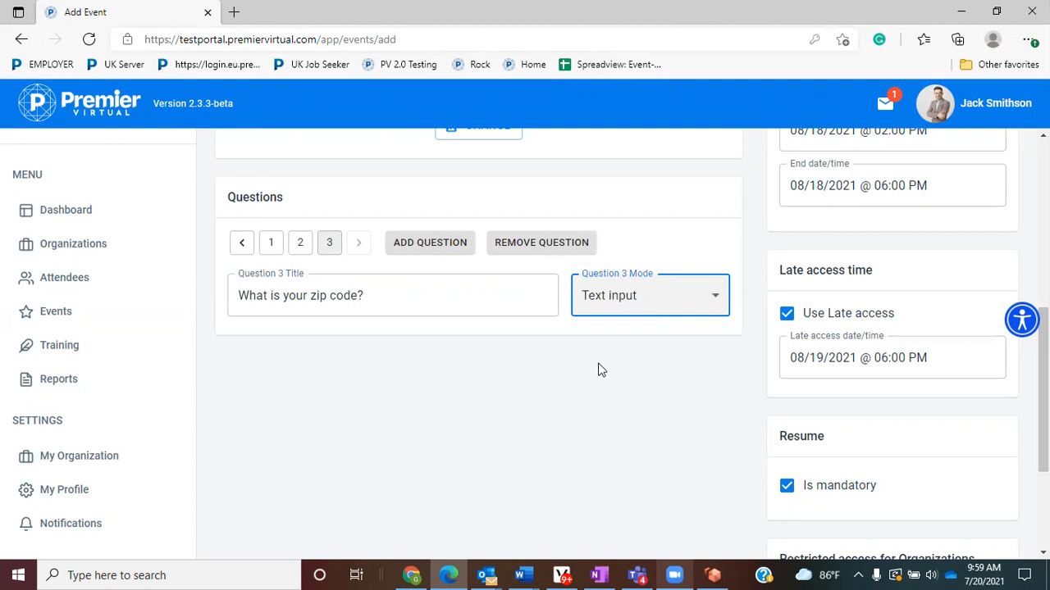
{"action": "scroll", "coordinate": [587, 370], "scroll_direction": "up", "scroll_amount": 10}
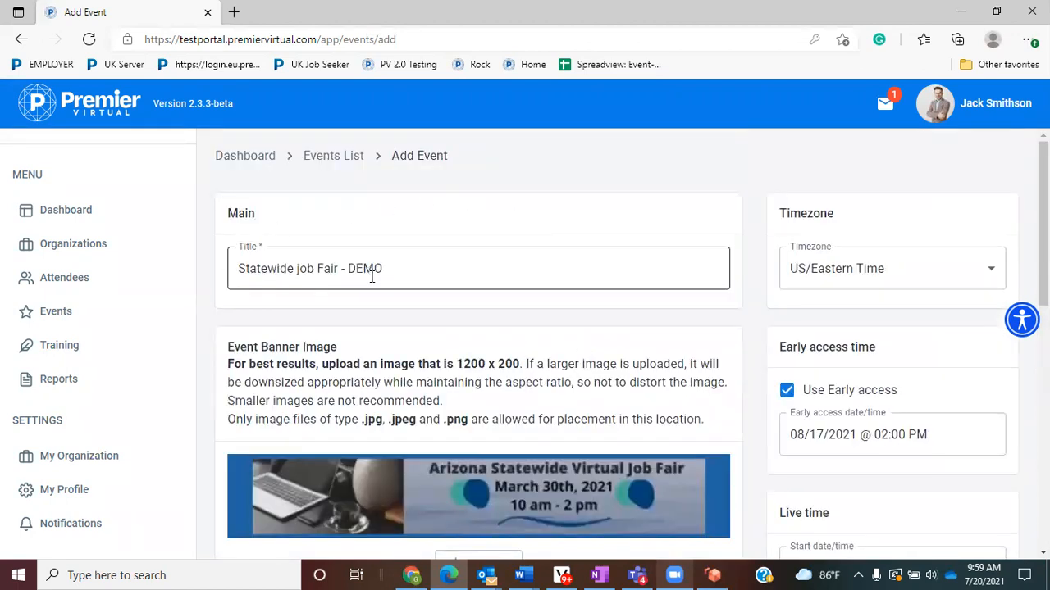
{"action": "scroll", "coordinate": [905, 406], "scroll_direction": "down", "scroll_amount": 3}
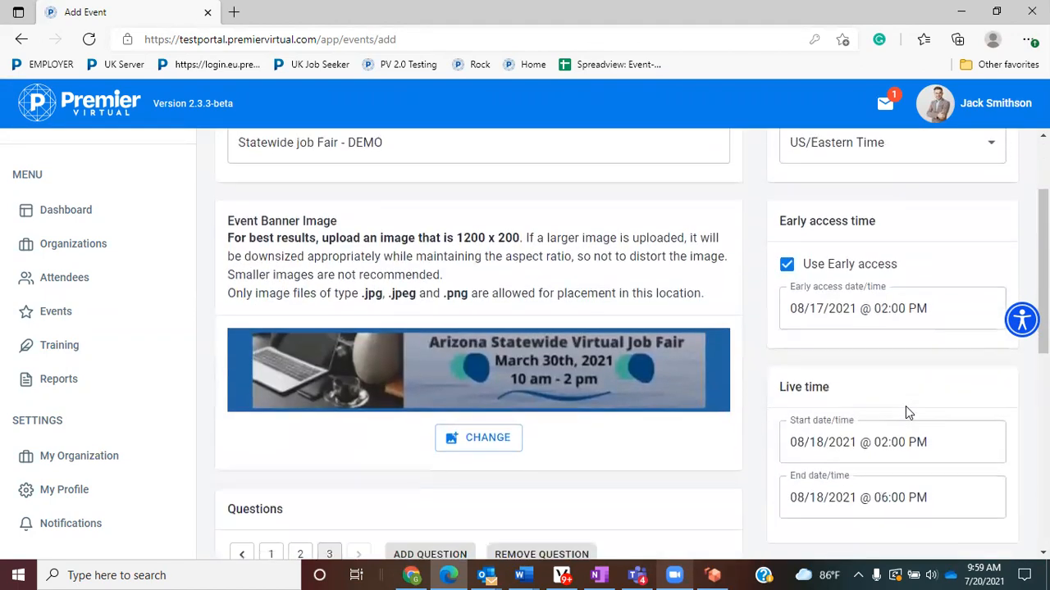
{"action": "scroll", "coordinate": [905, 406], "scroll_direction": "down", "scroll_amount": 2}
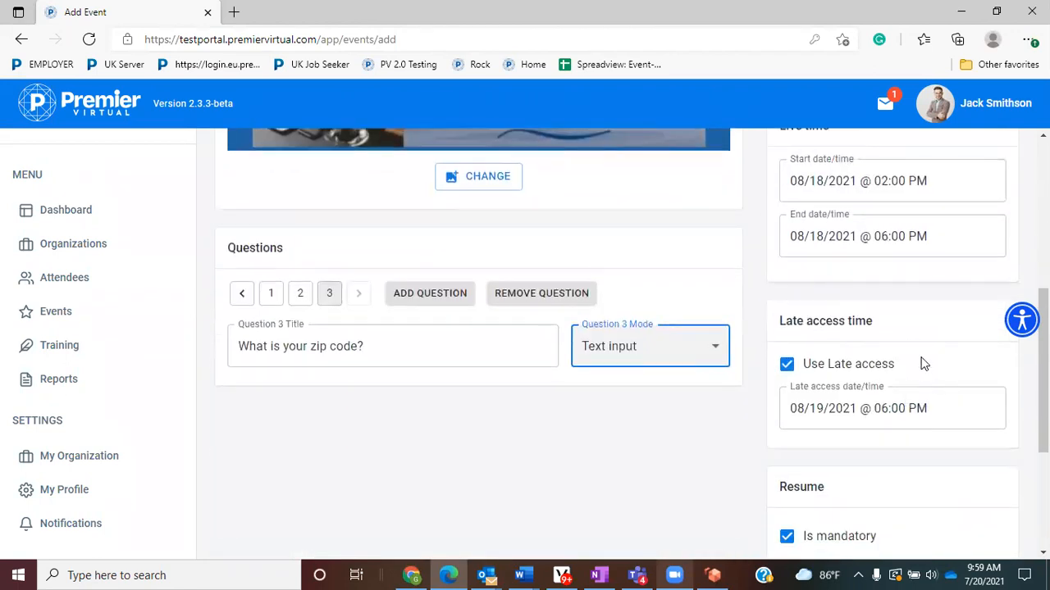
{"action": "scroll", "coordinate": [911, 406], "scroll_direction": "down", "scroll_amount": 1}
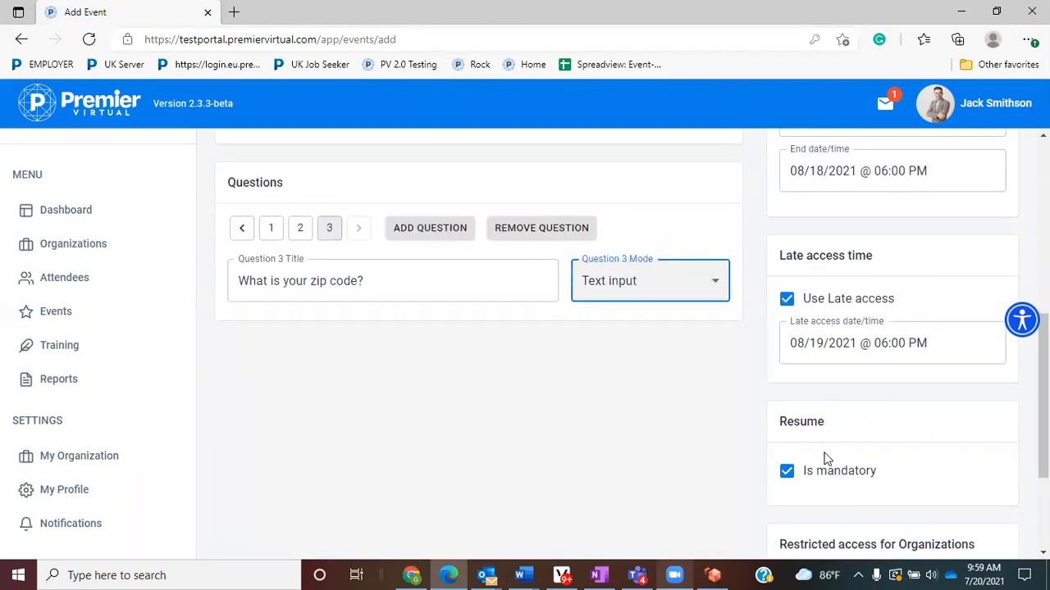
{"action": "scroll", "coordinate": [862, 482], "scroll_direction": "up", "scroll_amount": 2}
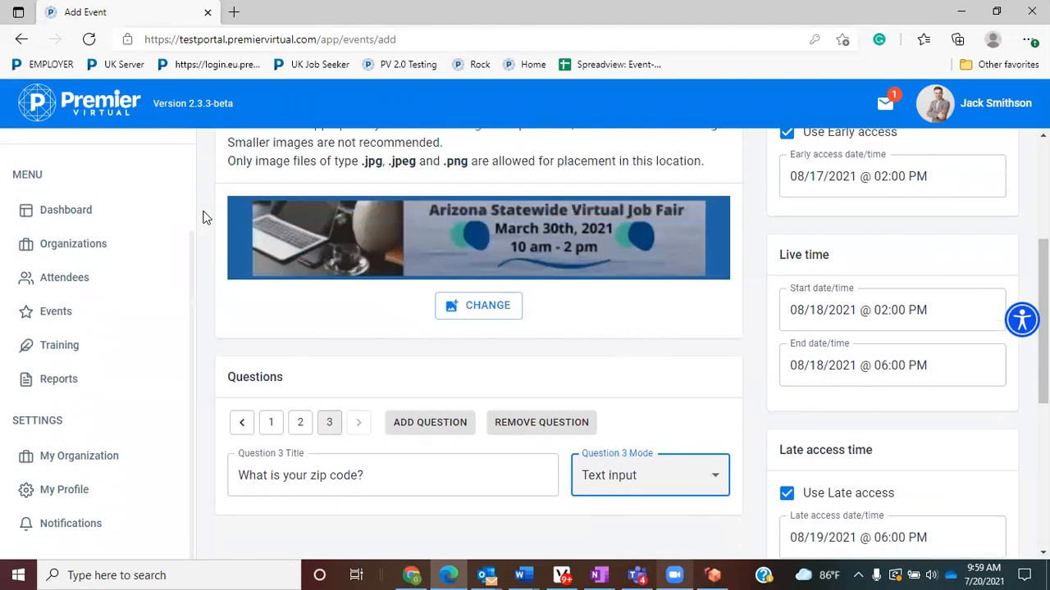
{"action": "scroll", "coordinate": [452, 276], "scroll_direction": "down", "scroll_amount": 4}
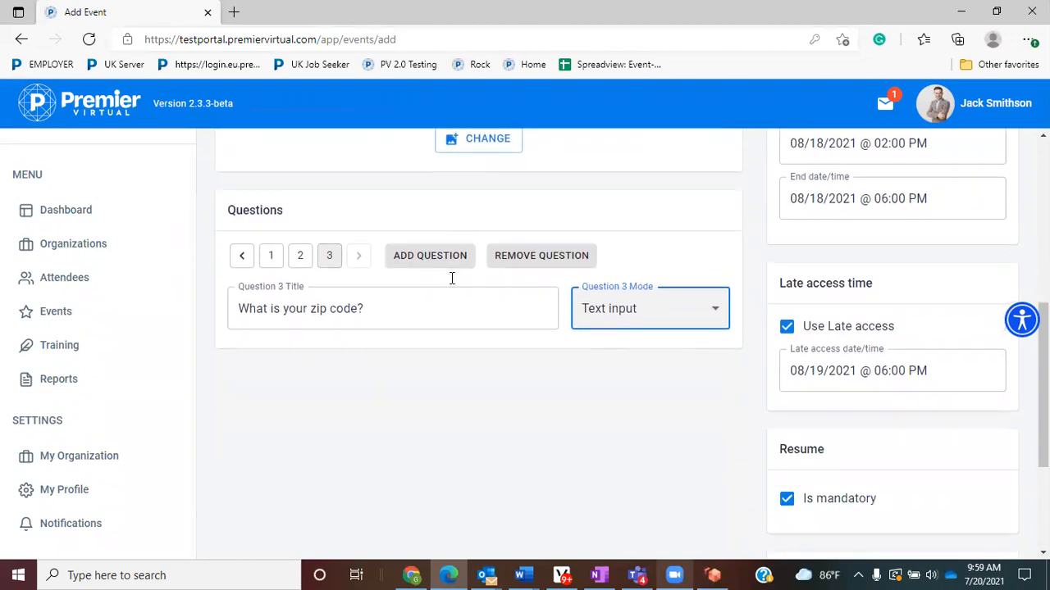
- Save the new event and continue to its Registration Page Setup
{"action": "left_click", "coordinate": [302, 530]}
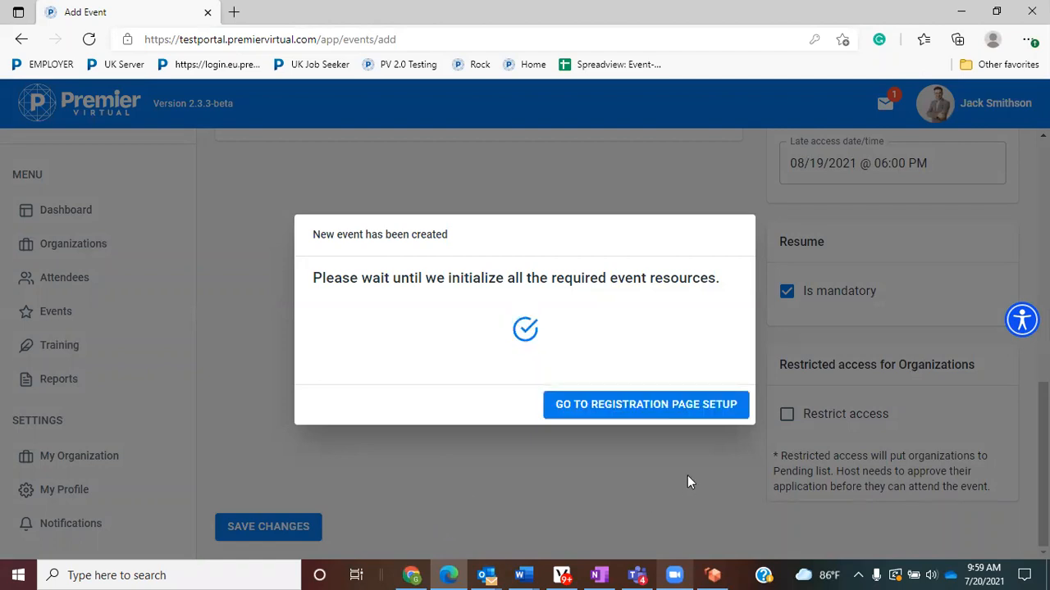
{"action": "left_click", "coordinate": [686, 414]}
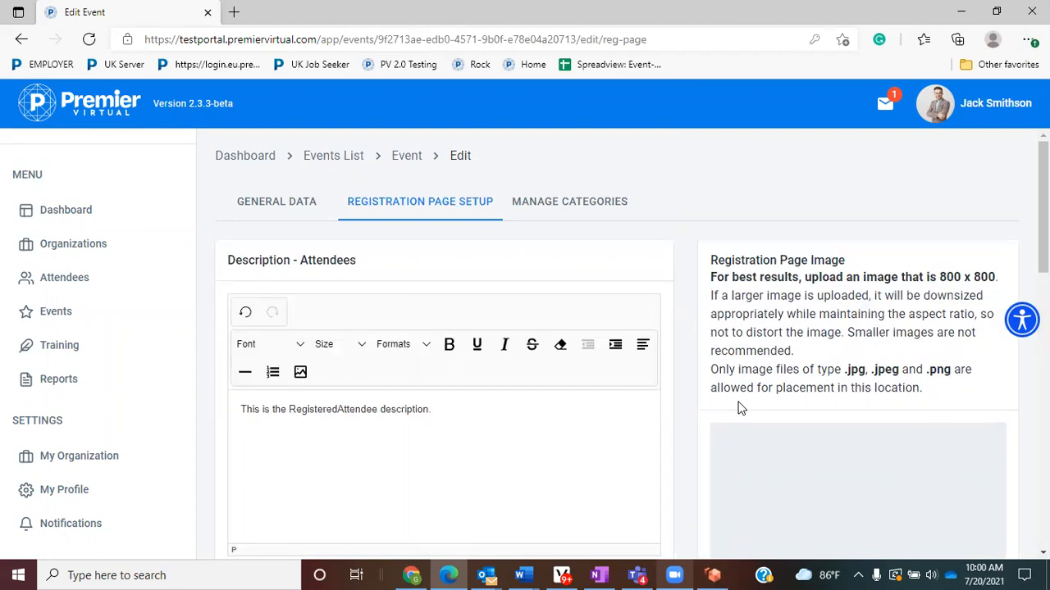
- Copy the attendee welcome paragraphs from the Word Event Set Up document, then return to the setup page
{"action": "scroll", "coordinate": [728, 422], "scroll_direction": "down", "scroll_amount": 2}
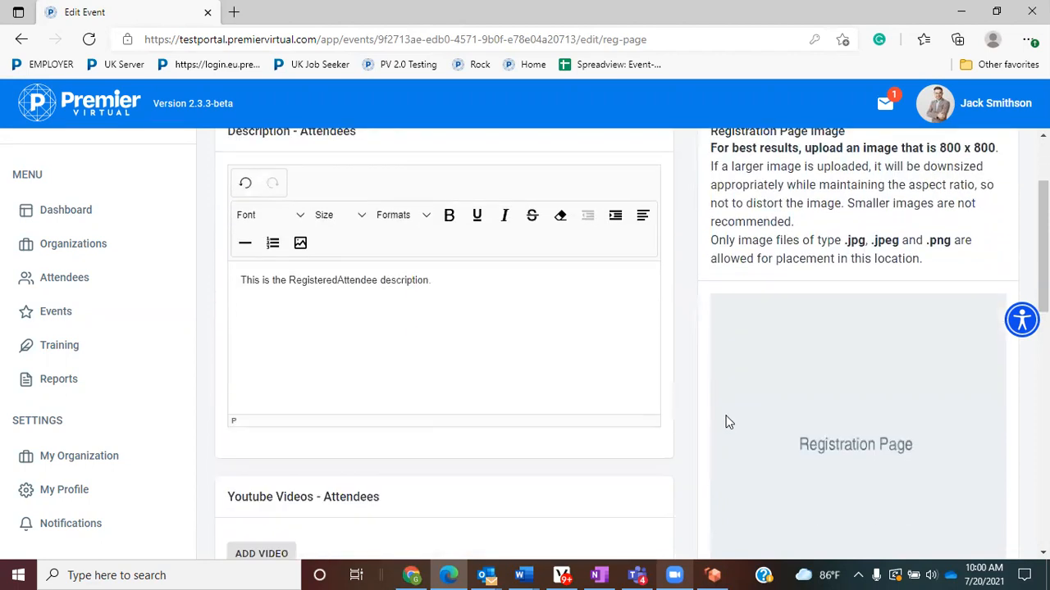
{"action": "scroll", "coordinate": [672, 353], "scroll_direction": "up", "scroll_amount": 1}
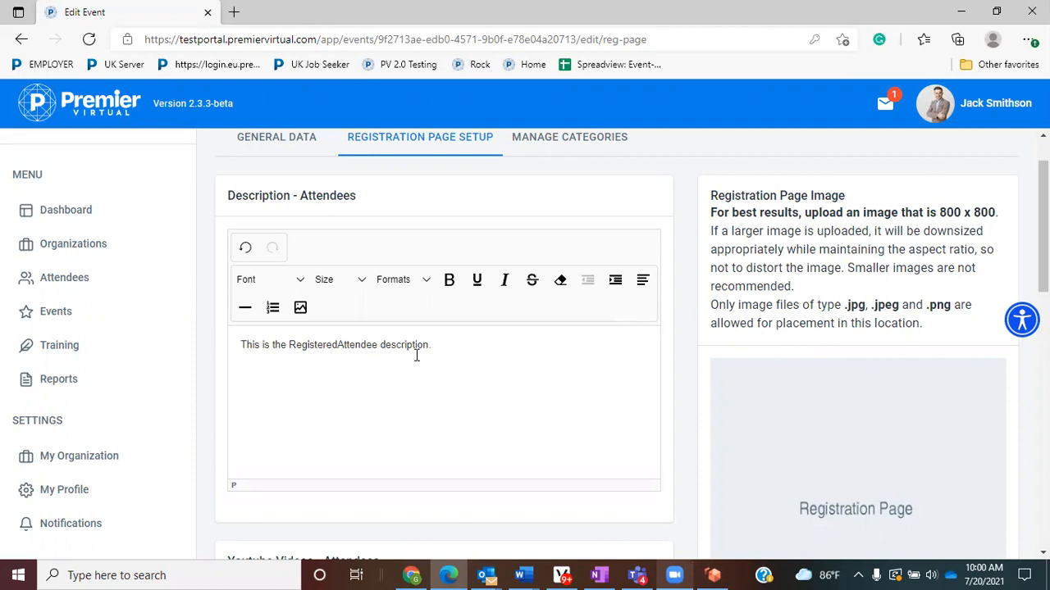
{"action": "left_click", "coordinate": [522, 575]}
{"action": "left_click", "coordinate": [474, 522]}
{"action": "scroll", "coordinate": [482, 443], "scroll_direction": "down", "scroll_amount": 4}
{"action": "scroll", "coordinate": [482, 462], "scroll_direction": "down", "scroll_amount": 3}
{"action": "left_click_drag", "start_coordinate": [536, 456], "coordinate": [280, 261]}
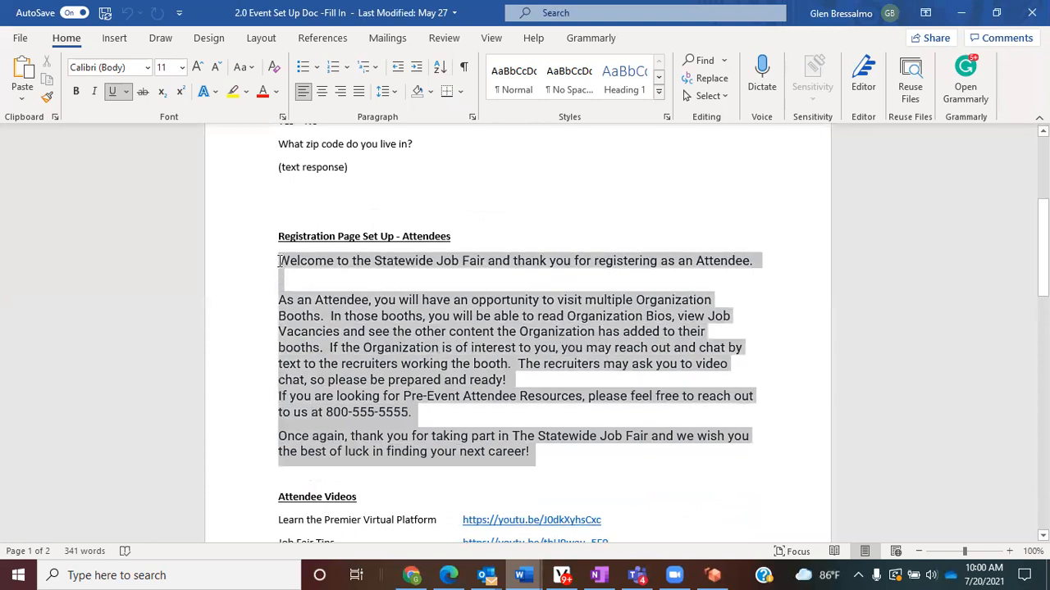
{"action": "right_click", "coordinate": [321, 340]}
{"action": "left_click", "coordinate": [378, 93]}
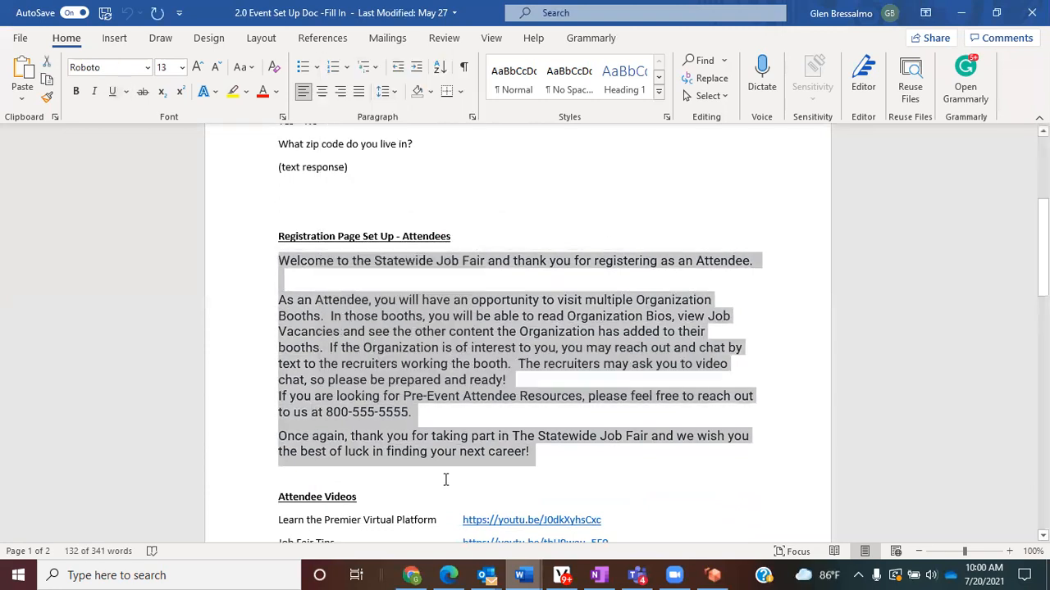
{"action": "left_click", "coordinate": [398, 449]}
{"action": "right_click", "coordinate": [354, 379]}
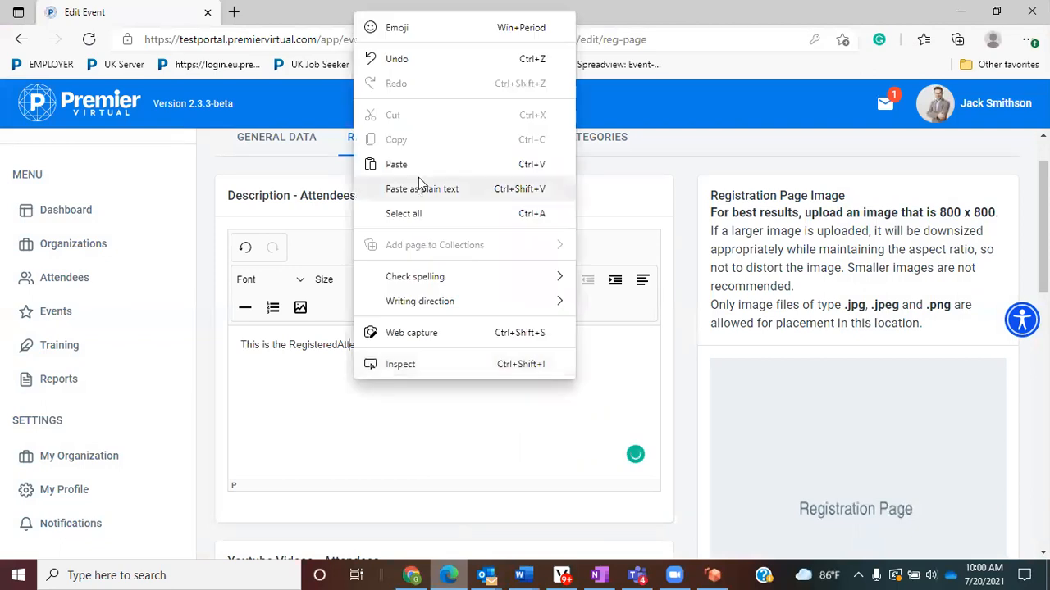
- Paste the Statewide Job Fair welcome text into the Attendees description and delete the extra blank line
{"action": "left_click", "coordinate": [396, 164]}
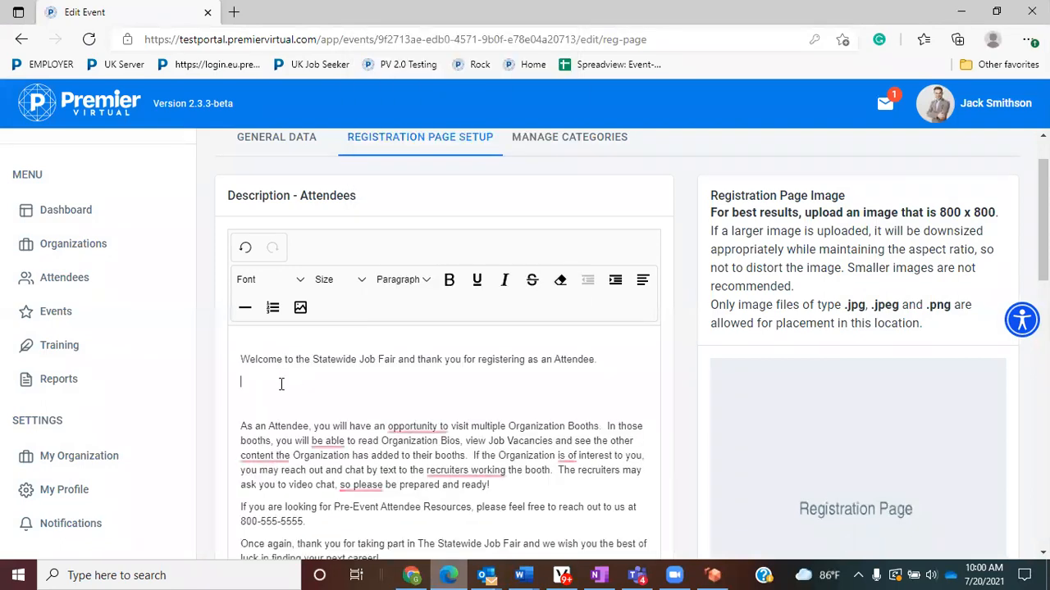
{"action": "left_click", "coordinate": [281, 384]}
{"action": "key", "text": "Delete"}
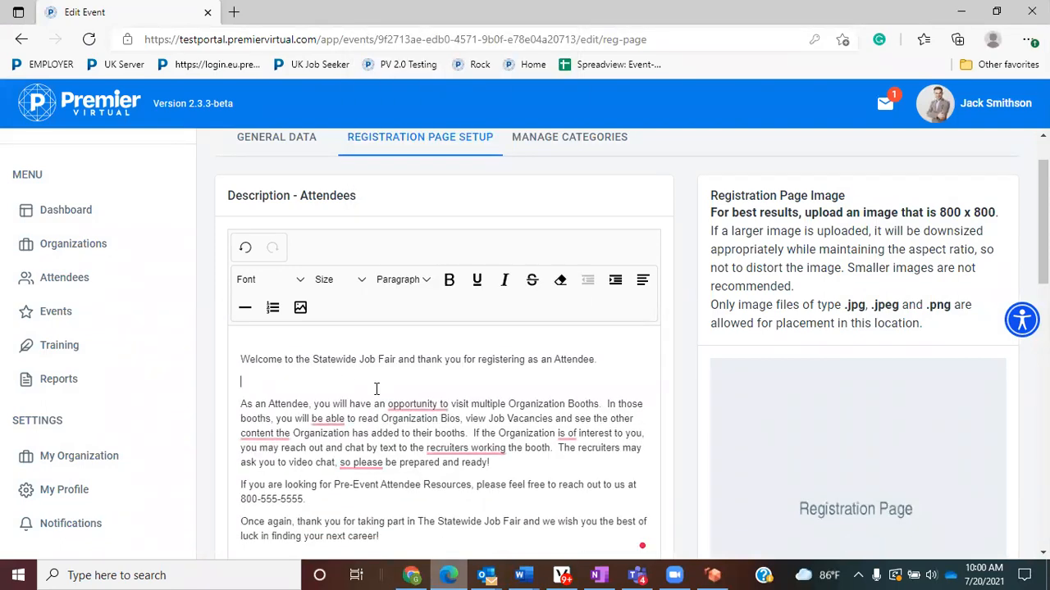
{"action": "scroll", "coordinate": [374, 388], "scroll_direction": "down", "scroll_amount": 1}
{"action": "scroll", "coordinate": [402, 393], "scroll_direction": "down", "scroll_amount": 1}
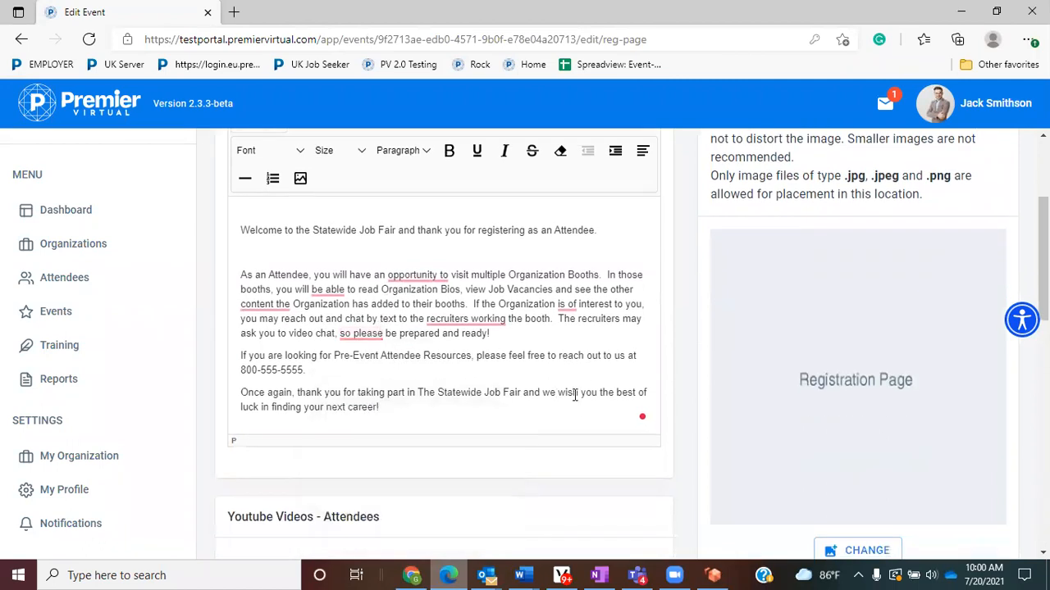
{"action": "scroll", "coordinate": [559, 383], "scroll_direction": "down", "scroll_amount": 4}
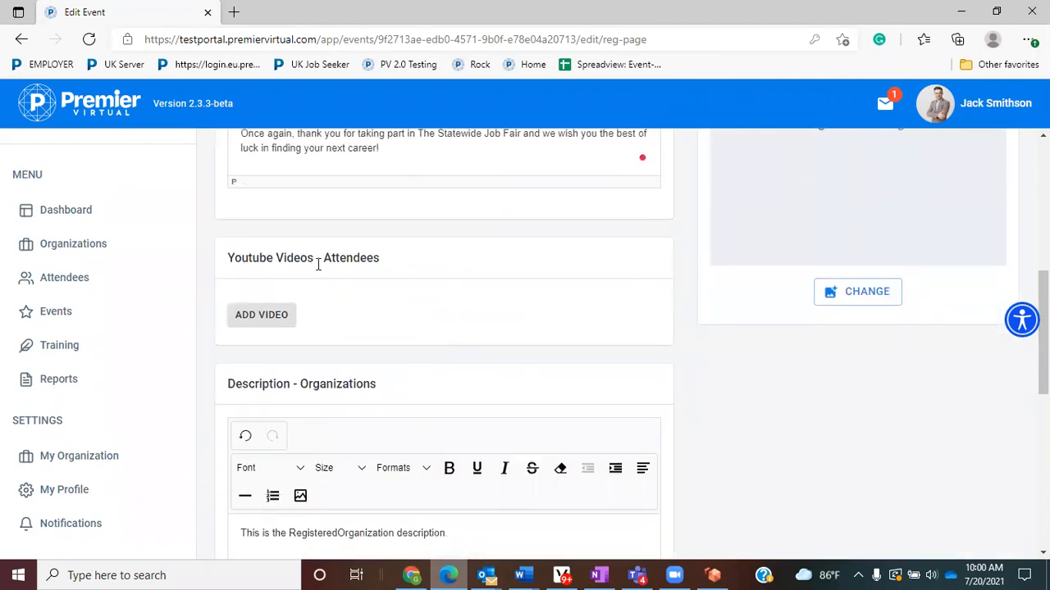
{"action": "left_click_drag", "start_coordinate": [420, 262], "coordinate": [228, 262]}
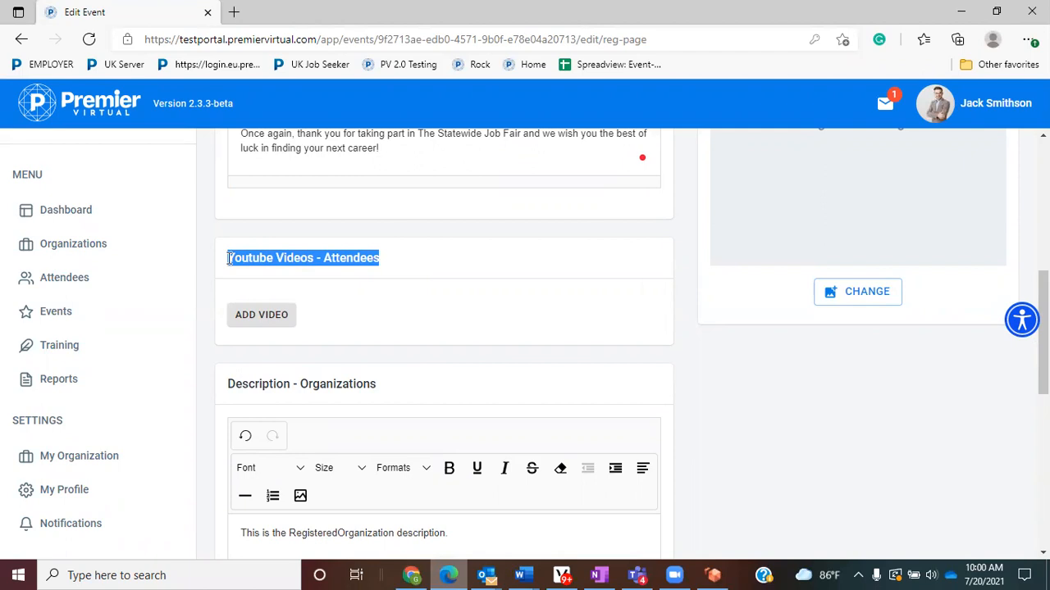
- Add an attendee YouTube video titled 'How to set up your profile'
{"action": "left_click", "coordinate": [264, 318]}
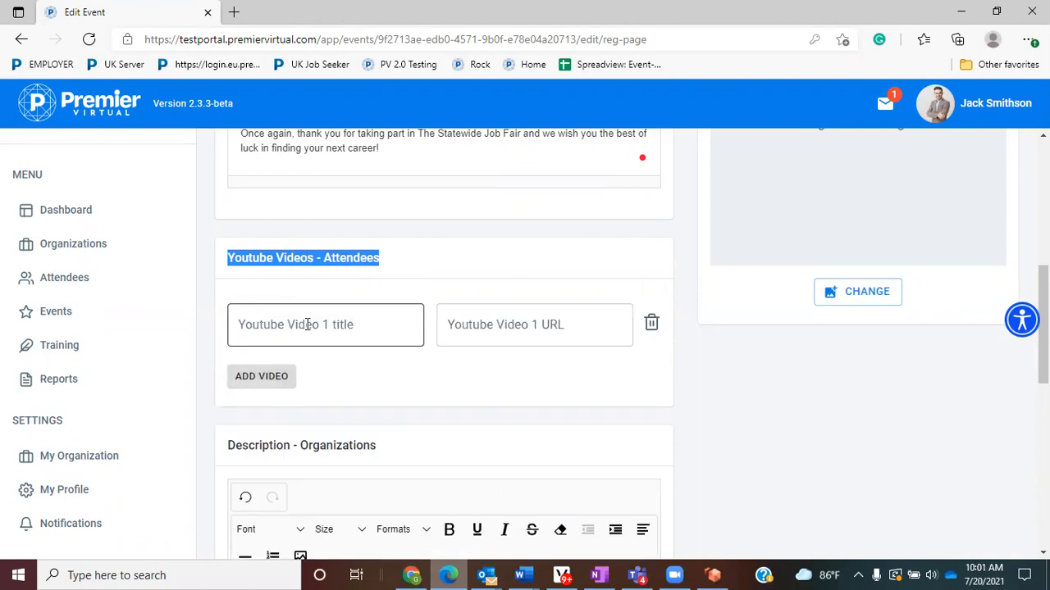
{"action": "left_click", "coordinate": [302, 325]}
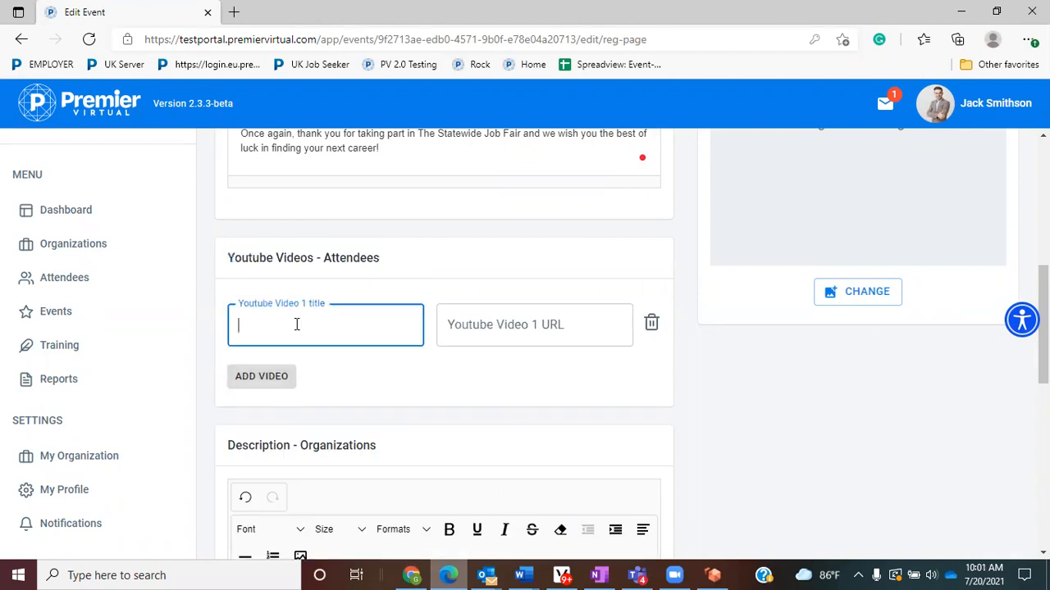
{"action": "type", "text": "How to set up your profile"}
{"action": "key", "text": "Tab"}
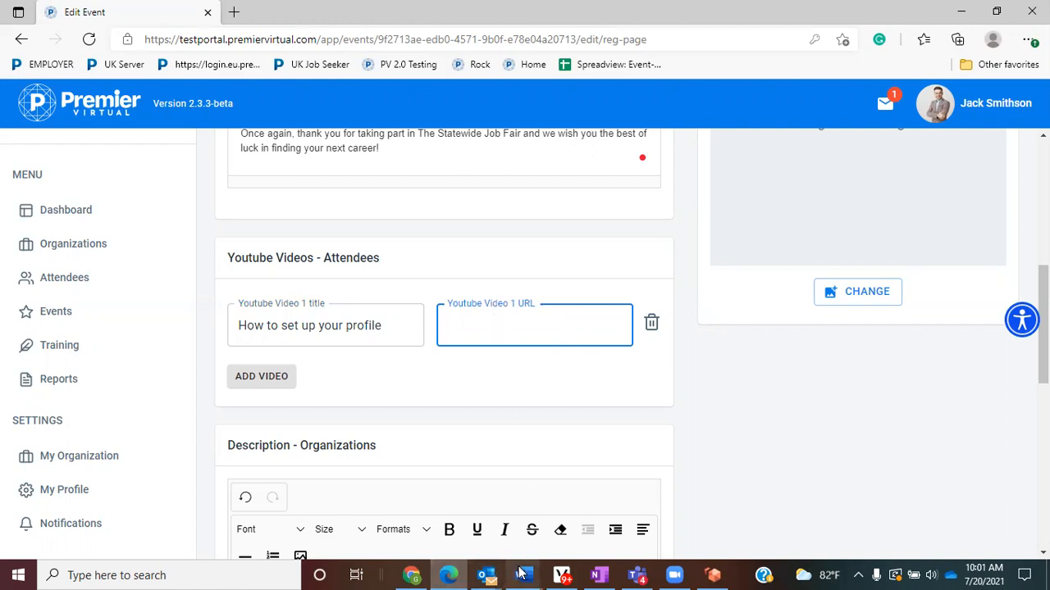
{"action": "mouse_move", "coordinate": [519, 573]}
{"action": "left_click", "coordinate": [476, 527]}
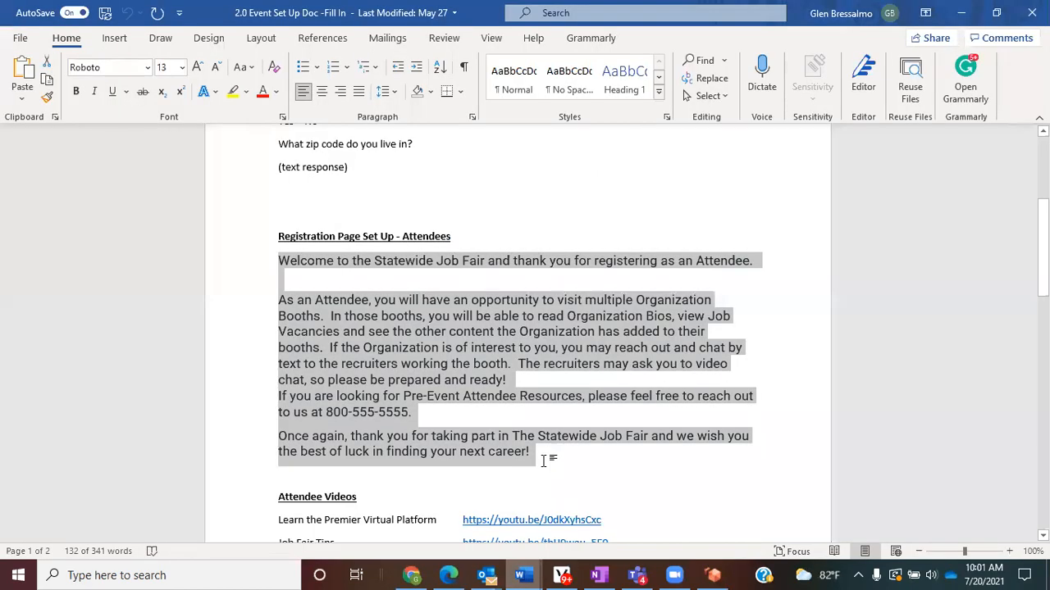
{"action": "left_click_drag", "start_coordinate": [604, 522], "coordinate": [478, 525]}
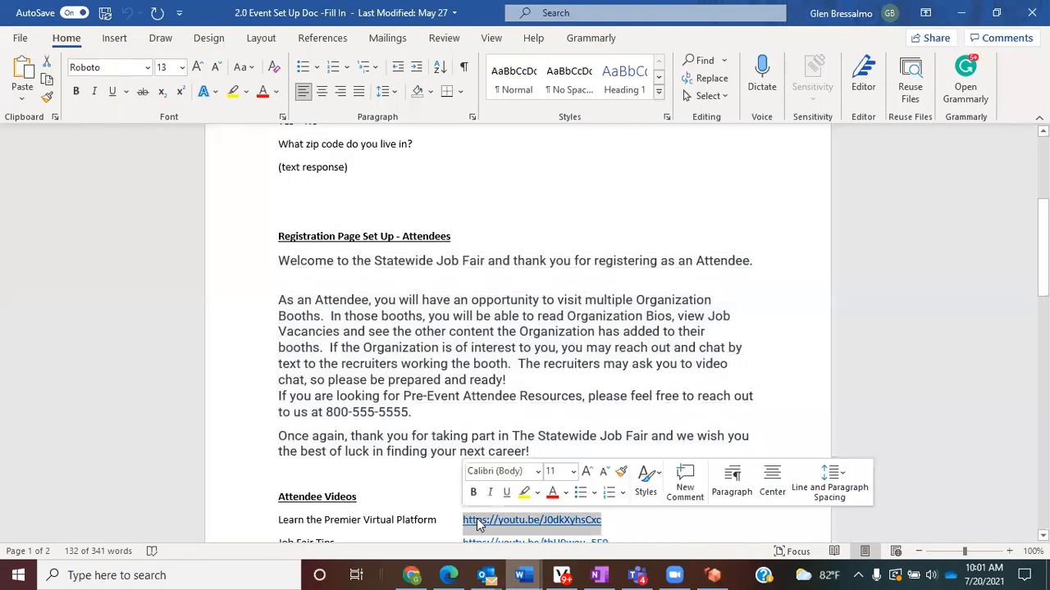
{"action": "right_click", "coordinate": [479, 525]}
{"action": "left_click", "coordinate": [517, 184]}
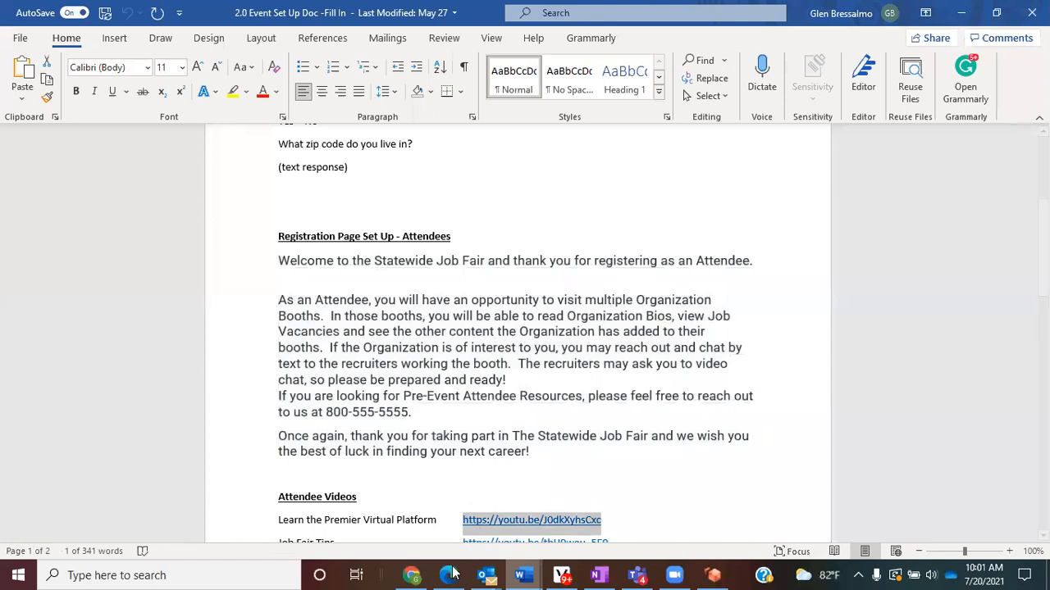
{"action": "left_click", "coordinate": [448, 575]}
{"action": "right_click", "coordinate": [504, 331]}
{"action": "left_click", "coordinate": [557, 344]}
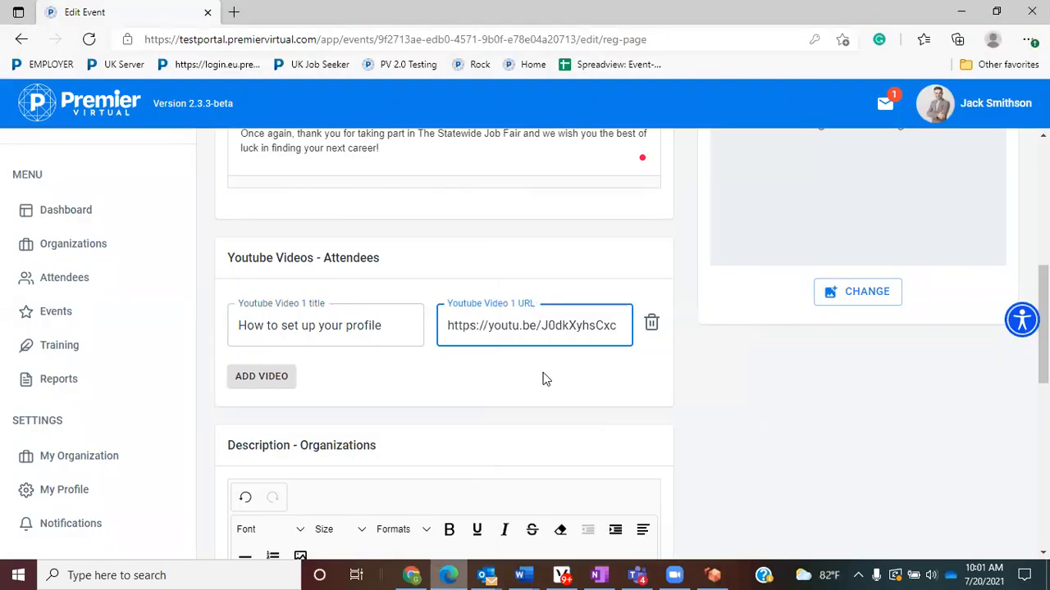
{"action": "scroll", "coordinate": [533, 377], "scroll_direction": "down", "scroll_amount": 3}
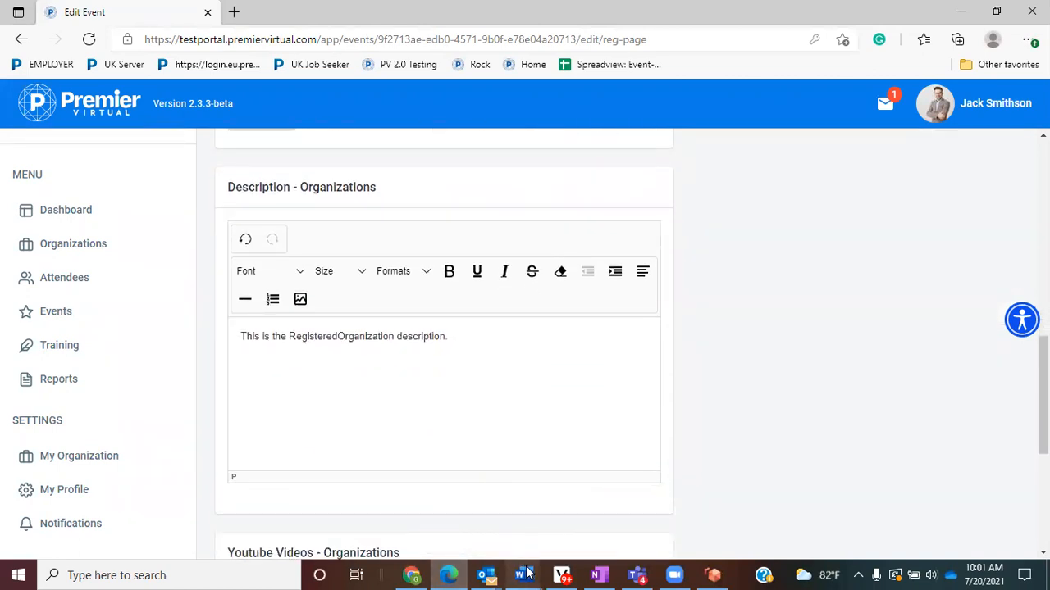
{"action": "mouse_move", "coordinate": [526, 574]}
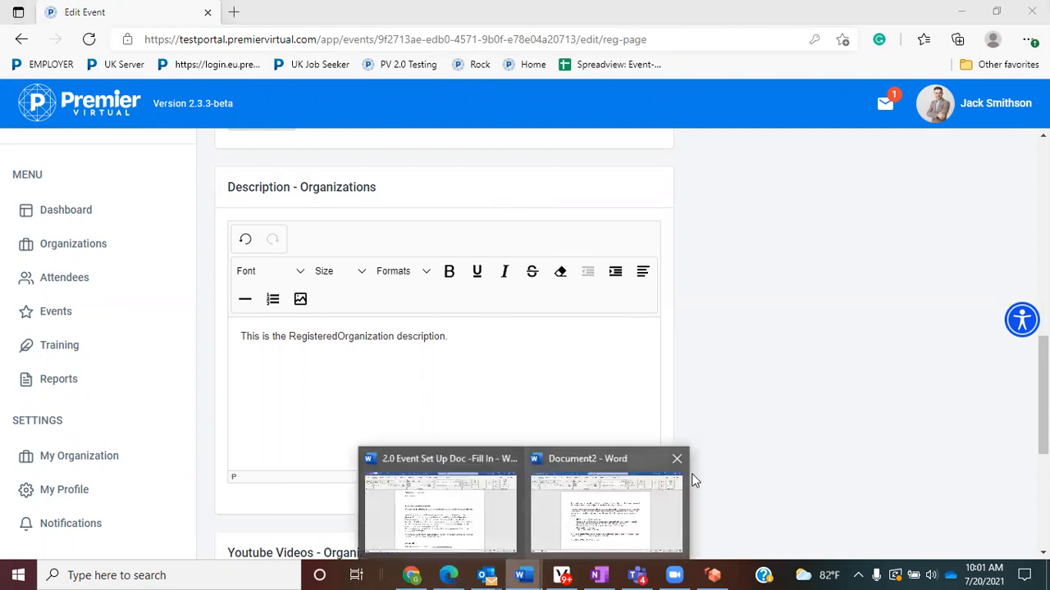
{"action": "left_click", "coordinate": [475, 516]}
- Copy the three Organizations welcome paragraphs from the Word setup document into the Organizations description
{"action": "scroll", "coordinate": [491, 478], "scroll_direction": "down", "scroll_amount": 9}
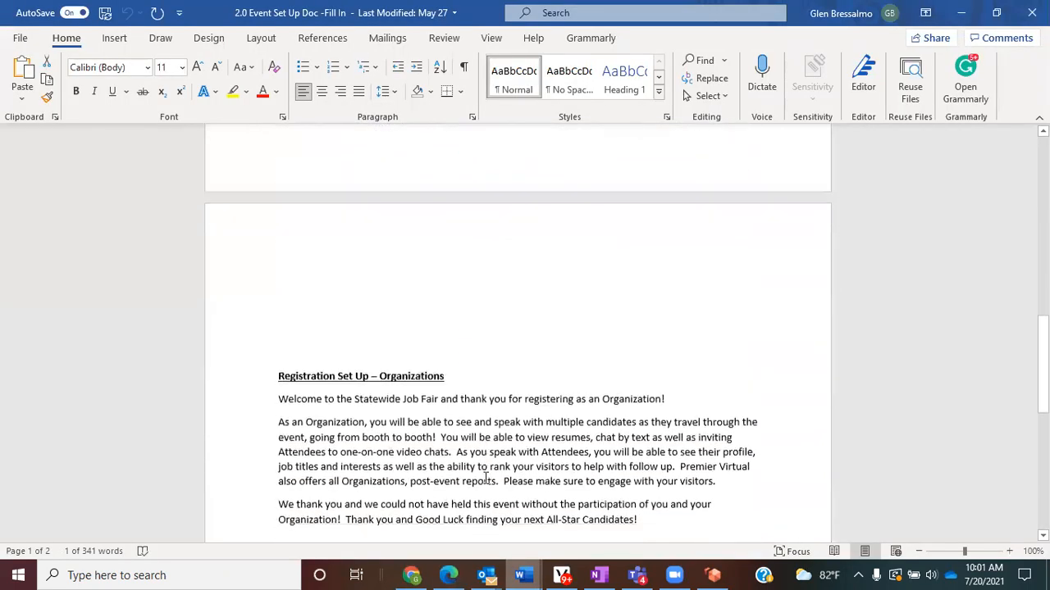
{"action": "left_click_drag", "start_coordinate": [278, 233], "coordinate": [663, 351]}
{"action": "right_click", "coordinate": [591, 325]}
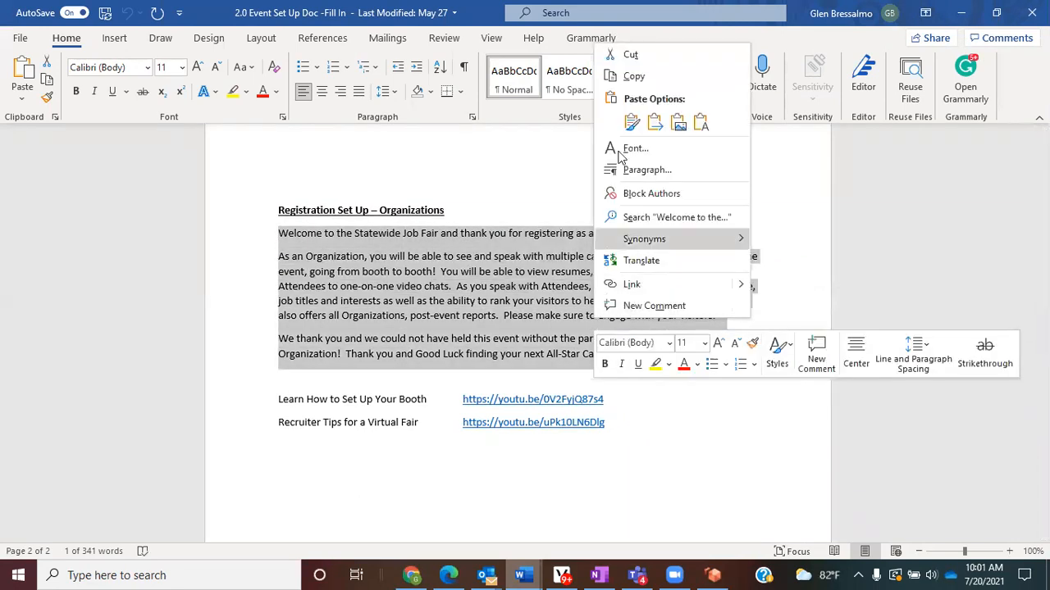
{"action": "left_click", "coordinate": [631, 79]}
{"action": "left_click", "coordinate": [459, 571]}
{"action": "left_click", "coordinate": [381, 367]}
{"action": "right_click", "coordinate": [382, 364]}
{"action": "left_click", "coordinate": [420, 147]}
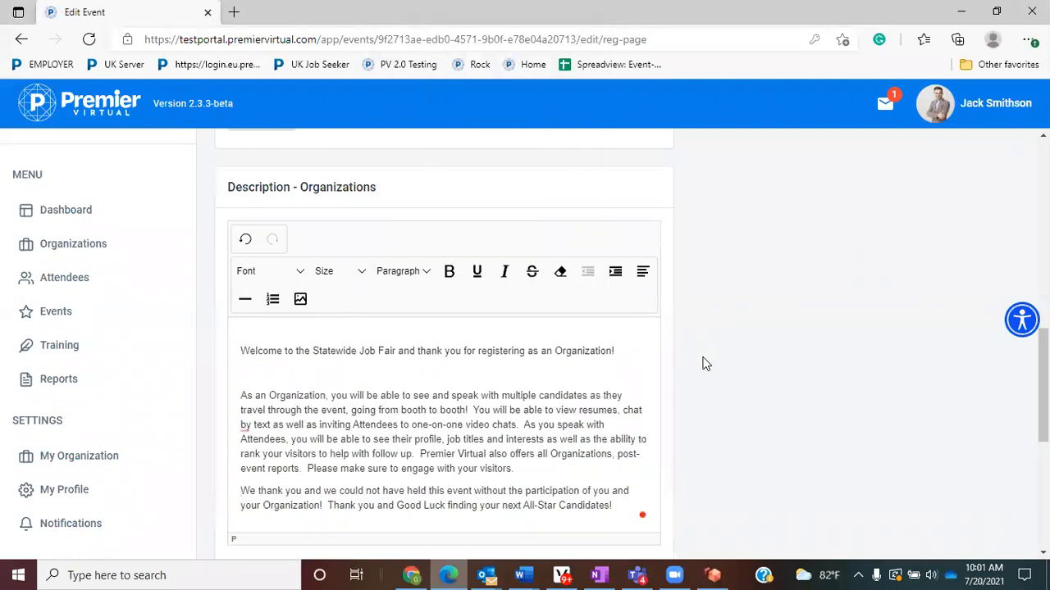
- Add an Organizations YouTube video titled 'How to set up your booth'
{"action": "scroll", "coordinate": [709, 366], "scroll_direction": "down", "scroll_amount": 3}
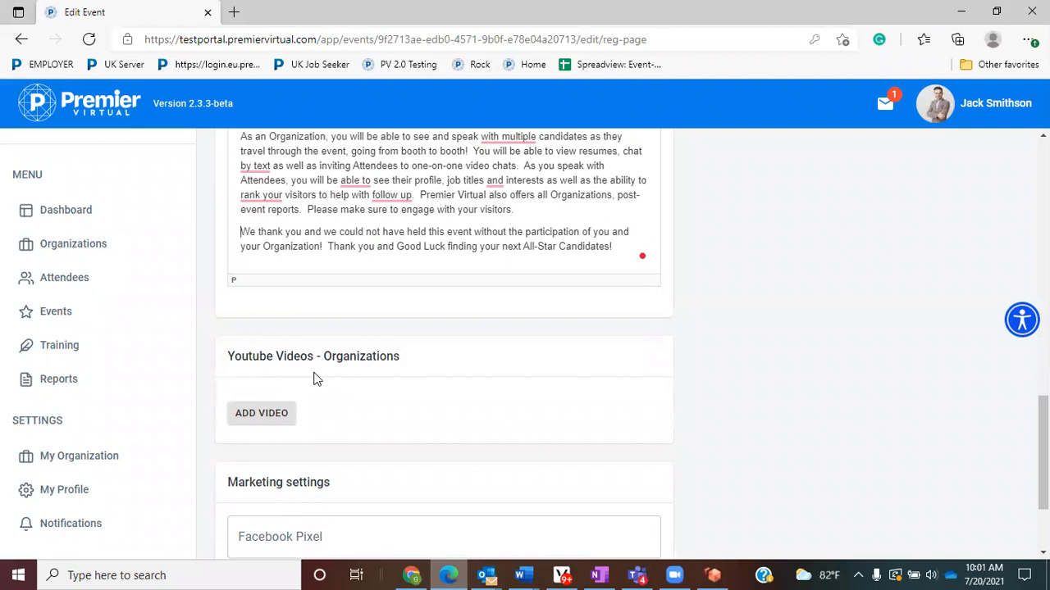
{"action": "left_click", "coordinate": [274, 414]}
{"action": "left_click", "coordinate": [304, 425]}
{"action": "type", "text": "How to set up your "}
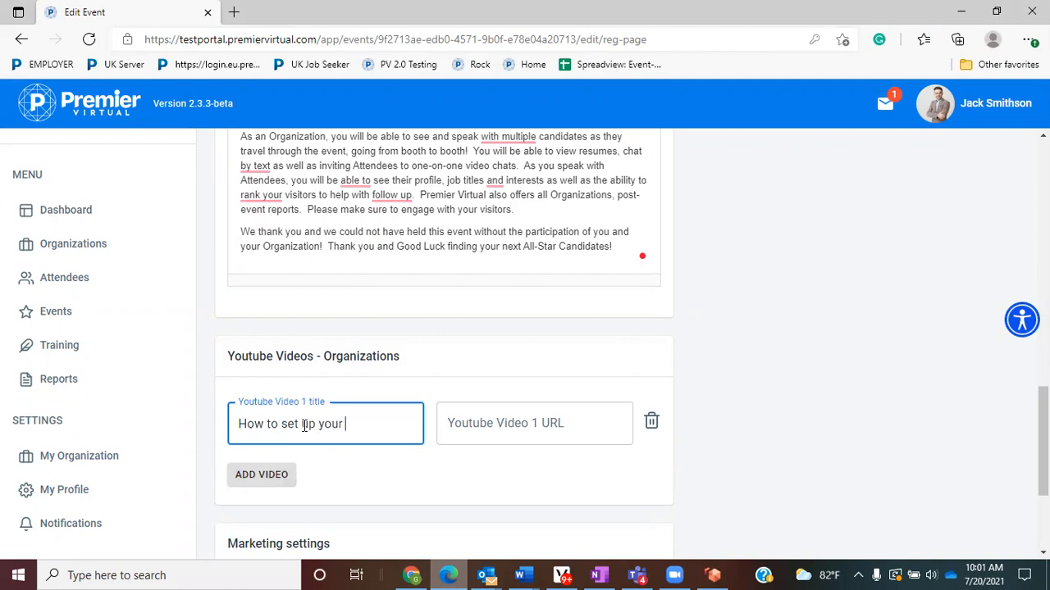
{"action": "type", "text": "booth"}
{"action": "mouse_move", "coordinate": [520, 575]}
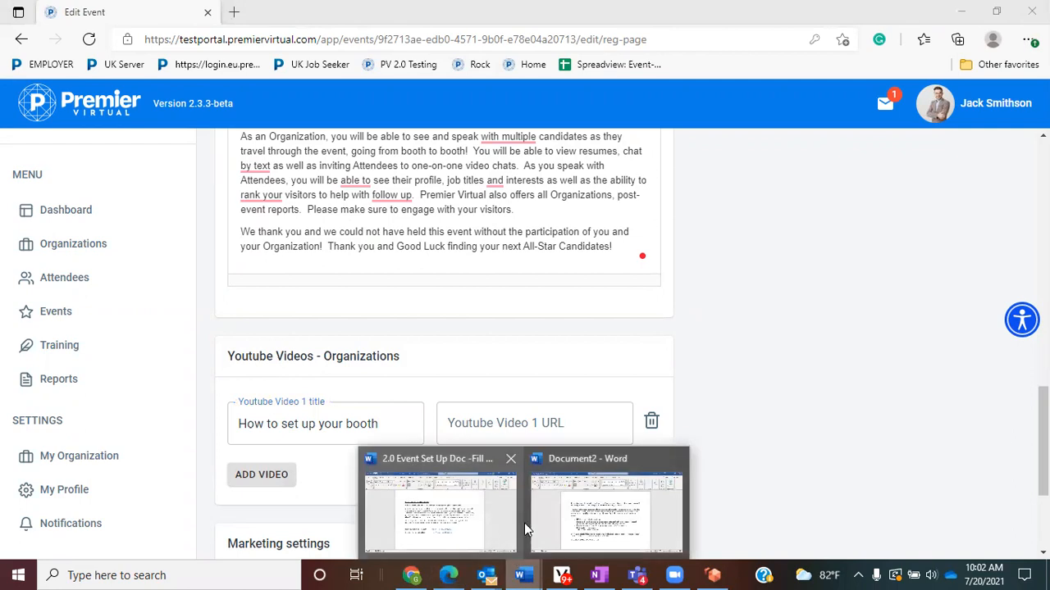
{"action": "left_click", "coordinate": [466, 525]}
{"action": "scroll", "coordinate": [497, 501], "scroll_direction": "down", "scroll_amount": 2}
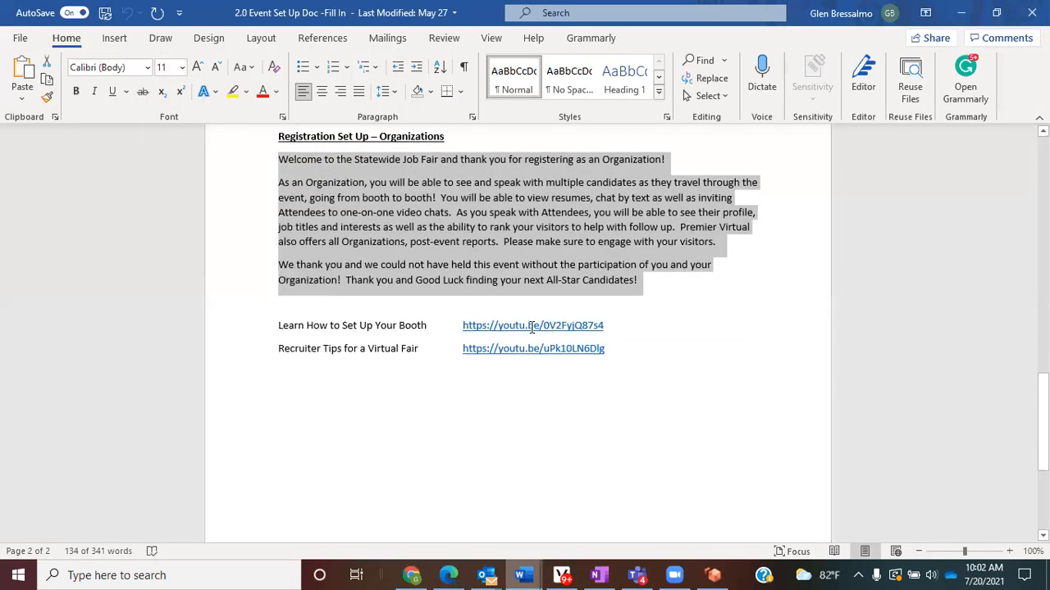
{"action": "left_click_drag", "start_coordinate": [531, 326], "coordinate": [451, 321]}
{"action": "right_click", "coordinate": [523, 329]}
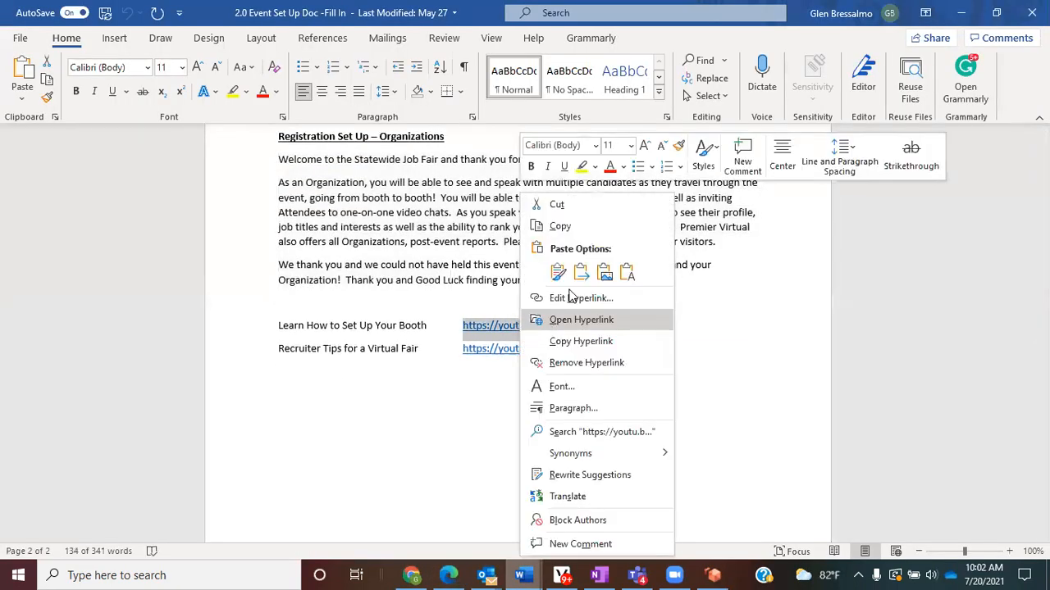
{"action": "left_click", "coordinate": [561, 225]}
{"action": "left_click", "coordinate": [448, 575]}
{"action": "right_click", "coordinate": [532, 421]}
{"action": "left_click", "coordinate": [647, 223]}
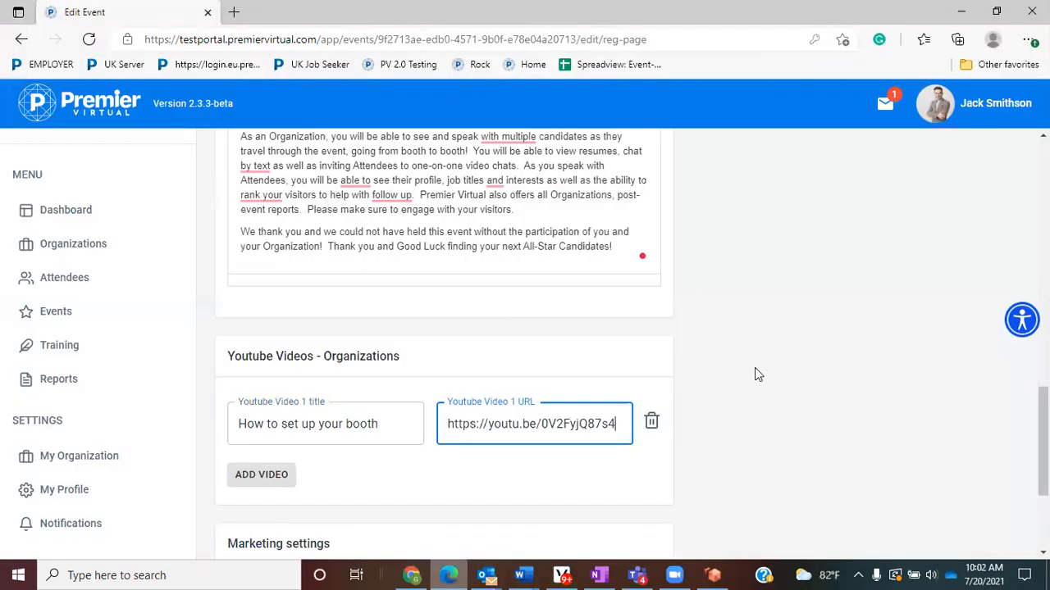
- Review the Registration Page Image guidance (800 x 800 recommended), then start replacing the image
{"action": "scroll", "coordinate": [779, 447], "scroll_direction": "up", "scroll_amount": 15}
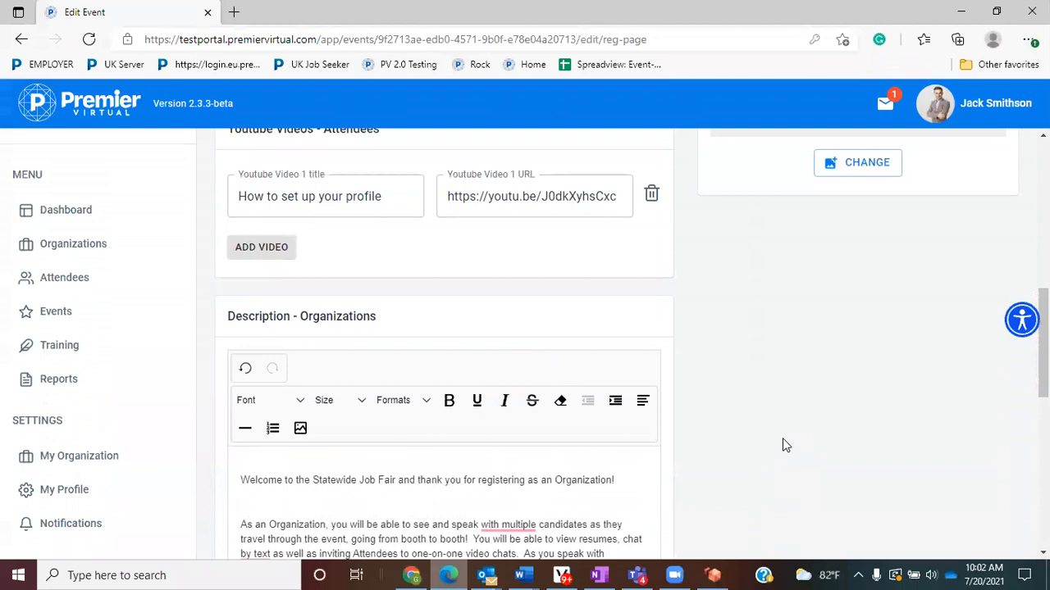
{"action": "scroll", "coordinate": [784, 443], "scroll_direction": "up", "scroll_amount": 3}
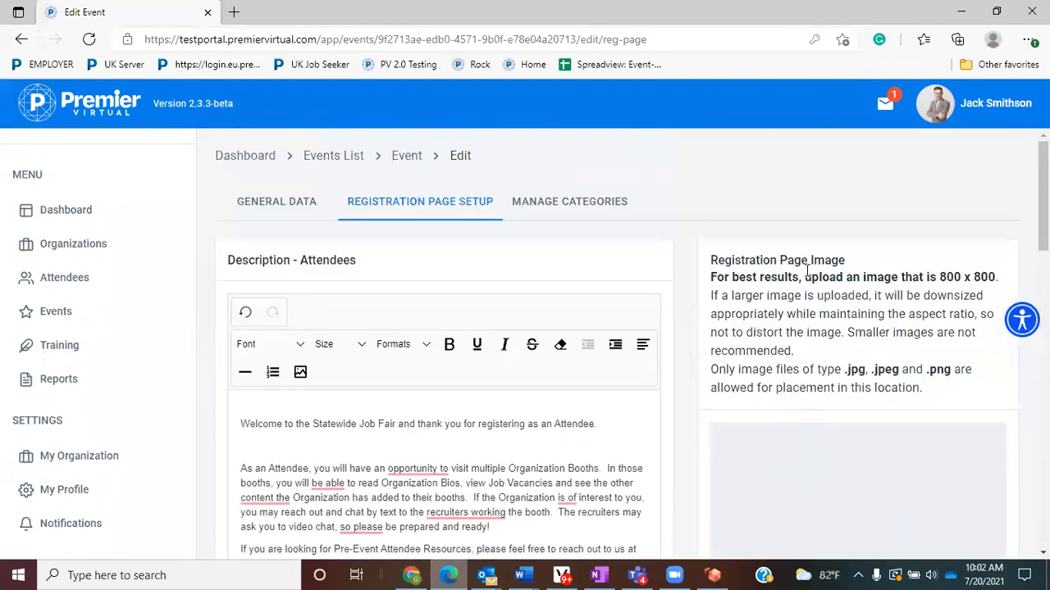
{"action": "left_click_drag", "start_coordinate": [845, 260], "coordinate": [710, 271]}
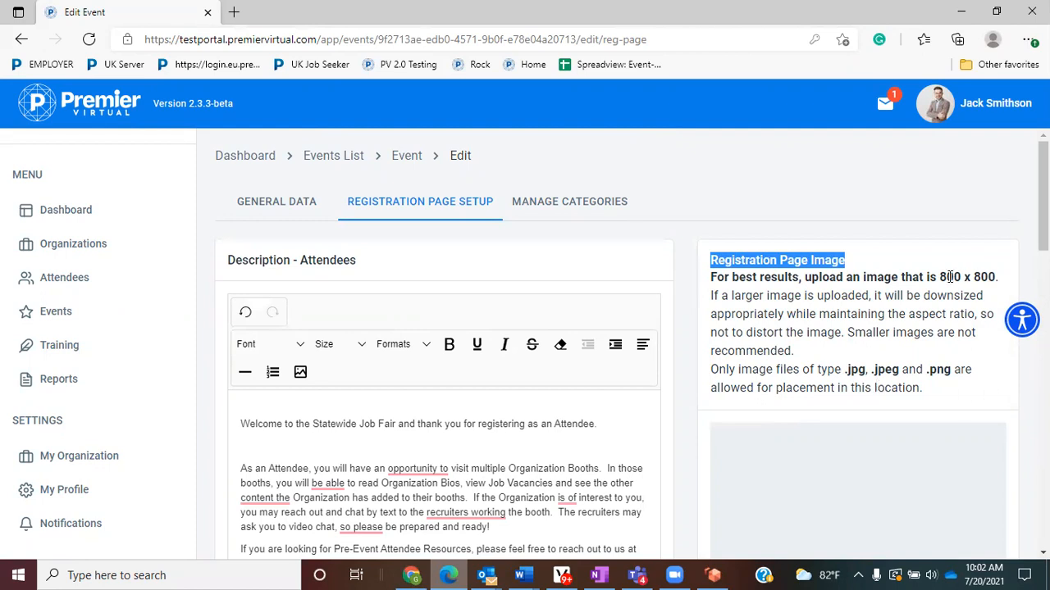
{"action": "left_click_drag", "start_coordinate": [939, 278], "coordinate": [997, 274]}
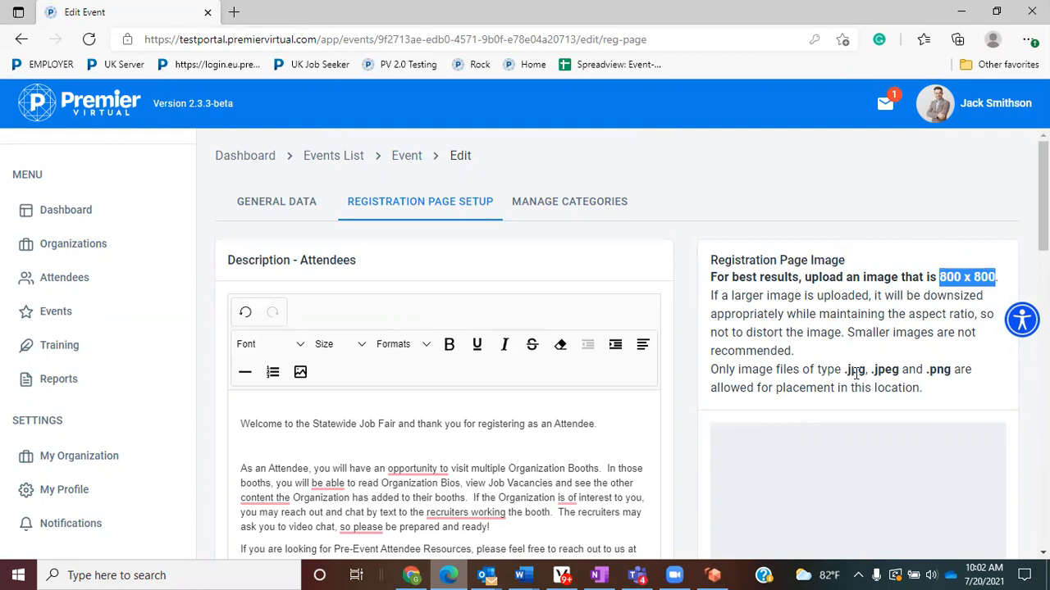
{"action": "scroll", "coordinate": [854, 373], "scroll_direction": "down", "scroll_amount": 5}
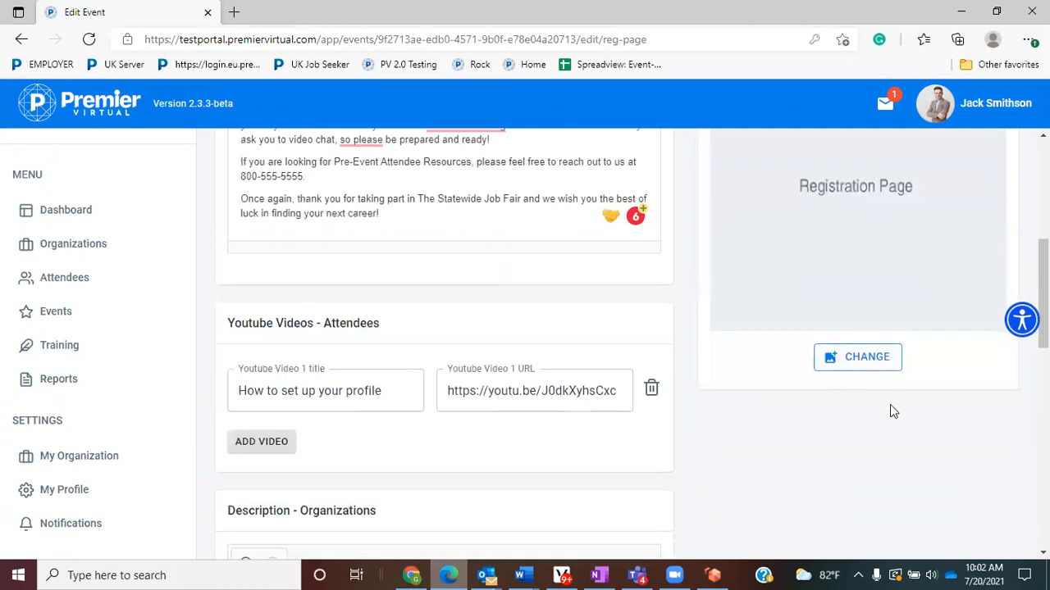
{"action": "left_click", "coordinate": [870, 363]}
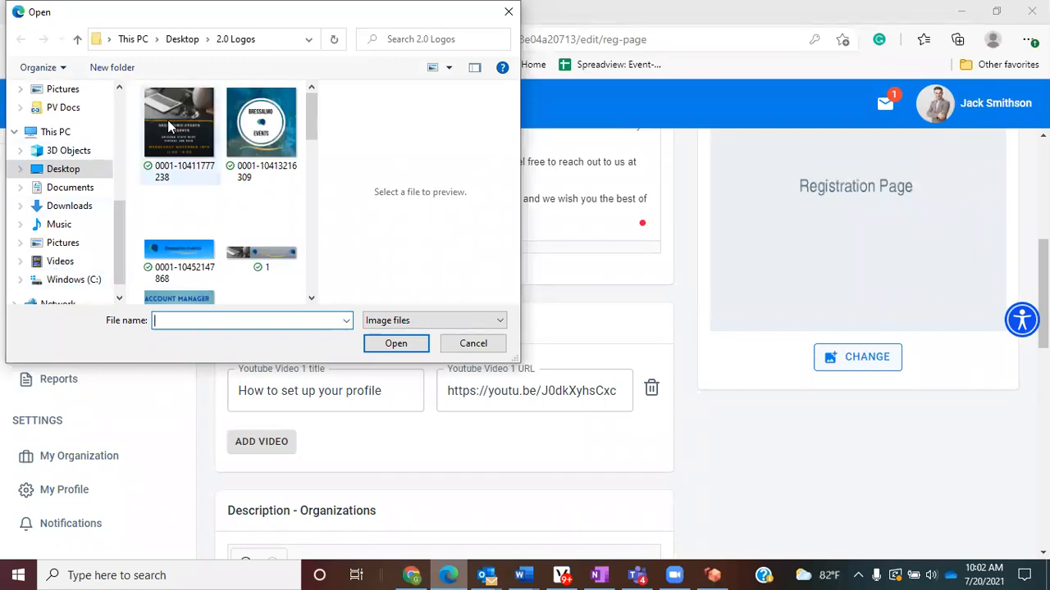
{"action": "scroll", "coordinate": [168, 128], "scroll_direction": "down", "scroll_amount": 3}
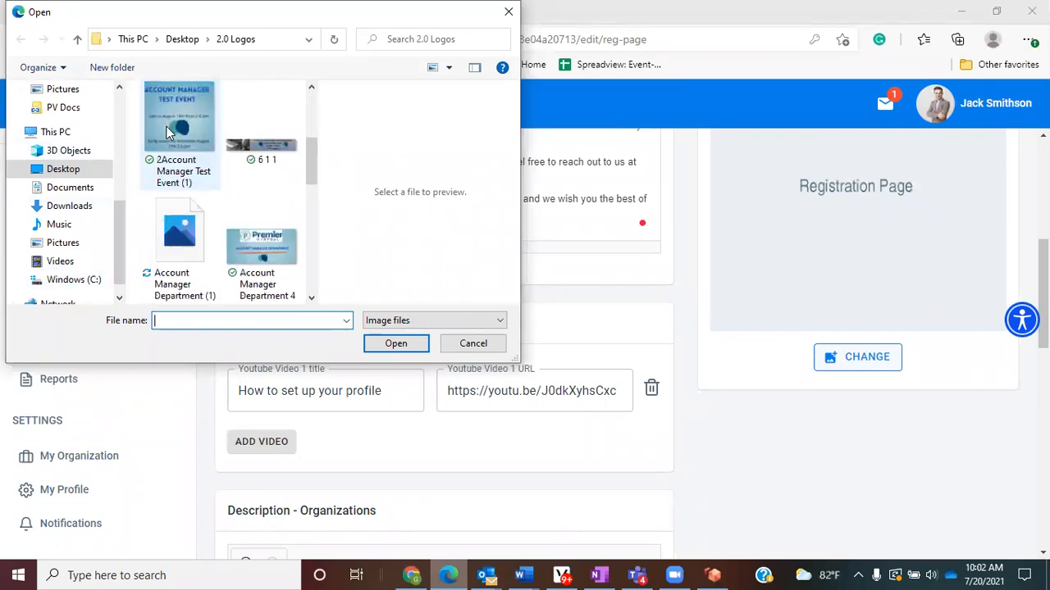
{"action": "scroll", "coordinate": [168, 132], "scroll_direction": "up", "scroll_amount": 3}
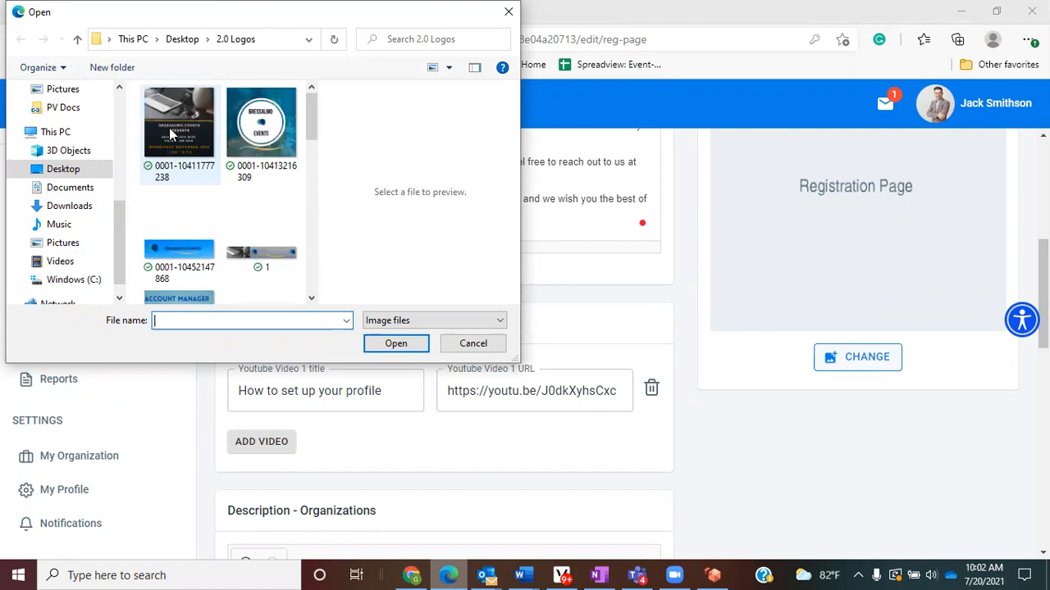
{"action": "left_click", "coordinate": [171, 134]}
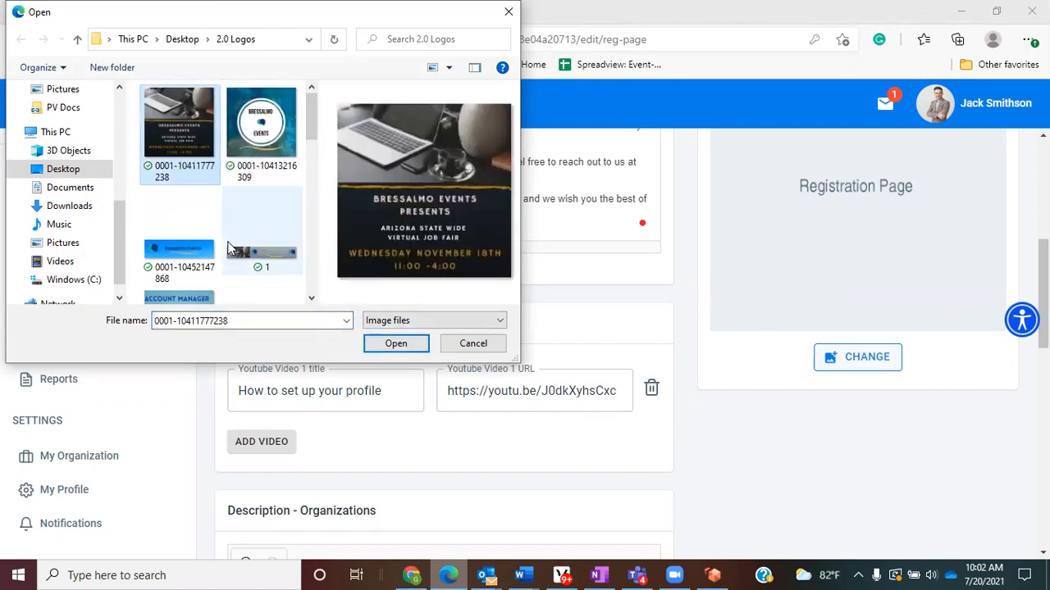
{"action": "scroll", "coordinate": [229, 246], "scroll_direction": "down", "scroll_amount": 3}
{"action": "scroll", "coordinate": [227, 241], "scroll_direction": "down", "scroll_amount": 3}
{"action": "scroll", "coordinate": [257, 238], "scroll_direction": "up", "scroll_amount": 1}
{"action": "left_click", "coordinate": [279, 252]}
{"action": "left_click", "coordinate": [388, 342]}
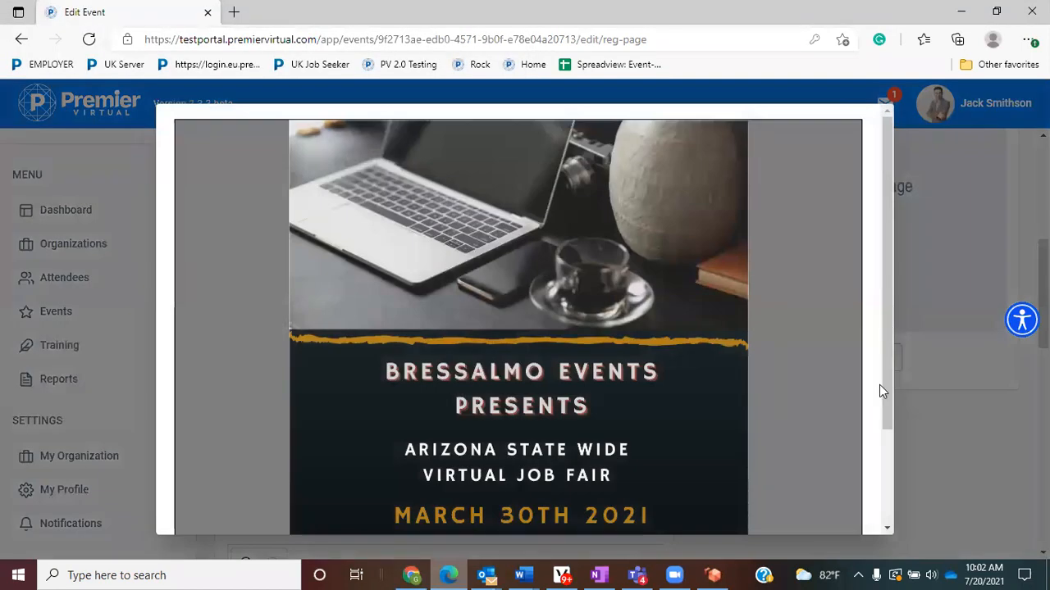
- Zoom the flyer out slightly, give it a dark gold #8C6802 background, and apply it
{"action": "scroll", "coordinate": [878, 390], "scroll_direction": "down", "scroll_amount": 2}
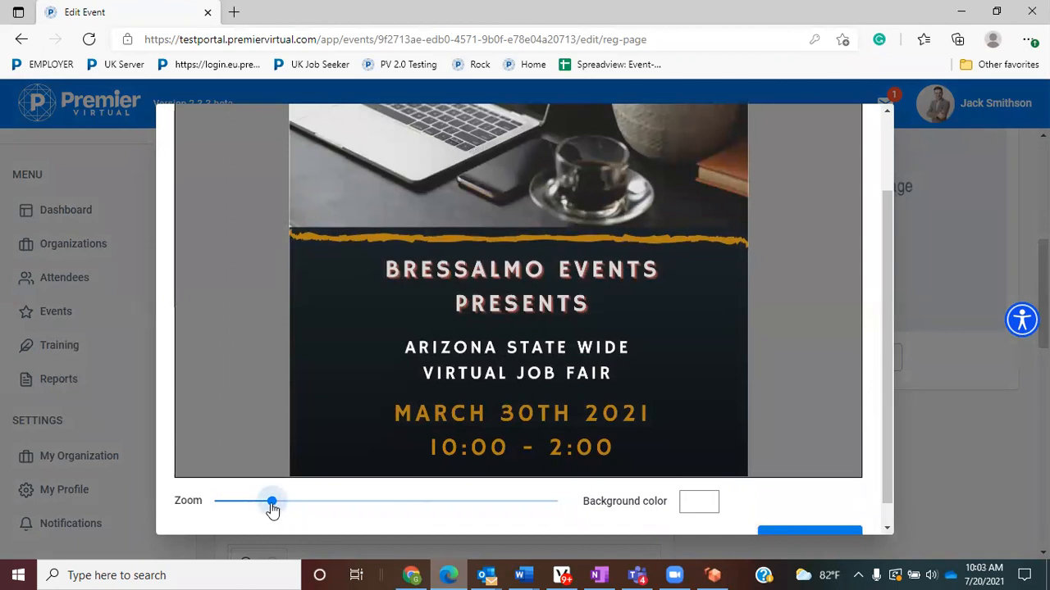
{"action": "left_click_drag", "start_coordinate": [272, 508], "coordinate": [265, 508]}
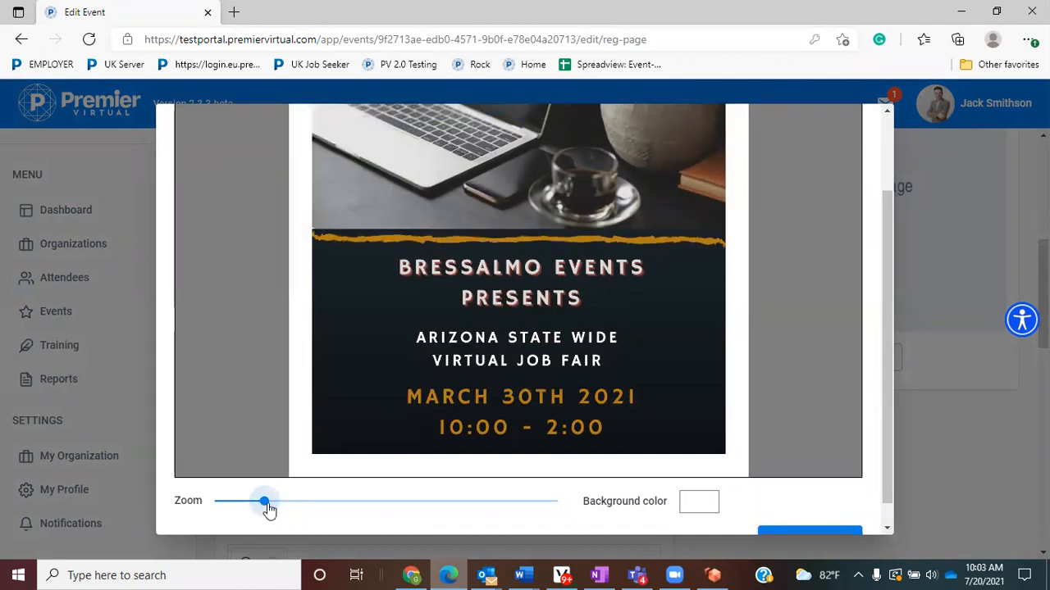
{"action": "left_click", "coordinate": [699, 510]}
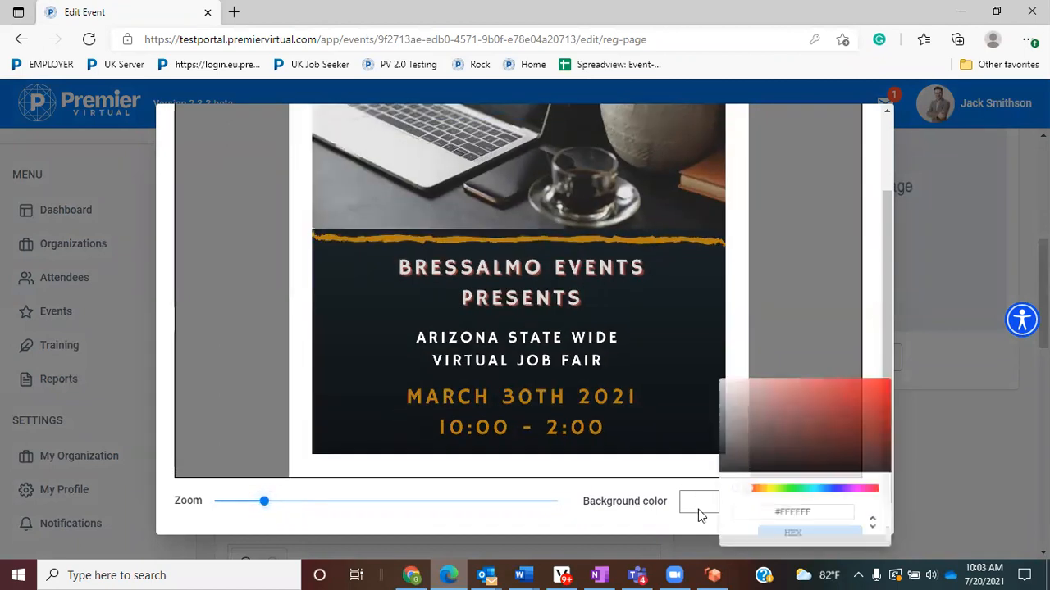
{"action": "left_click", "coordinate": [767, 490]}
{"action": "left_click", "coordinate": [889, 400]}
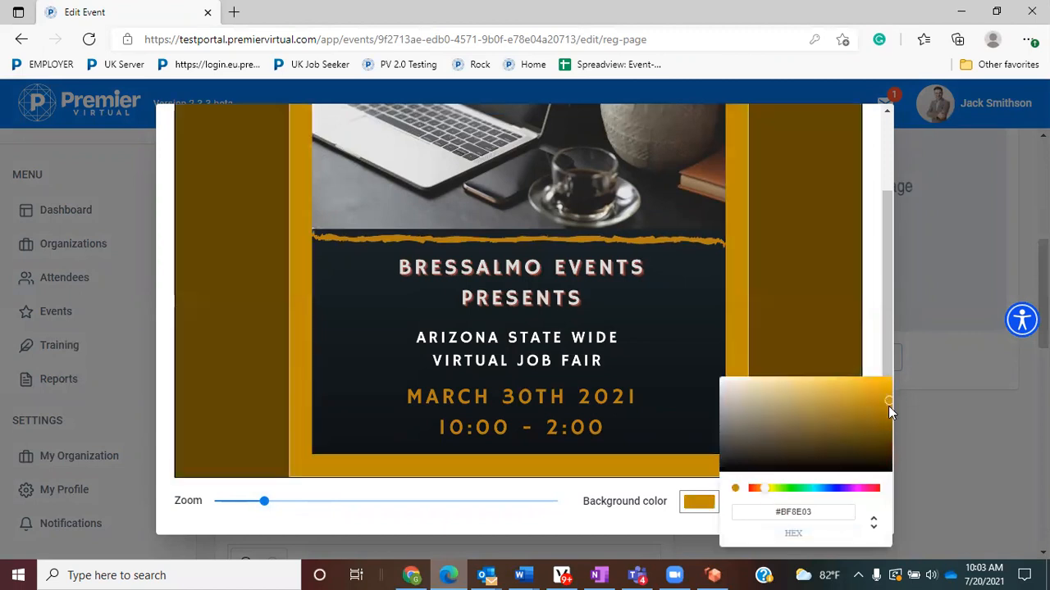
{"action": "left_click", "coordinate": [888, 420]}
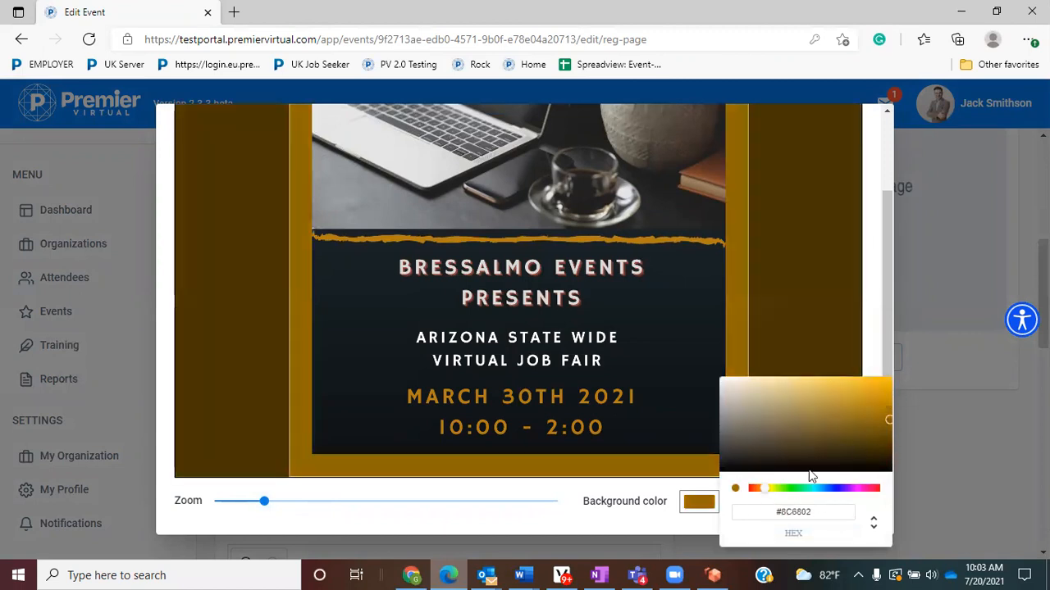
{"action": "left_click", "coordinate": [598, 527]}
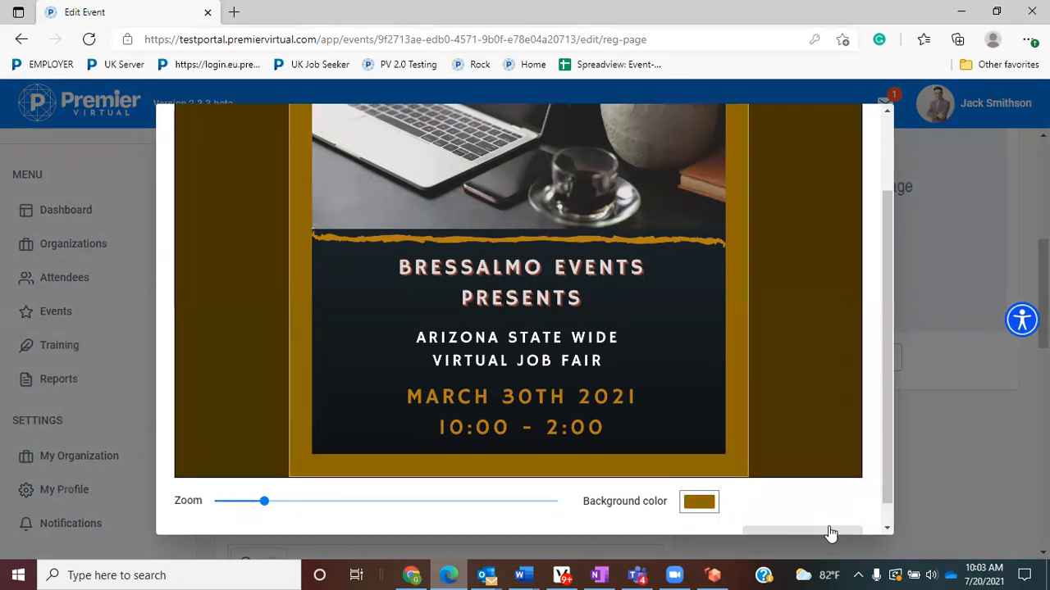
{"action": "left_click", "coordinate": [828, 526]}
{"action": "scroll", "coordinate": [865, 394], "scroll_direction": "up", "scroll_amount": 3}
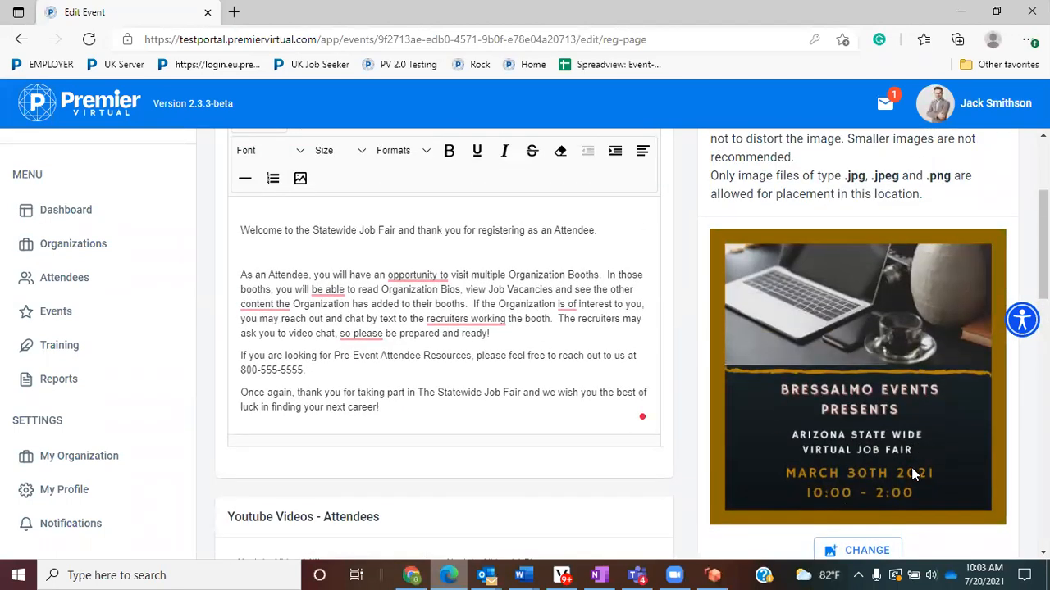
- Review the registration page down to the Marketing settings and save the changes
{"action": "scroll", "coordinate": [744, 438], "scroll_direction": "up", "scroll_amount": 2}
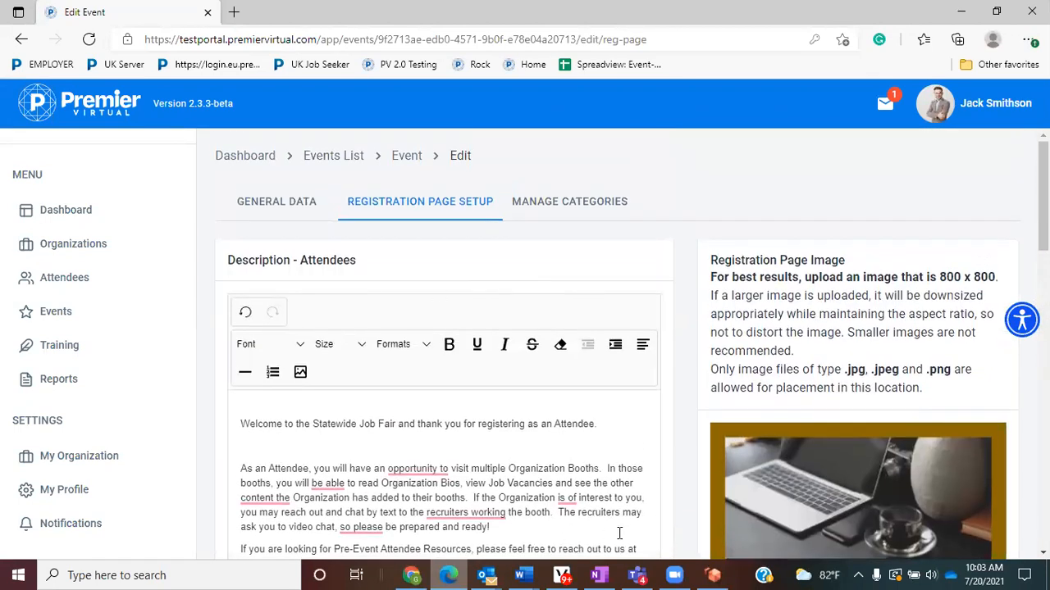
{"action": "scroll", "coordinate": [619, 516], "scroll_direction": "down", "scroll_amount": 3}
{"action": "scroll", "coordinate": [534, 462], "scroll_direction": "down", "scroll_amount": 2}
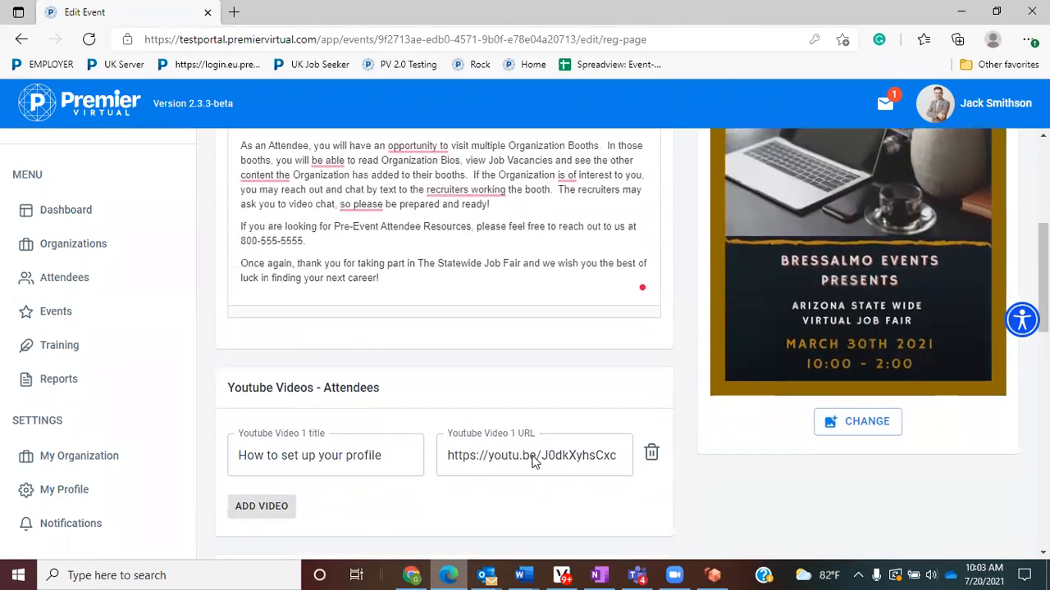
{"action": "scroll", "coordinate": [531, 462], "scroll_direction": "down", "scroll_amount": 5}
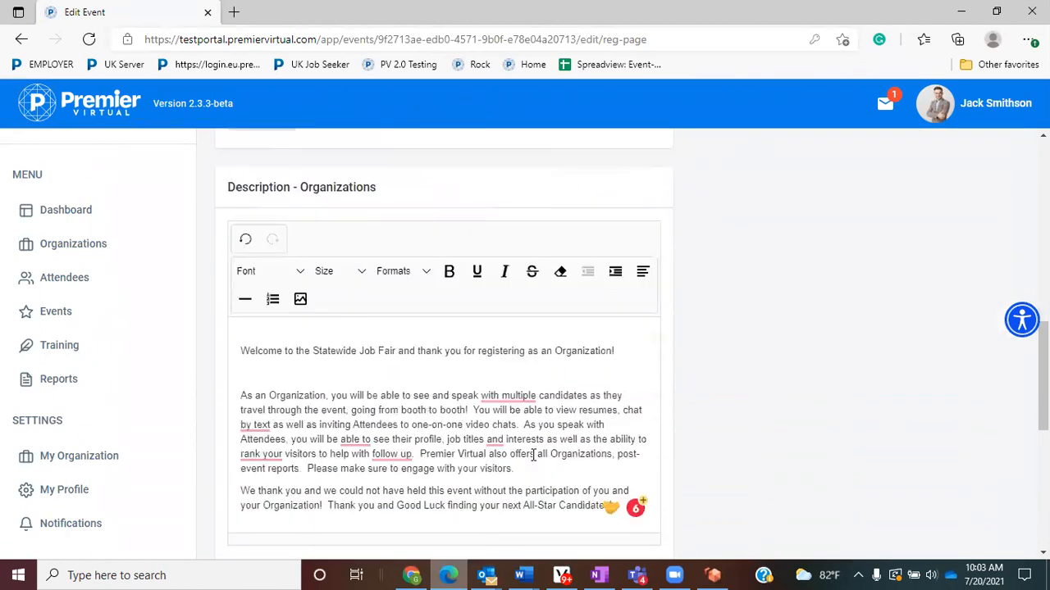
{"action": "scroll", "coordinate": [533, 455], "scroll_direction": "down", "scroll_amount": 5}
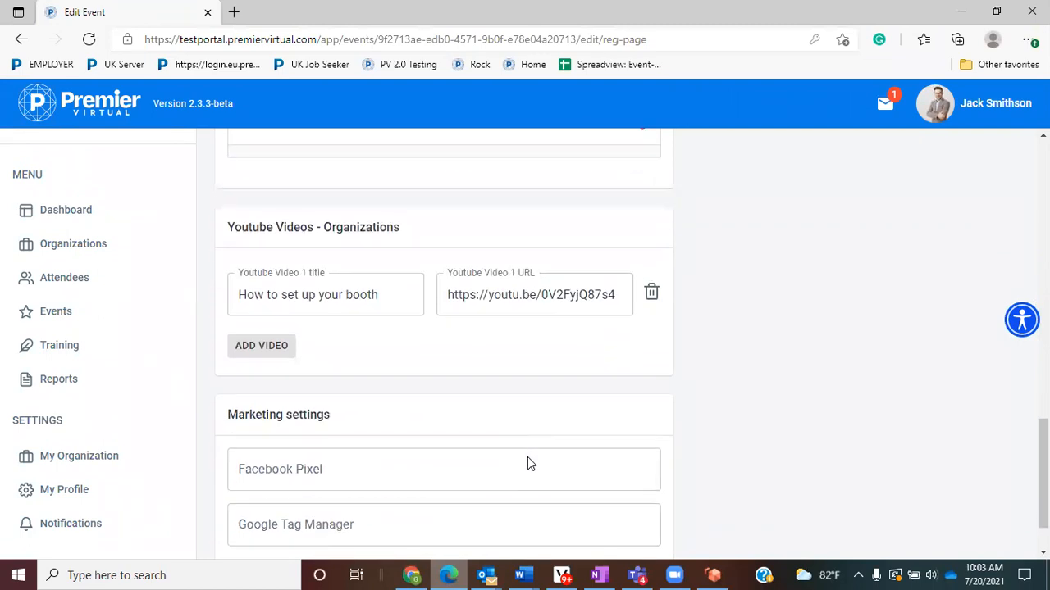
{"action": "left_click_drag", "start_coordinate": [328, 354], "coordinate": [228, 351]}
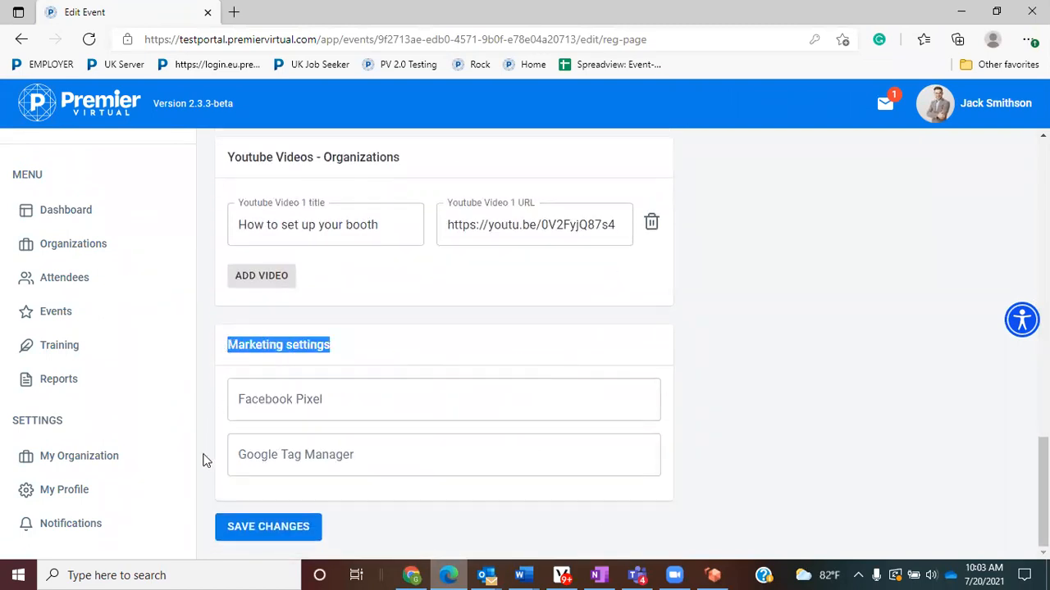
{"action": "left_click", "coordinate": [249, 529]}
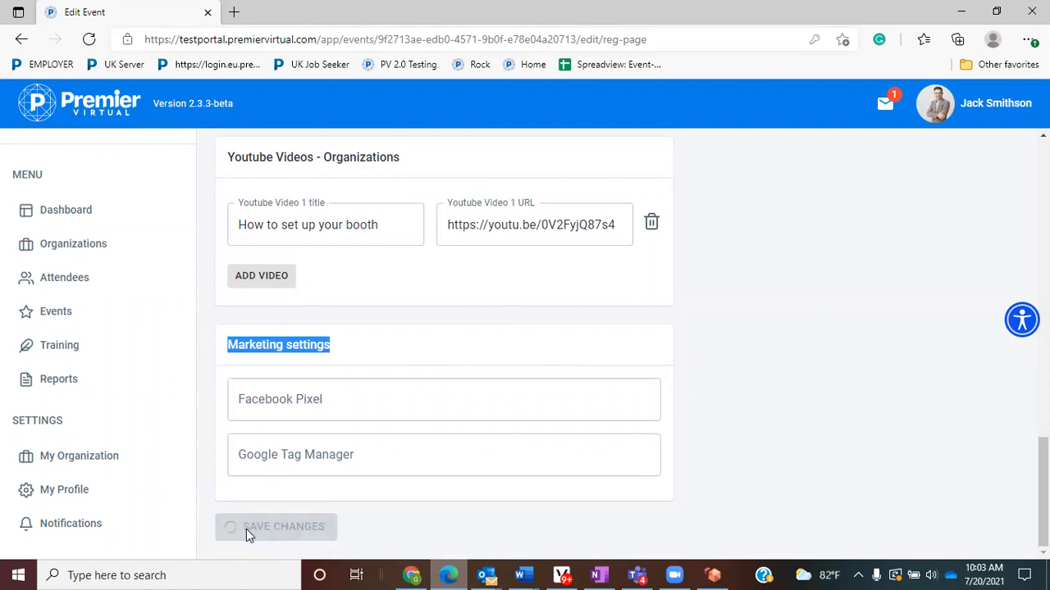
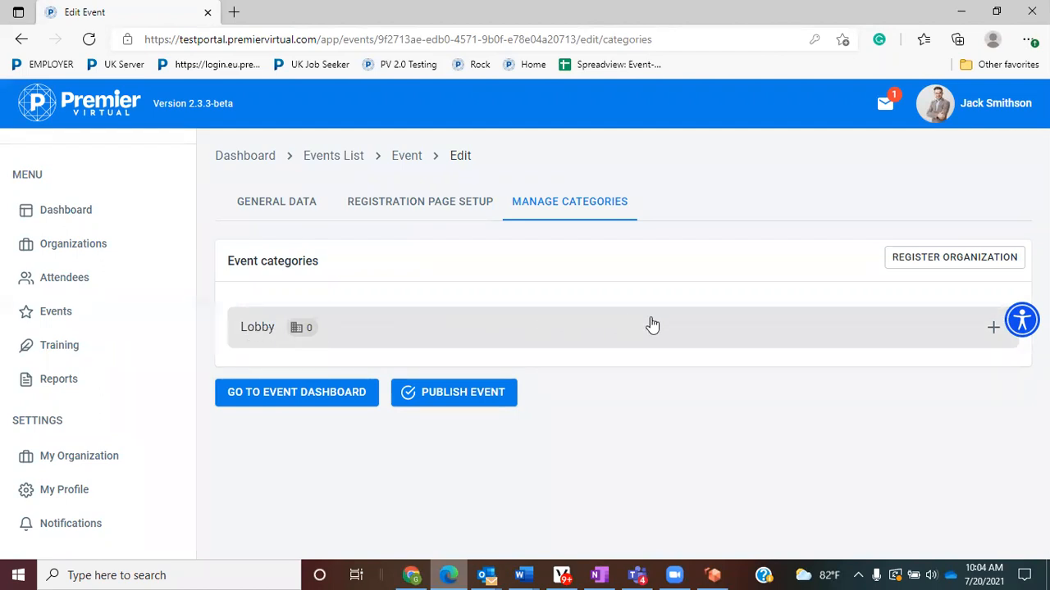
- Add a 'Northern Arizona' sub-category under Lobby
{"action": "left_click", "coordinate": [992, 329]}
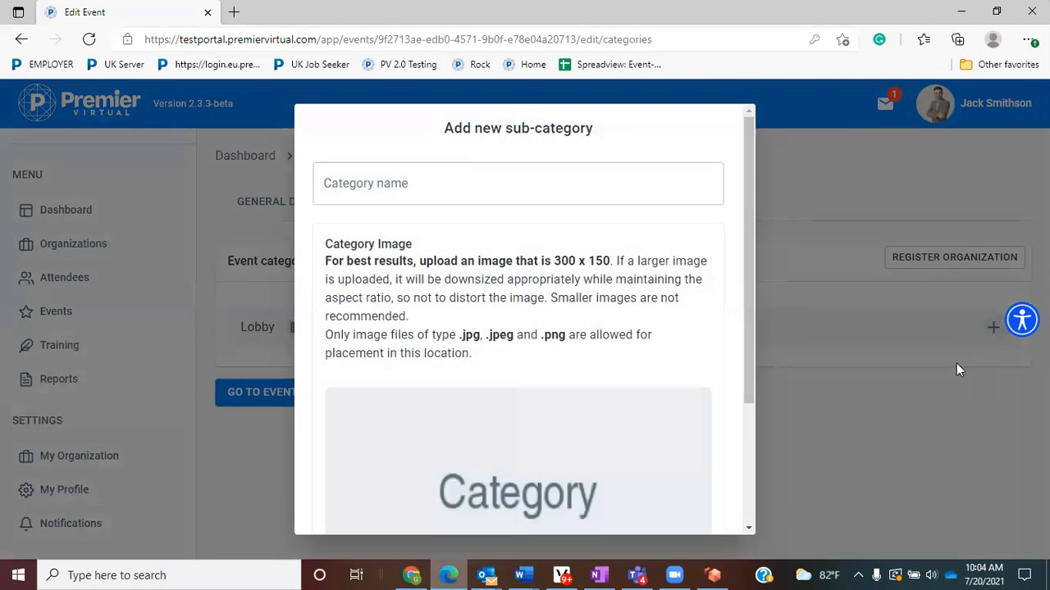
{"action": "left_click", "coordinate": [497, 179]}
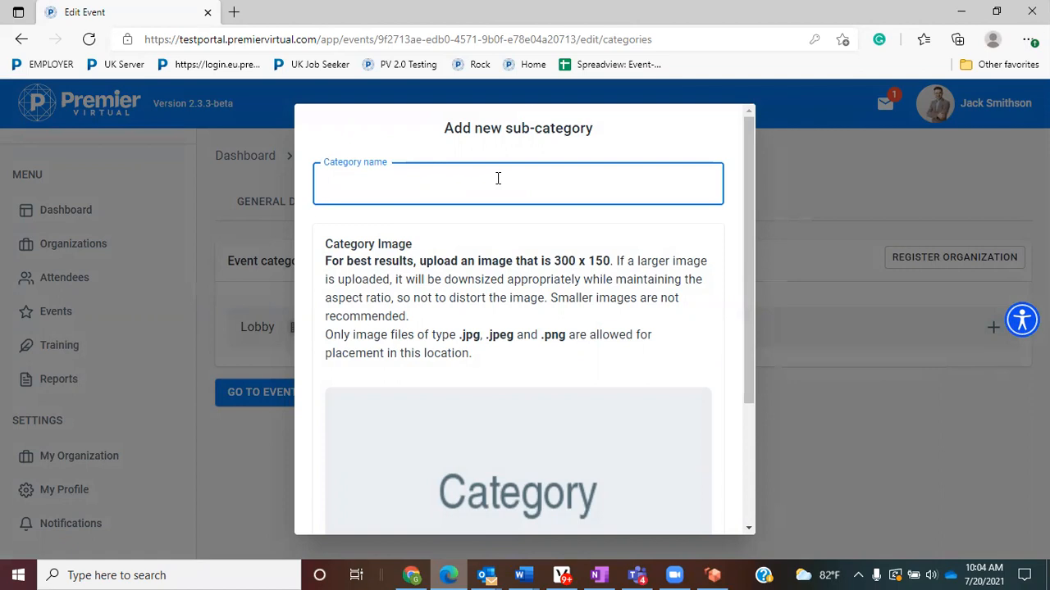
{"action": "type", "text": "Northern Arizona"}
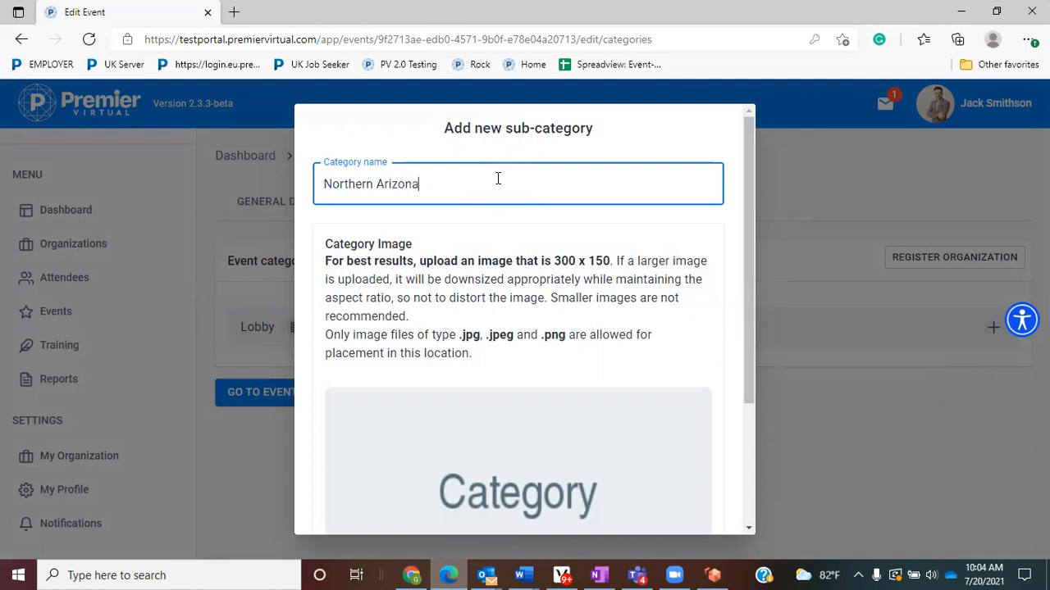
{"action": "left_click_drag", "start_coordinate": [553, 261], "coordinate": [616, 261]}
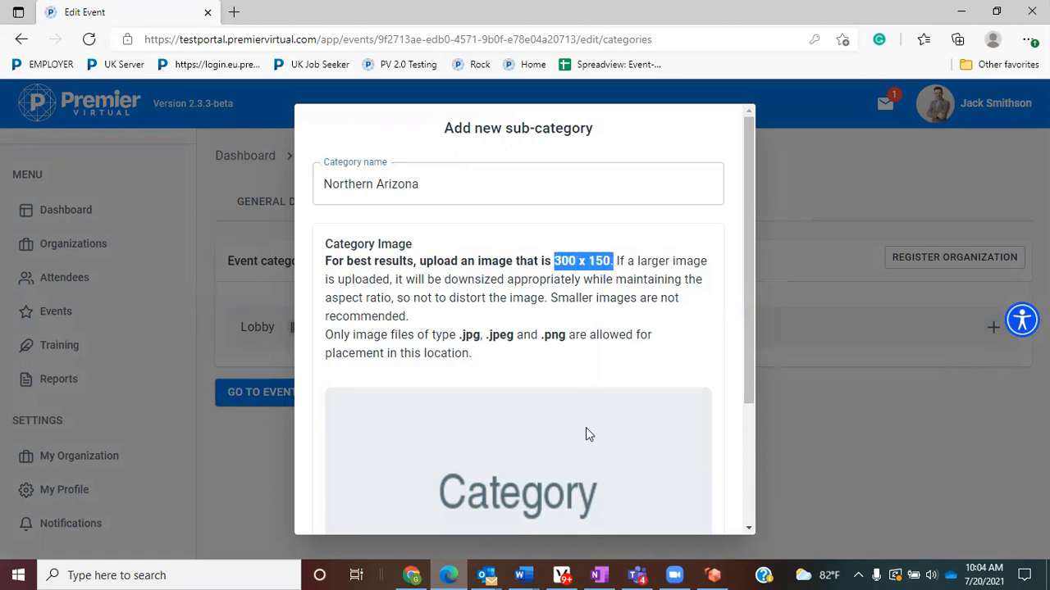
{"action": "scroll", "coordinate": [585, 434], "scroll_direction": "down", "scroll_amount": 3}
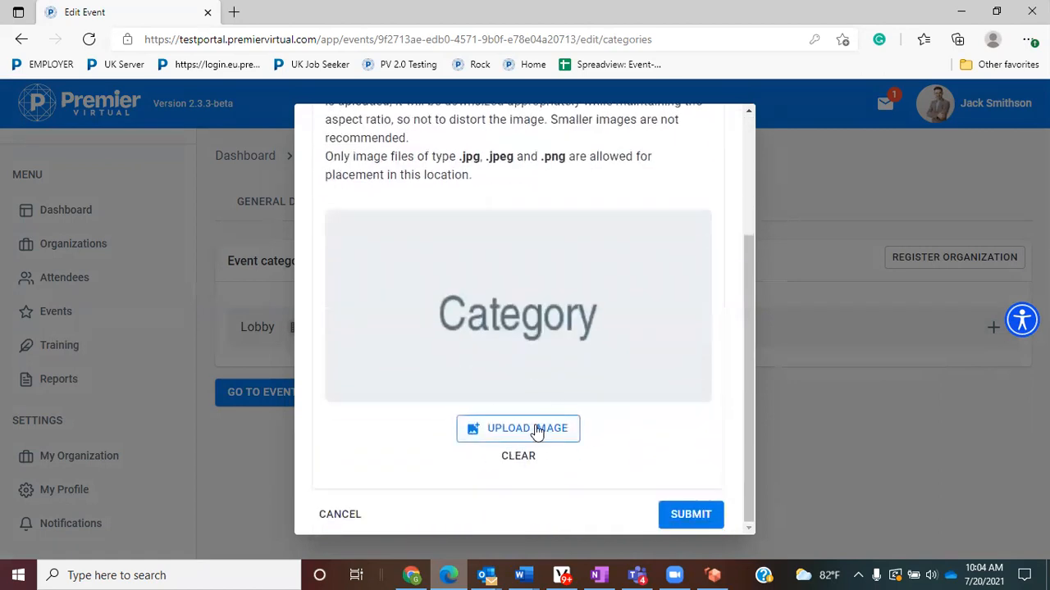
{"action": "scroll", "coordinate": [537, 432], "scroll_direction": "up", "scroll_amount": 3}
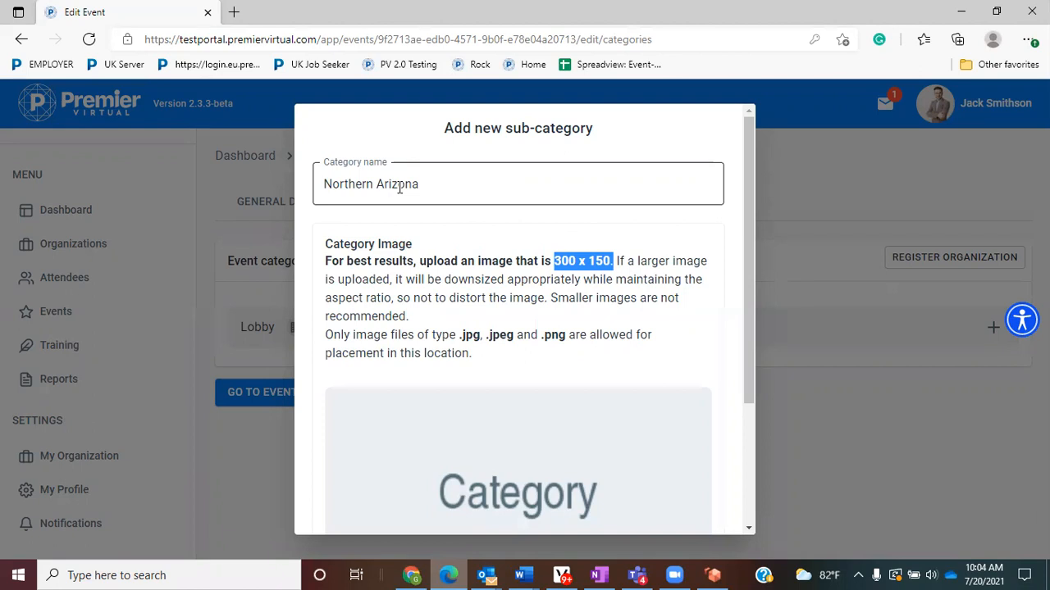
{"action": "scroll", "coordinate": [604, 292], "scroll_direction": "down", "scroll_amount": 3}
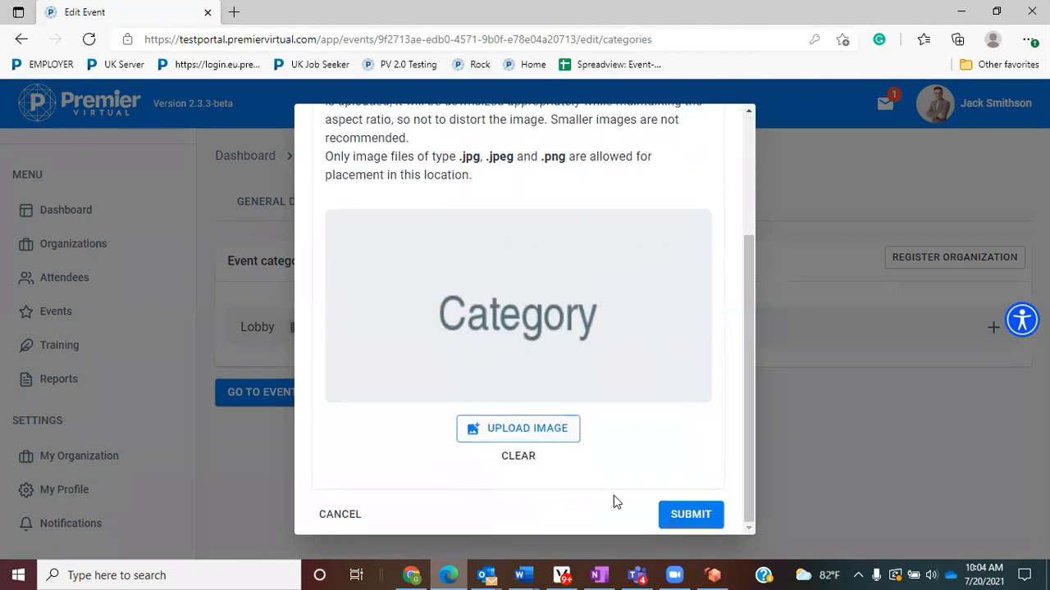
{"action": "left_click", "coordinate": [690, 516]}
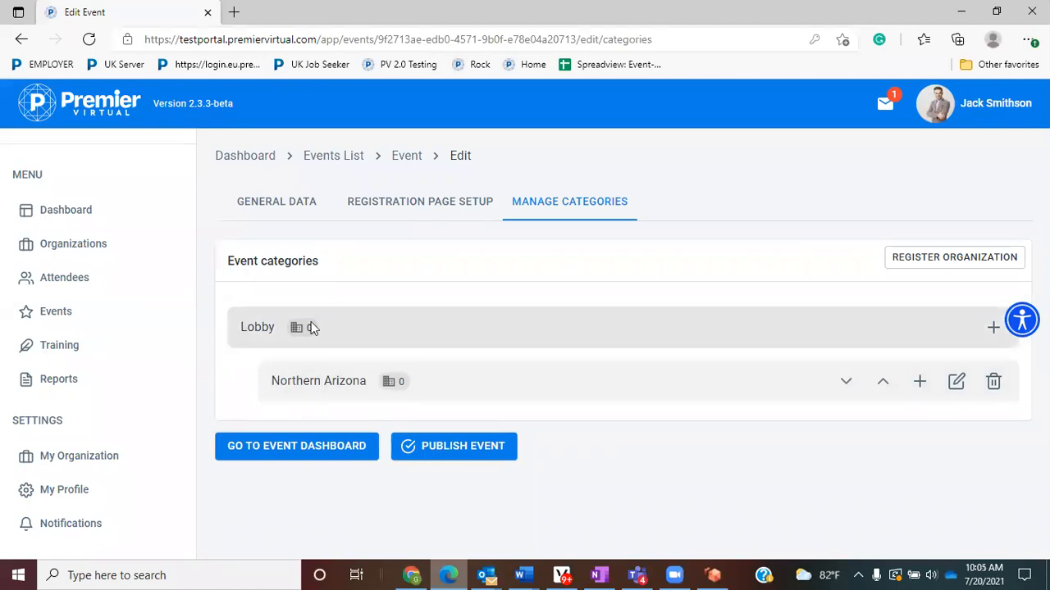
- Add a 'Southern Arizona' sub-category under Lobby
{"action": "left_click", "coordinate": [993, 331]}
{"action": "left_click", "coordinate": [455, 190]}
{"action": "type", "text": "Southern A"}
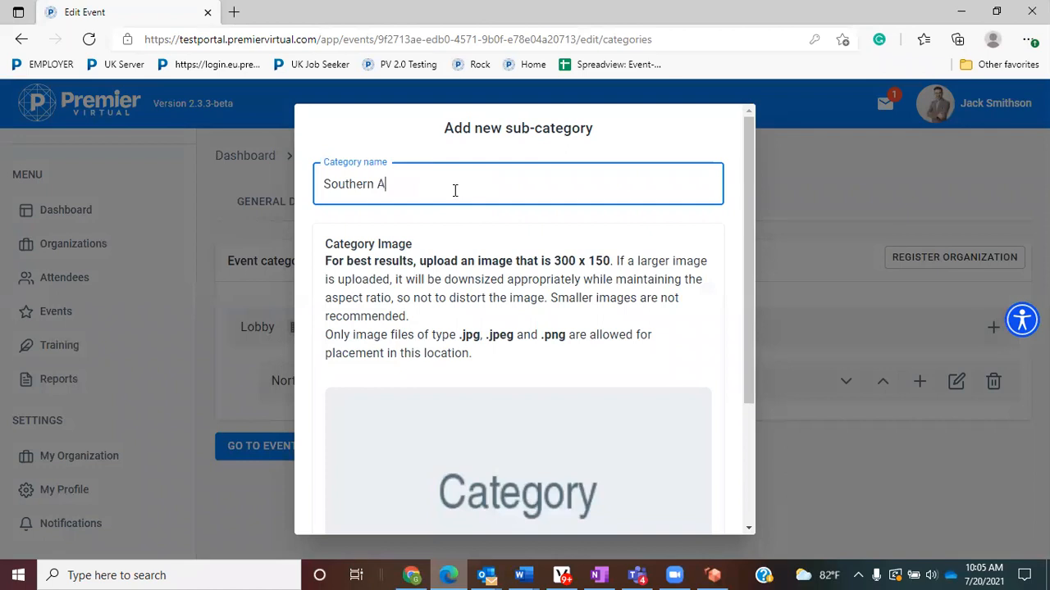
{"action": "type", "text": "rizona"}
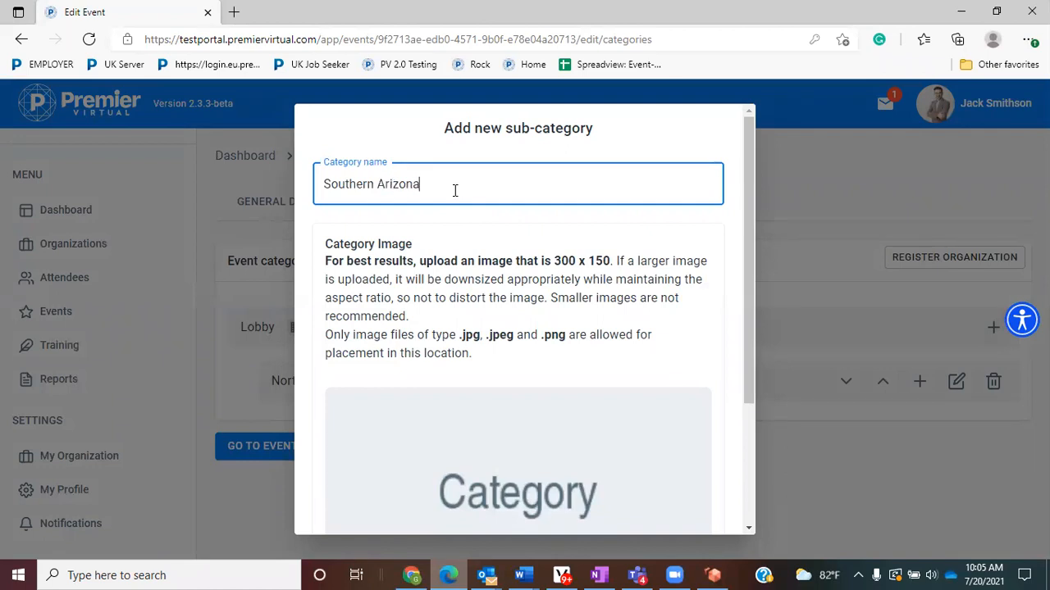
{"action": "scroll", "coordinate": [633, 438], "scroll_direction": "down", "scroll_amount": 2}
{"action": "left_click", "coordinate": [697, 515]}
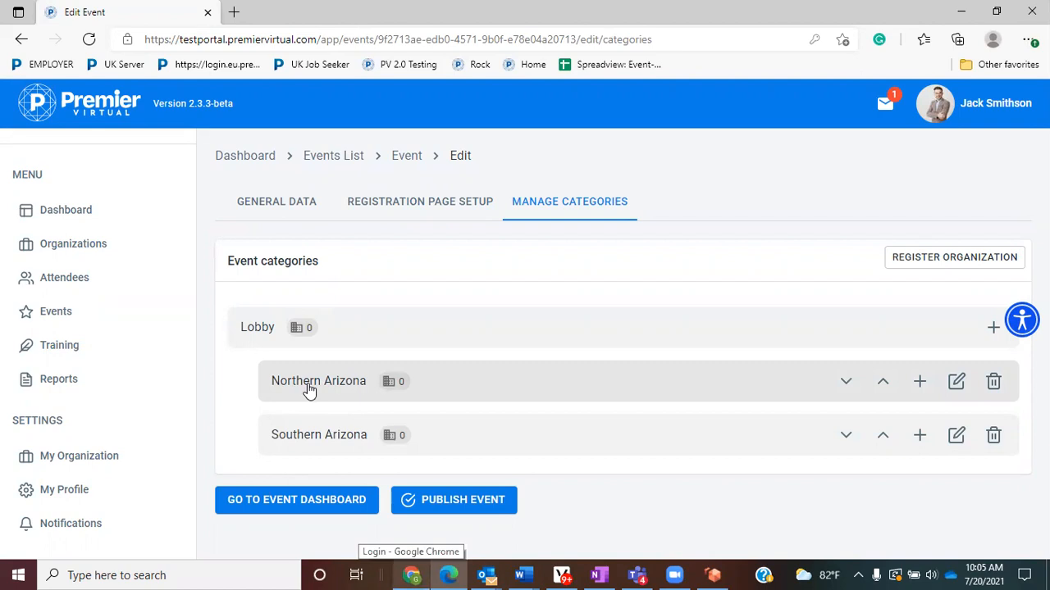
- Add 'Sales' and 'Retail' sub-categories under Northern Arizona
{"action": "left_click", "coordinate": [921, 382]}
{"action": "left_click", "coordinate": [542, 186]}
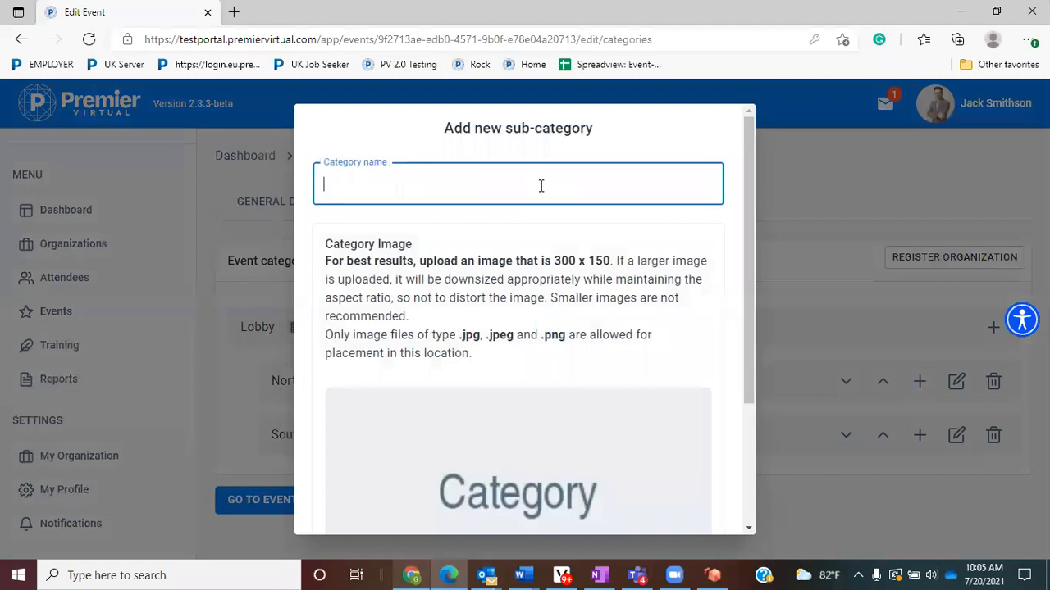
{"action": "type", "text": "Sales"}
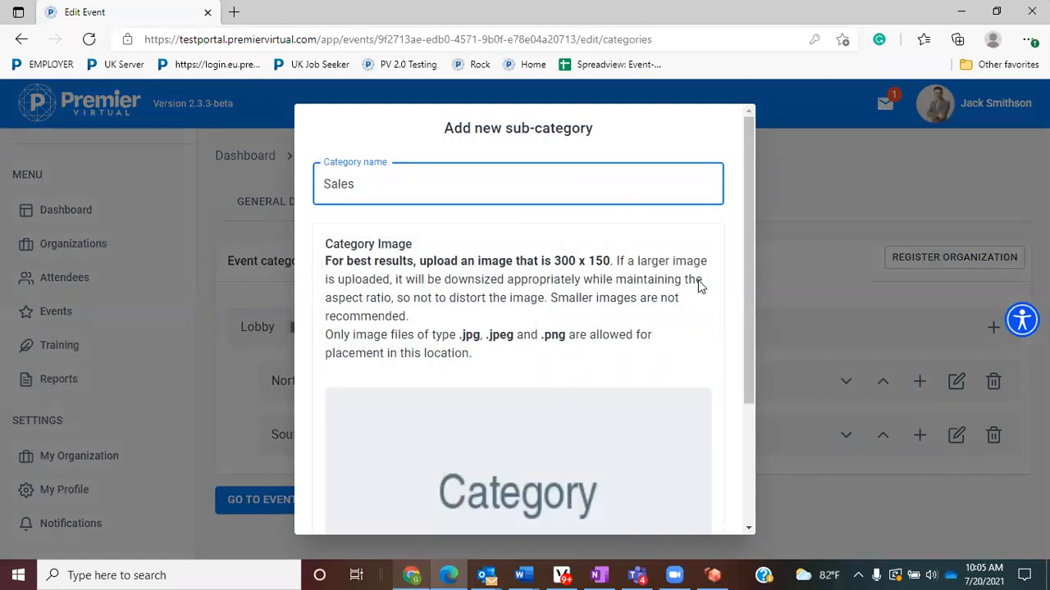
{"action": "scroll", "coordinate": [661, 484], "scroll_direction": "down", "scroll_amount": 2}
{"action": "left_click", "coordinate": [687, 514]}
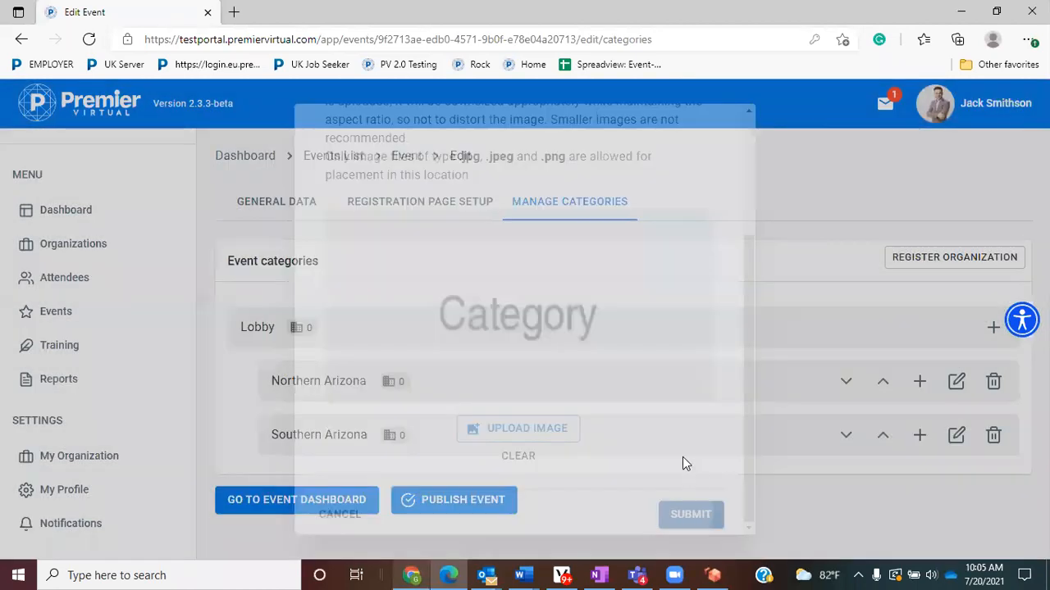
{"action": "left_click", "coordinate": [908, 383]}
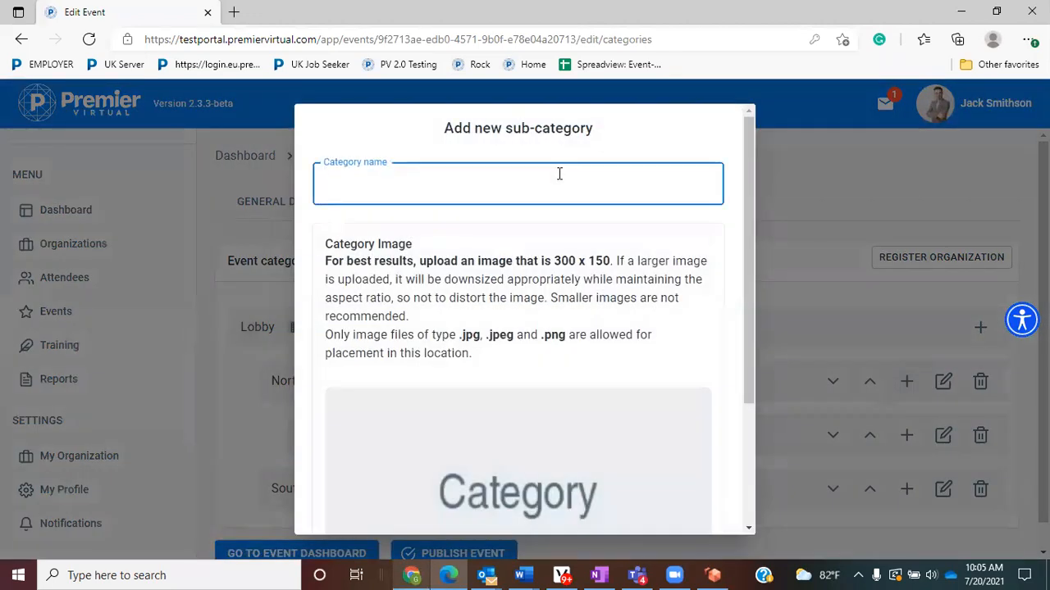
{"action": "type", "text": "Retail"}
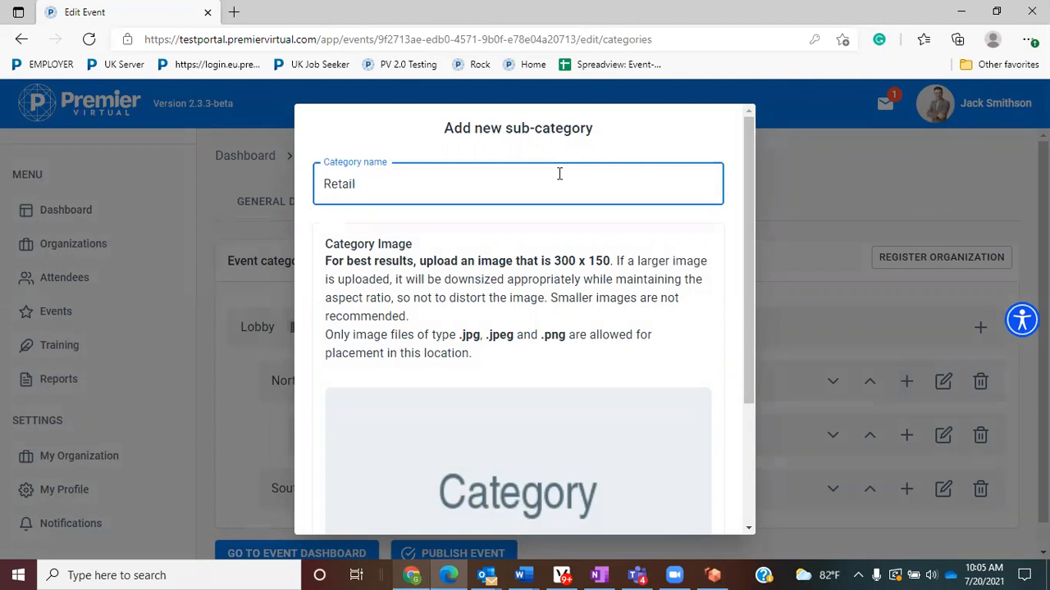
{"action": "scroll", "coordinate": [687, 455], "scroll_direction": "down", "scroll_amount": 3}
{"action": "left_click", "coordinate": [699, 514]}
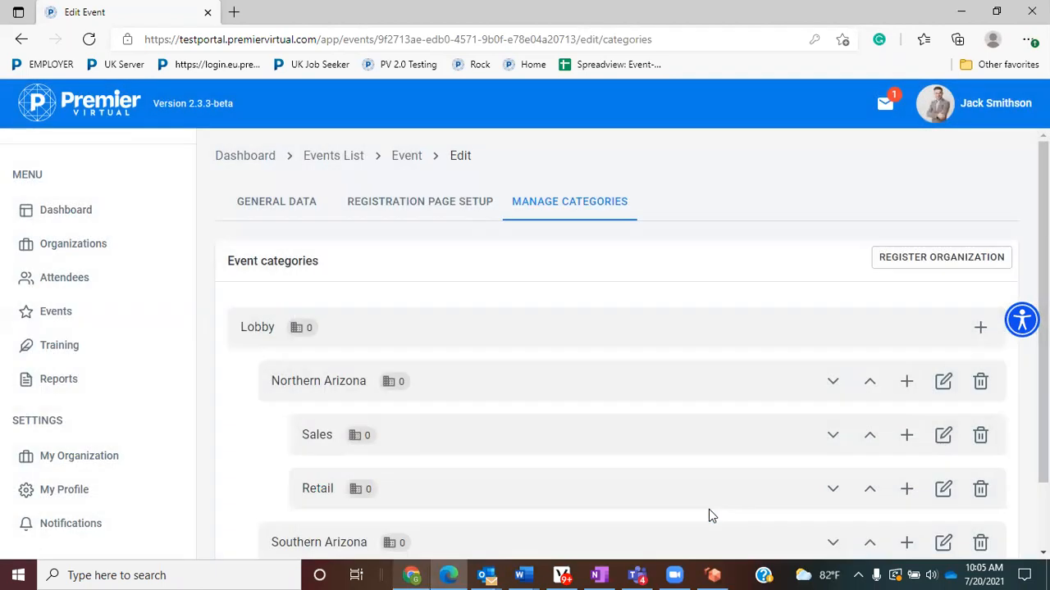
- Add a 'Logistics' sub-category under Northern Arizona, fixing the spelling via the suggestion menu
{"action": "left_click", "coordinate": [906, 382]}
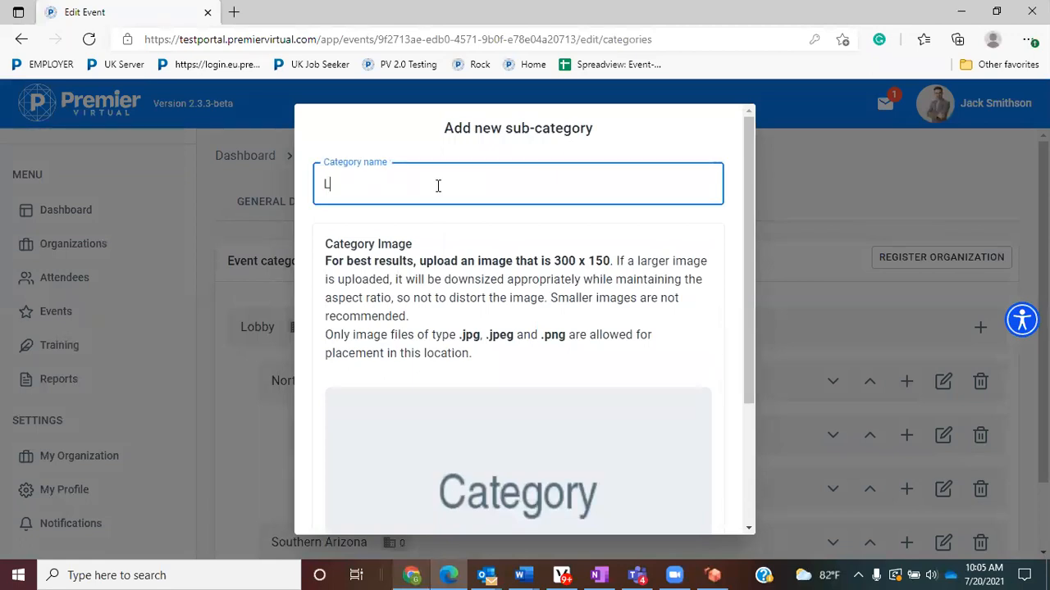
{"action": "type", "text": "Logistcs"}
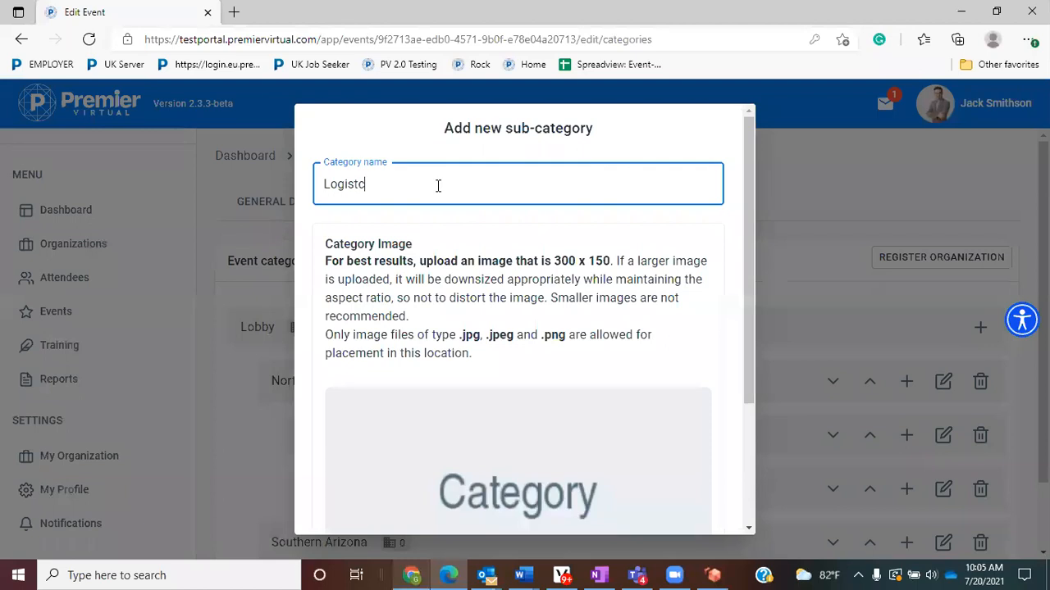
{"action": "right_click", "coordinate": [353, 187]}
{"action": "left_click", "coordinate": [398, 204]}
{"action": "scroll", "coordinate": [684, 468], "scroll_direction": "down", "scroll_amount": 2}
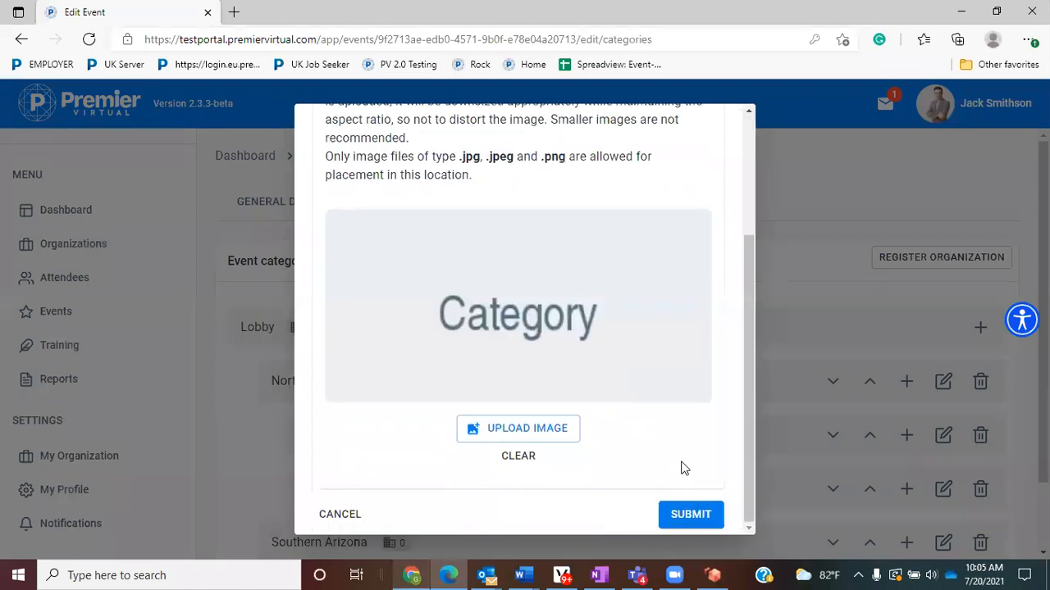
{"action": "left_click", "coordinate": [689, 514]}
{"action": "scroll", "coordinate": [635, 483], "scroll_direction": "down", "scroll_amount": 2}
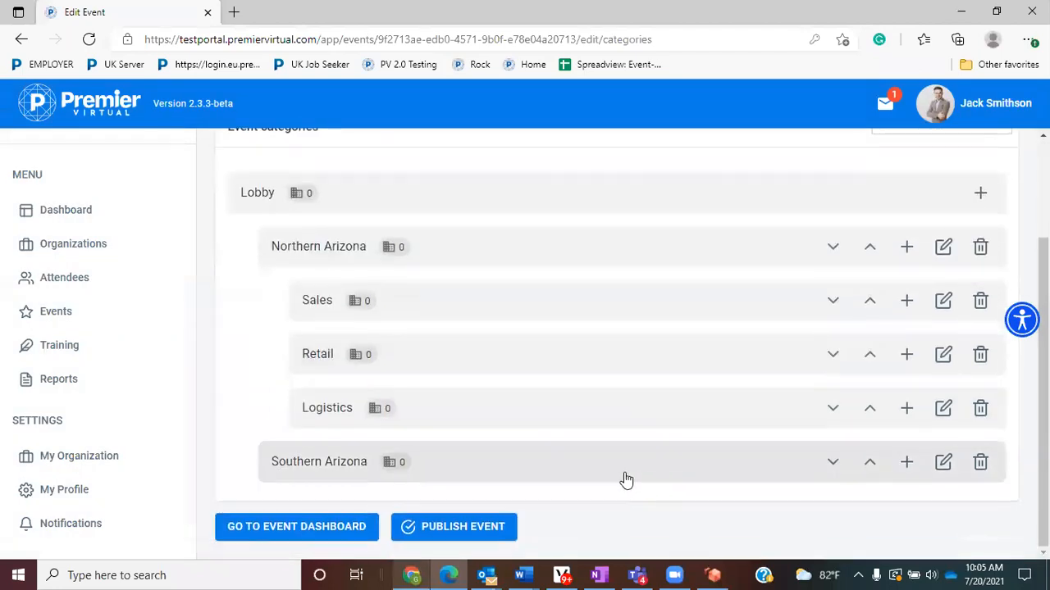
- Add 'Sales' and 'Retial' sub-categories under Southern Arizona
{"action": "left_click", "coordinate": [907, 463]}
{"action": "left_click", "coordinate": [419, 187]}
{"action": "type", "text": "Sales"}
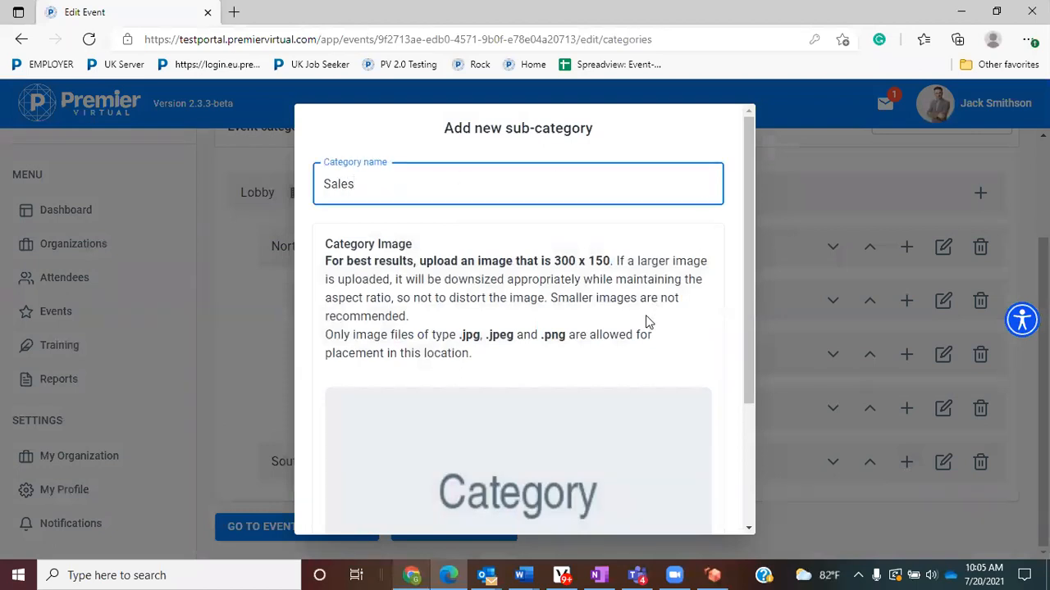
{"action": "scroll", "coordinate": [648, 321], "scroll_direction": "down", "scroll_amount": 3}
{"action": "left_click", "coordinate": [696, 513]}
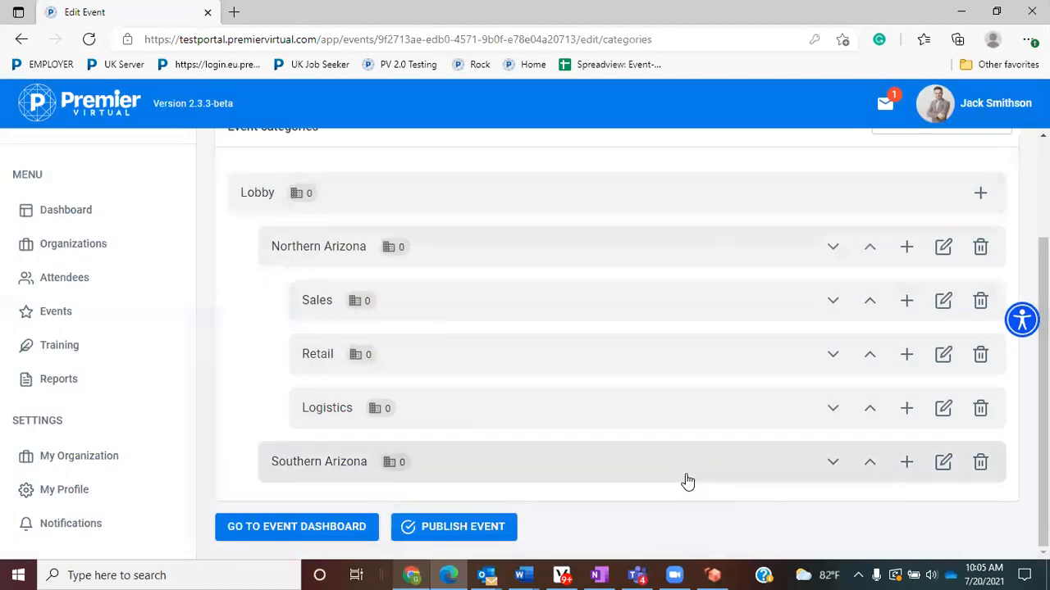
{"action": "left_click", "coordinate": [907, 462]}
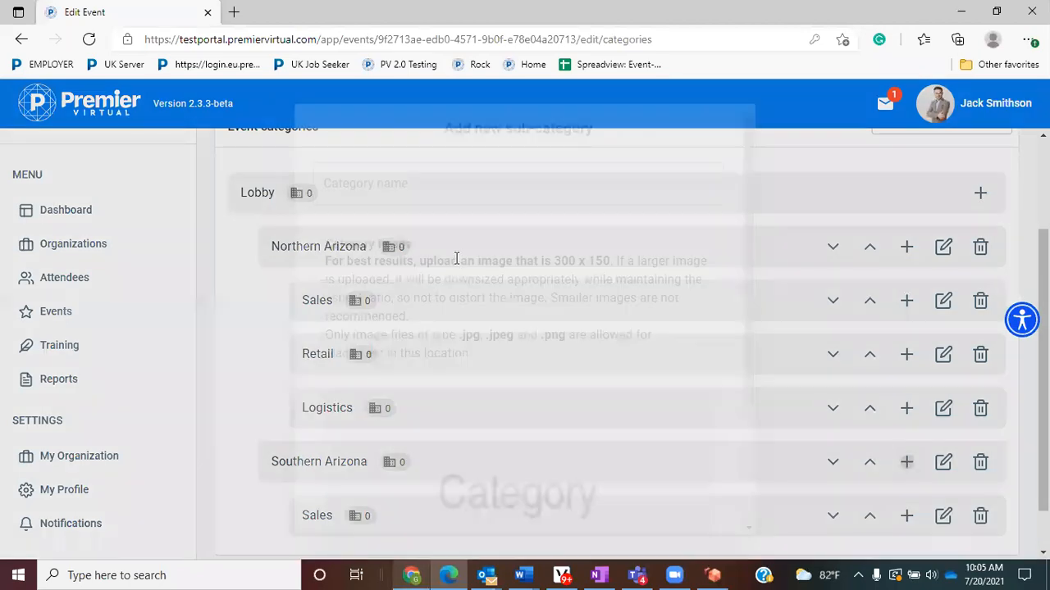
{"action": "left_click", "coordinate": [456, 187]}
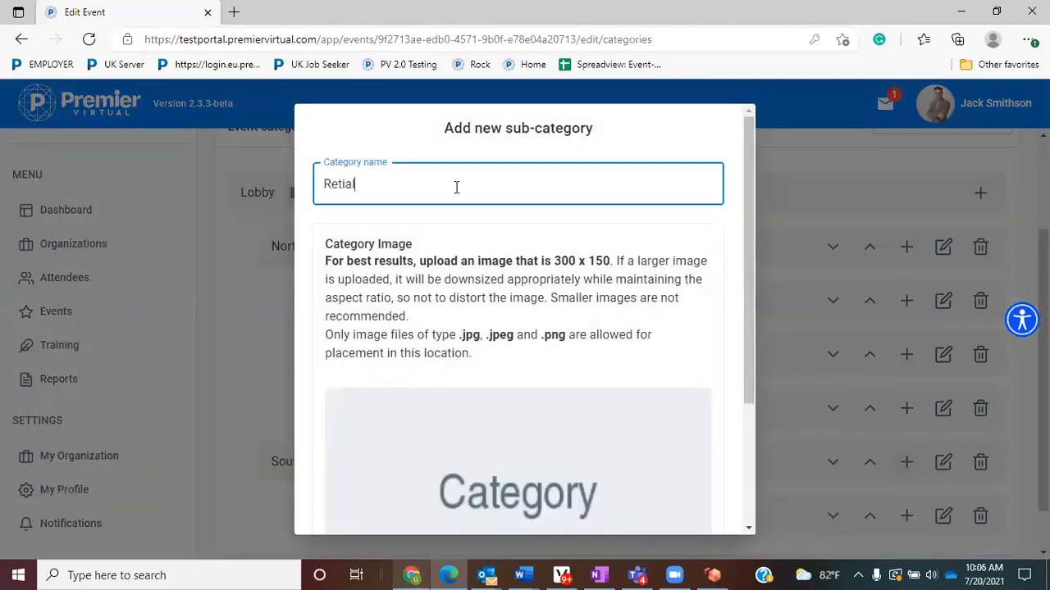
{"action": "scroll", "coordinate": [605, 462], "scroll_direction": "down", "scroll_amount": 5}
{"action": "left_click", "coordinate": [699, 519]}
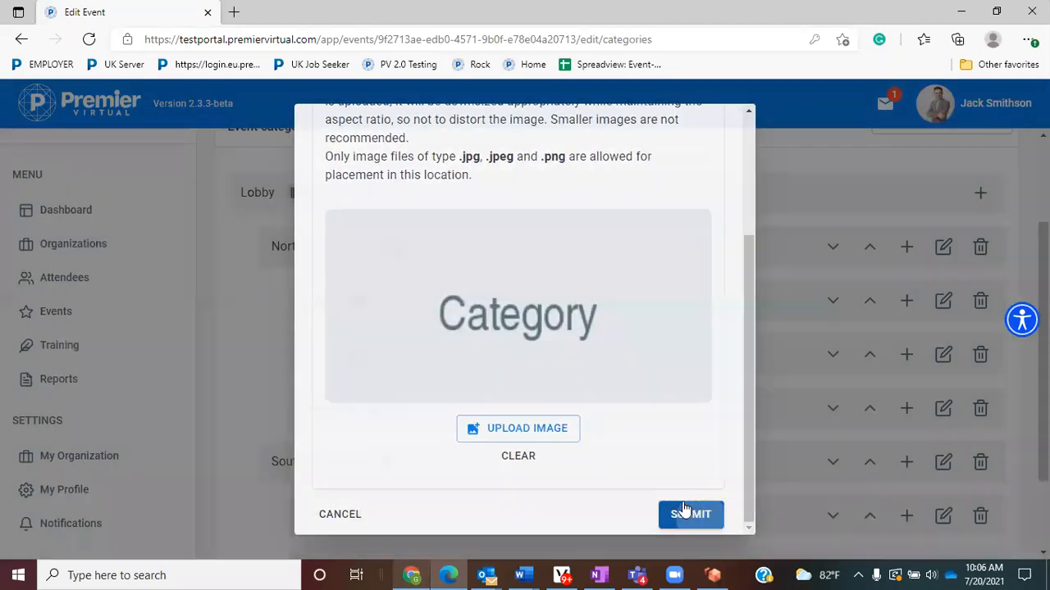
{"action": "scroll", "coordinate": [569, 435], "scroll_direction": "down", "scroll_amount": 2}
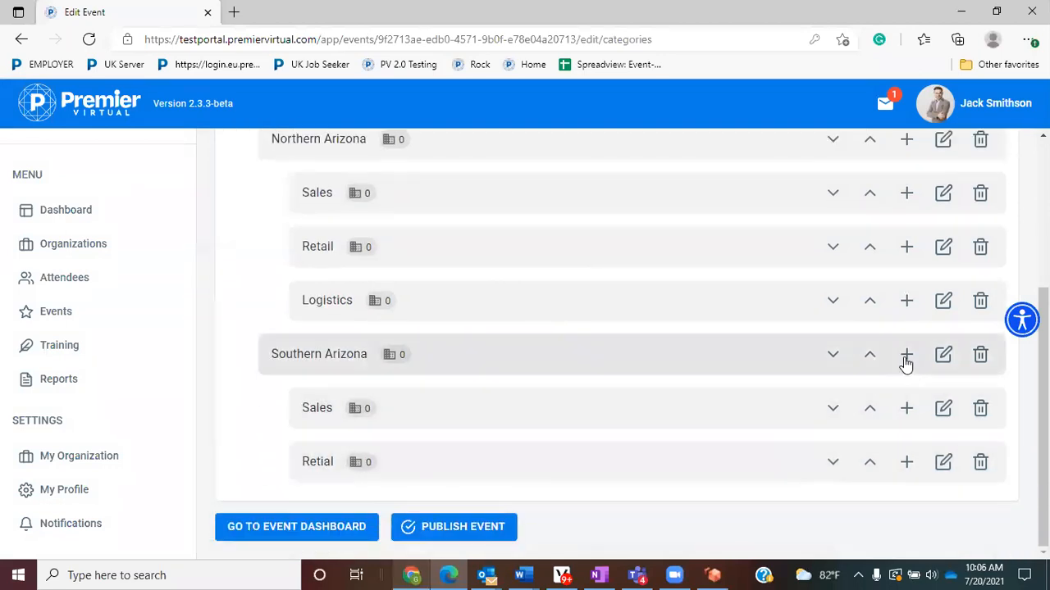
- Add a 'Logistics' sub-category under Southern Arizona, correcting the misspelled 'Logisitic' via spell-check
{"action": "left_click", "coordinate": [905, 354]}
{"action": "left_click", "coordinate": [476, 178]}
{"action": "type", "text": "Logisitics"}
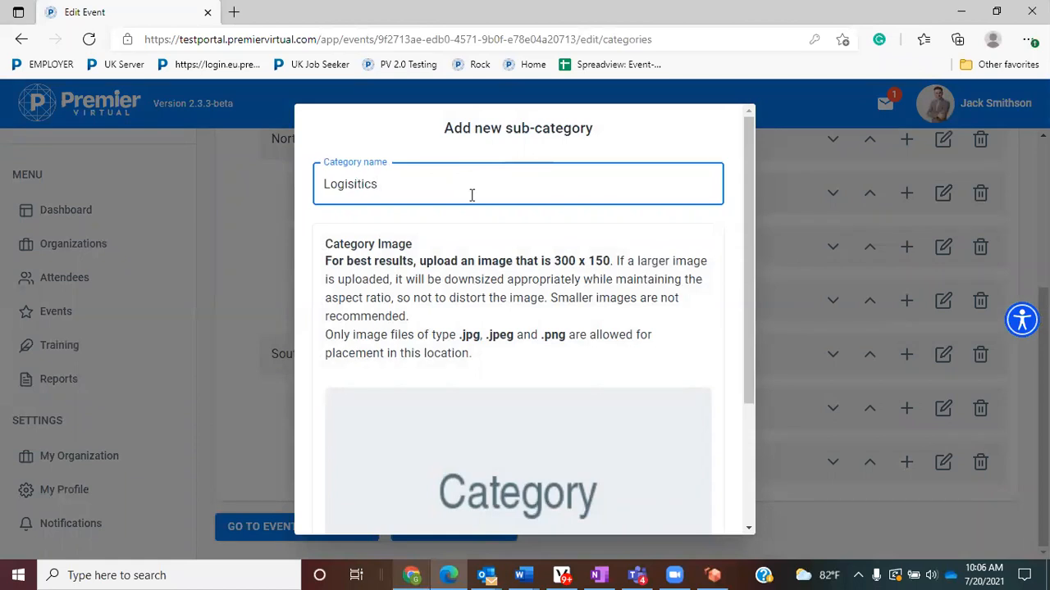
{"action": "double_click", "coordinate": [471, 194]}
{"action": "right_click", "coordinate": [365, 186]}
{"action": "left_click", "coordinate": [414, 195]}
{"action": "scroll", "coordinate": [576, 365], "scroll_direction": "down", "scroll_amount": 5}
{"action": "left_click", "coordinate": [710, 514]}
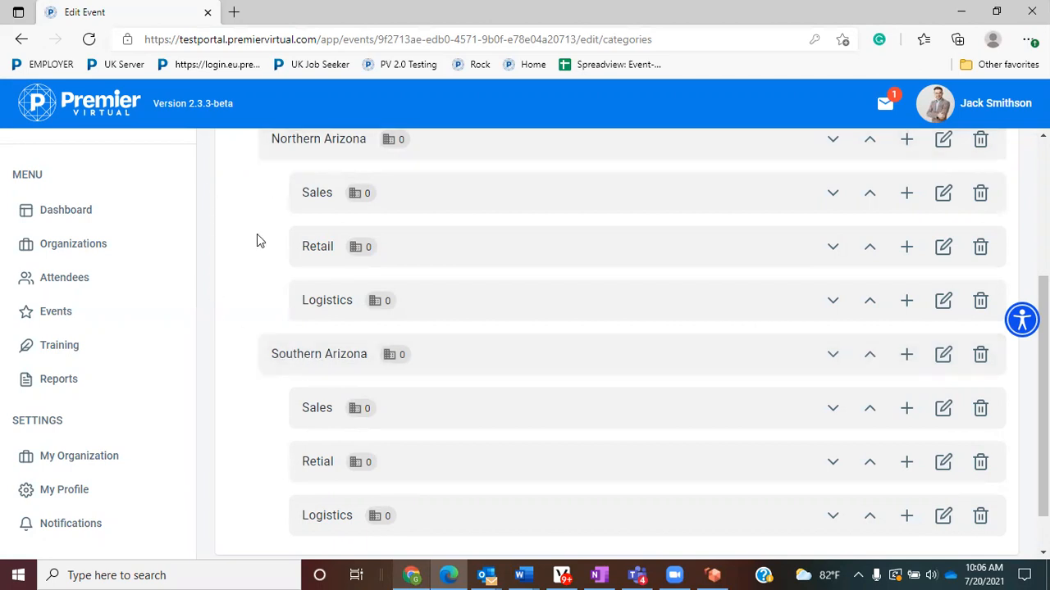
{"action": "left_click", "coordinate": [870, 356]}
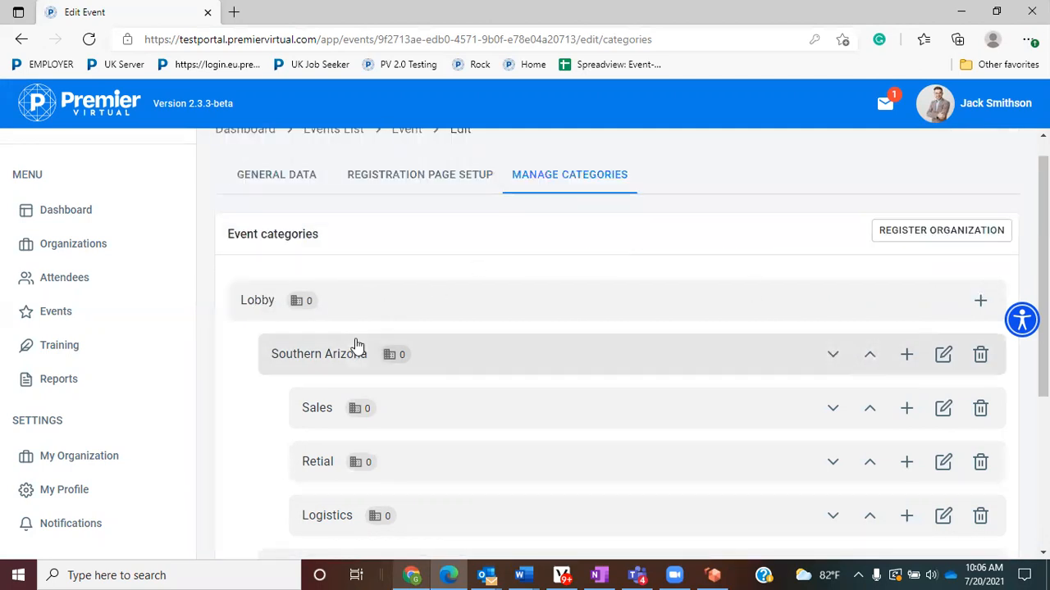
{"action": "scroll", "coordinate": [356, 345], "scroll_direction": "down", "scroll_amount": 3}
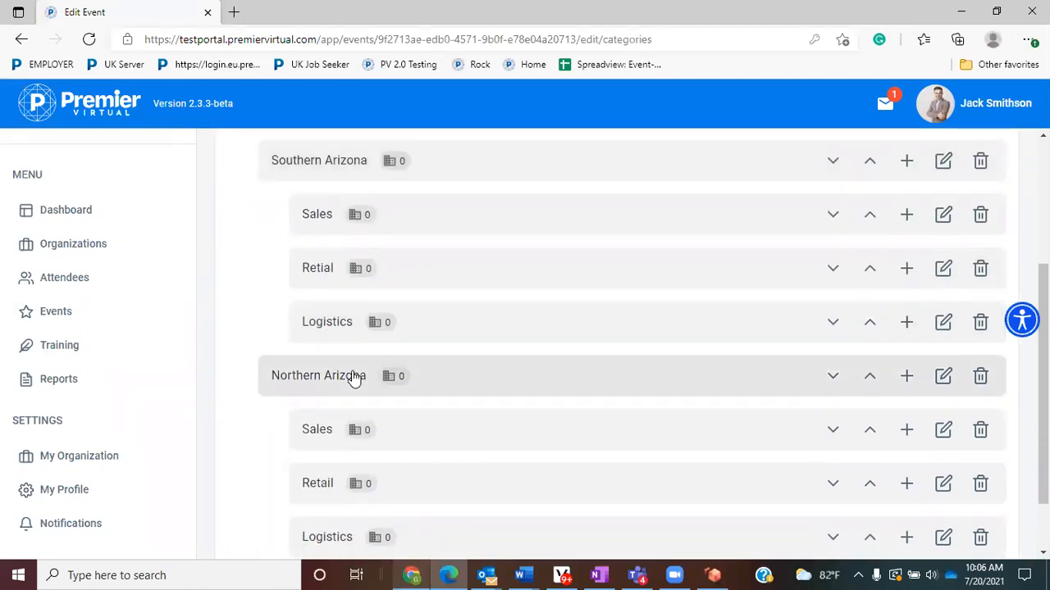
{"action": "scroll", "coordinate": [355, 379], "scroll_direction": "down", "scroll_amount": 2}
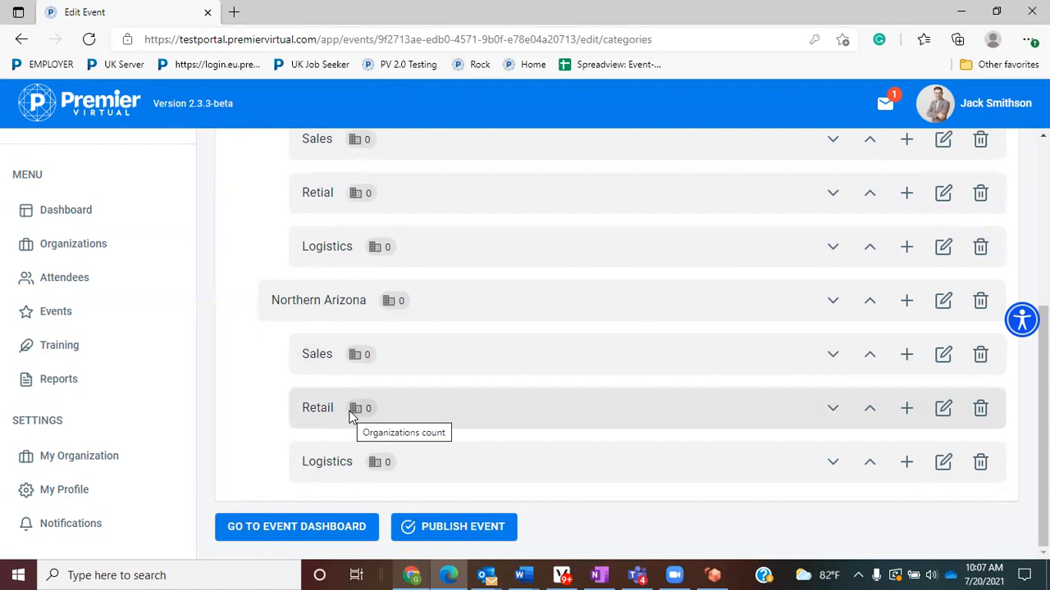
- Delete Northern Arizona's Retail sub-category, transferring its organizations to Sales
{"action": "left_click", "coordinate": [981, 410]}
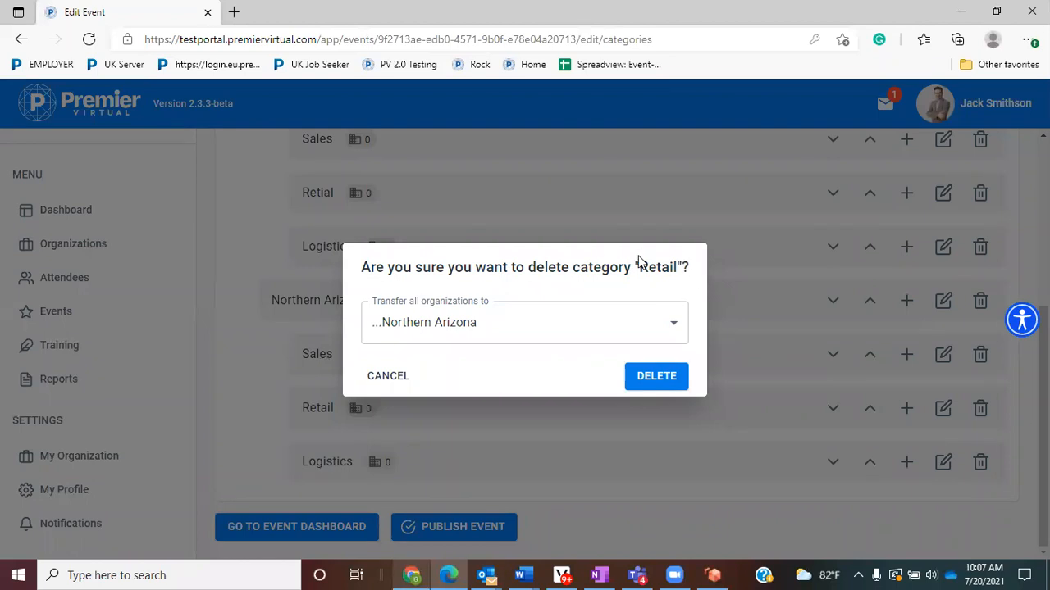
{"action": "left_click", "coordinate": [675, 329]}
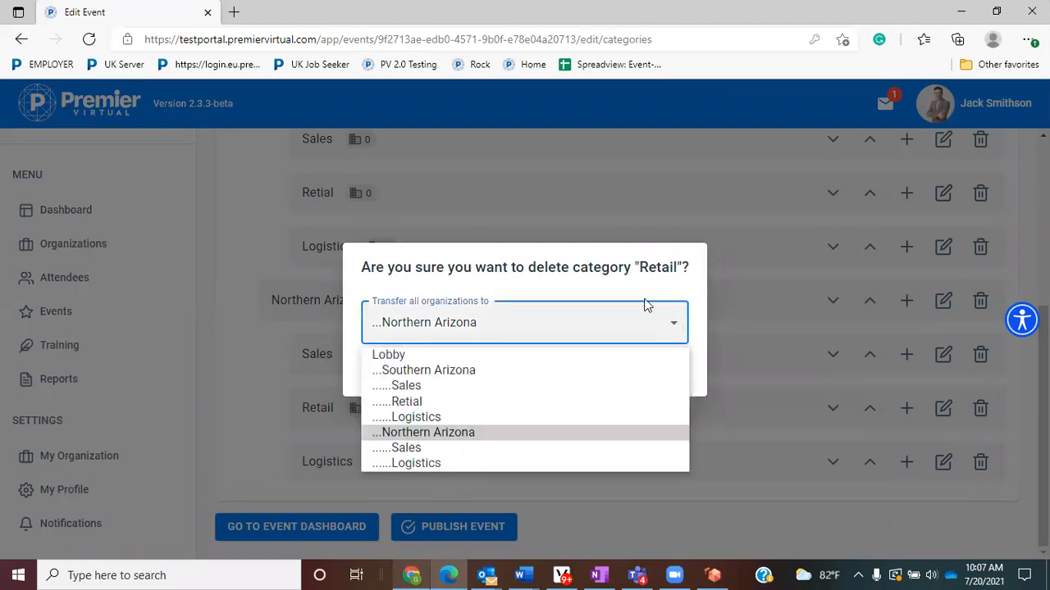
{"action": "left_click", "coordinate": [427, 447]}
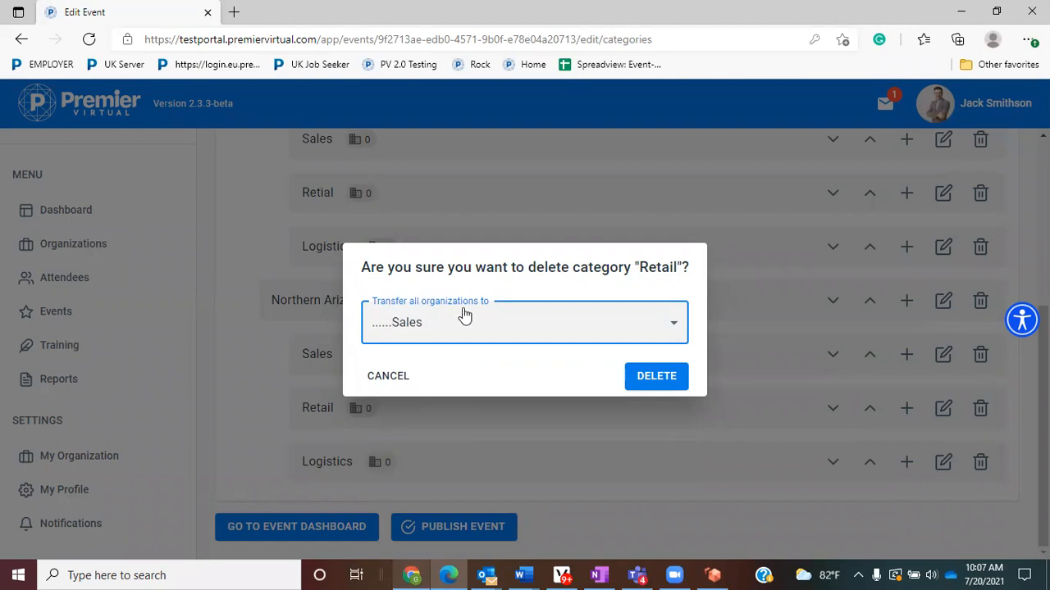
{"action": "left_click", "coordinate": [649, 375]}
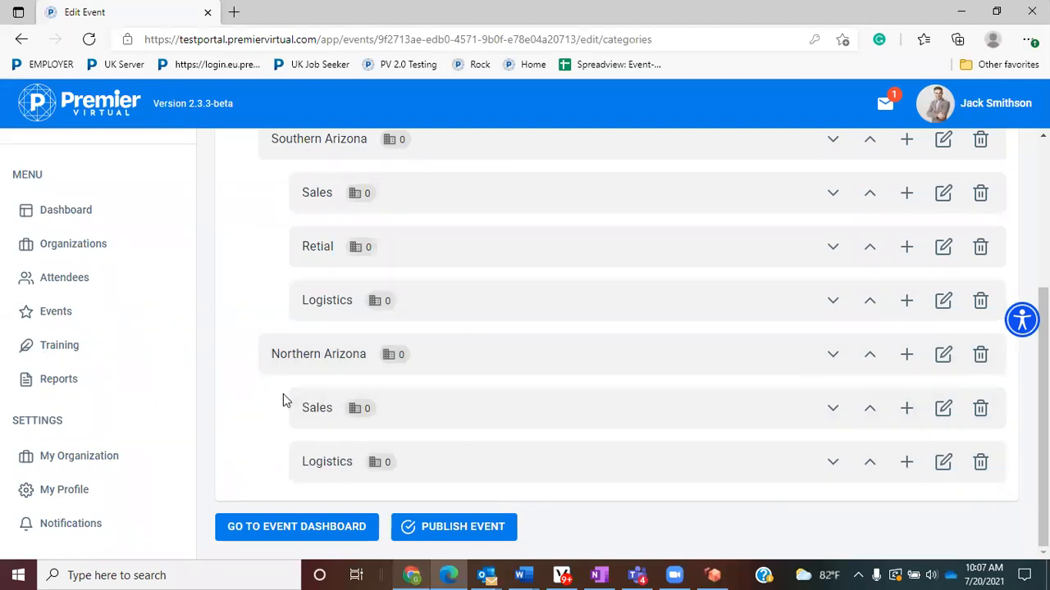
{"action": "scroll", "coordinate": [281, 390], "scroll_direction": "up", "scroll_amount": 5}
{"action": "scroll", "coordinate": [492, 363], "scroll_direction": "down", "scroll_amount": 3}
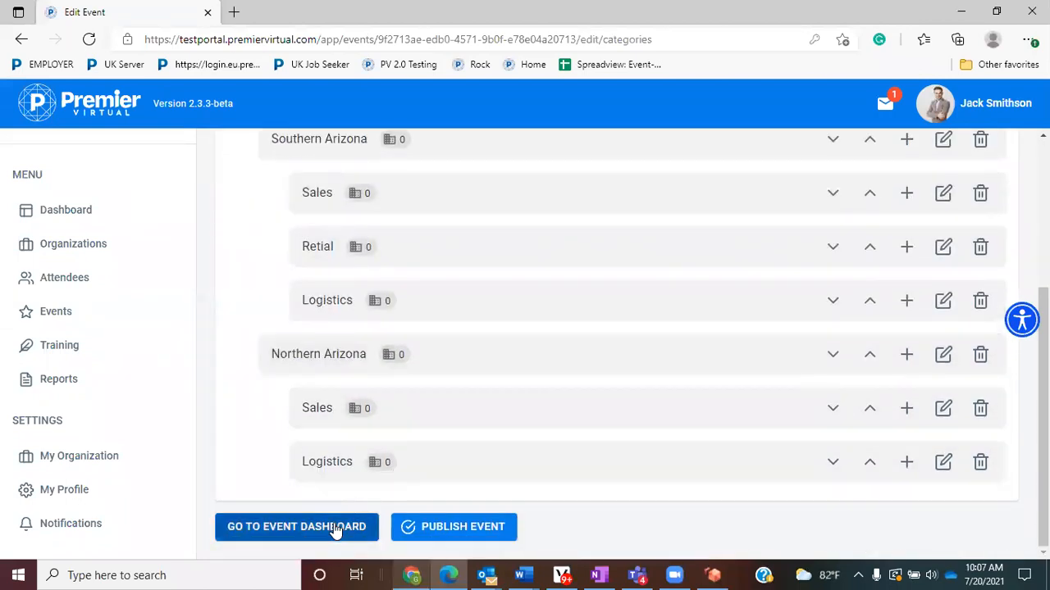
- Publish the Statewide job Fair - DEMO event and open its details from the Dashboard
{"action": "left_click", "coordinate": [479, 532]}
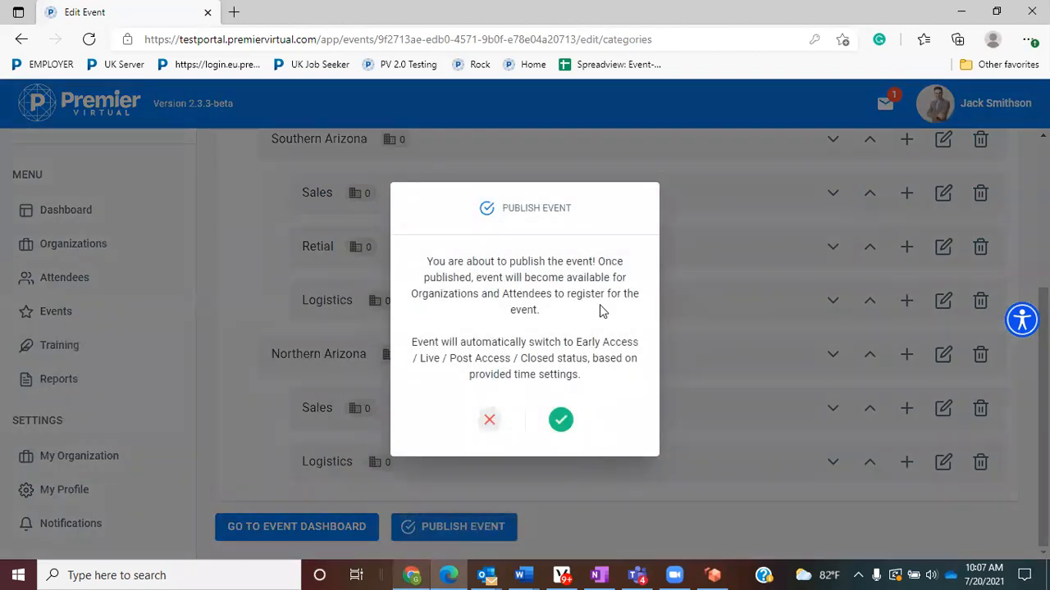
{"action": "left_click", "coordinate": [562, 418]}
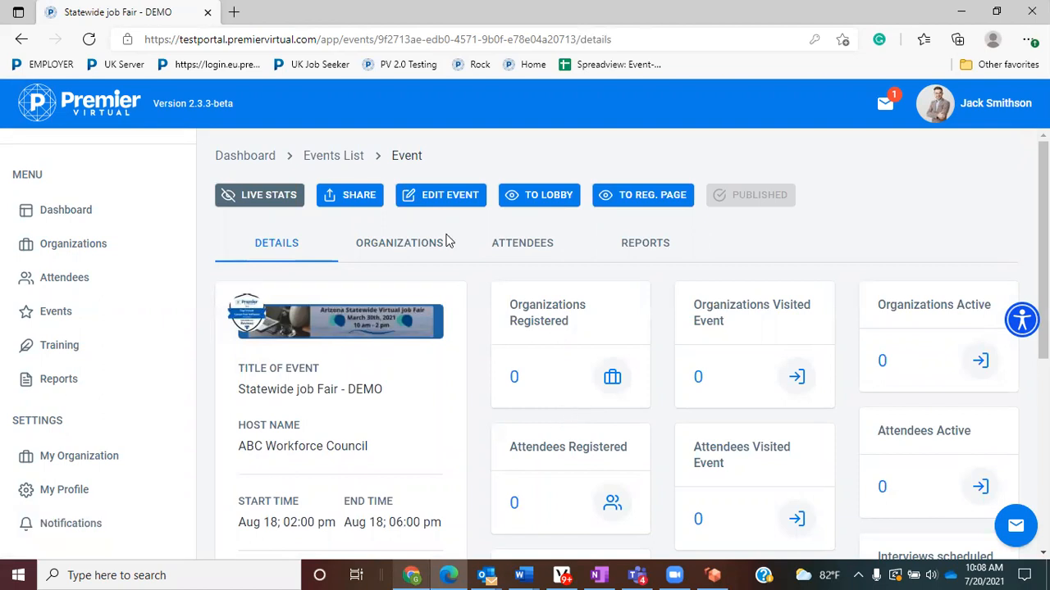
{"action": "left_click", "coordinate": [72, 212]}
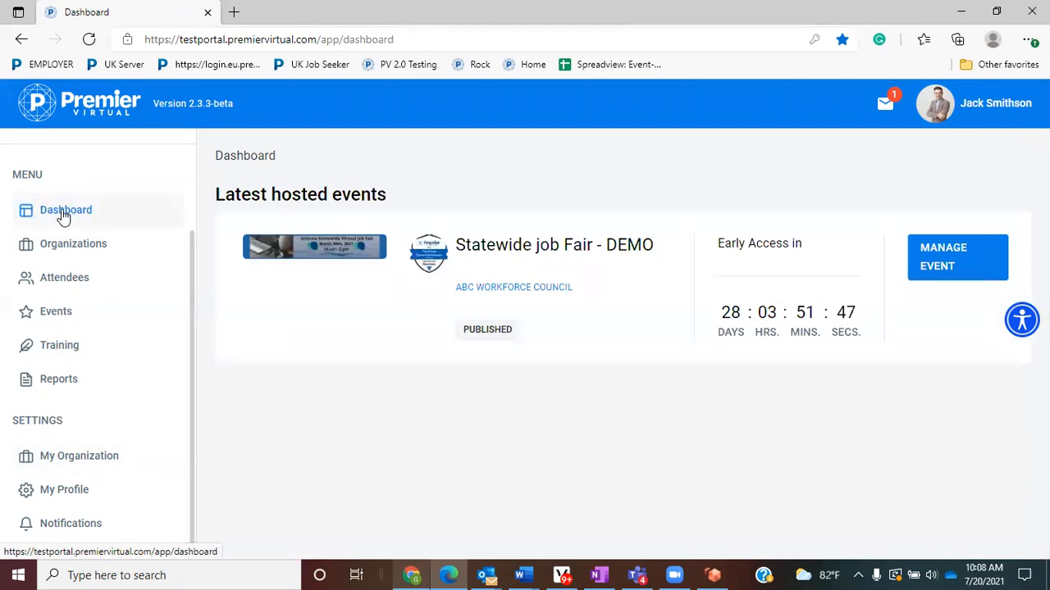
{"action": "left_click_drag", "start_coordinate": [386, 194], "coordinate": [216, 205]}
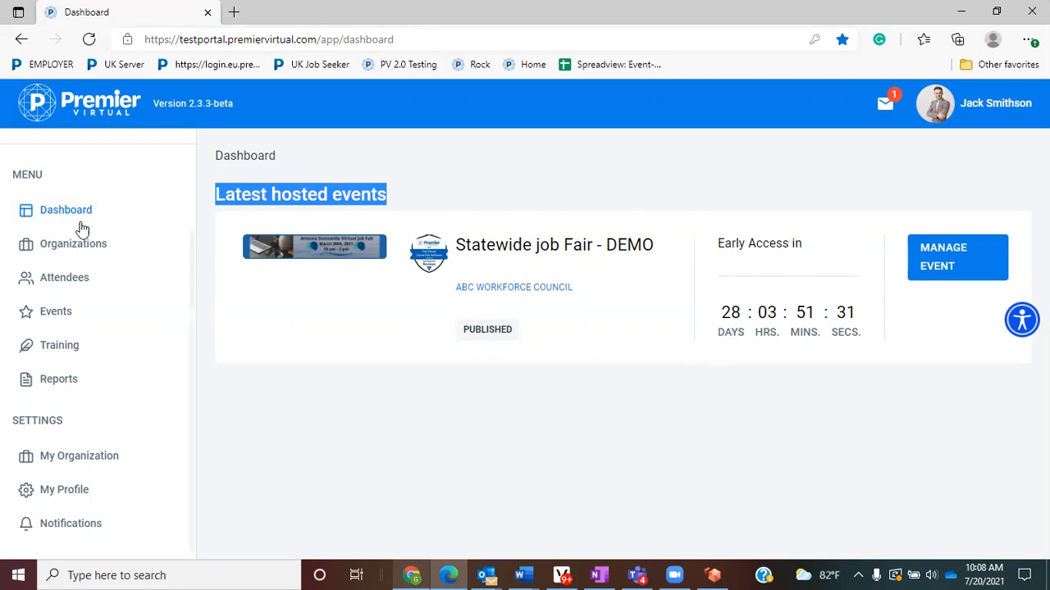
{"action": "left_click", "coordinate": [932, 258]}
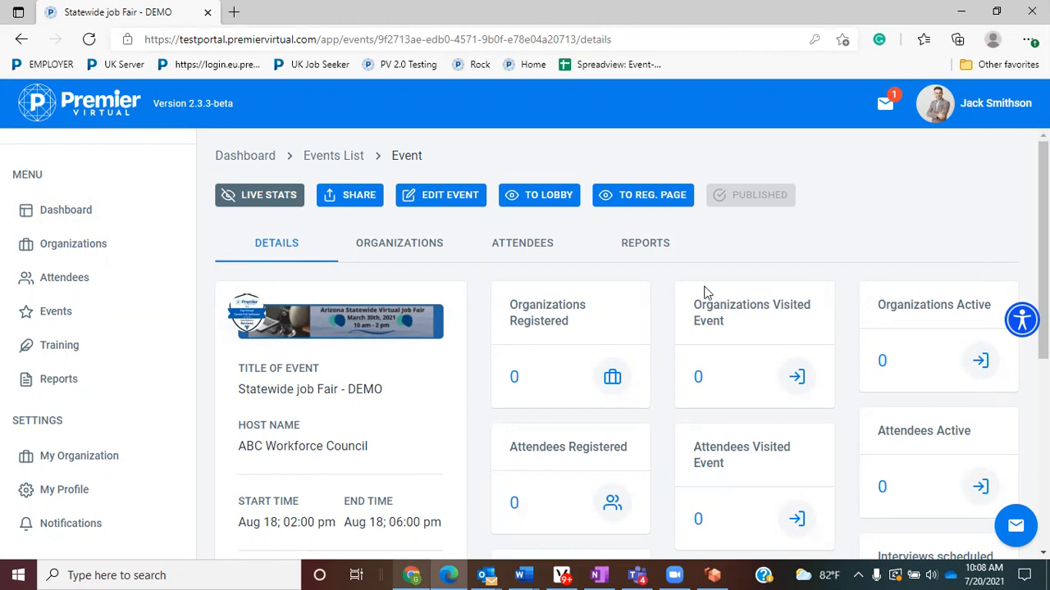
{"action": "left_click", "coordinate": [258, 200]}
{"action": "scroll", "coordinate": [459, 269], "scroll_direction": "down", "scroll_amount": 2}
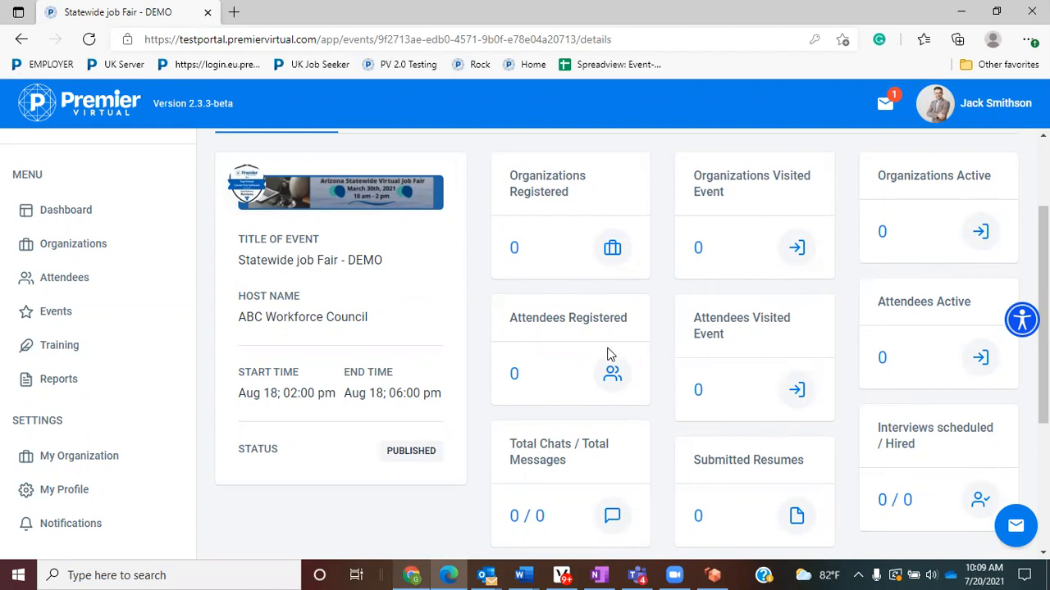
{"action": "scroll", "coordinate": [608, 354], "scroll_direction": "up", "scroll_amount": 2}
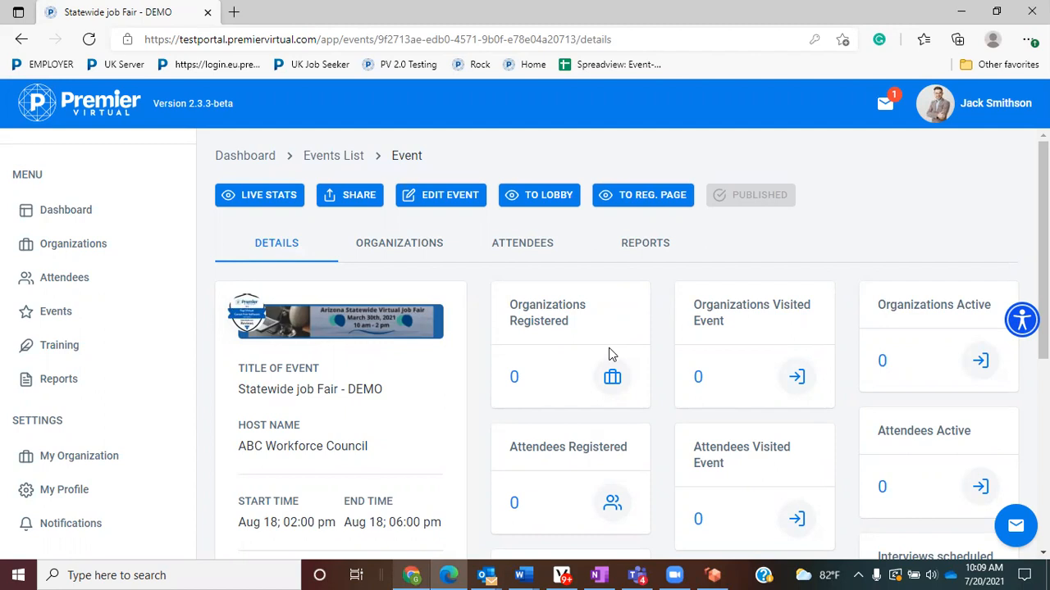
{"action": "left_click", "coordinate": [437, 201]}
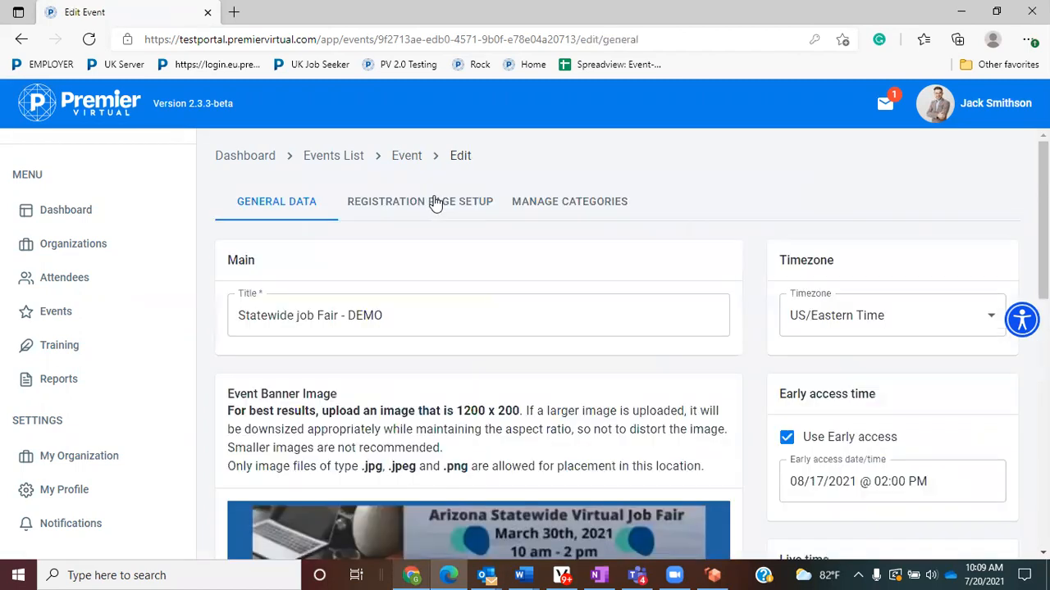
{"action": "left_click", "coordinate": [389, 202]}
{"action": "left_click", "coordinate": [554, 202]}
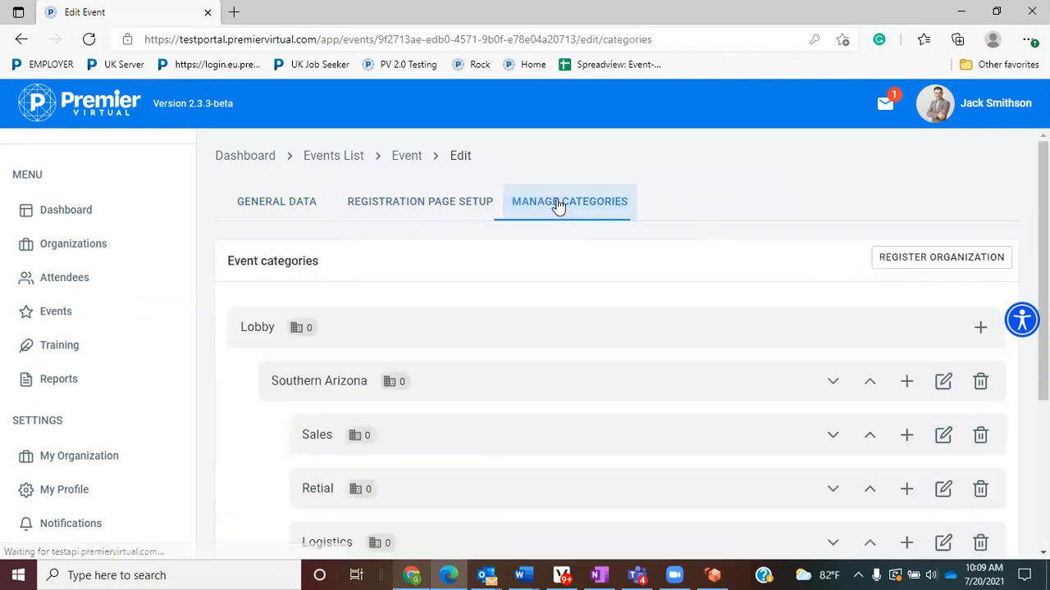
{"action": "left_click", "coordinate": [251, 156]}
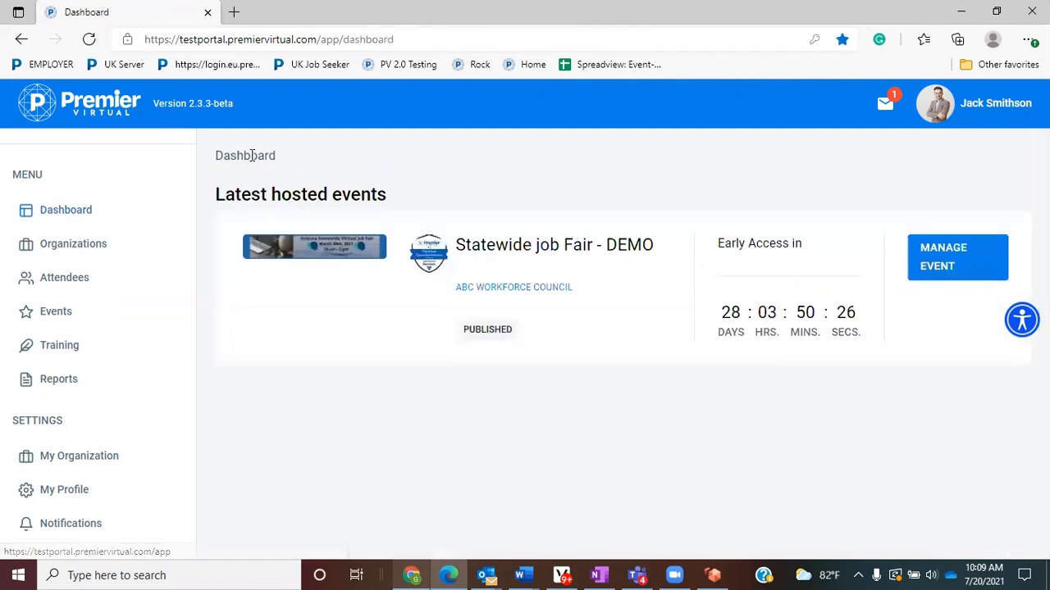
{"action": "left_click", "coordinate": [914, 261]}
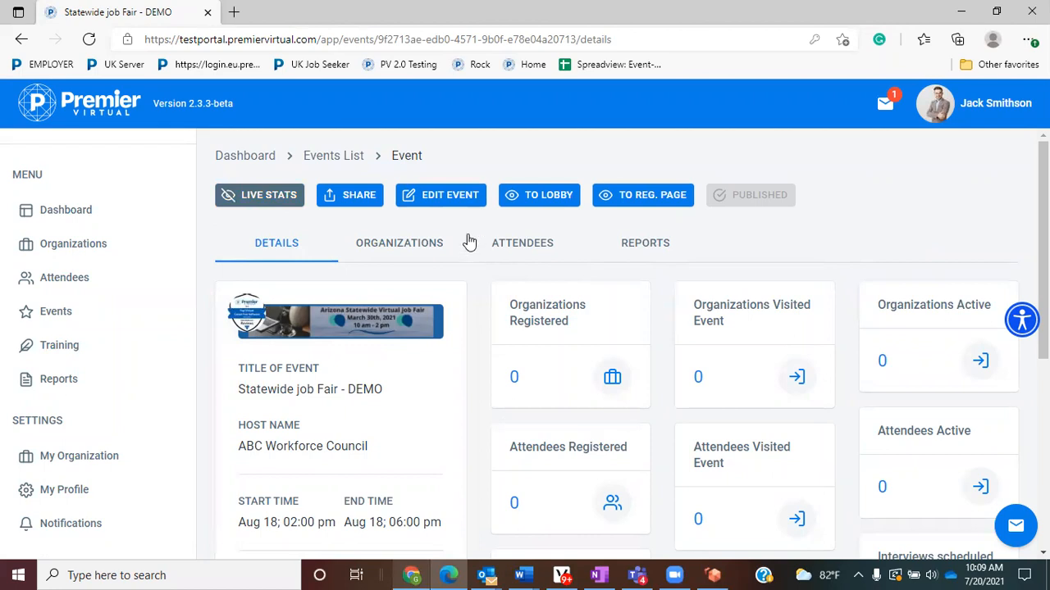
{"action": "left_click", "coordinate": [550, 198]}
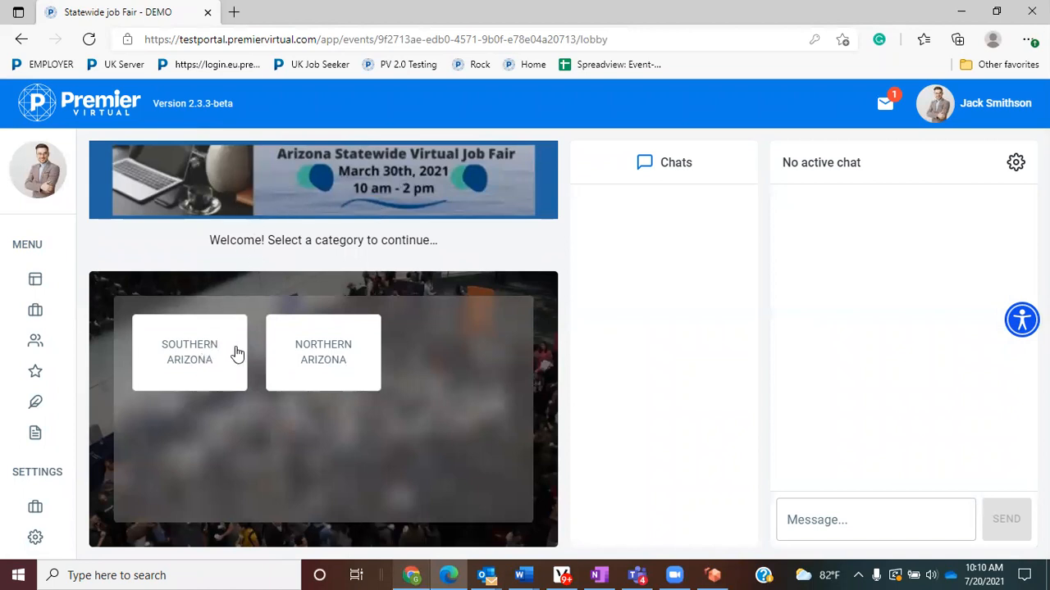
{"action": "left_click", "coordinate": [205, 363]}
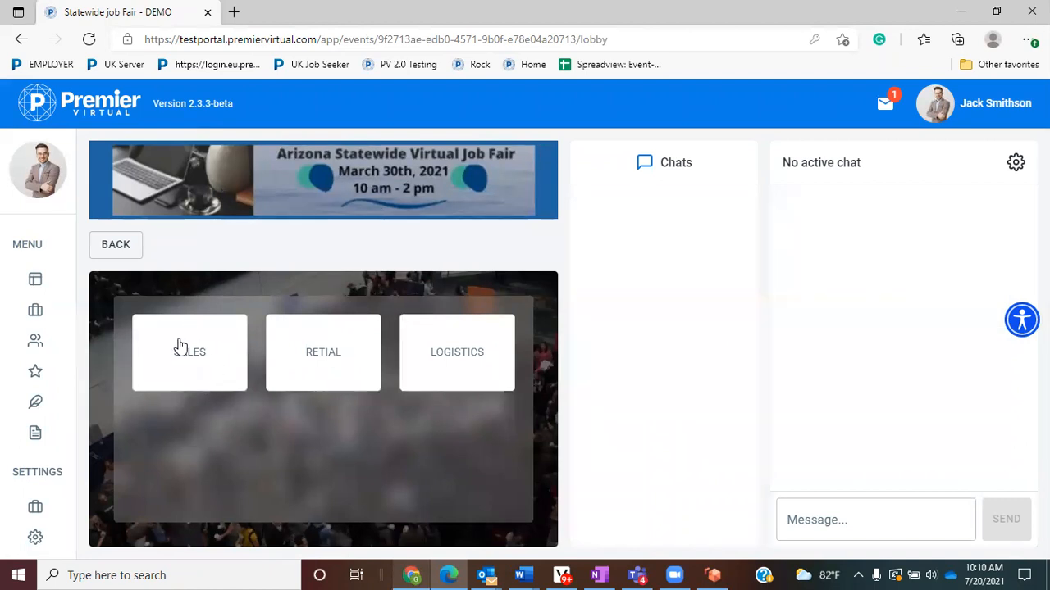
{"action": "left_click", "coordinate": [211, 382]}
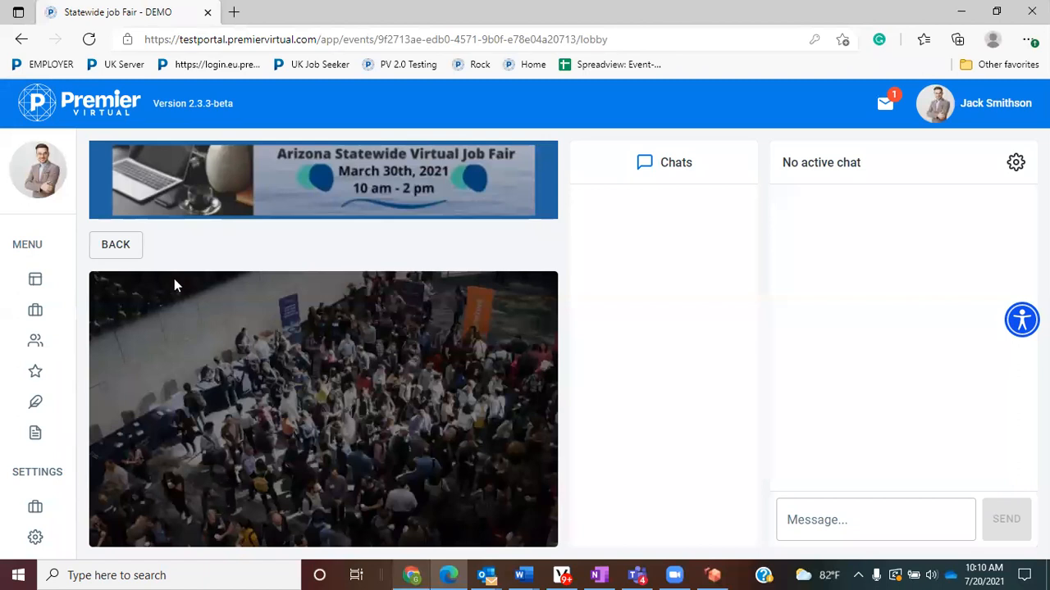
{"action": "left_click", "coordinate": [132, 255]}
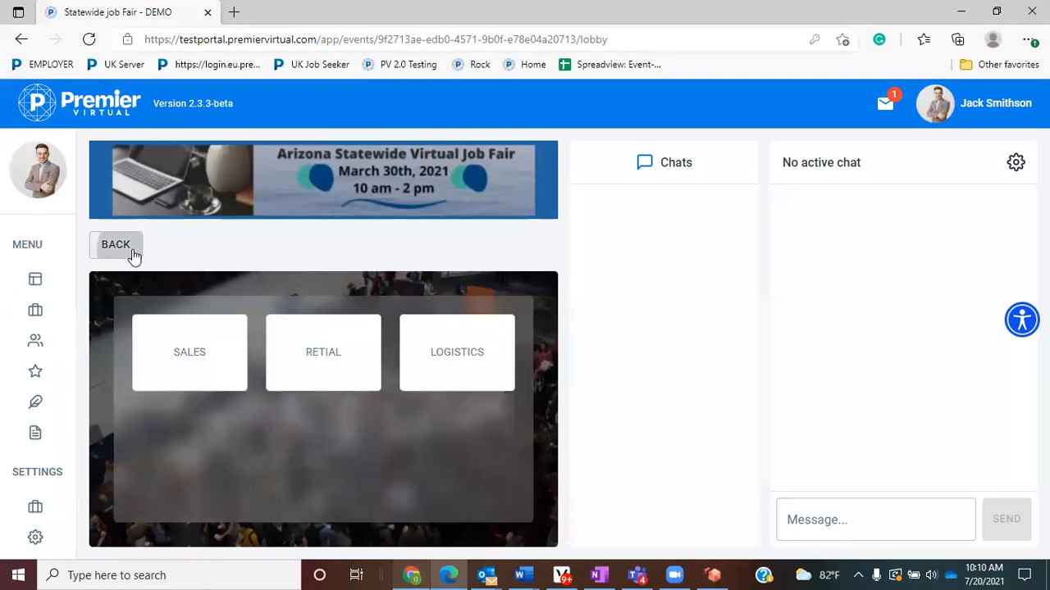
{"action": "left_click", "coordinate": [133, 255]}
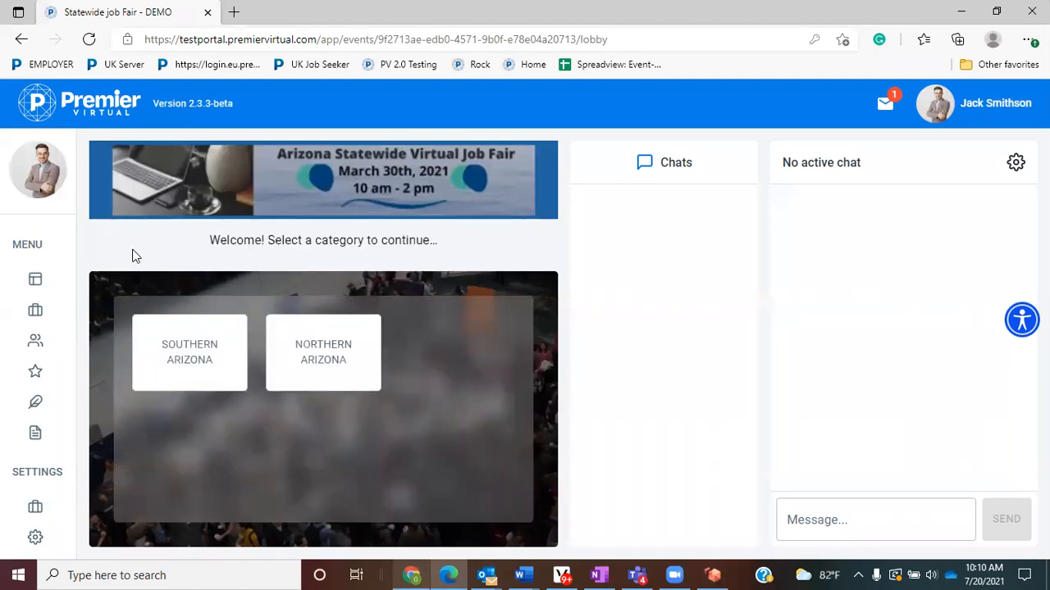
{"action": "left_click", "coordinate": [22, 41]}
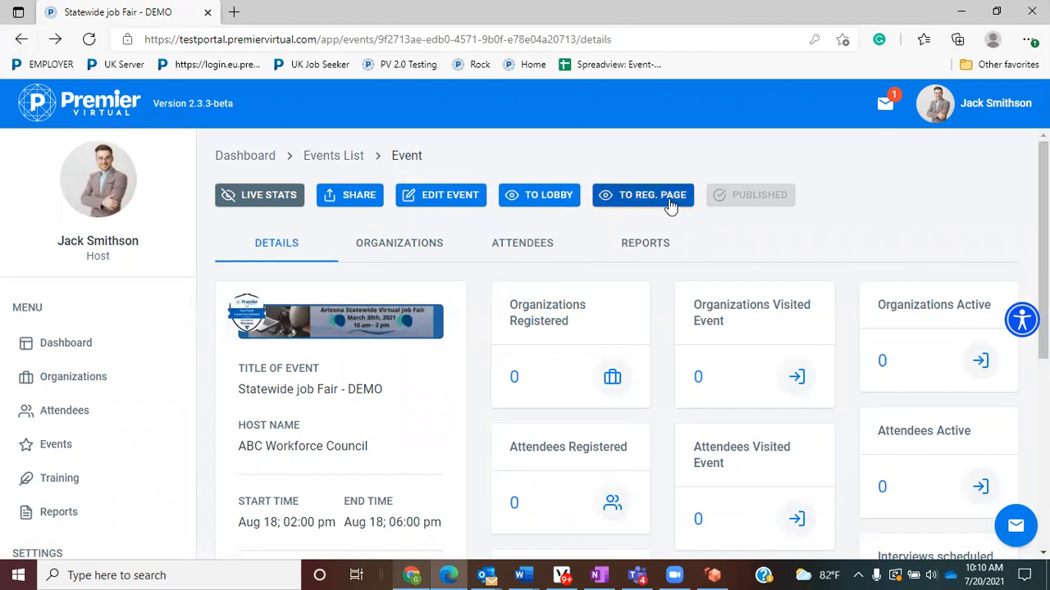
- Preview the attendee registration page down to Event Videos, then return to the attendee/organization choice
{"action": "left_click", "coordinate": [632, 197]}
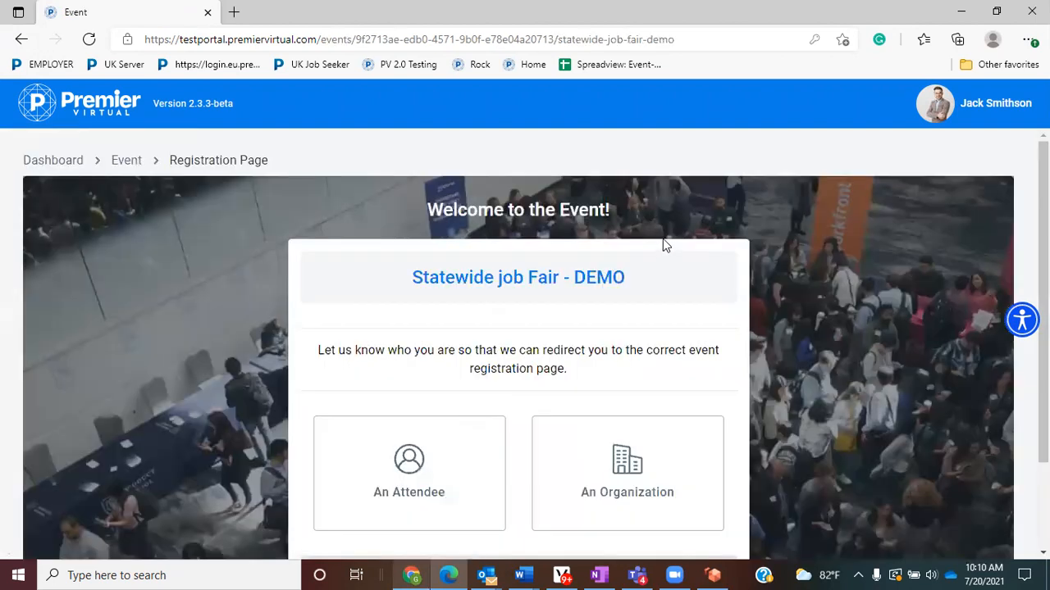
{"action": "scroll", "coordinate": [663, 239], "scroll_direction": "down", "scroll_amount": 2}
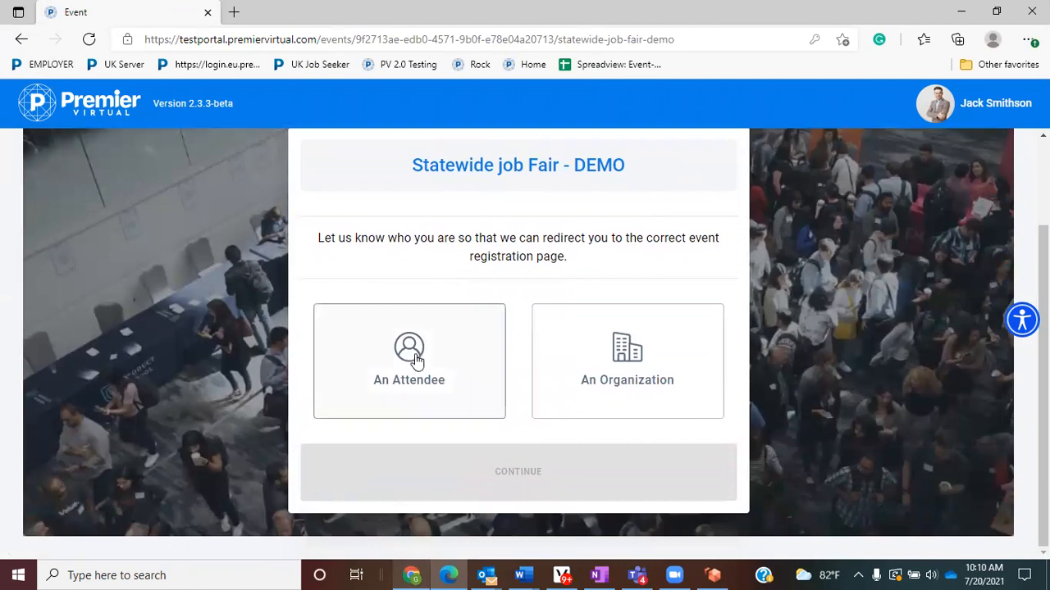
{"action": "left_click", "coordinate": [415, 358]}
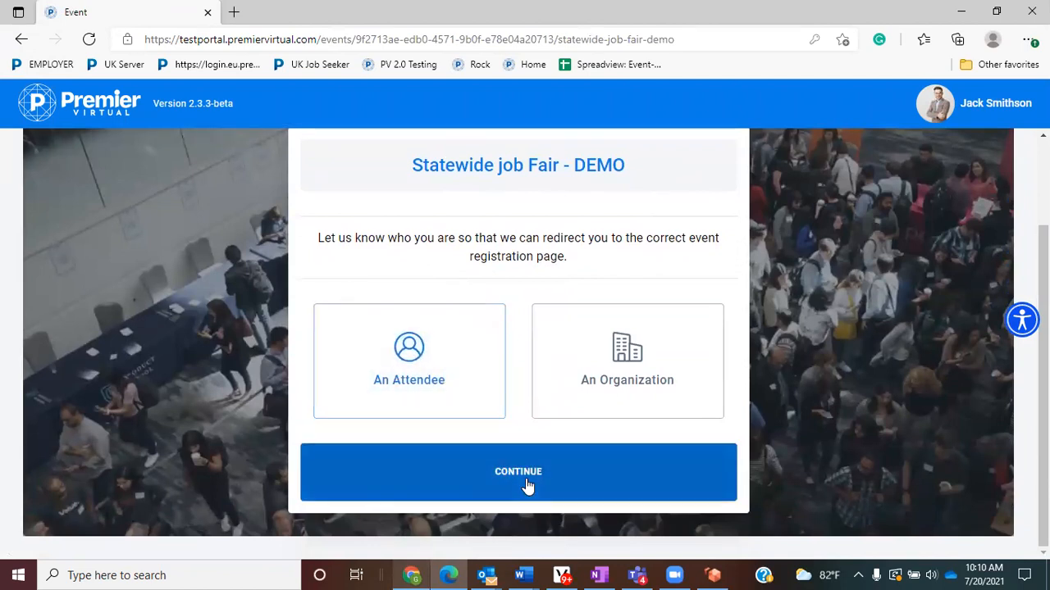
{"action": "left_click", "coordinate": [527, 485]}
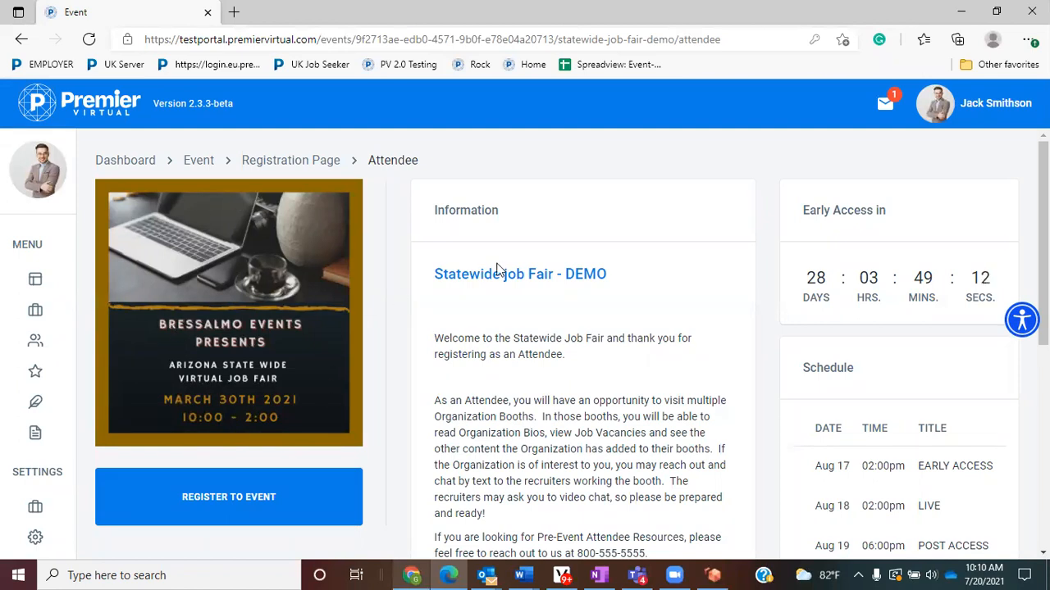
{"action": "left_click_drag", "start_coordinate": [611, 274], "coordinate": [434, 277]}
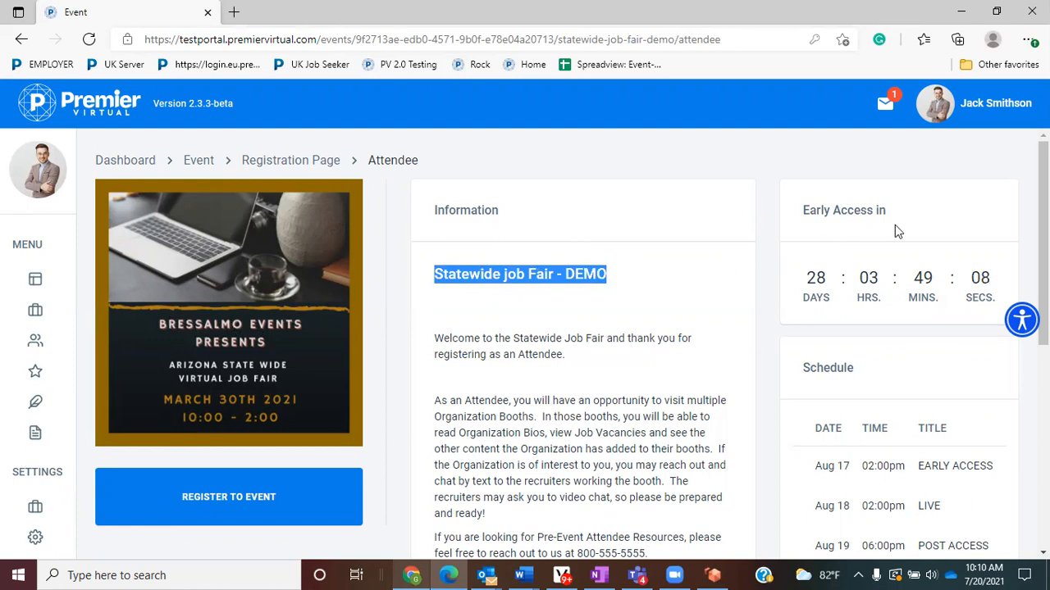
{"action": "scroll", "coordinate": [902, 238], "scroll_direction": "down", "scroll_amount": 2}
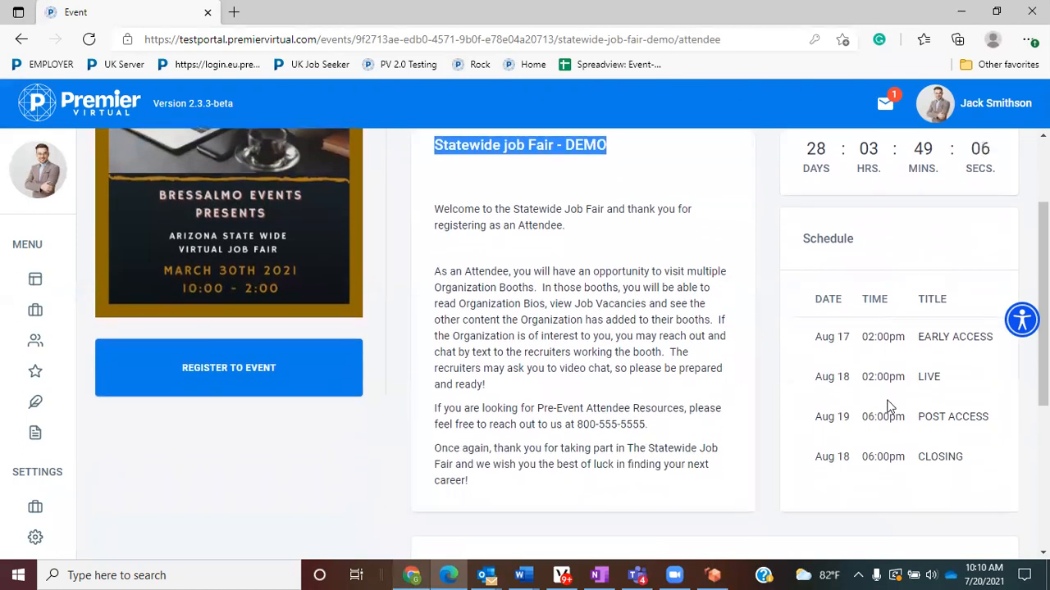
{"action": "scroll", "coordinate": [890, 406], "scroll_direction": "down", "scroll_amount": 3}
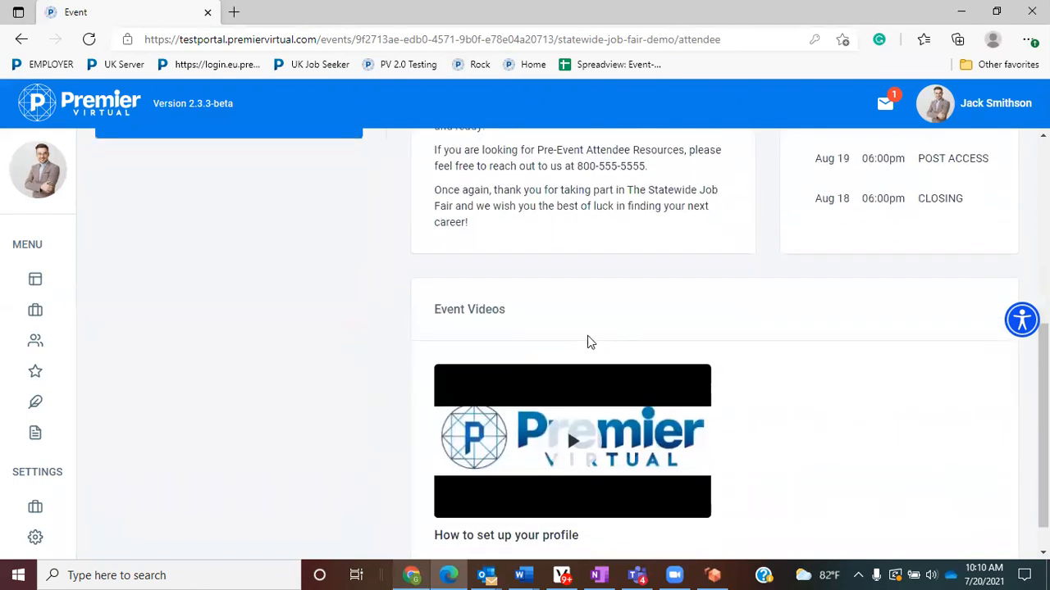
{"action": "left_click_drag", "start_coordinate": [463, 302], "coordinate": [429, 302]}
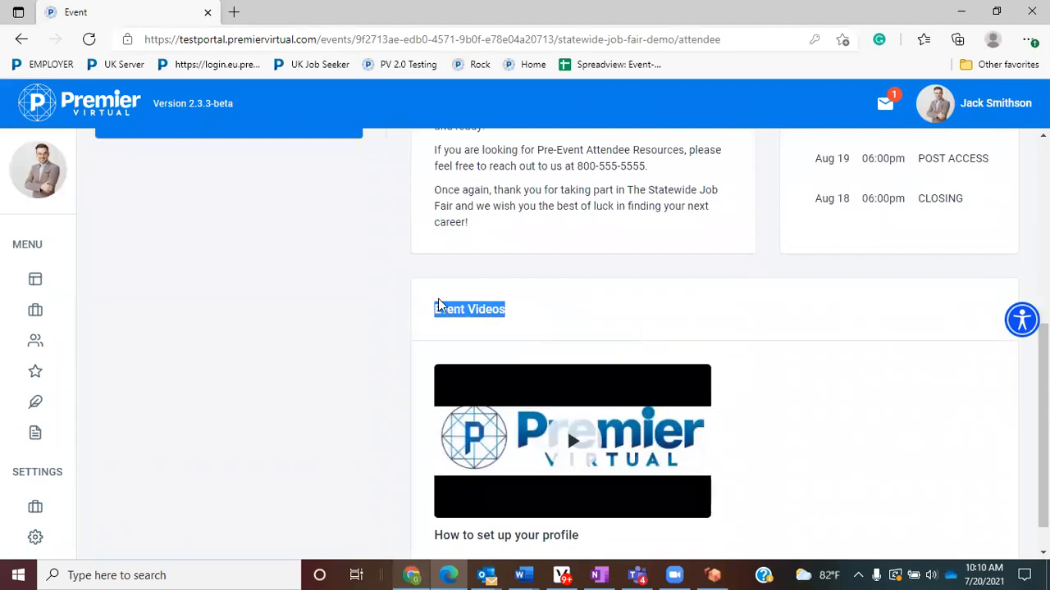
{"action": "scroll", "coordinate": [437, 305], "scroll_direction": "up", "scroll_amount": 5}
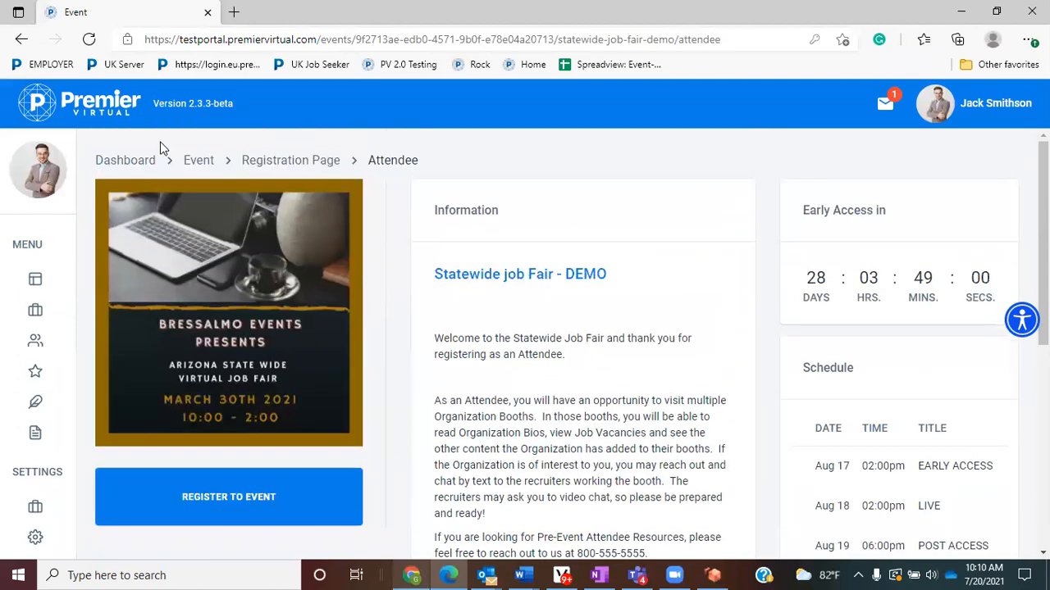
{"action": "left_click", "coordinate": [19, 39]}
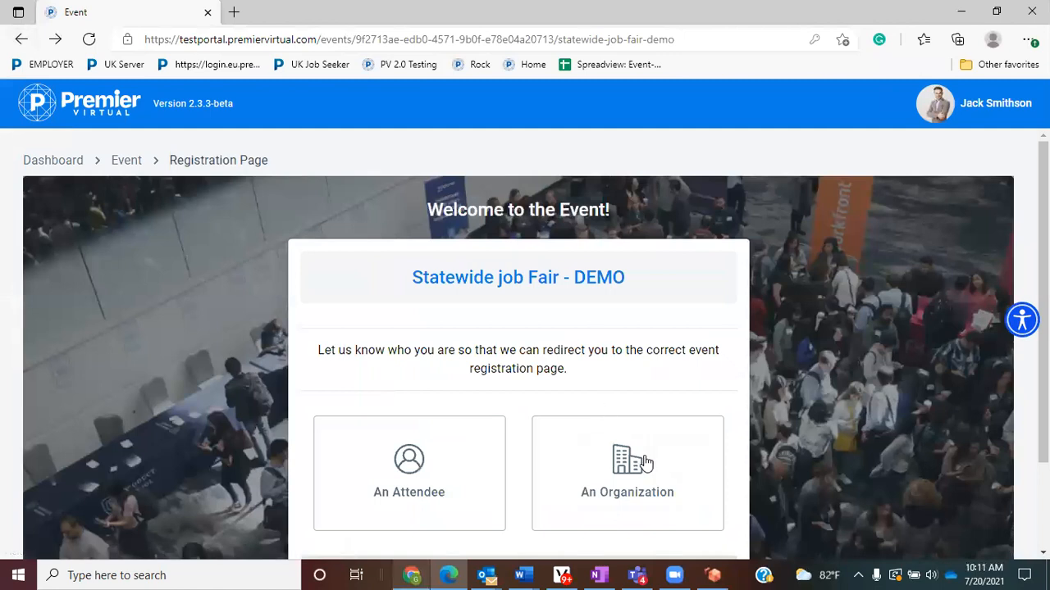
- Preview the organization registration page, then return to the event details page
{"action": "left_click", "coordinate": [675, 497]}
{"action": "scroll", "coordinate": [675, 492], "scroll_direction": "down", "scroll_amount": 2}
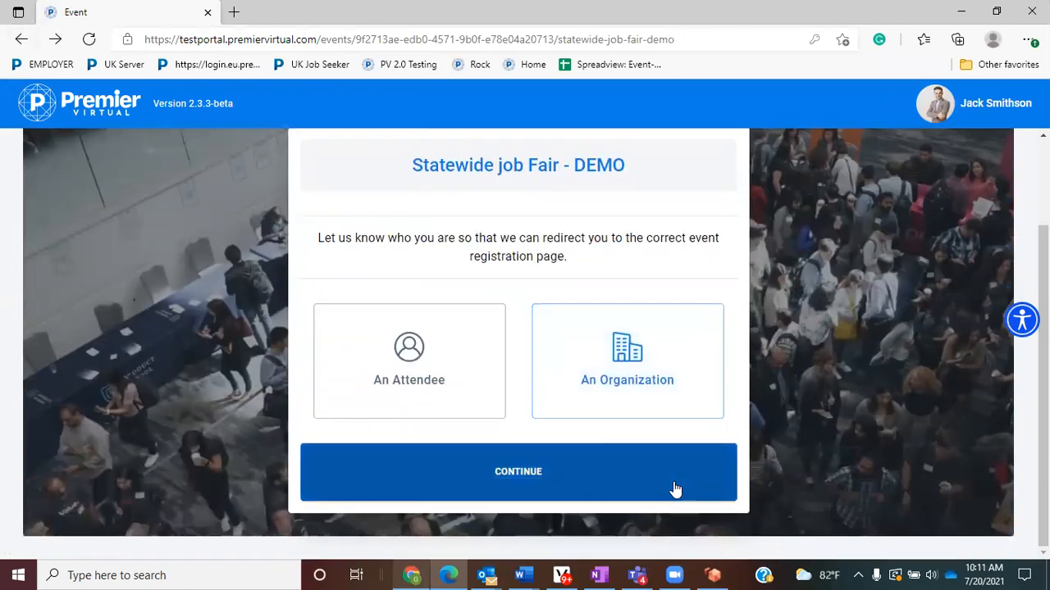
{"action": "left_click", "coordinate": [675, 489]}
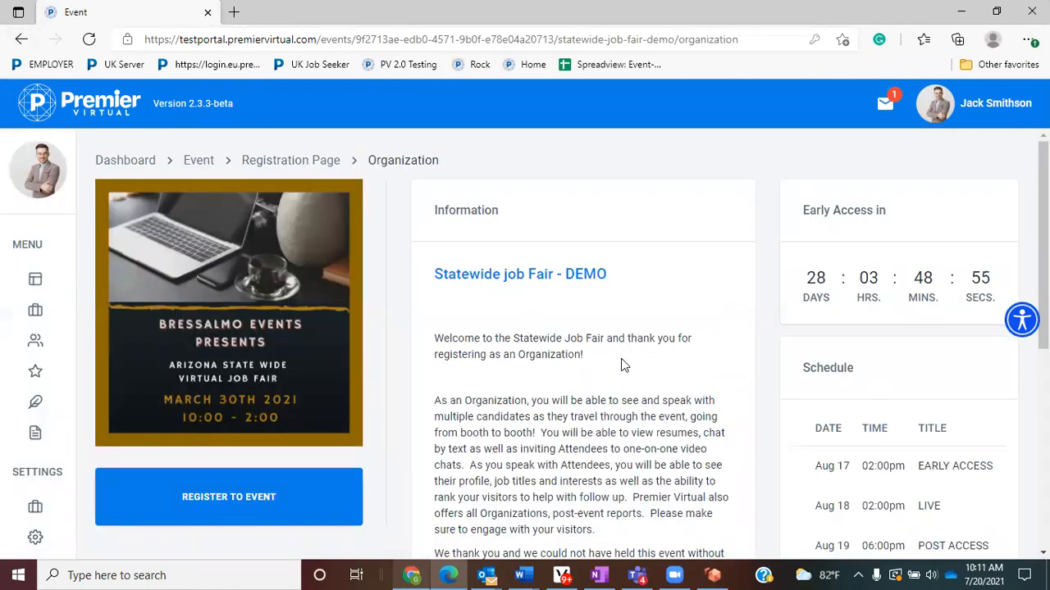
{"action": "scroll", "coordinate": [624, 364], "scroll_direction": "down", "scroll_amount": 3}
{"action": "scroll", "coordinate": [629, 361], "scroll_direction": "up", "scroll_amount": 2}
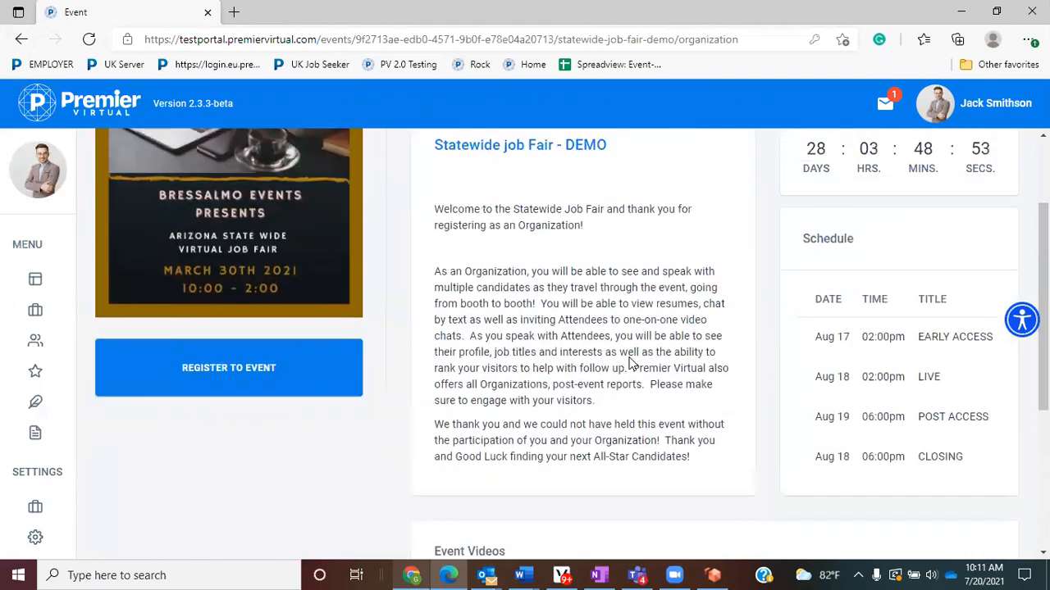
{"action": "scroll", "coordinate": [628, 361], "scroll_direction": "up", "scroll_amount": 2}
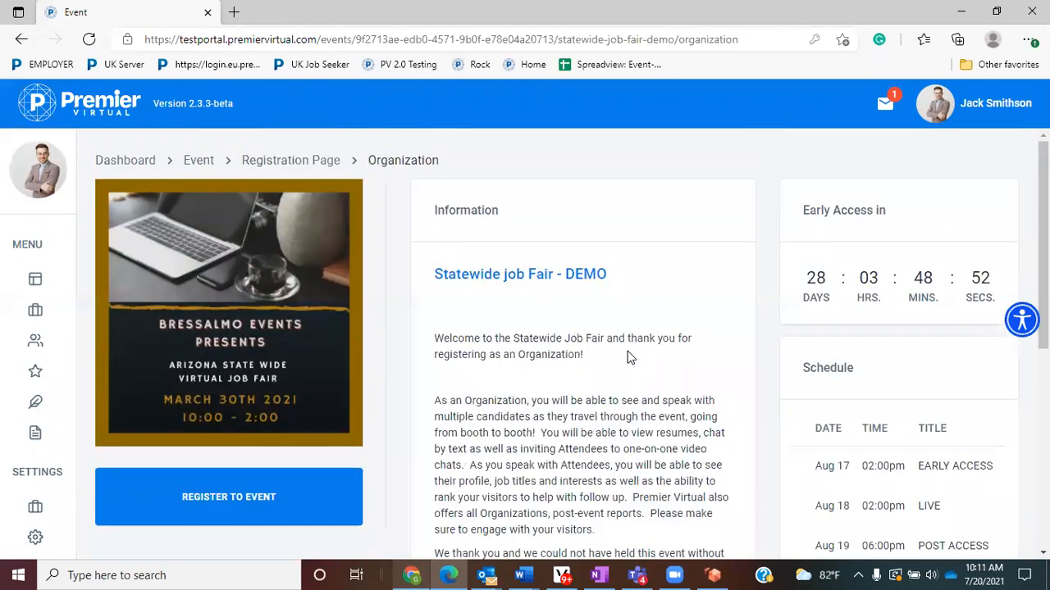
{"action": "left_click", "coordinate": [21, 39]}
{"action": "left_click", "coordinate": [21, 40]}
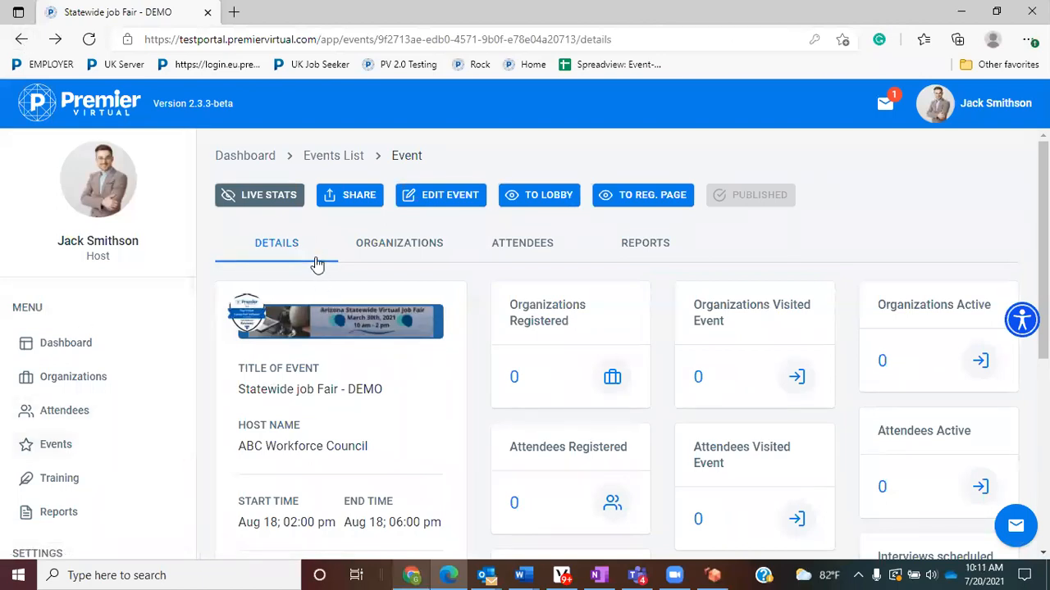
- Check the registration page, then copy the event's Attendee share link from the details page
{"action": "left_click", "coordinate": [362, 203]}
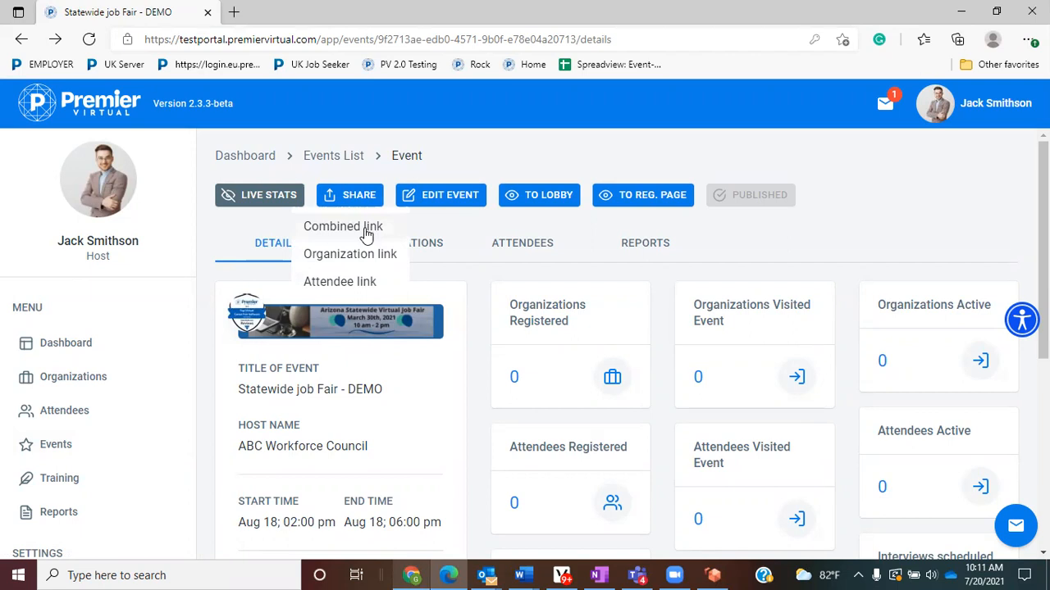
{"action": "left_click", "coordinate": [628, 205]}
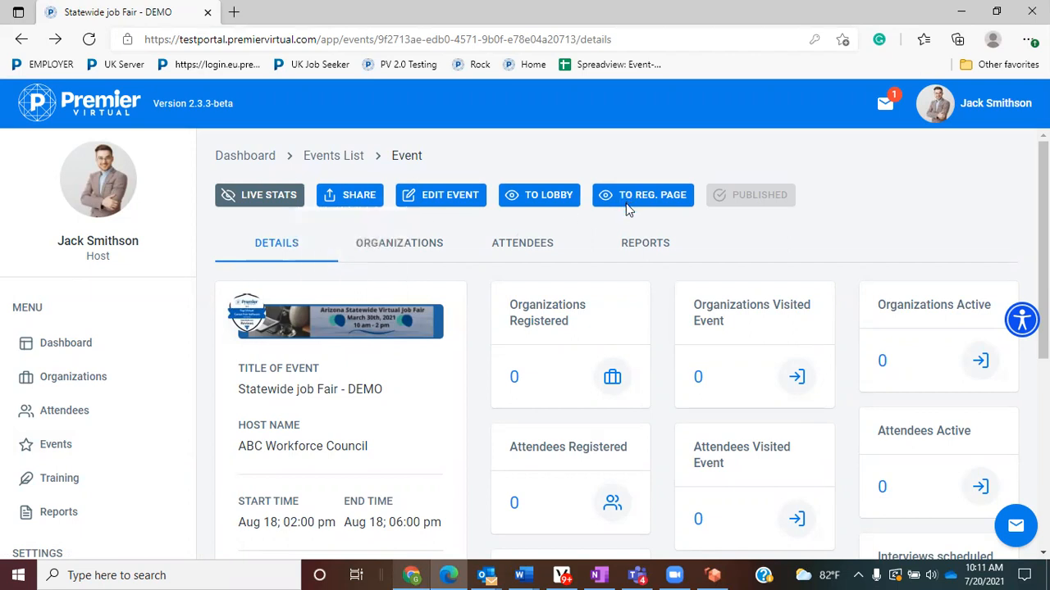
{"action": "left_click", "coordinate": [647, 197]}
{"action": "scroll", "coordinate": [696, 250], "scroll_direction": "down", "scroll_amount": 3}
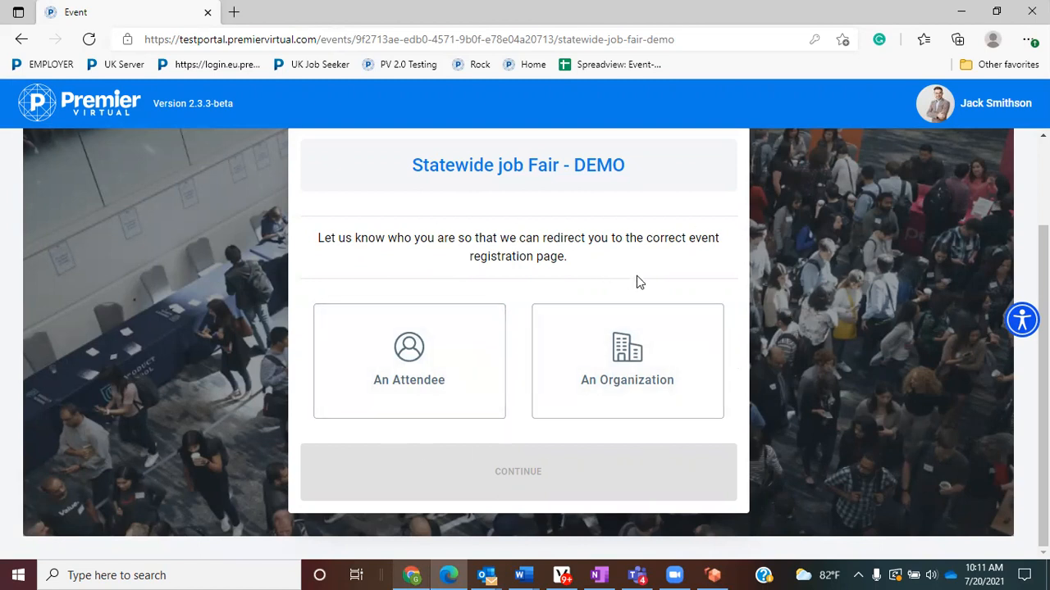
{"action": "scroll", "coordinate": [638, 276], "scroll_direction": "up", "scroll_amount": 2}
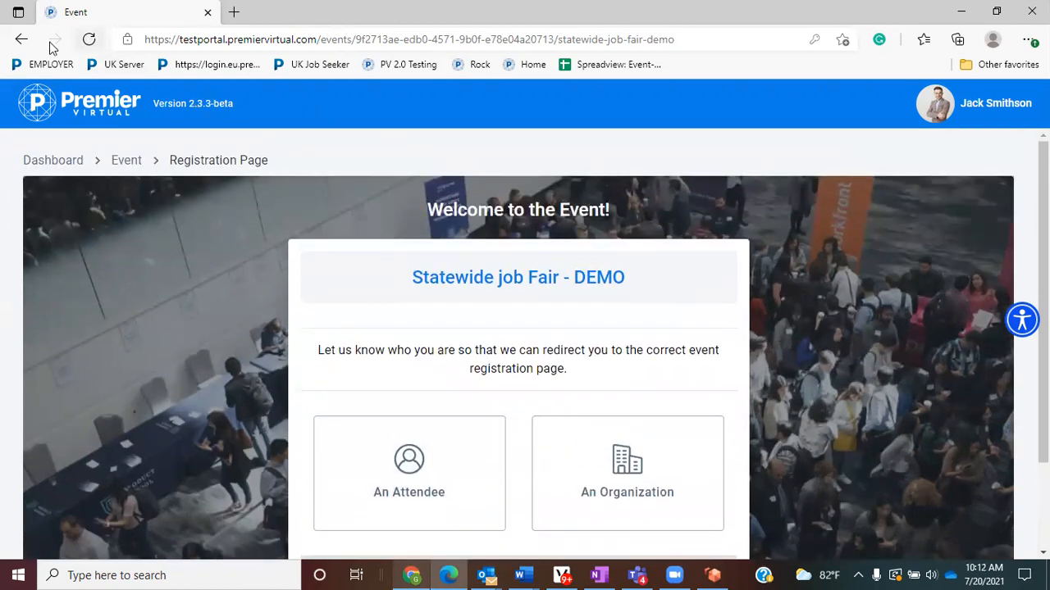
{"action": "left_click", "coordinate": [22, 39]}
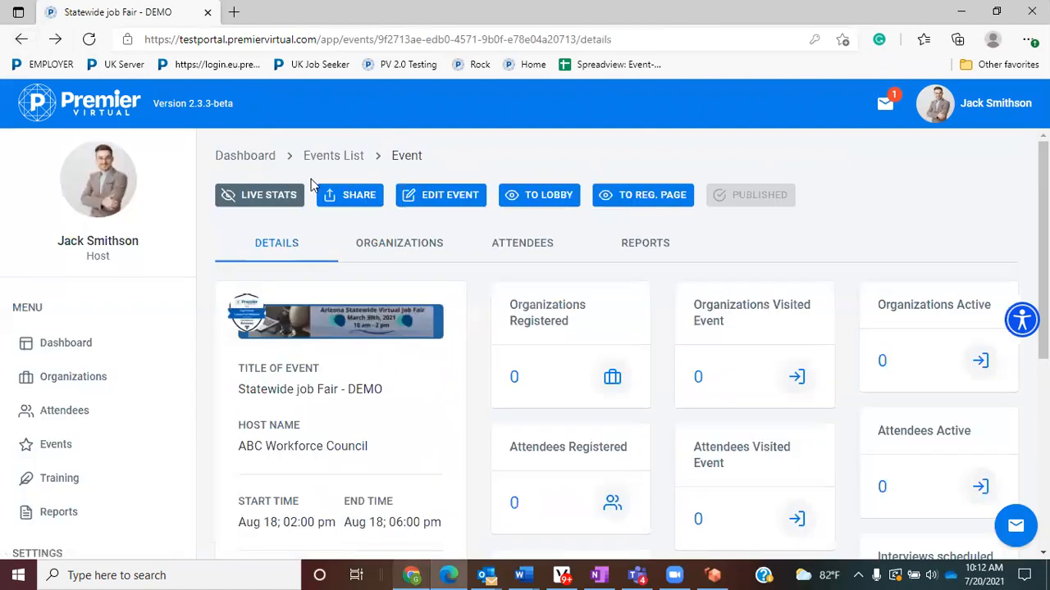
{"action": "left_click", "coordinate": [358, 196]}
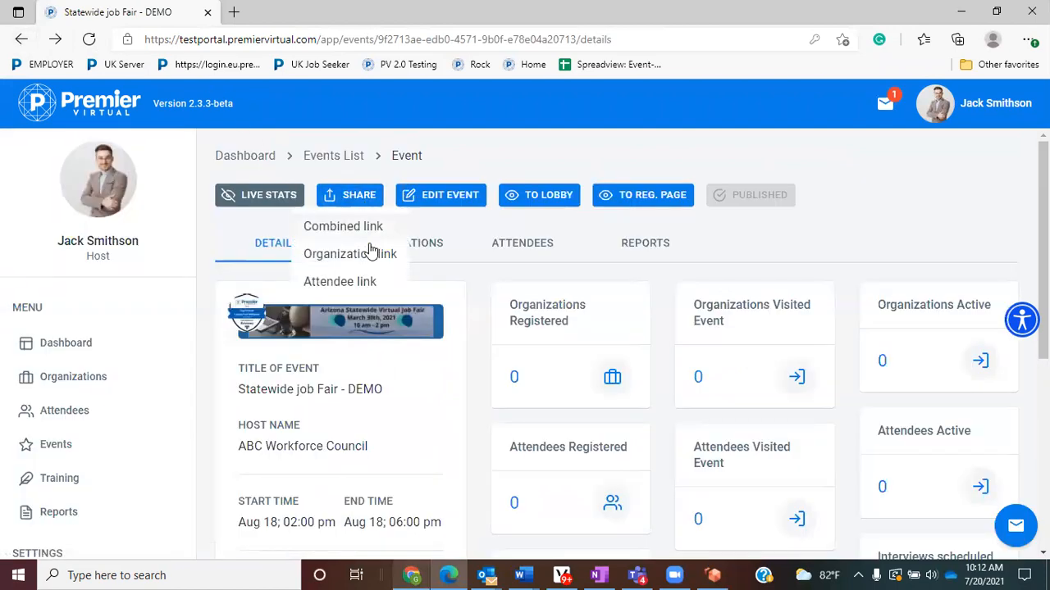
{"action": "left_click", "coordinate": [364, 283]}
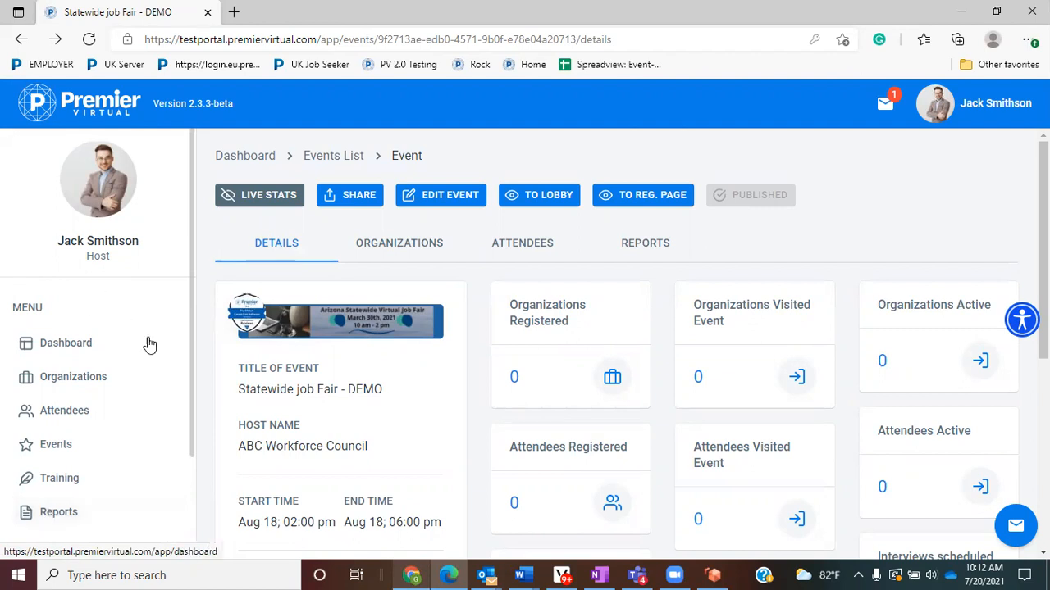
- Check the event's Organizations and Attendees lists, both empty
{"action": "left_click", "coordinate": [415, 245]}
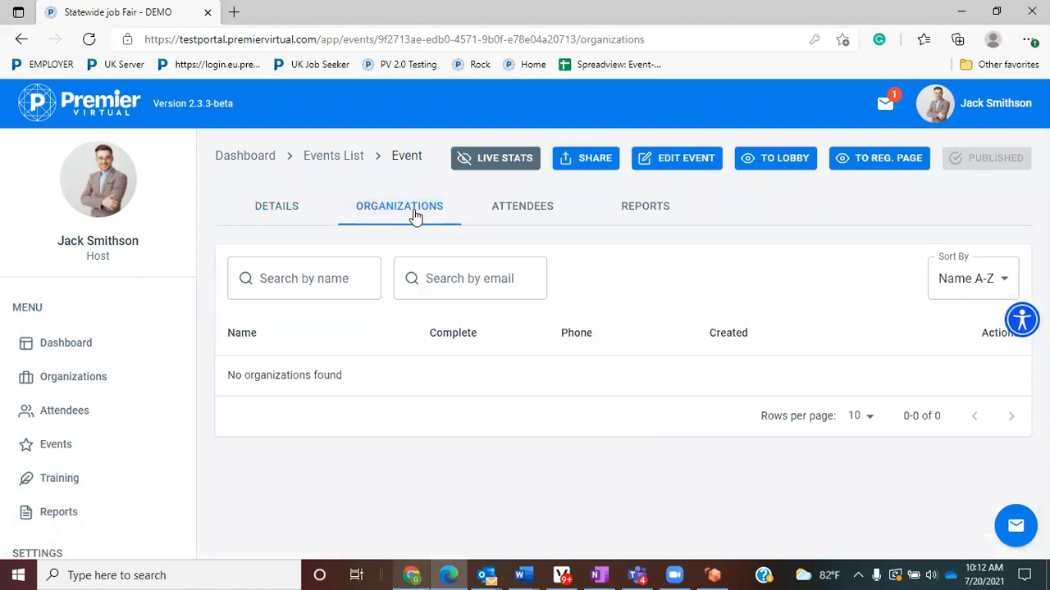
{"action": "left_click", "coordinate": [522, 212]}
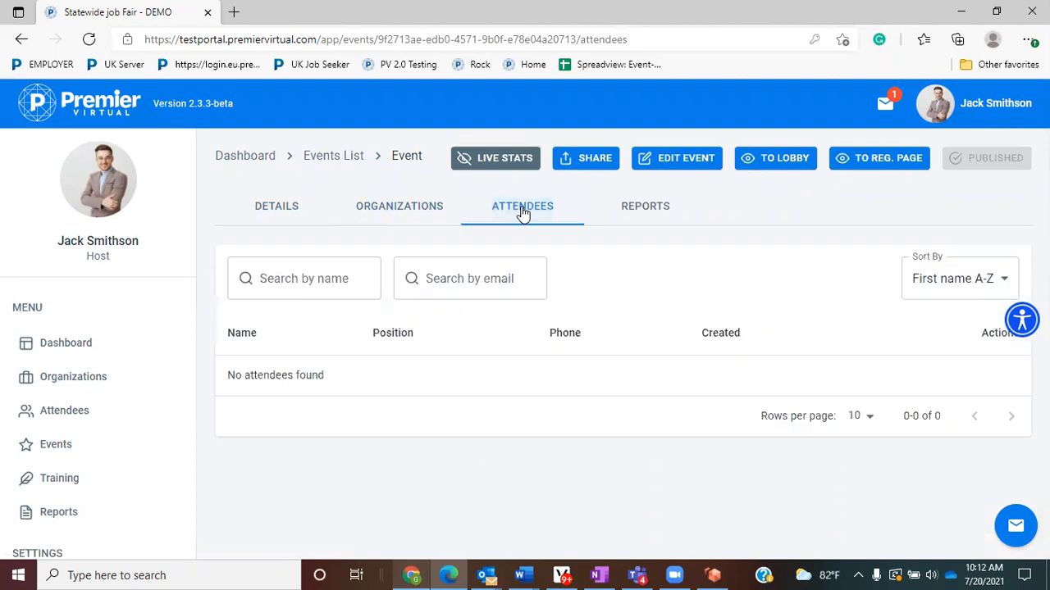
- Generate a Jobseekers report from the event's Reports, then return to the Dashboard
{"action": "left_click", "coordinate": [661, 209]}
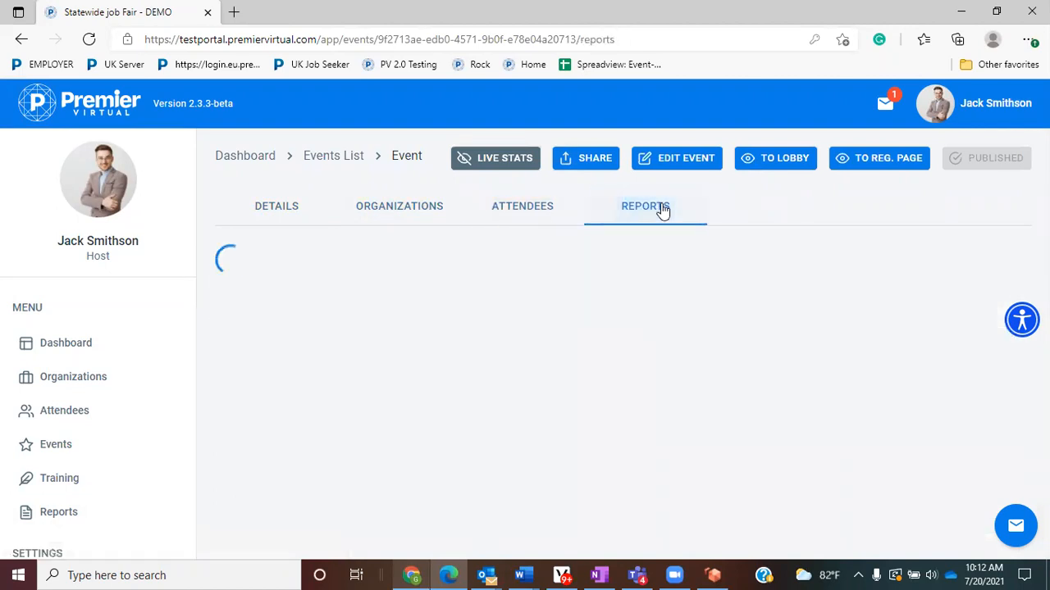
{"action": "scroll", "coordinate": [662, 210], "scroll_direction": "down", "scroll_amount": 2}
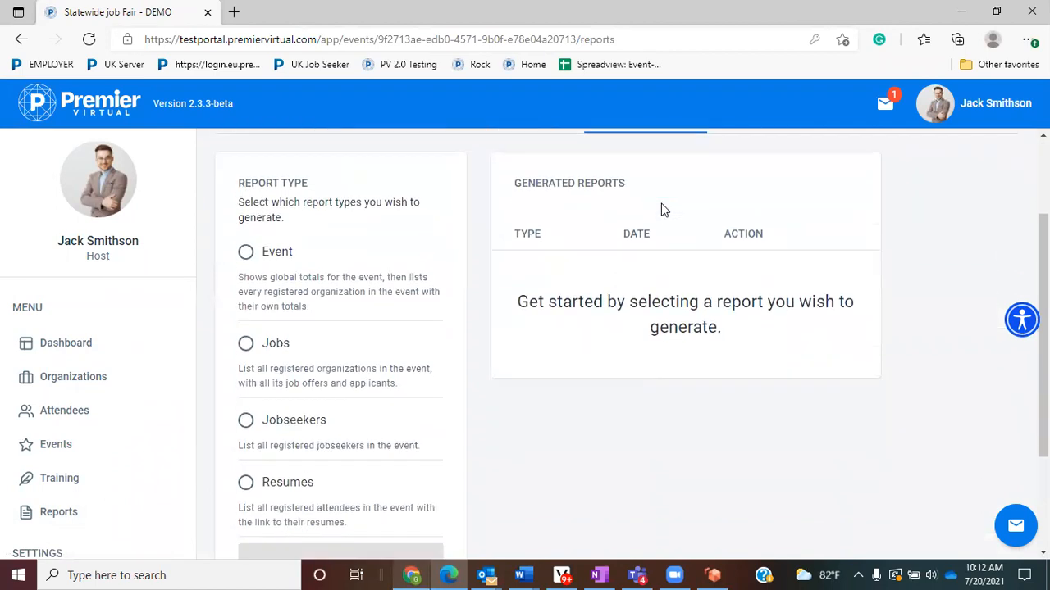
{"action": "scroll", "coordinate": [662, 210], "scroll_direction": "down", "scroll_amount": 1}
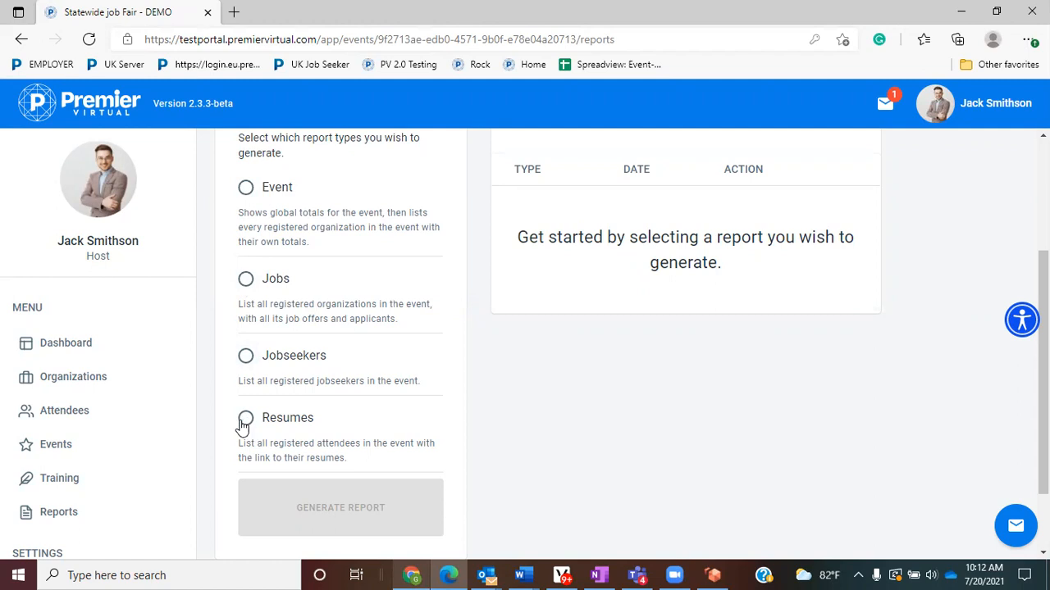
{"action": "left_click", "coordinate": [247, 361]}
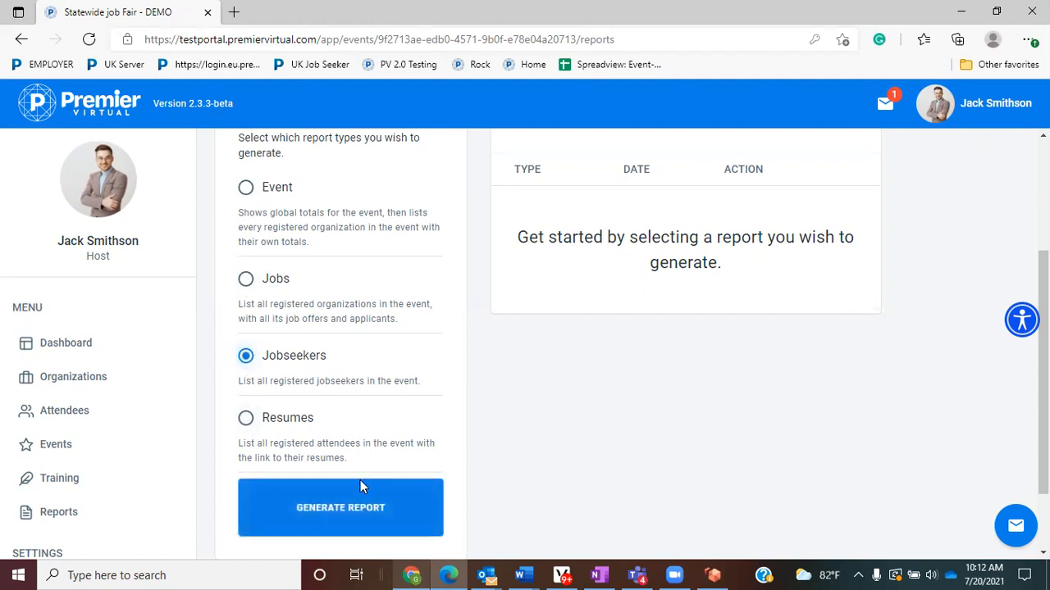
{"action": "left_click", "coordinate": [362, 510]}
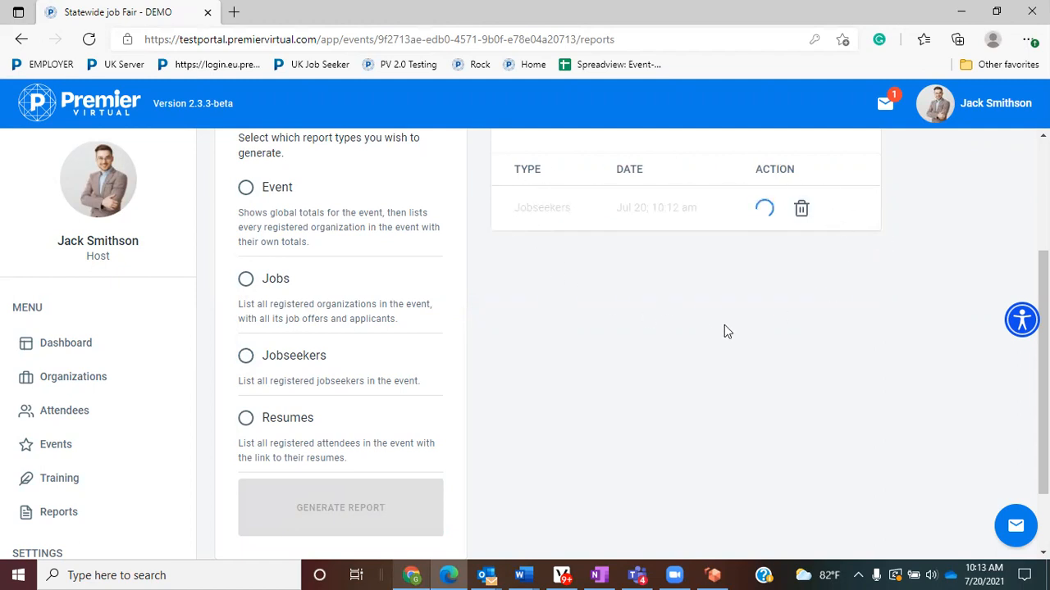
{"action": "scroll", "coordinate": [721, 334], "scroll_direction": "up", "scroll_amount": 3}
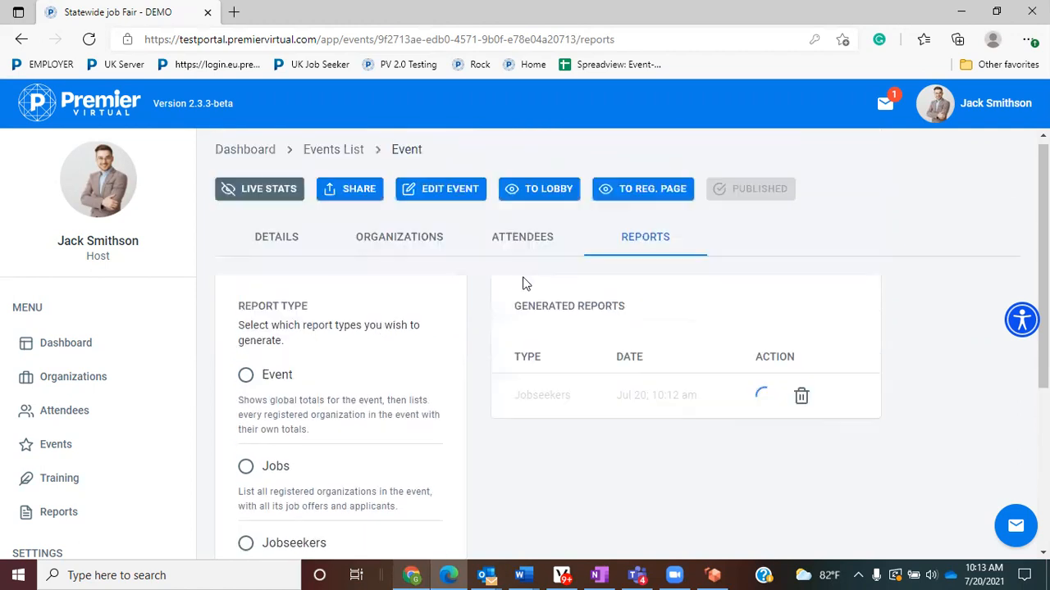
{"action": "left_click", "coordinate": [82, 341]}
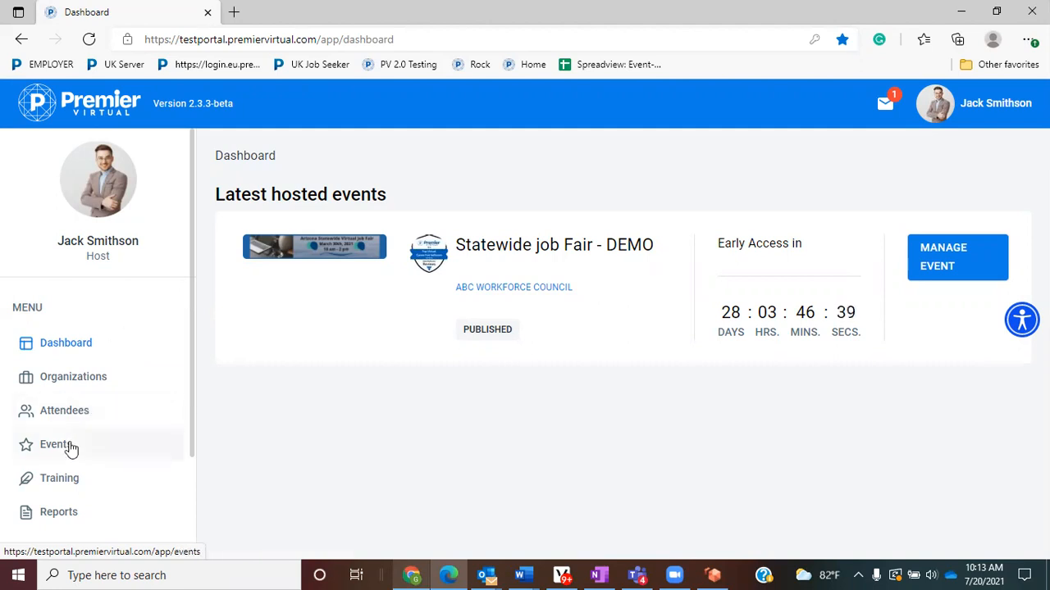
{"action": "left_click", "coordinate": [63, 350]}
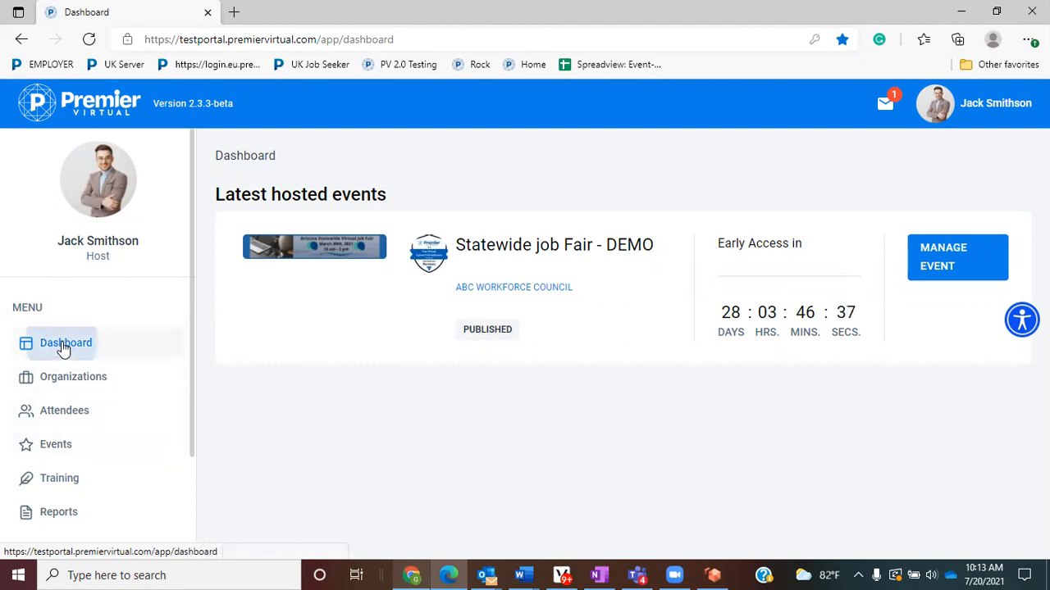
{"action": "scroll", "coordinate": [131, 297], "scroll_direction": "down", "scroll_amount": 2}
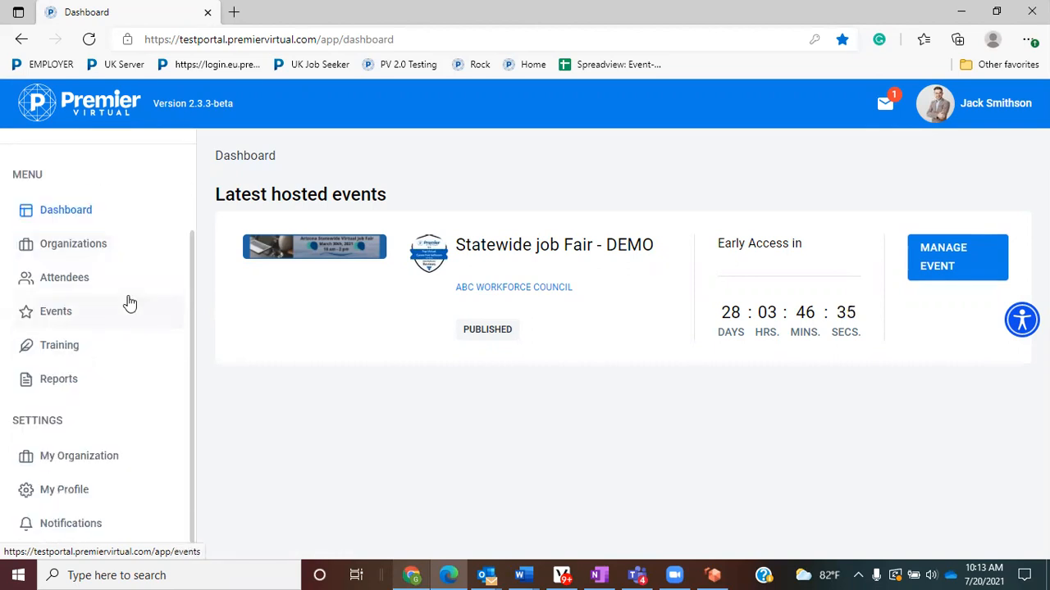